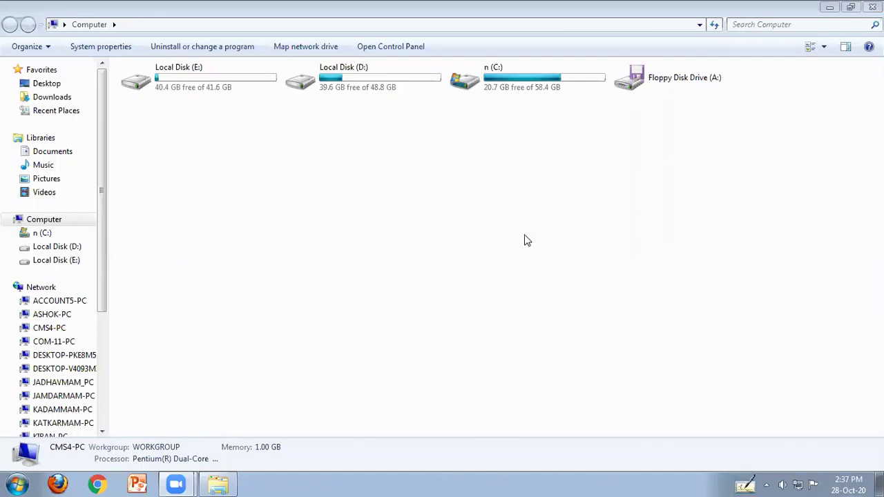
pyautogui.rightClick(433, 283)
pyautogui.rightClick(328, 190)
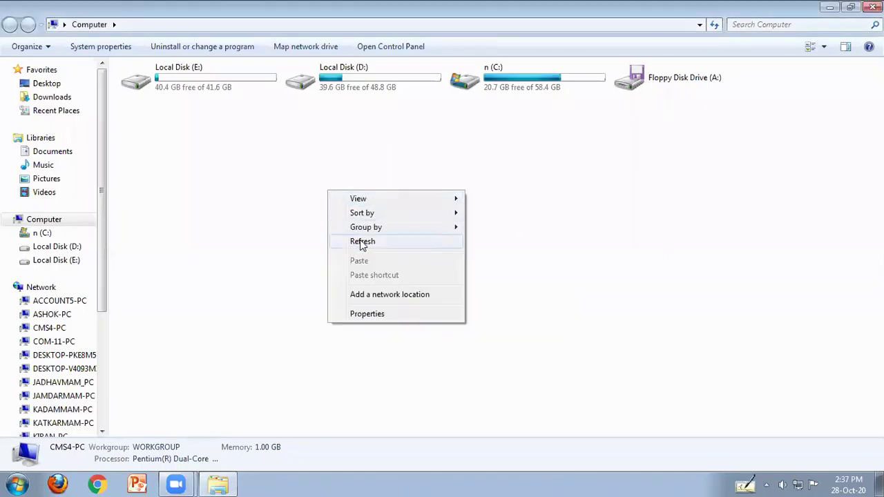
pyautogui.rightClick(360, 241)
pyautogui.click(388, 290)
pyautogui.rightClick(360, 169)
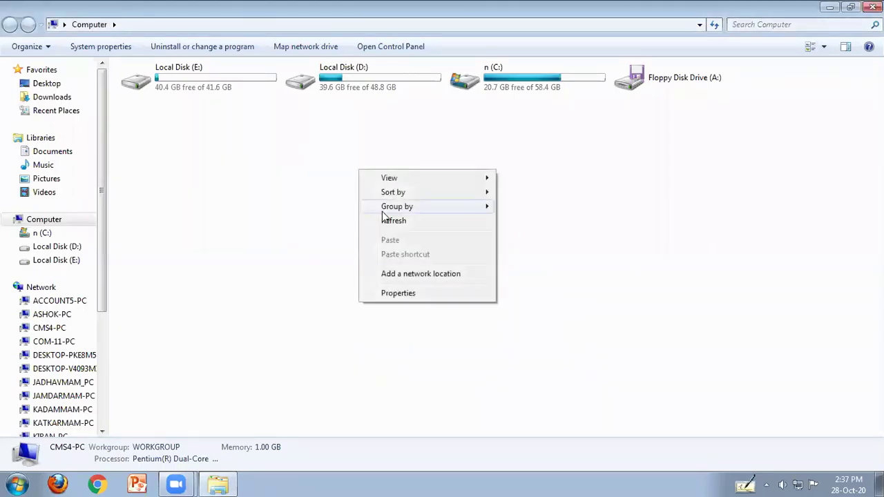
pyautogui.rightClick(384, 219)
pyautogui.click(403, 269)
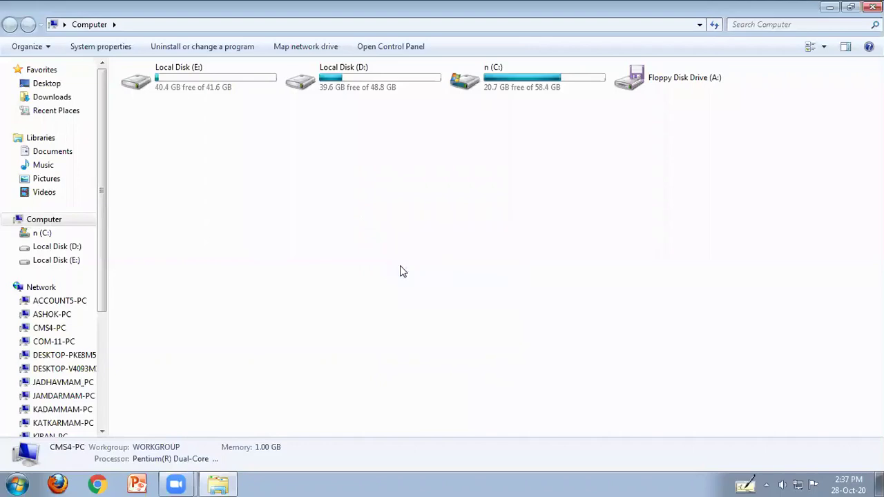
pyautogui.click(214, 484)
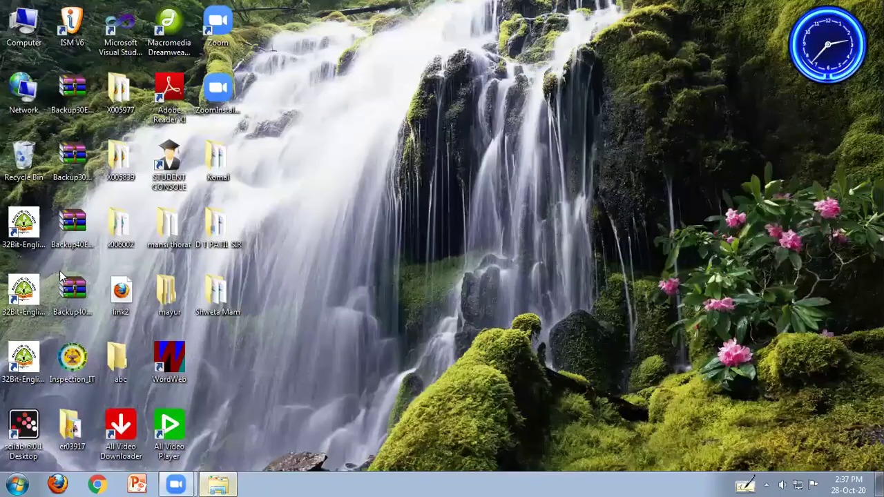
pyautogui.click(217, 483)
# Open the Agri folder on Local Disk (D:)
pyautogui.click(59, 247)
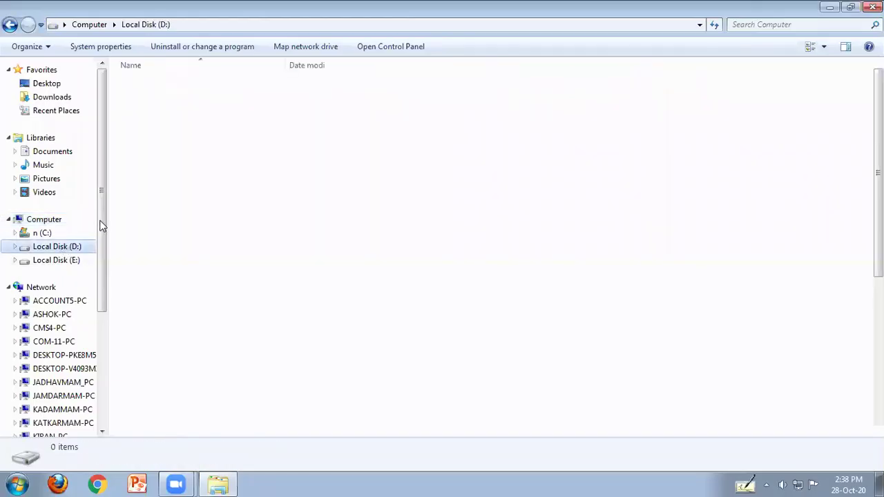
pyautogui.click(157, 140)
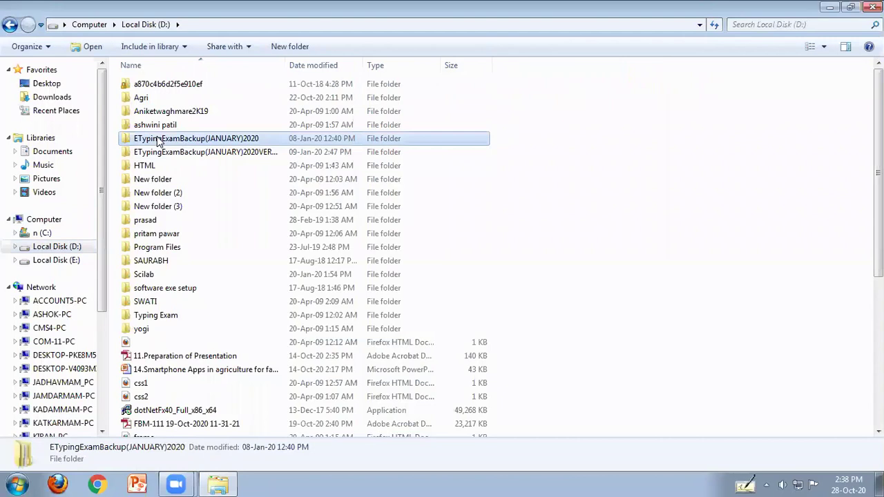
pyautogui.doubleClick(146, 97)
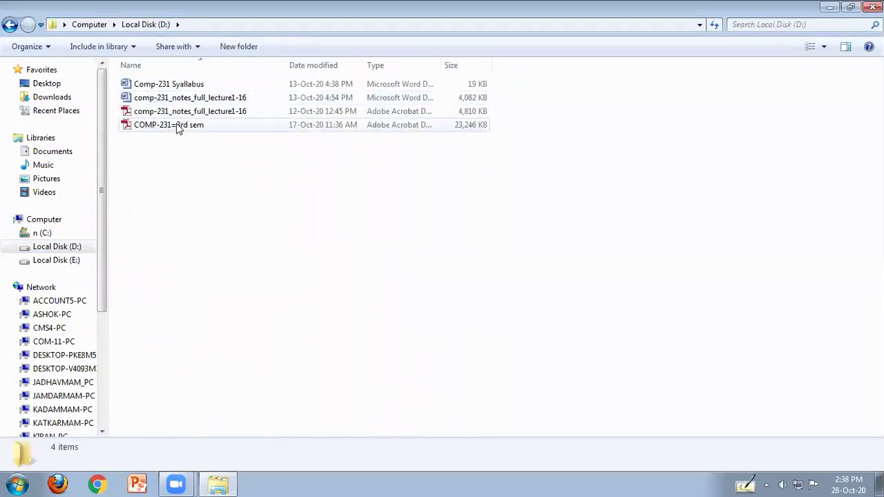
# Open the PDF COMP-231=3rd sem, skim ahead to page 9, and minimize the document to return to the Agri folder
pyautogui.doubleClick(176, 126)
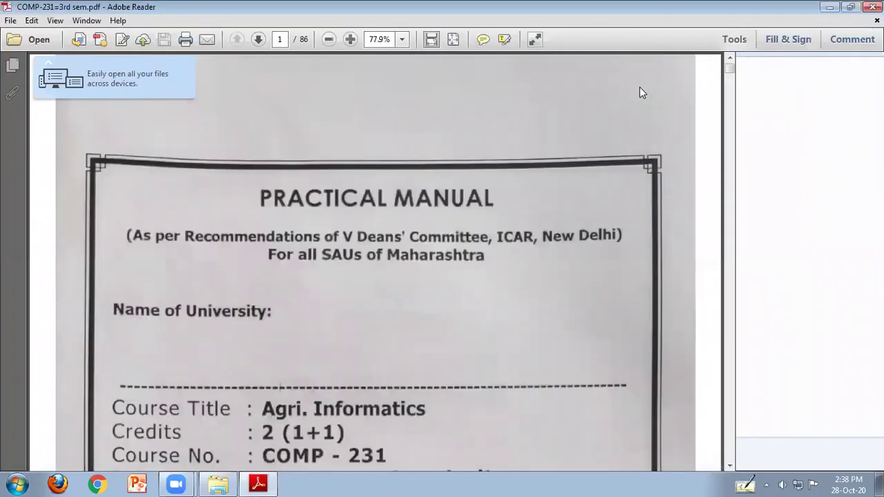
pyautogui.moveTo(729, 68); pyautogui.dragTo(731, 113)
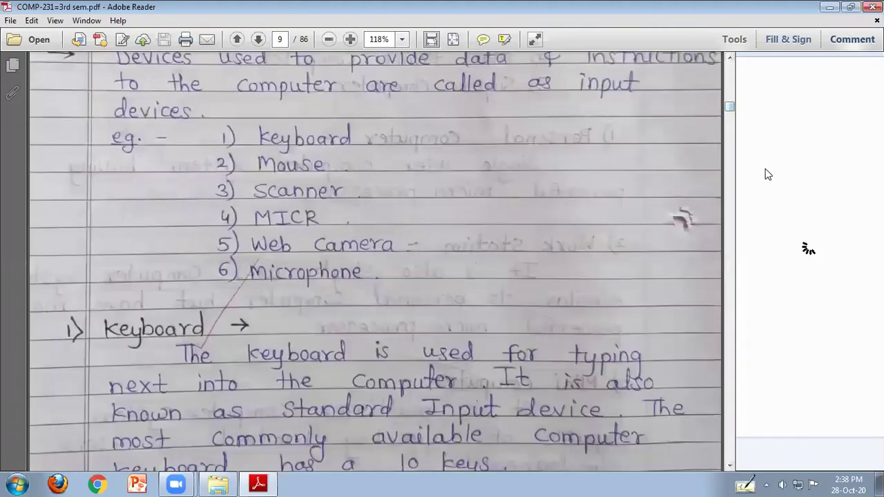
pyautogui.rightClick(831, 5)
pyautogui.click(805, 86)
pyautogui.rightClick(315, 207)
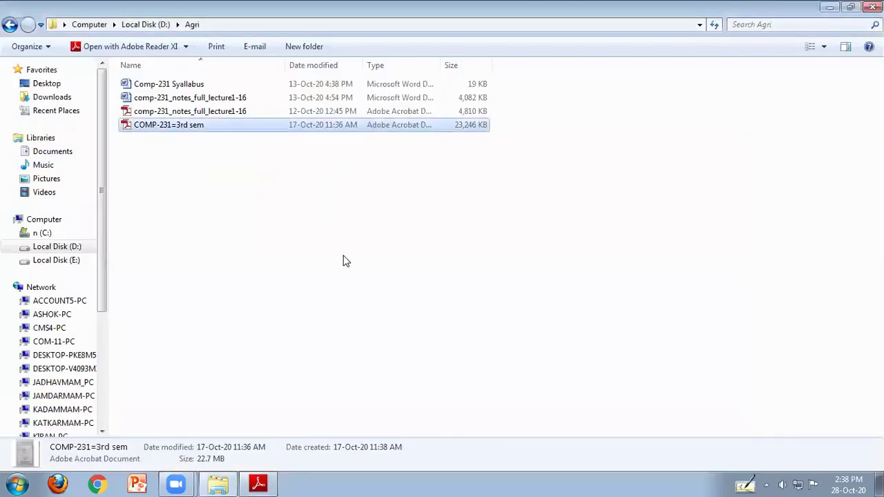
pyautogui.click(346, 259)
pyautogui.rightClick(328, 232)
pyautogui.click(348, 281)
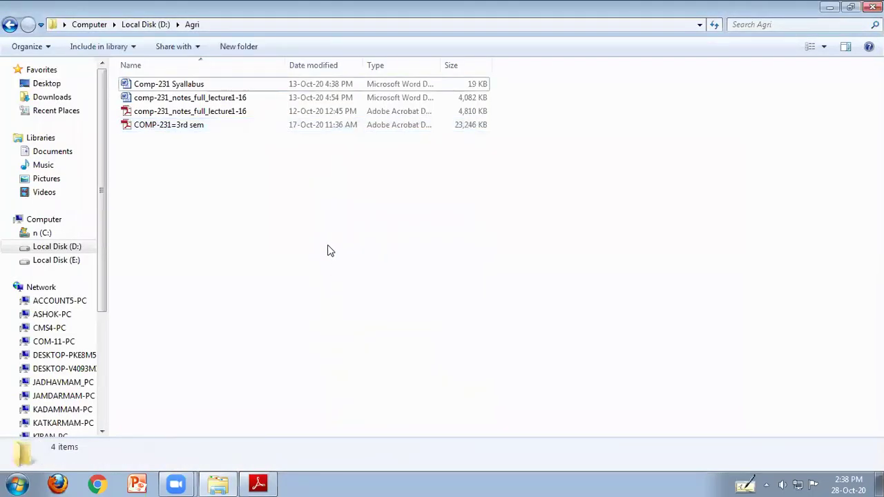
pyautogui.rightClick(224, 244)
pyautogui.click(260, 291)
pyautogui.rightClick(260, 249)
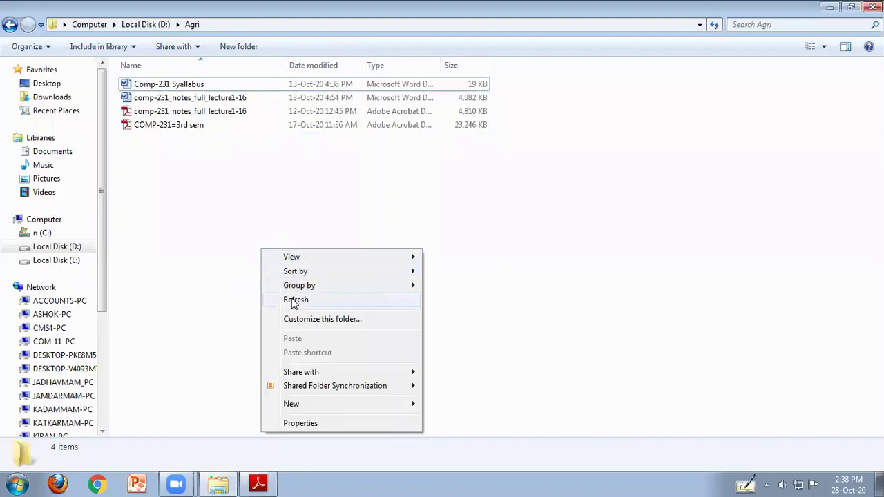
pyautogui.click(292, 300)
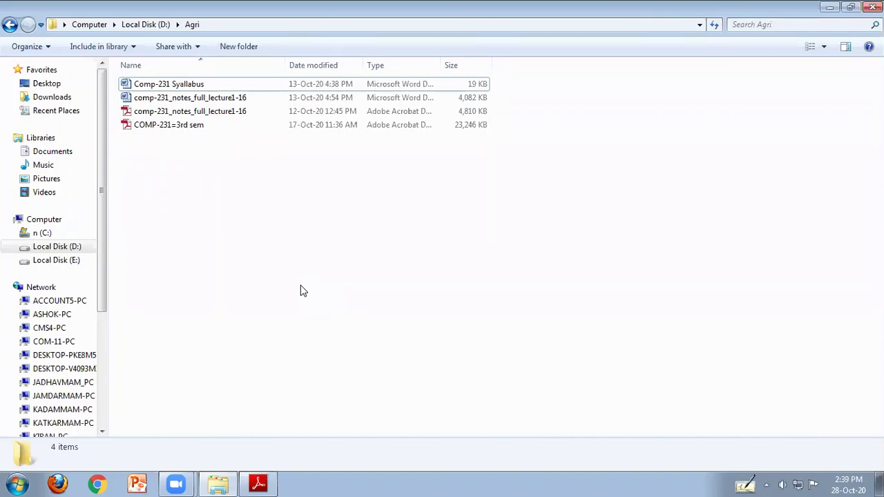
pyautogui.rightClick(196, 263)
pyautogui.click(220, 313)
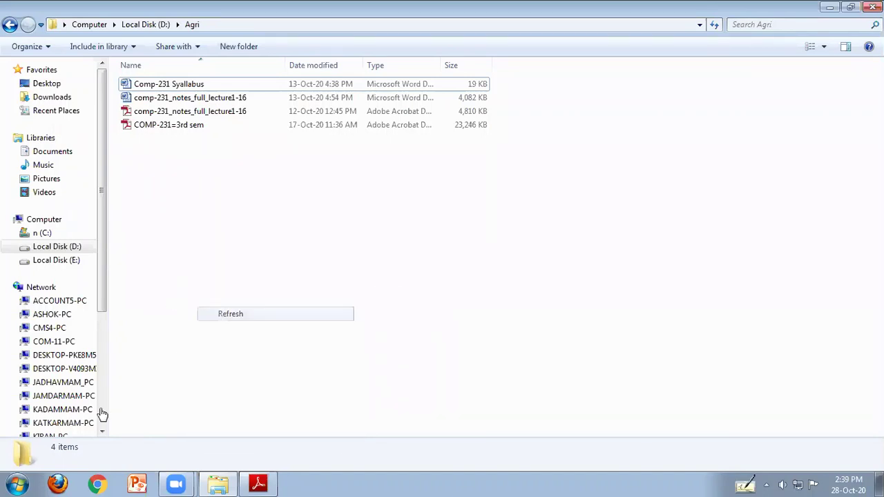
# Launch the Command Prompt by running cmd and move its window toward the middle of the desktop
pyautogui.click(17, 483)
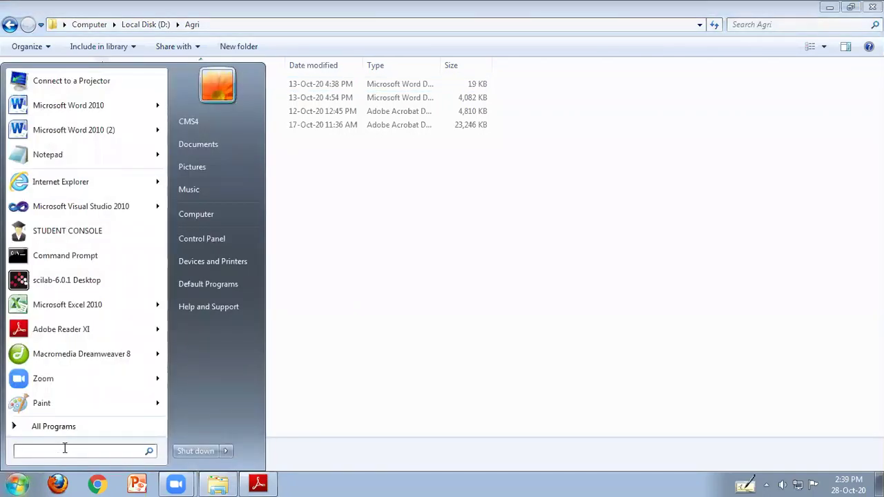
pyautogui.write('cmd')
pyautogui.press('Escape')
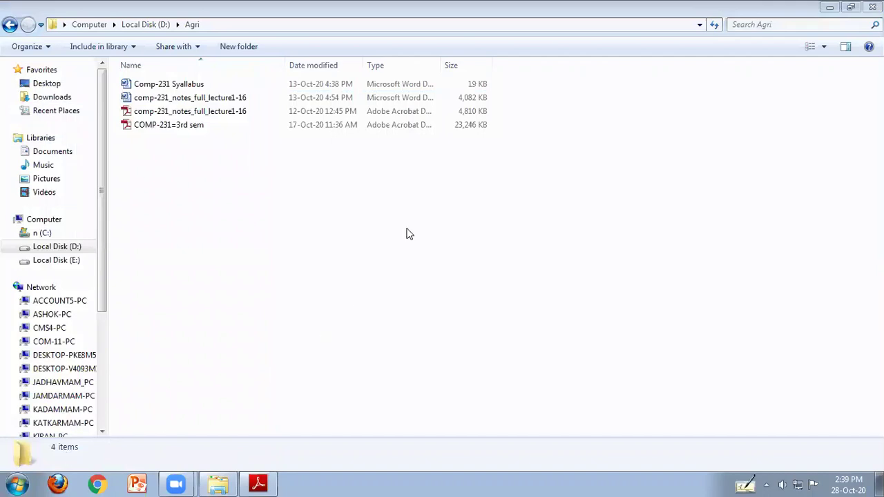
pyautogui.moveTo(329, 98); pyautogui.dragTo(456, 120)
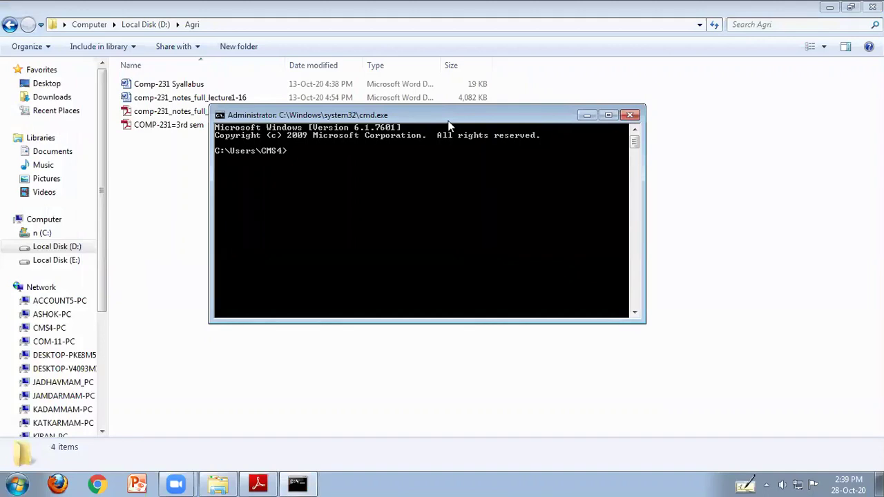
# Run the cd command in the Command Prompt to display the current directory
pyautogui.click(18, 484)
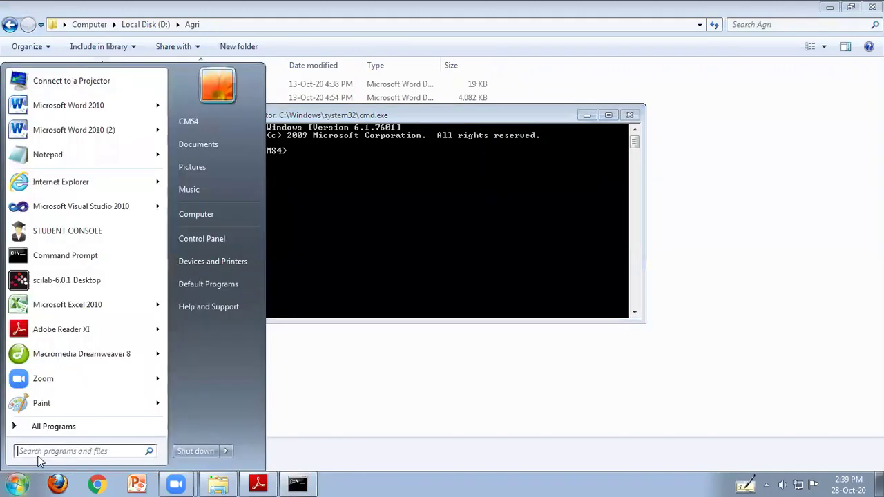
pyautogui.click(321, 365)
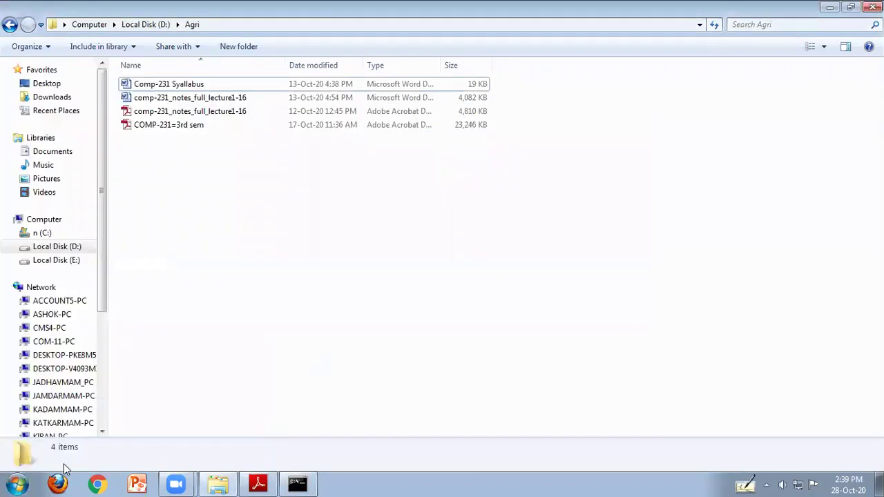
pyautogui.click(297, 483)
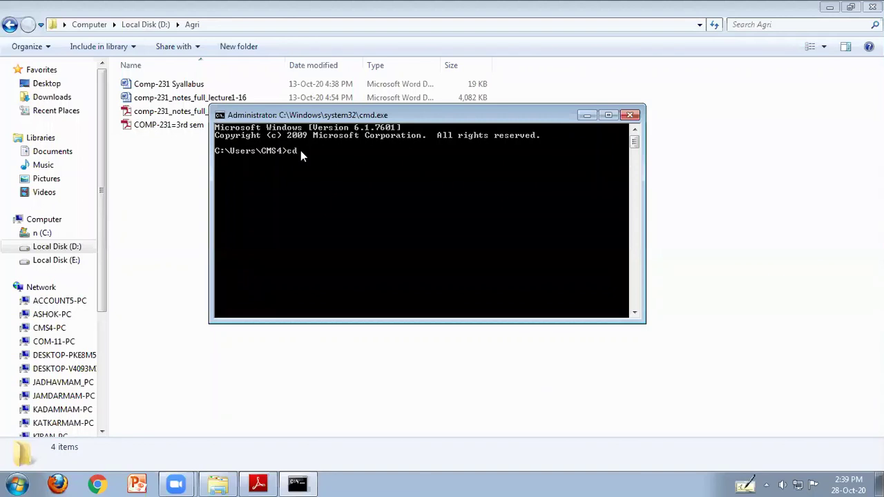
pyautogui.press('Return')
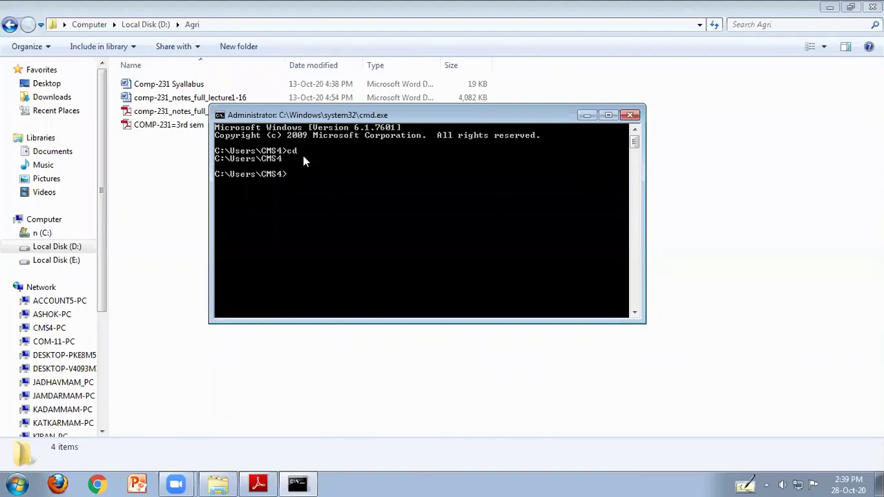
pyautogui.click(613, 395)
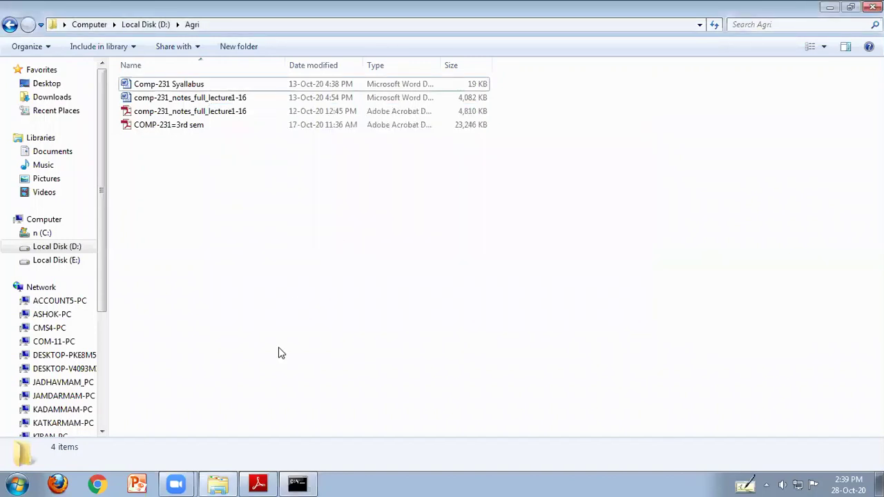
pyautogui.click(298, 483)
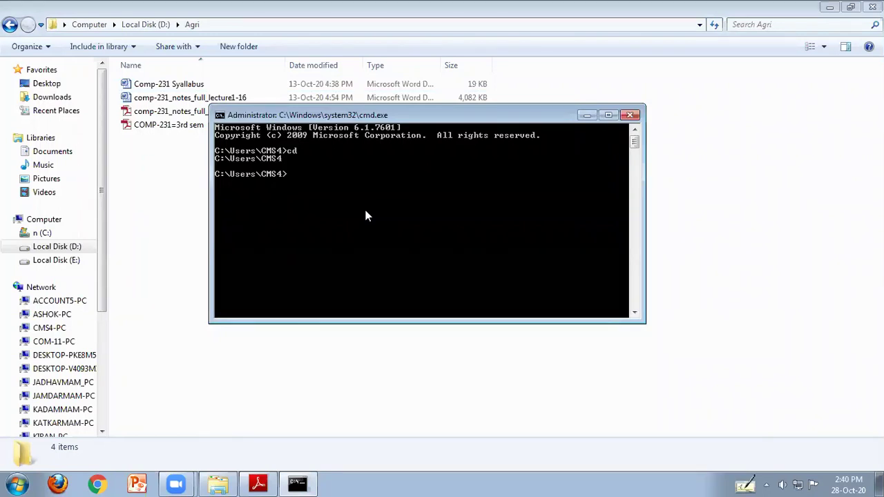
# Create a new folder named ABC inside the Agri folder in Windows Explorer
pyautogui.click(154, 183)
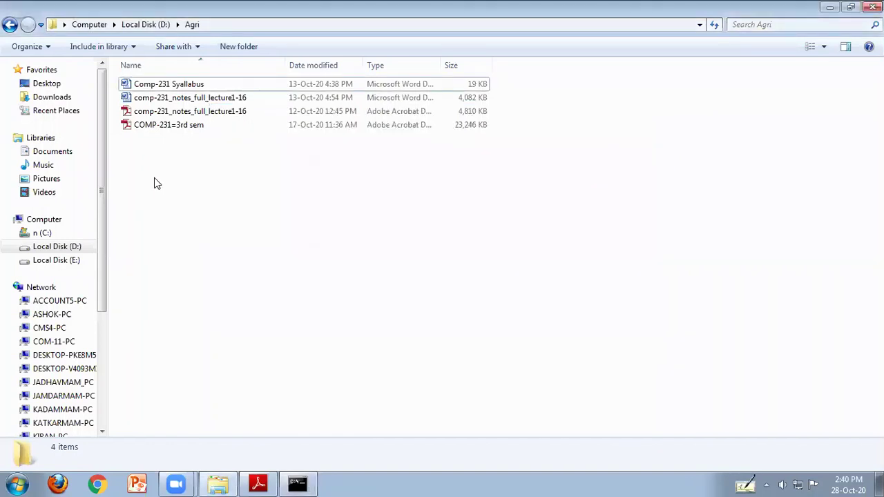
pyautogui.rightClick(154, 179)
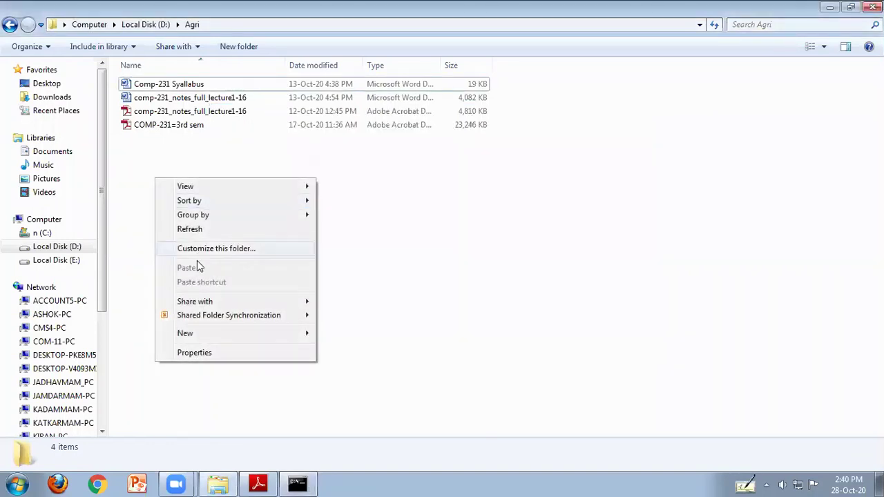
pyautogui.moveTo(217, 334)
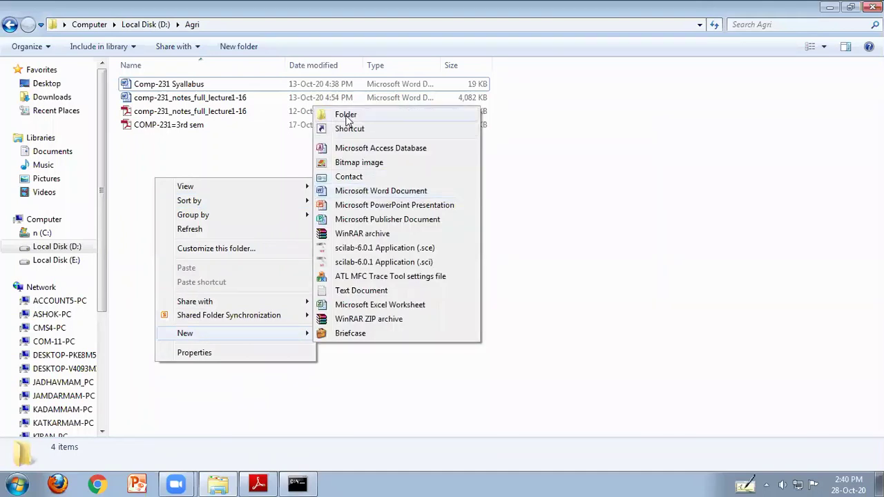
pyautogui.click(339, 117)
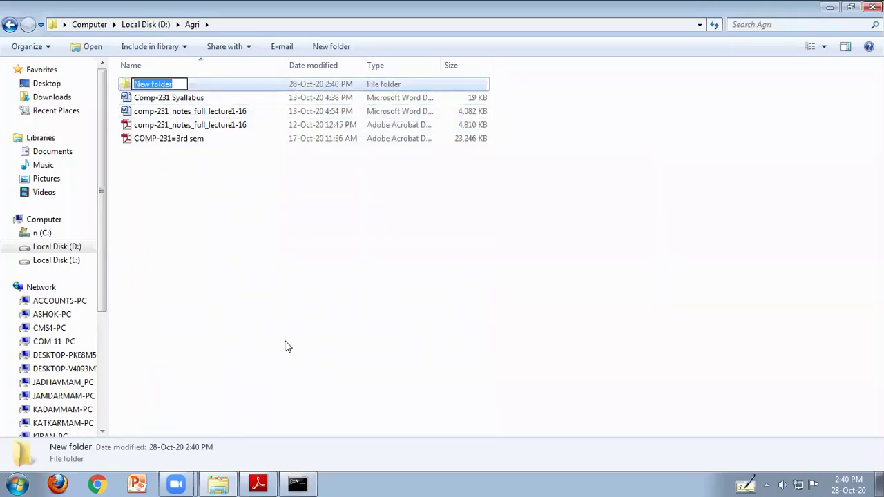
pyautogui.write('ABC')
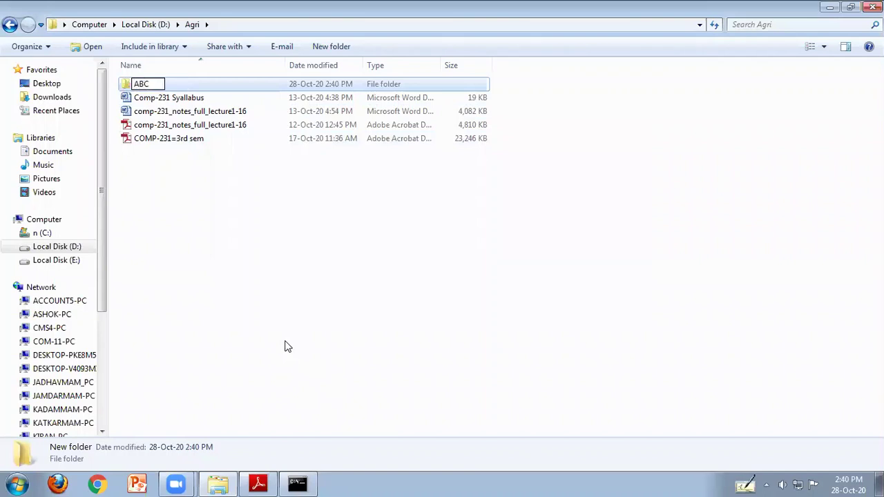
pyautogui.press('Return')
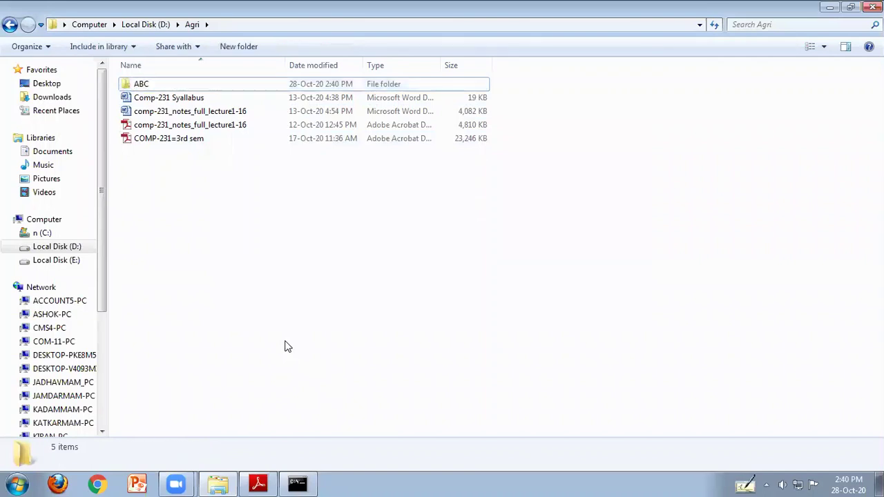
# Switch to the Command Prompt and try to create a directory named computer with mkdir
pyautogui.click(301, 483)
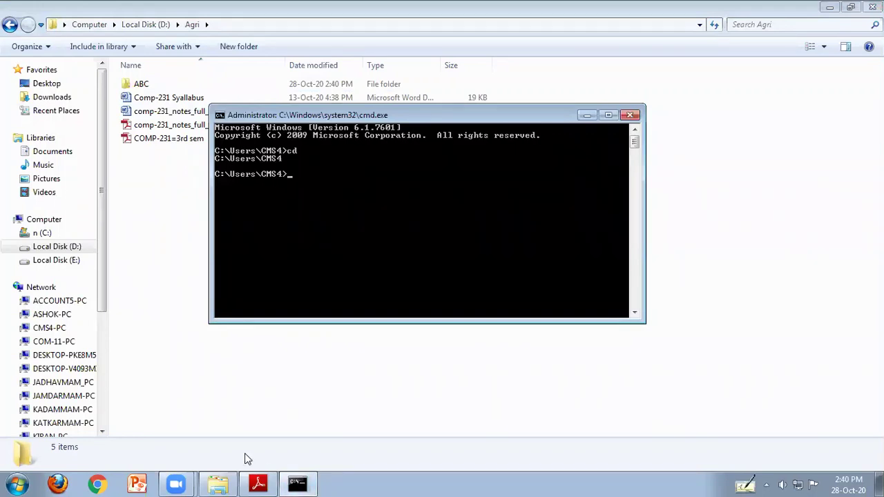
pyautogui.write('kdir computer')
pyautogui.press('Return')
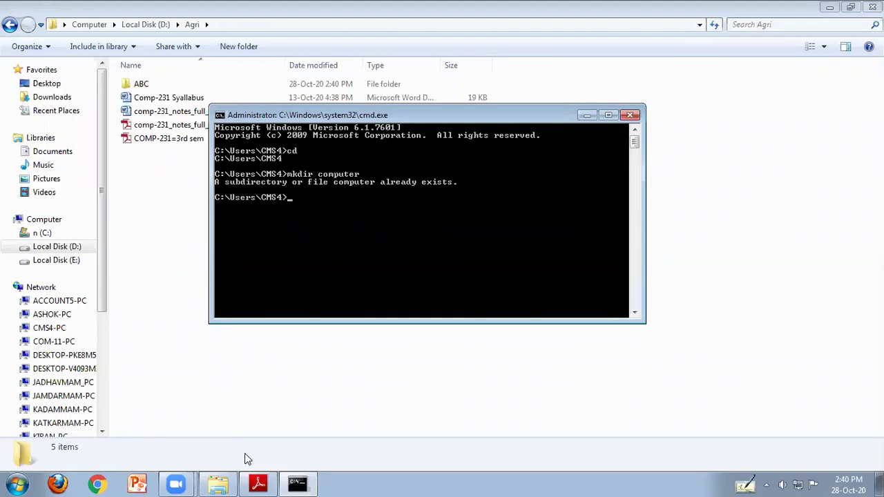
# Create a directory named comp under C:\Users\CMS4 with the mkdir command
pyautogui.write('mkdir comp')
pyautogui.press('Return')
# Locate the new comp folder under C:\Users\CMS4 in Windows Explorer and compare its full path with the Command Prompt's
pyautogui.click(44, 219)
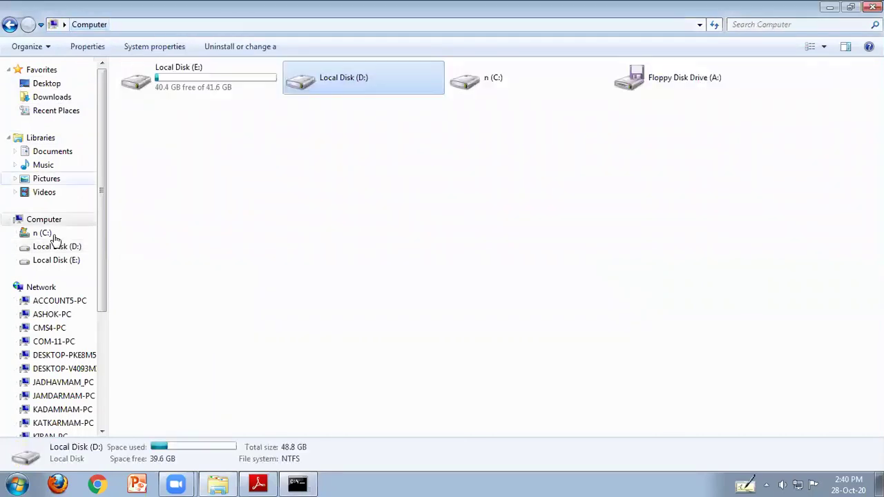
pyautogui.click(43, 233)
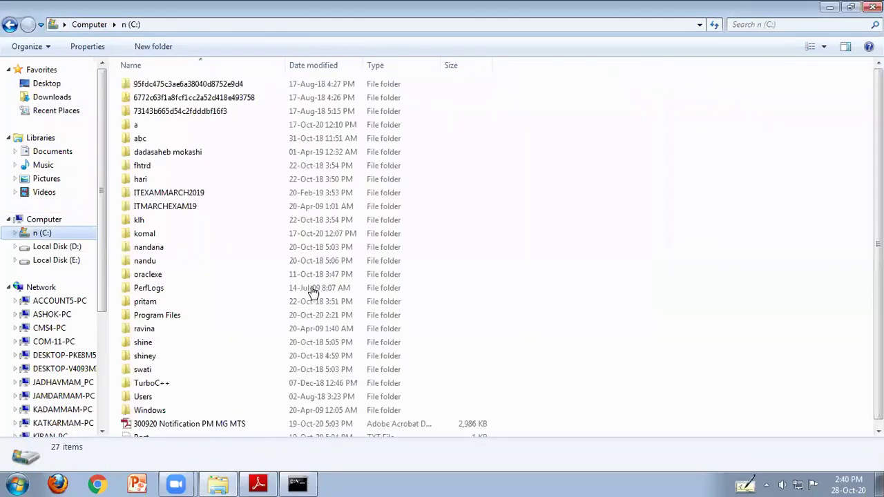
pyautogui.click(297, 483)
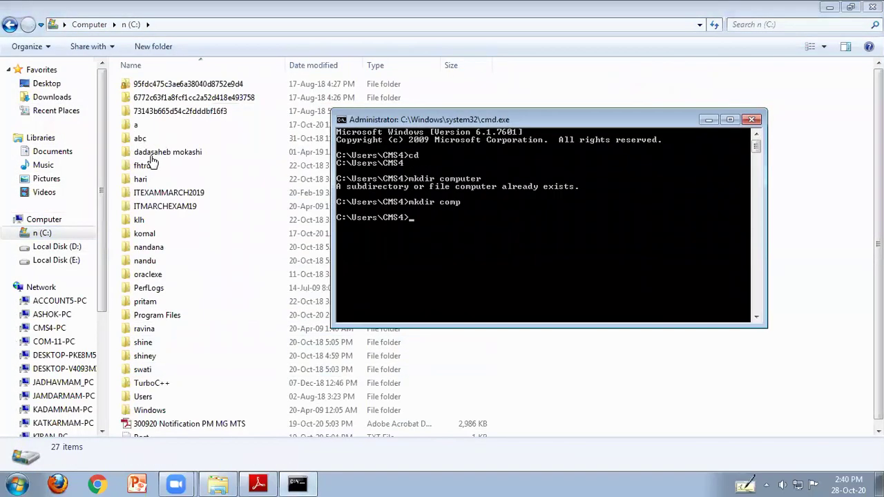
pyautogui.doubleClick(144, 396)
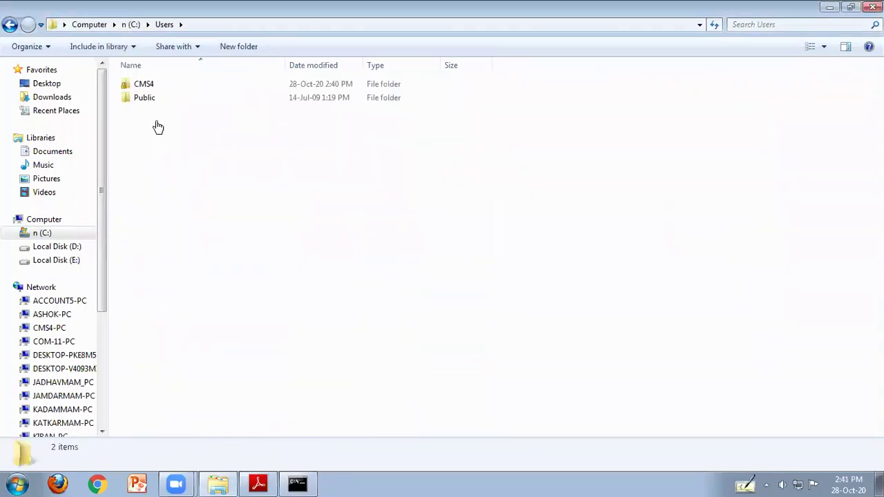
pyautogui.click(297, 483)
pyautogui.doubleClick(170, 87)
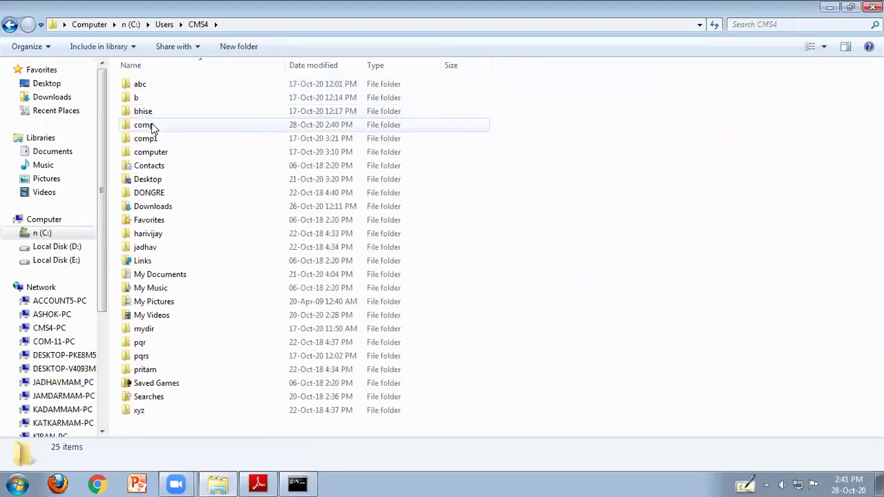
pyautogui.doubleClick(148, 127)
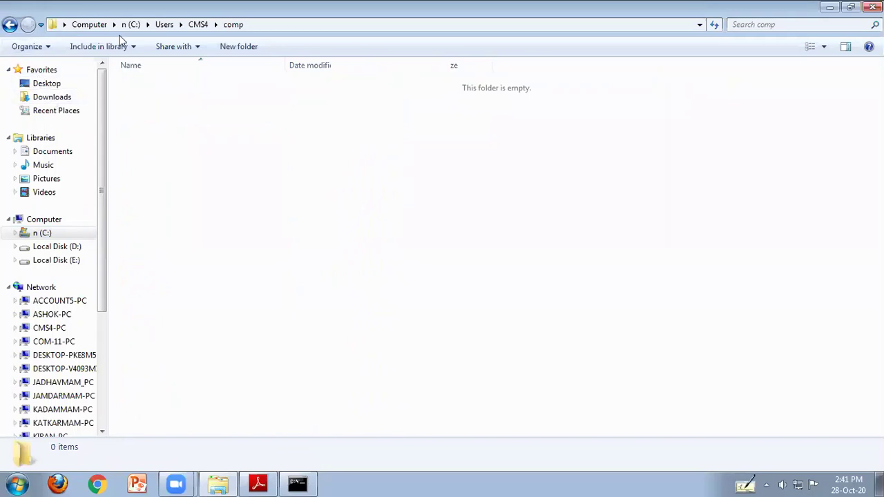
pyautogui.hotkey('alt', 'd')
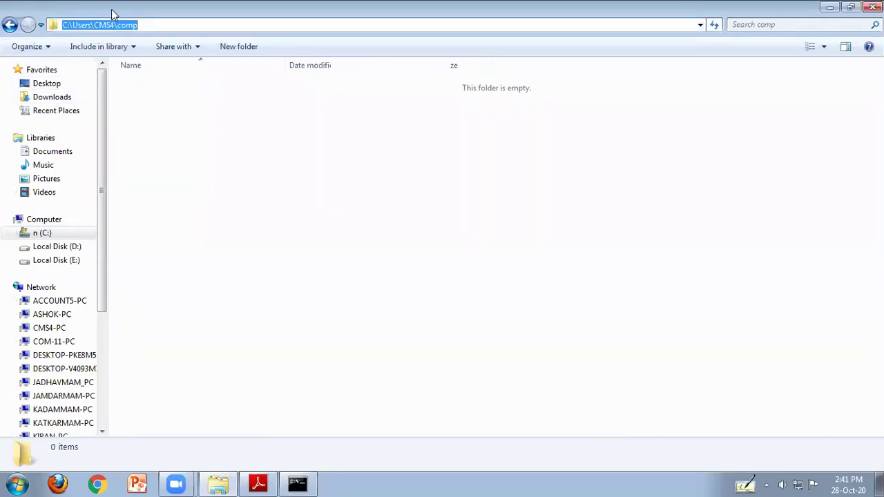
pyautogui.click(299, 482)
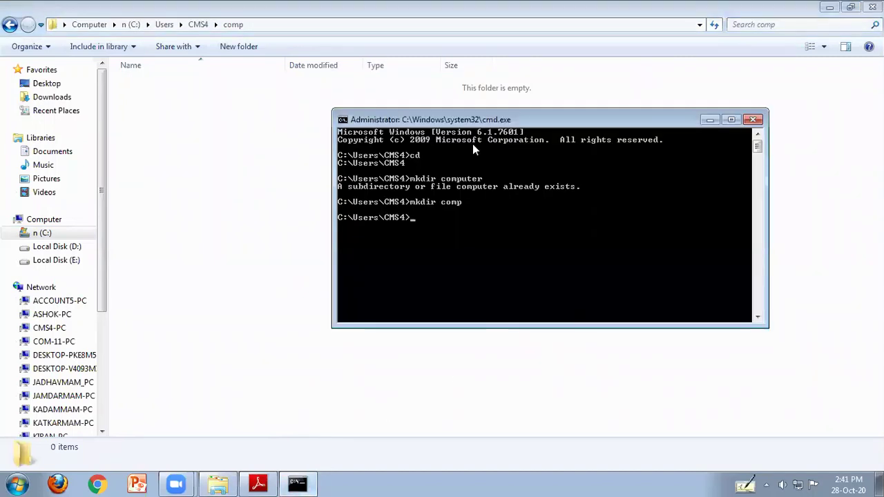
pyautogui.moveTo(442, 114); pyautogui.dragTo(426, 112)
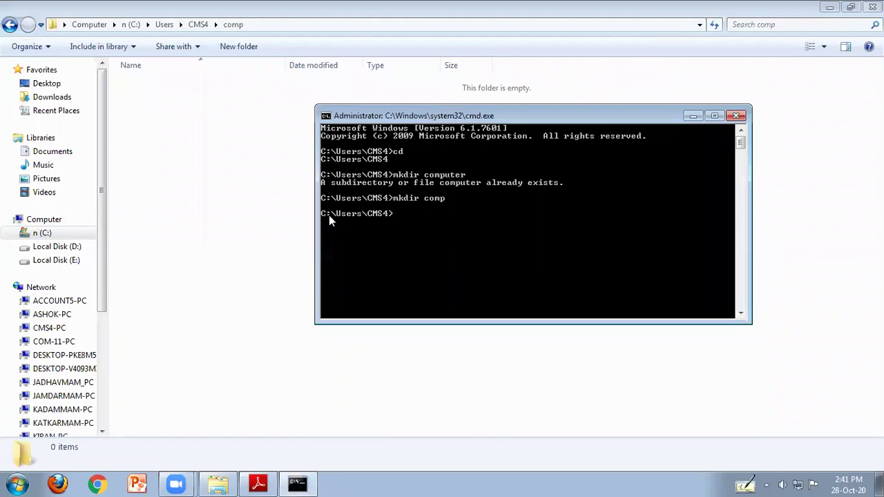
# Browse again in Windows Explorer from Computer through drive C:, Users and CMS4 into comp, and show the folder's full path
pyautogui.click(90, 25)
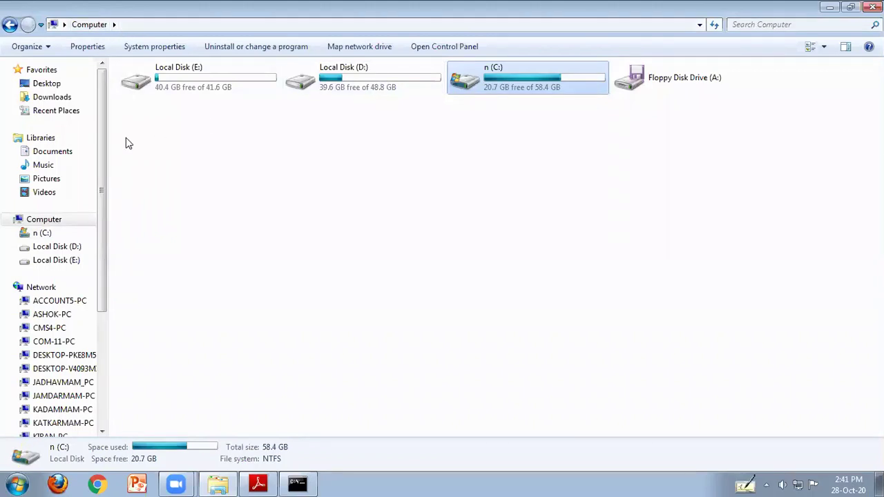
pyautogui.doubleClick(194, 74)
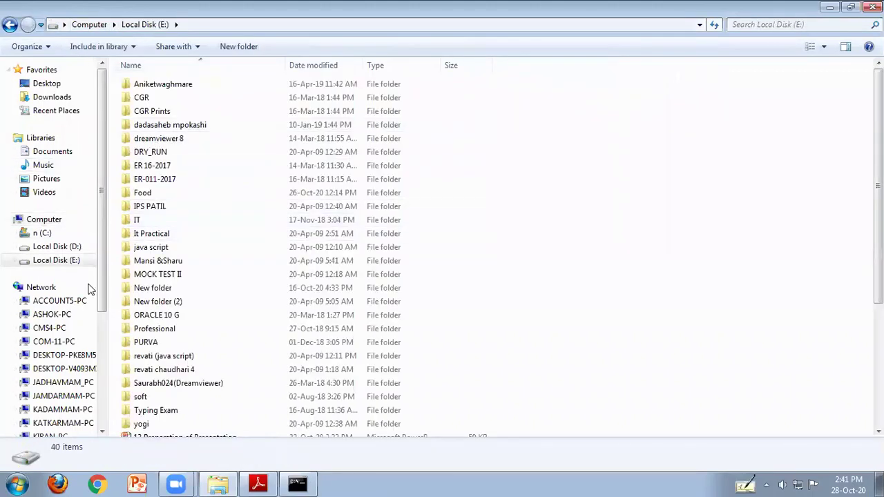
pyautogui.click(89, 232)
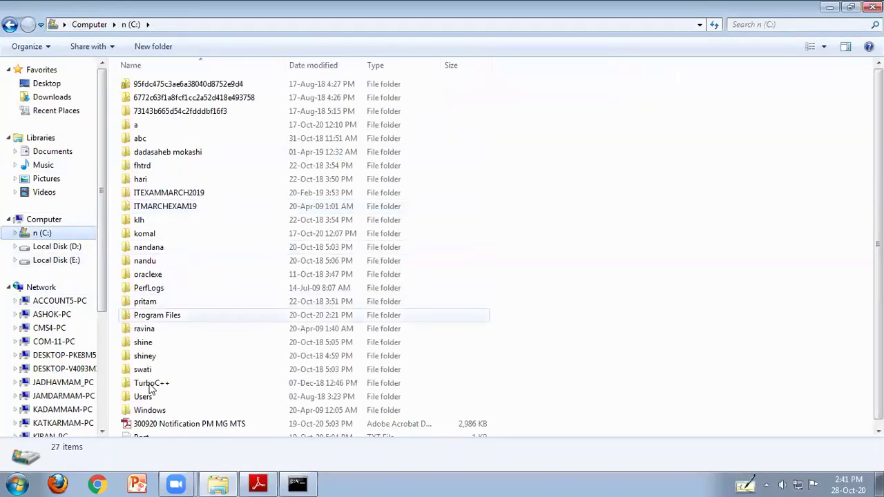
pyautogui.click(148, 397)
pyautogui.press('Return')
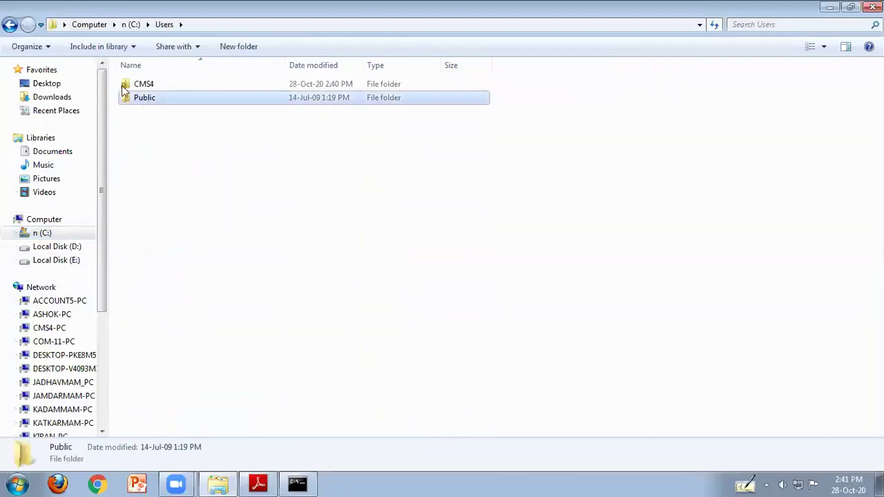
pyautogui.doubleClick(142, 98)
pyautogui.click(164, 24)
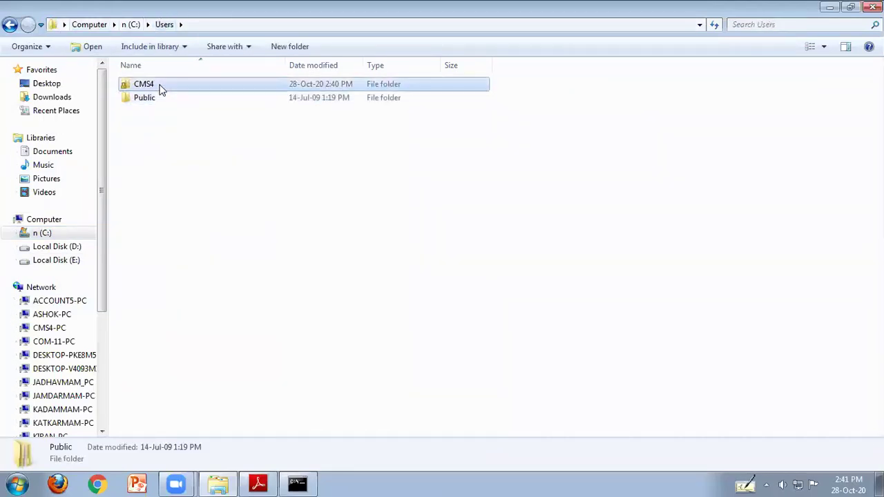
pyautogui.doubleClick(162, 86)
pyautogui.doubleClick(152, 128)
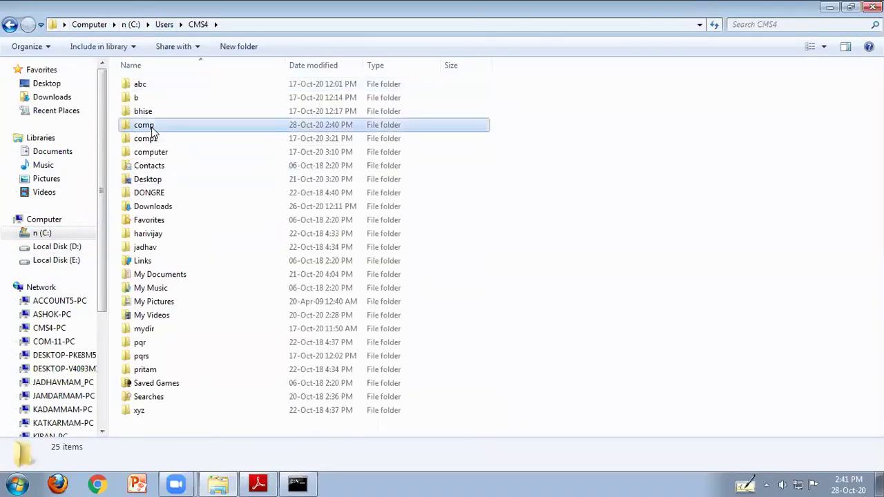
pyautogui.hotkey('alt', 'd')
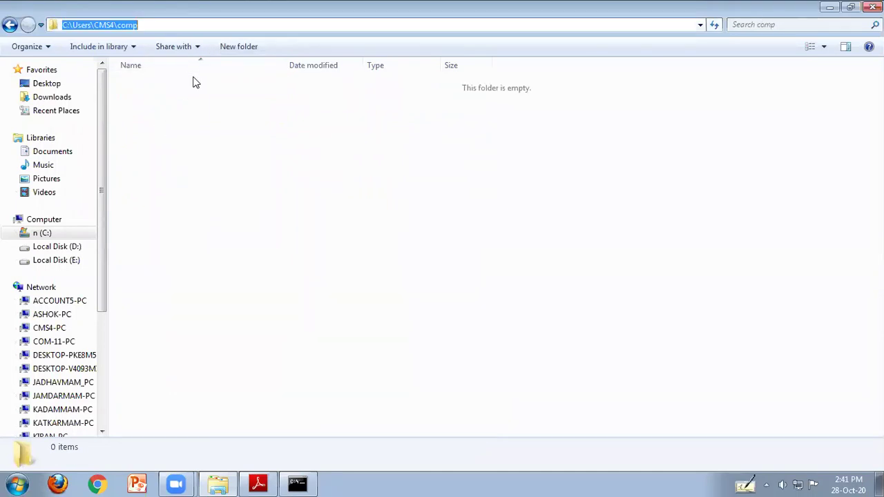
# Switch to the Command Prompt, change into the comp directory with cd comp, and clear the screen with cls
pyautogui.click(309, 479)
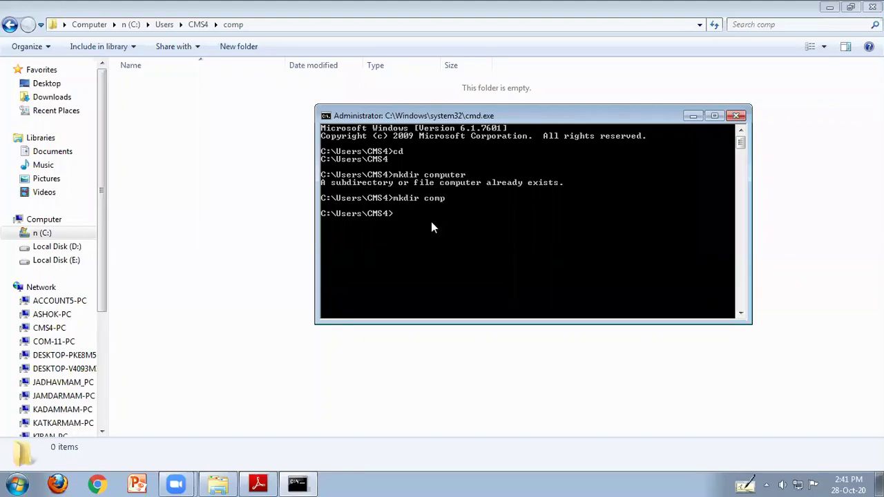
pyautogui.write('cd comp')
pyautogui.press('Return')
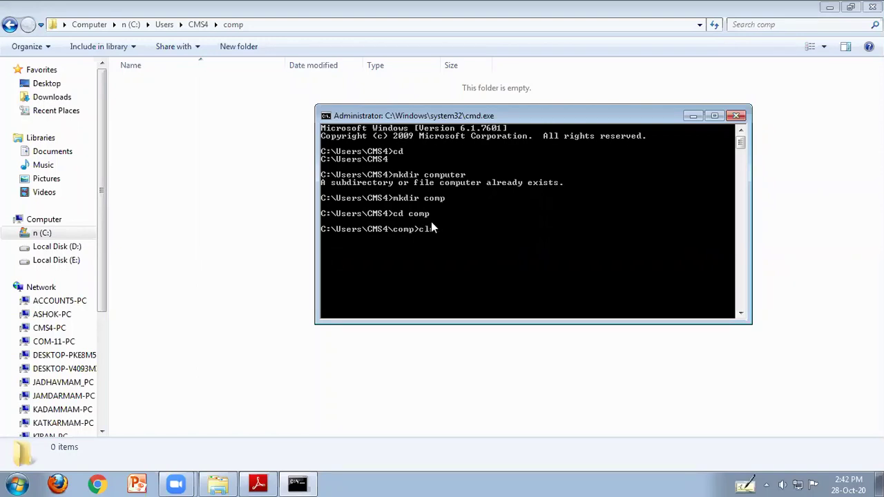
pyautogui.press('Return')
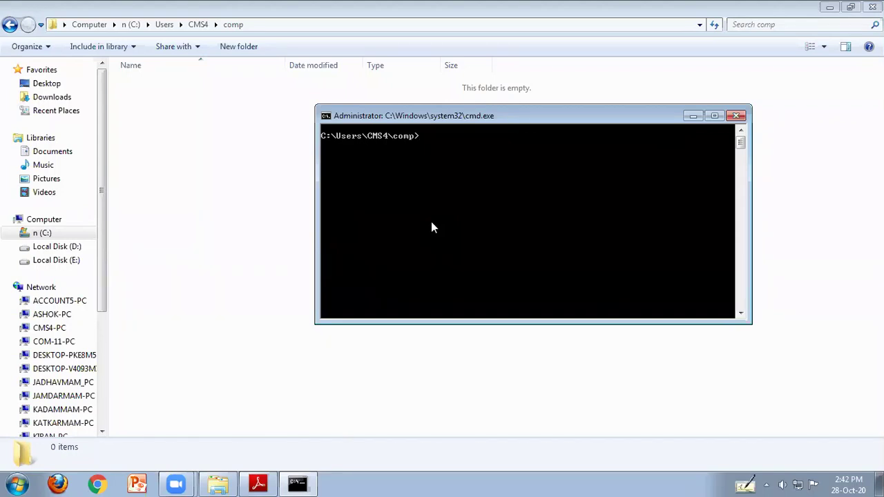
# Display the system date with the date command, try ^Z as the new date, and exit without entering a date
pyautogui.write('date')
pyautogui.press('Return')
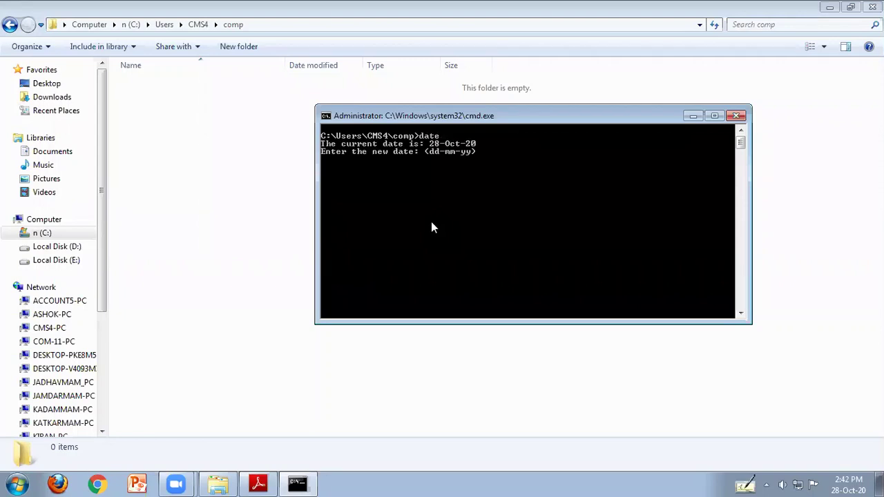
pyautogui.hotkey('ctrl', 'z')
pyautogui.press('Return')
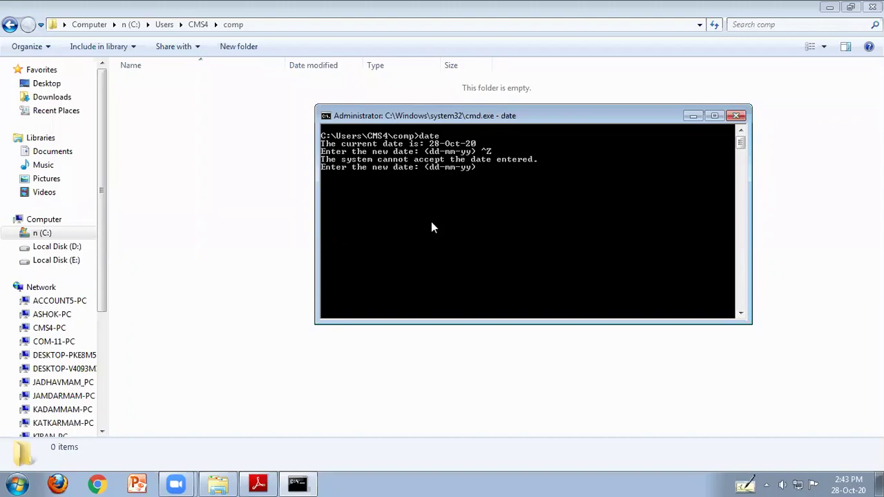
pyautogui.press('Return')
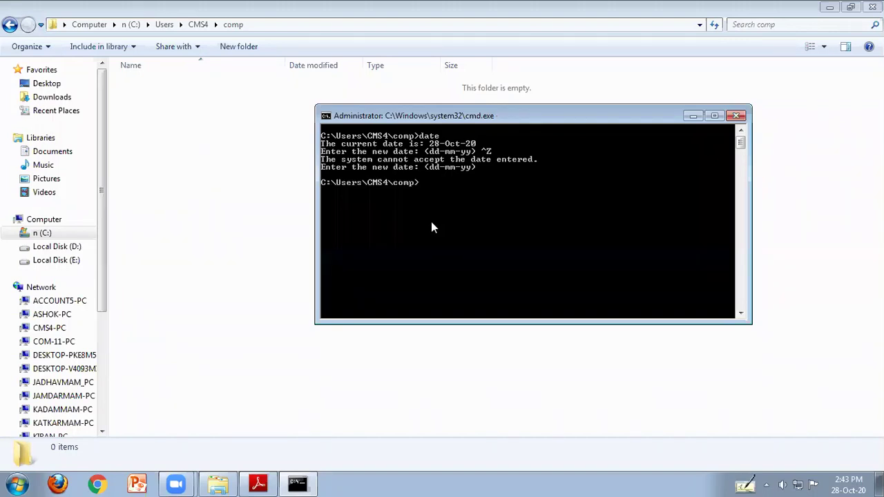
# Display the system time with the time command, try ^Z as the new time, and exit without entering a time
pyautogui.write('time')
pyautogui.press('Return')
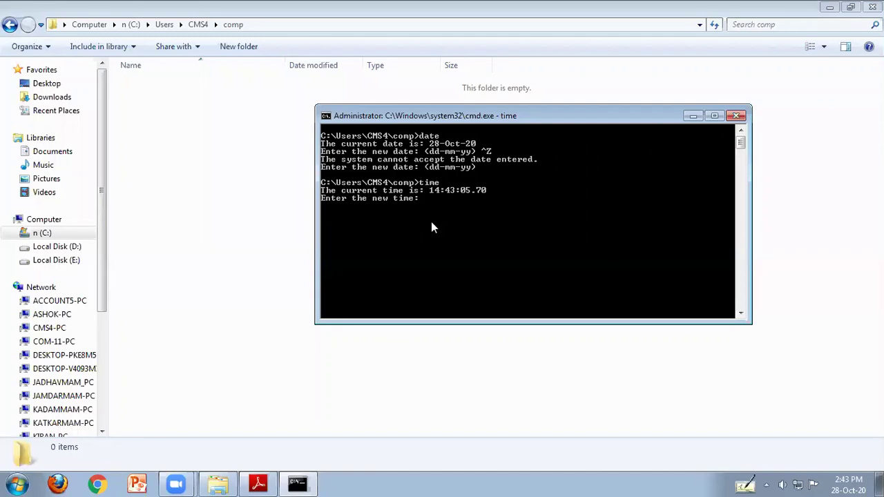
pyautogui.hotkey('ctrl', 'z')
pyautogui.press('Return')
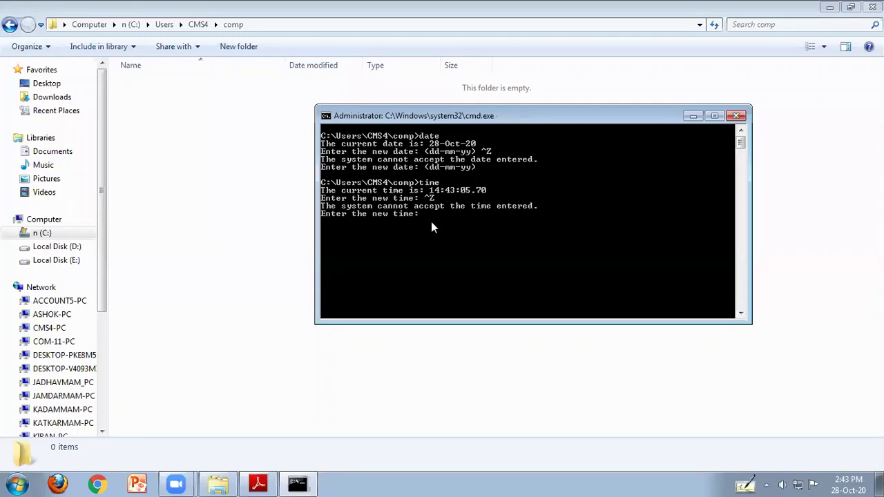
pyautogui.press('Return')
# Clear the screen with cls and create a directory named abc inside comp with mkdir
pyautogui.write('cl')
pyautogui.write('s')
pyautogui.press('Return')
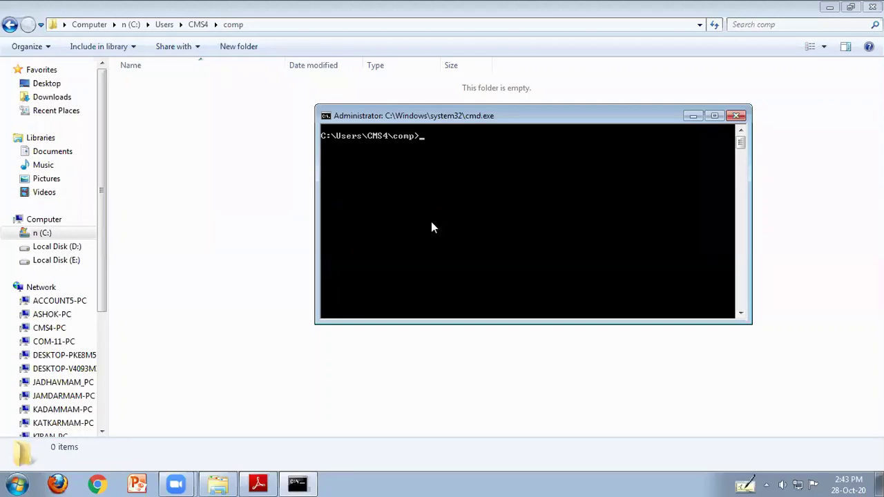
pyautogui.write('mkdir abc')
pyautogui.press('Return')
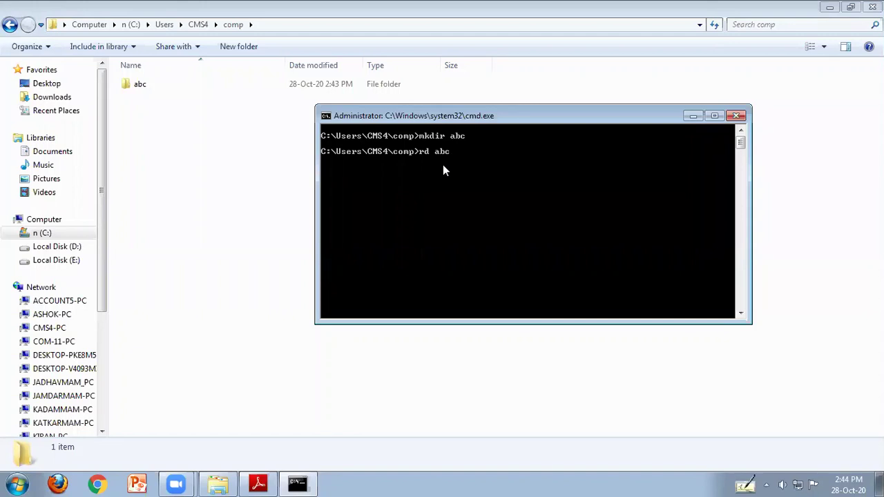
# Remove the abc directory with the rd command and check the comp folder in Windows Explorer
pyautogui.press('Return')
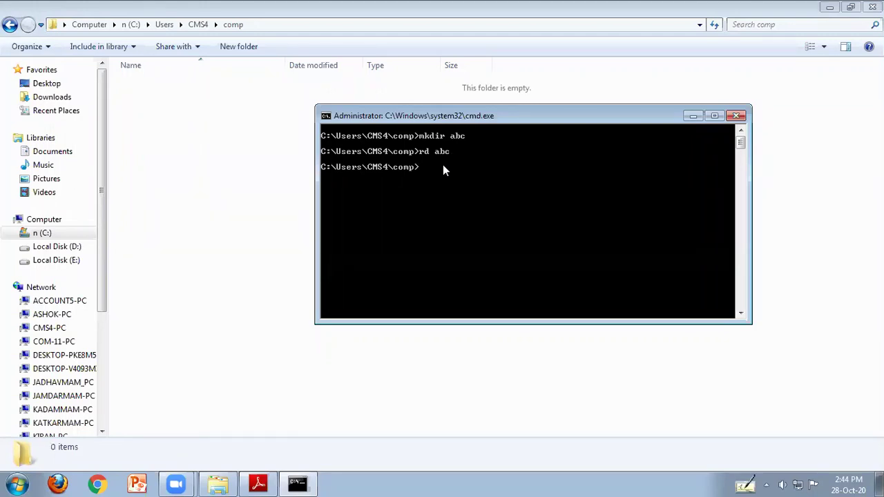
pyautogui.click(158, 144)
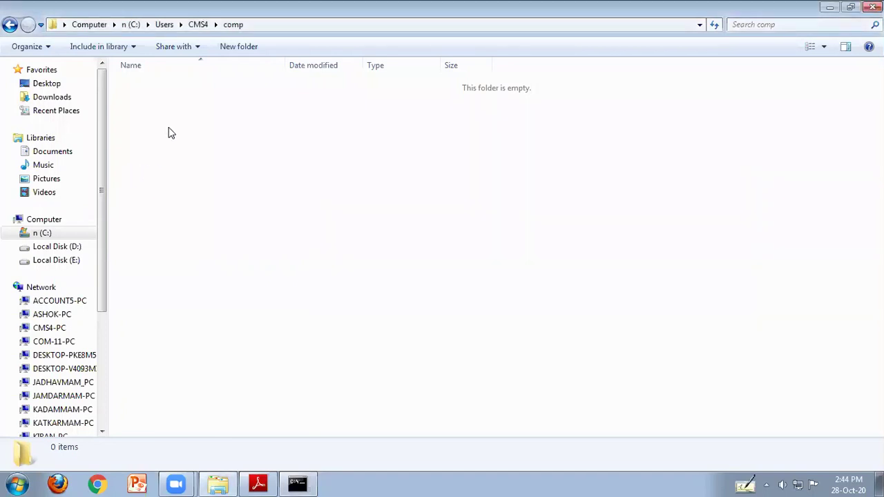
pyautogui.click(297, 483)
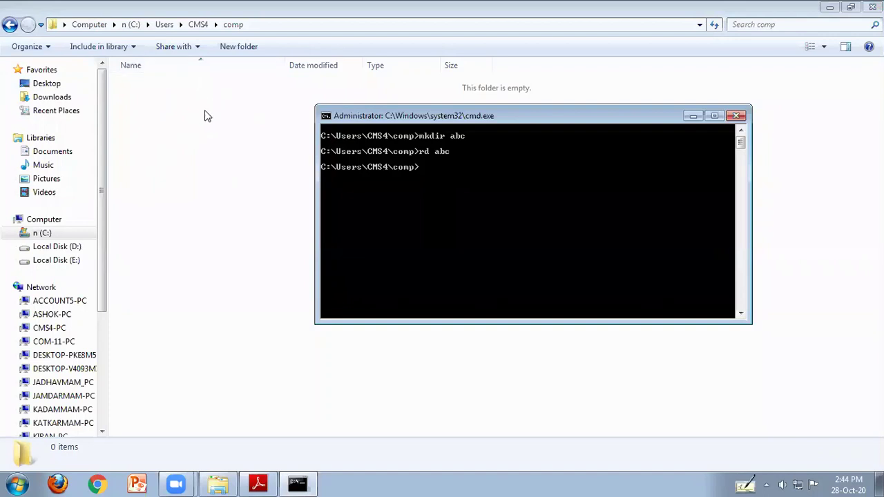
pyautogui.moveTo(157, 95); pyautogui.dragTo(390, 283)
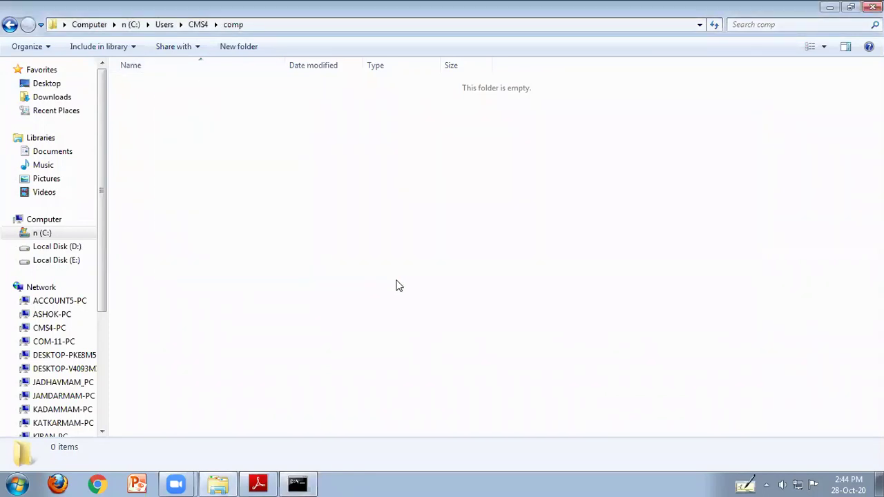
pyautogui.click(304, 482)
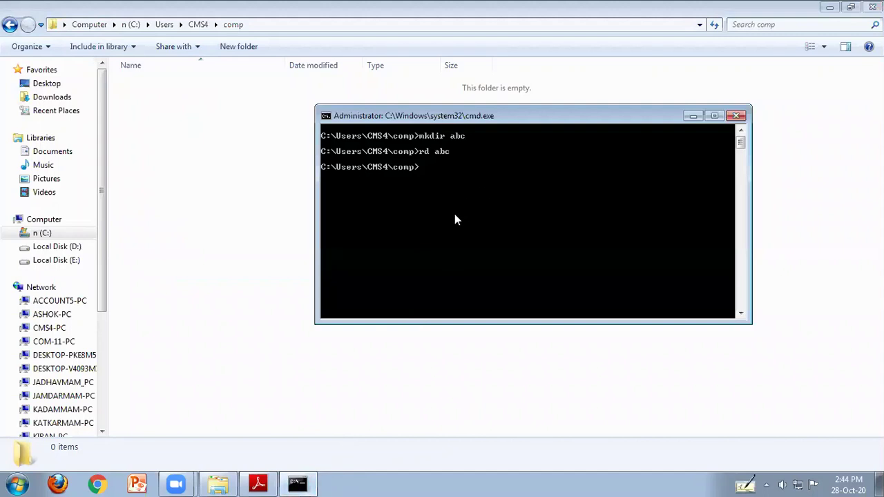
# Recreate the abc directory inside comp with mkdir and rename it to xyz with the ren command
pyautogui.press('Up')
pyautogui.press('Up')
pyautogui.press('Return')
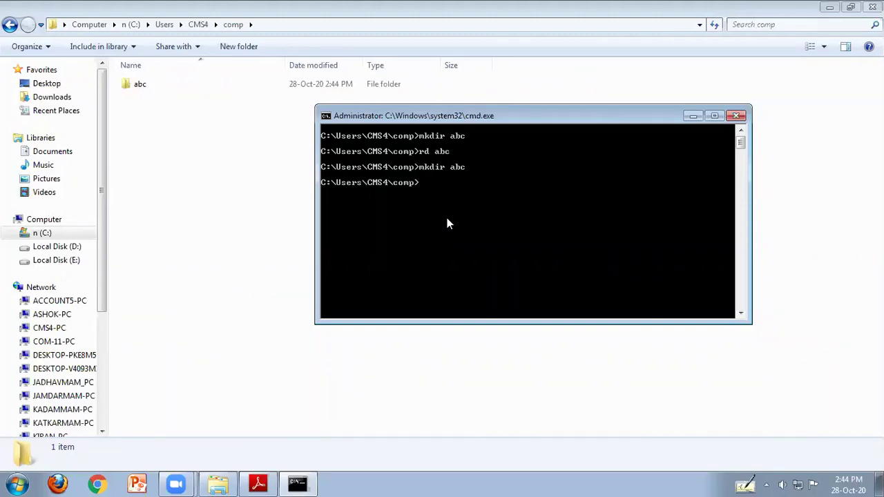
pyautogui.write('ren abc xyz')
pyautogui.press('Return')
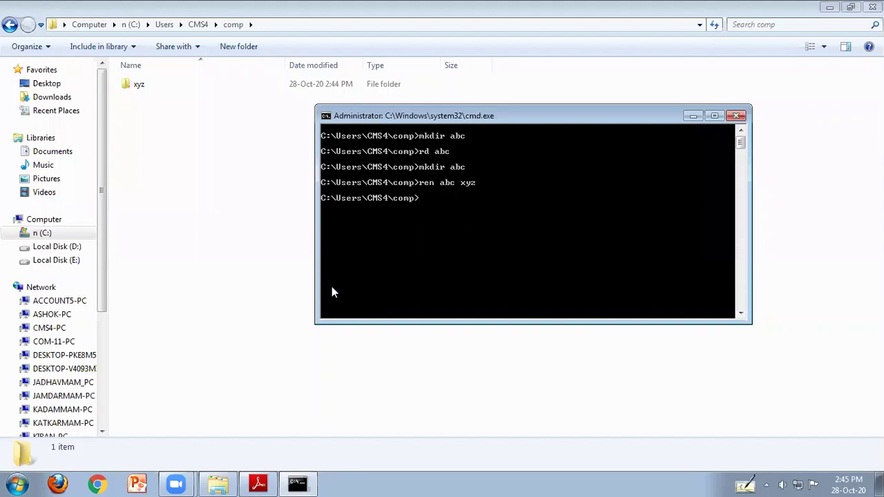
# Enter the command notepad abc.txt at the comp prompt without running it
pyautogui.write('notepad abc.txt')
# Create a new text document in the comp folder in Windows Explorer and enter jgdhkjdsgf as its name
pyautogui.rightClick(213, 169)
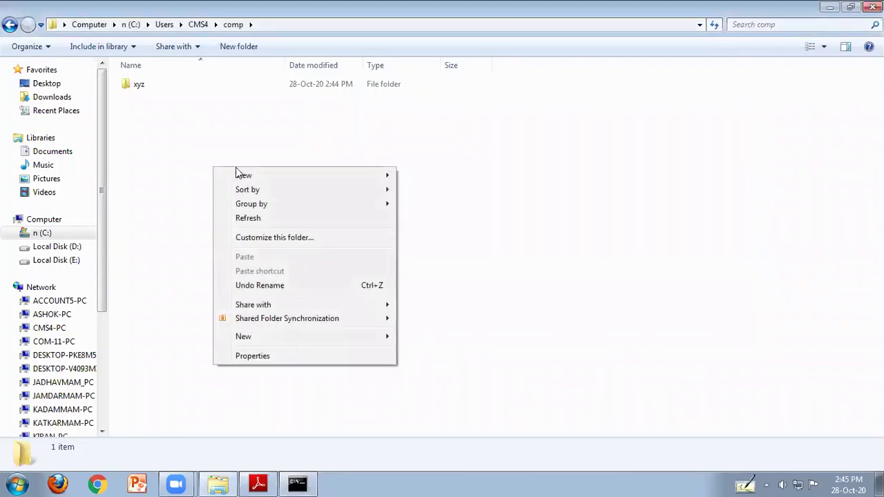
pyautogui.moveTo(263, 335)
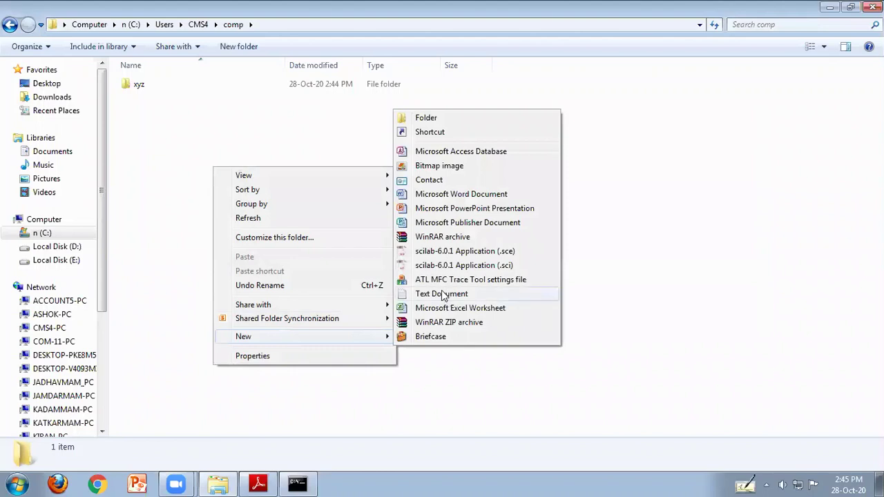
pyautogui.click(445, 296)
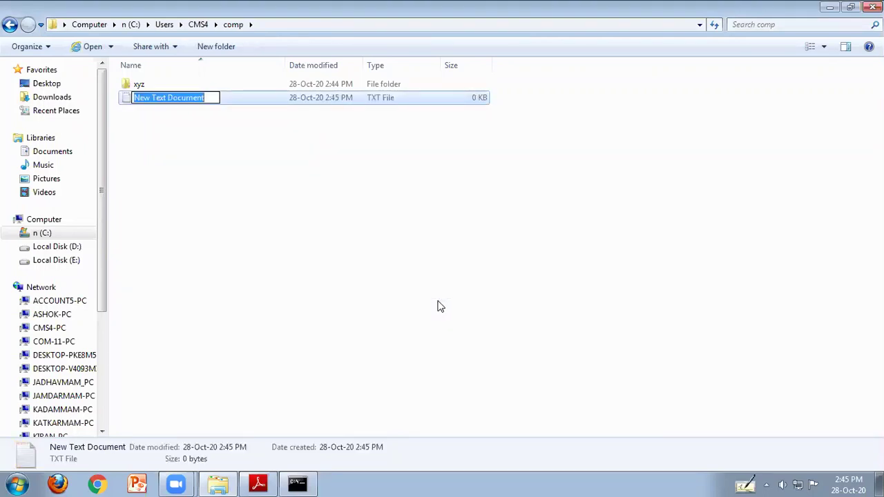
pyautogui.write('jgdhkjdsgf')
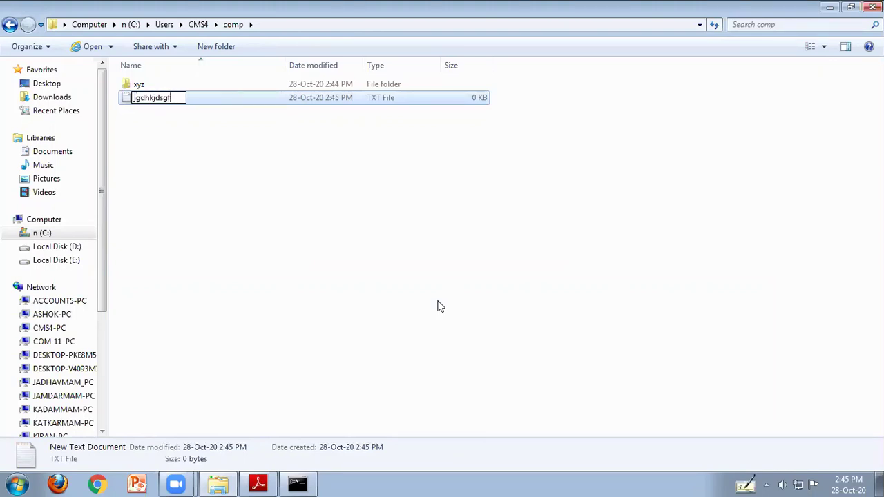
# Discard the entered file name and delete the new text document from the comp folder
pyautogui.press('BackSpace')
pyautogui.press('BackSpace')
pyautogui.press('BackSpace')
pyautogui.press('BackSpace')
pyautogui.press('BackSpace')
pyautogui.press('BackSpace')
pyautogui.press('BackSpace')
pyautogui.press('BackSpace')
pyautogui.press('BackSpace')
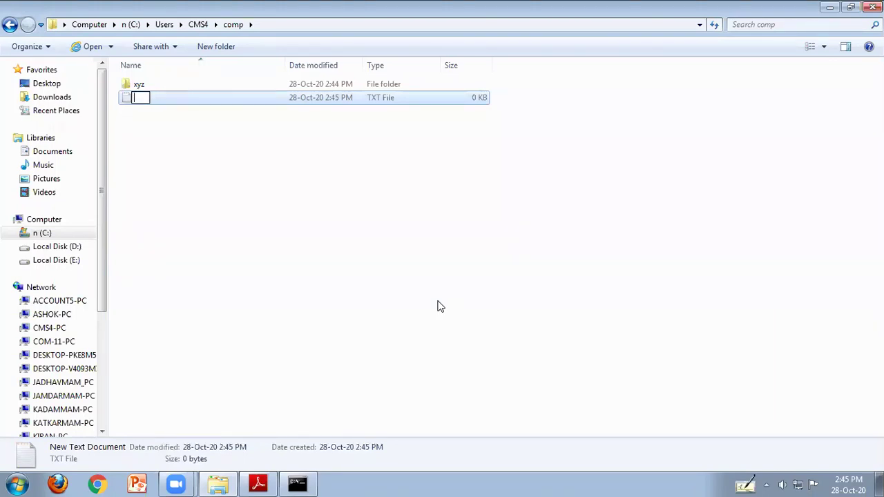
pyautogui.click(184, 122)
pyautogui.click(182, 104)
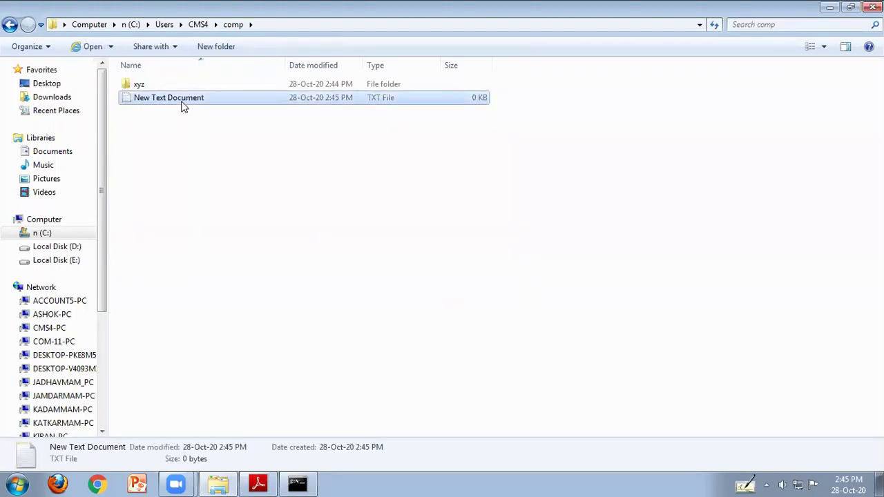
pyautogui.press('Delete')
pyautogui.press('Return')
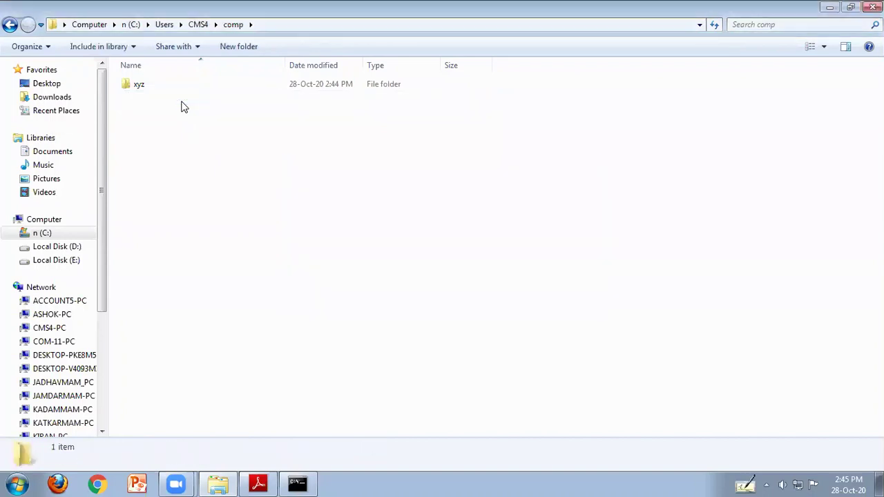
# Run notepad abc.txt in the Command Prompt and agree to create the new file
pyautogui.click(296, 483)
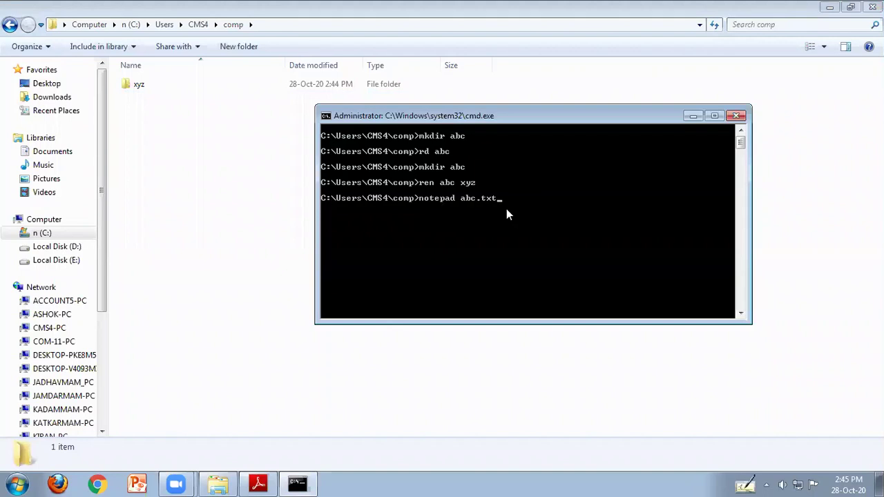
pyautogui.press('Return')
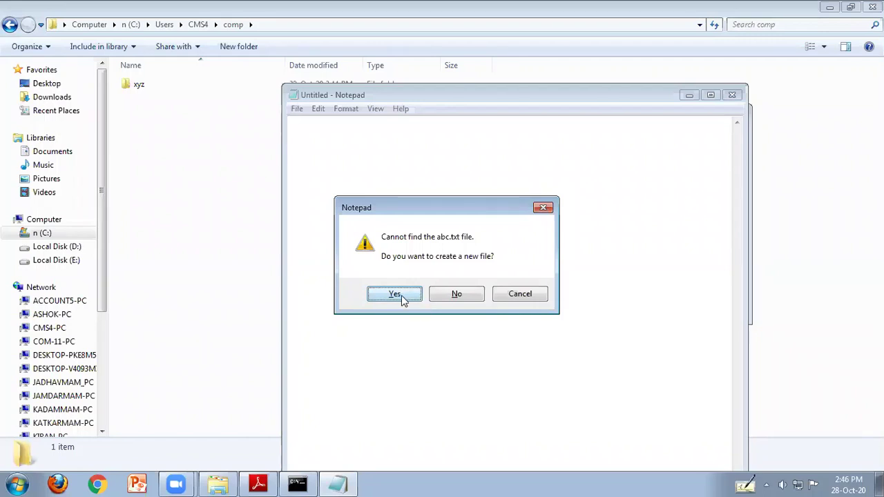
pyautogui.click(403, 297)
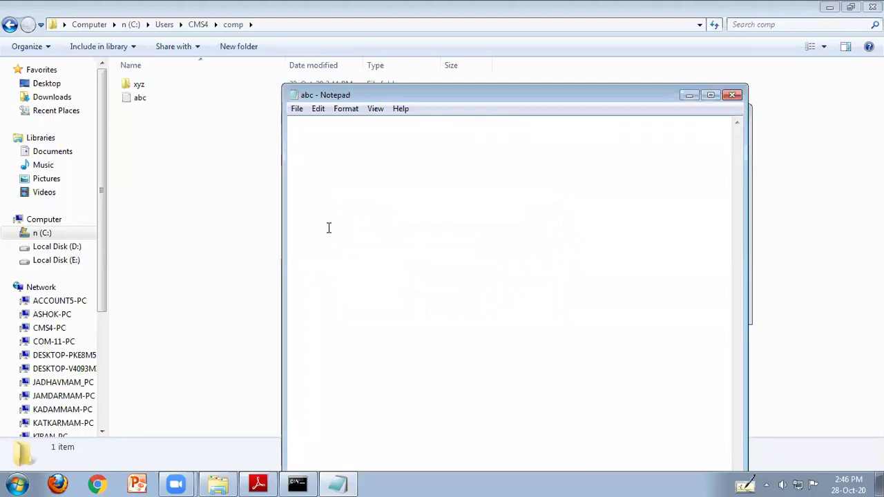
# Check the abc text file in Windows Explorer and view the kinds of new items the comp folder offers
pyautogui.click(173, 101)
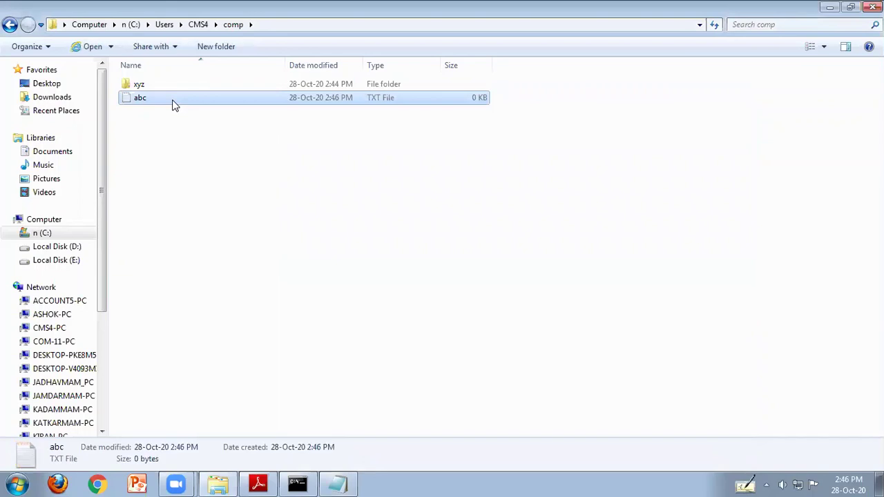
pyautogui.rightClick(216, 185)
pyautogui.moveTo(283, 356)
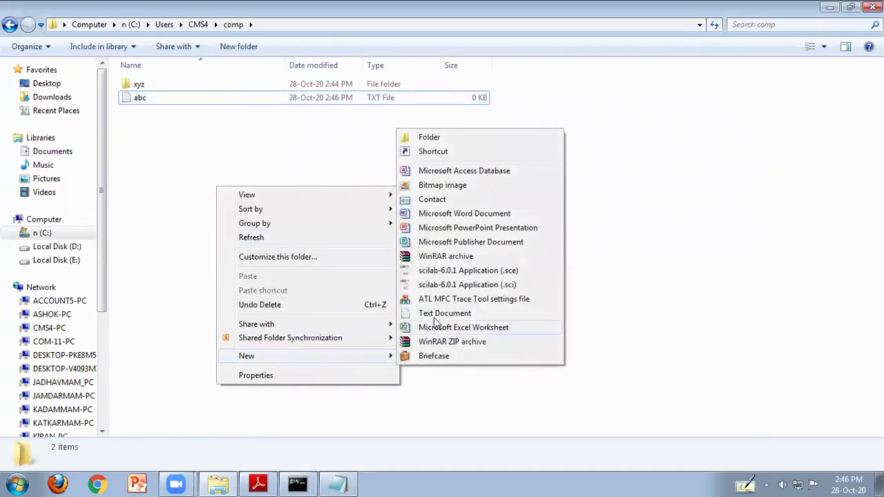
# Switch to the Command Prompt and try to display the file's contents with more abc and type abc.txt
pyautogui.click(296, 484)
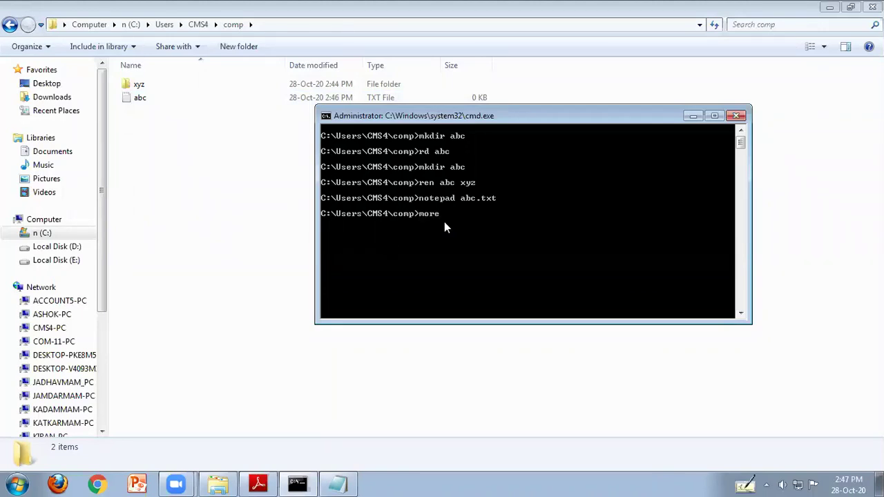
pyautogui.write('bc')
pyautogui.press('Return')
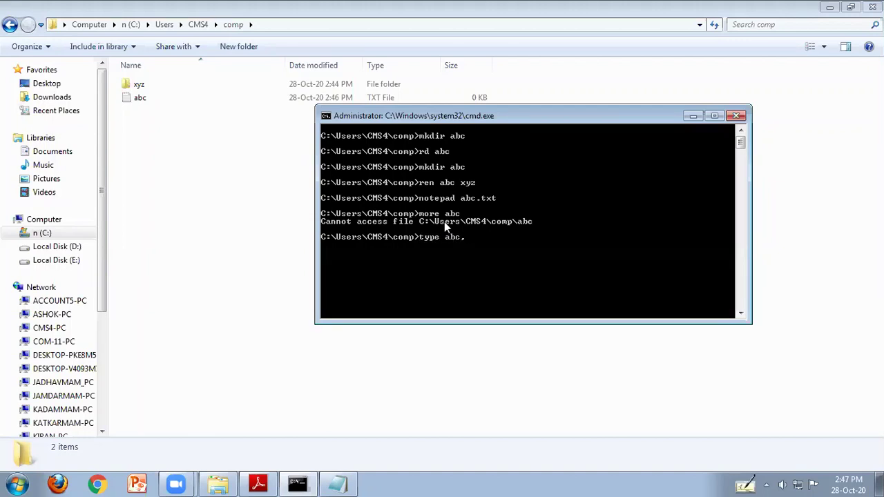
pyautogui.write('txt')
pyautogui.press('Return')
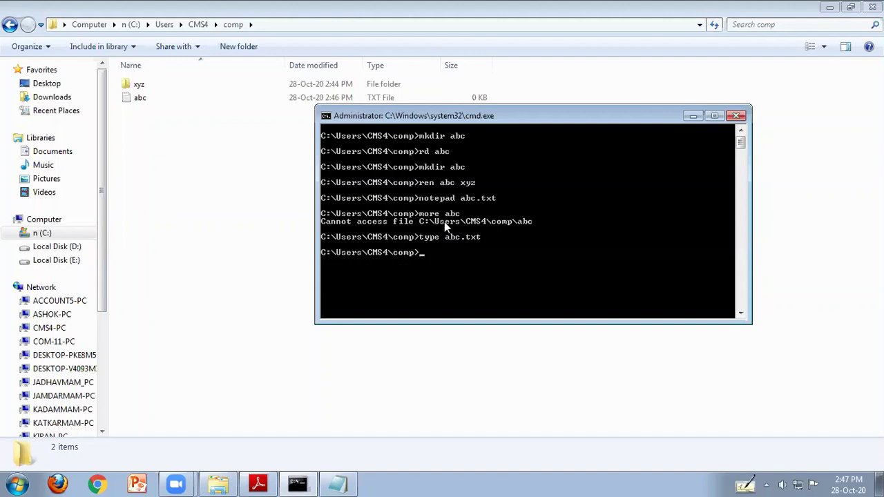
# Open the abc file from Windows Explorer in Internet Explorer, then in Notepad, closing each window after viewing
pyautogui.doubleClick(168, 100)
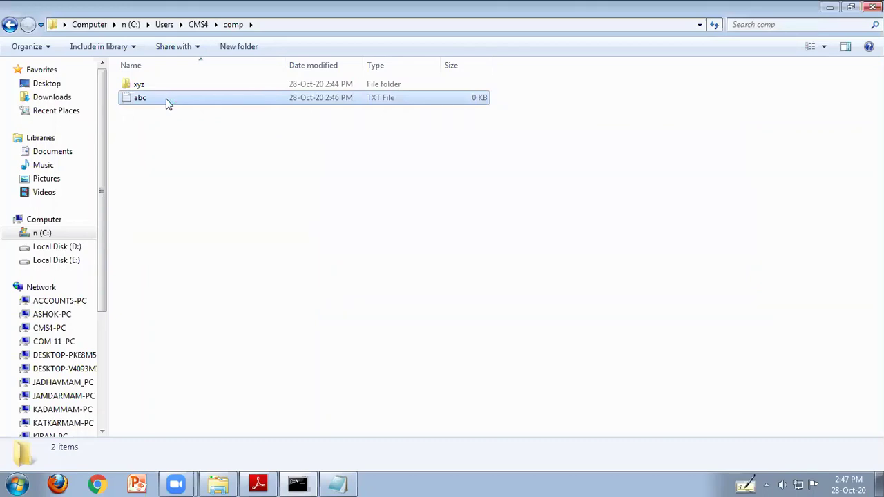
pyautogui.doubleClick(168, 101)
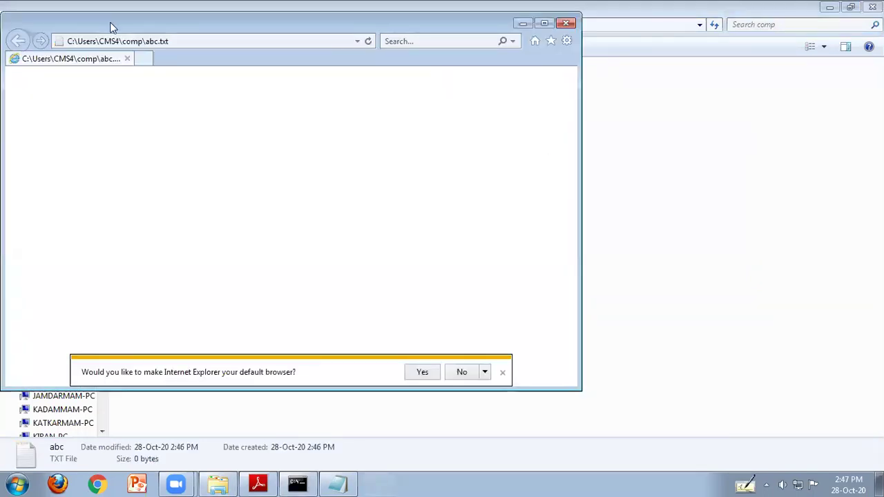
pyautogui.moveTo(111, 29); pyautogui.dragTo(154, 178)
pyautogui.click(611, 173)
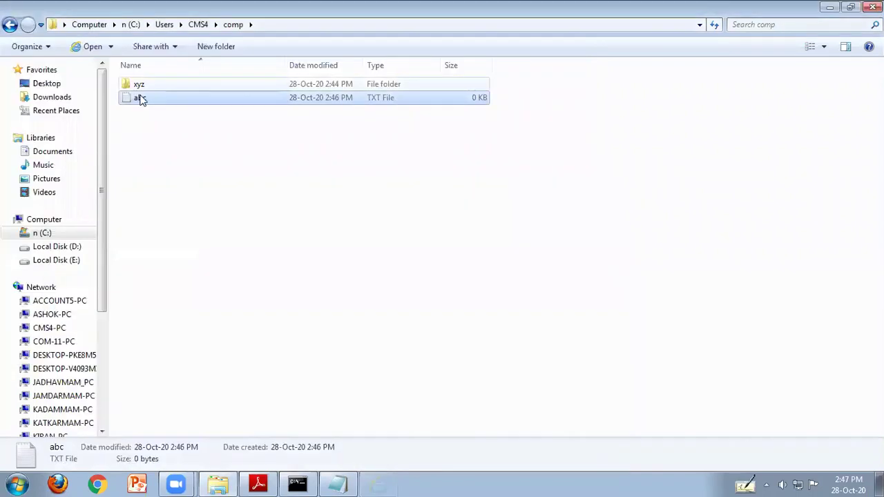
pyautogui.rightClick(140, 99)
pyautogui.moveTo(207, 132)
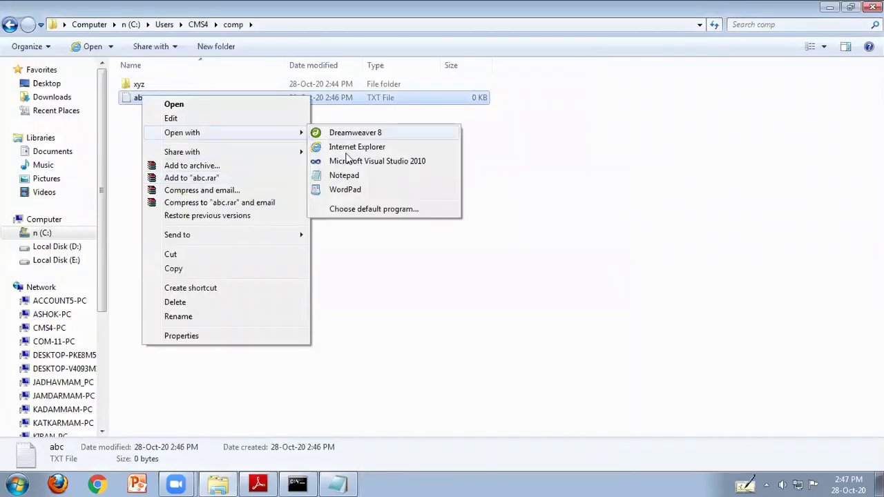
pyautogui.click(344, 177)
pyautogui.click(730, 95)
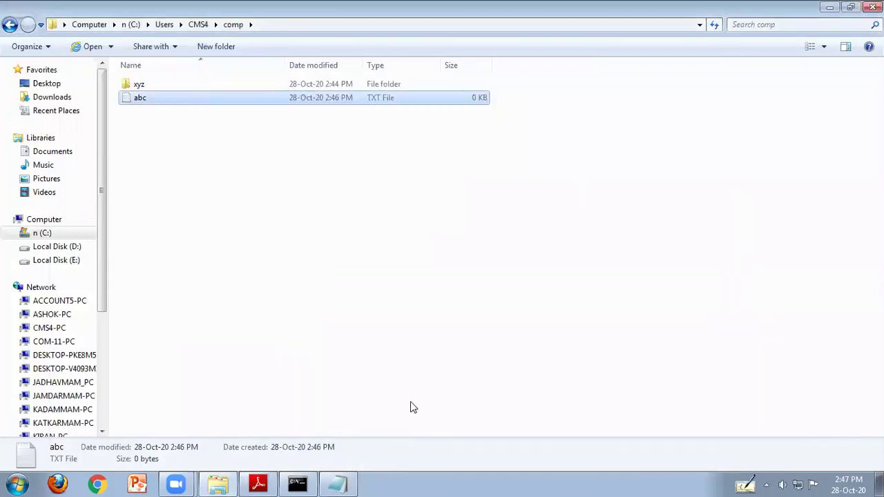
# Repeat type abc.txt in the Command Prompt and try the same command without the .txt extension for comparison
pyautogui.click(297, 483)
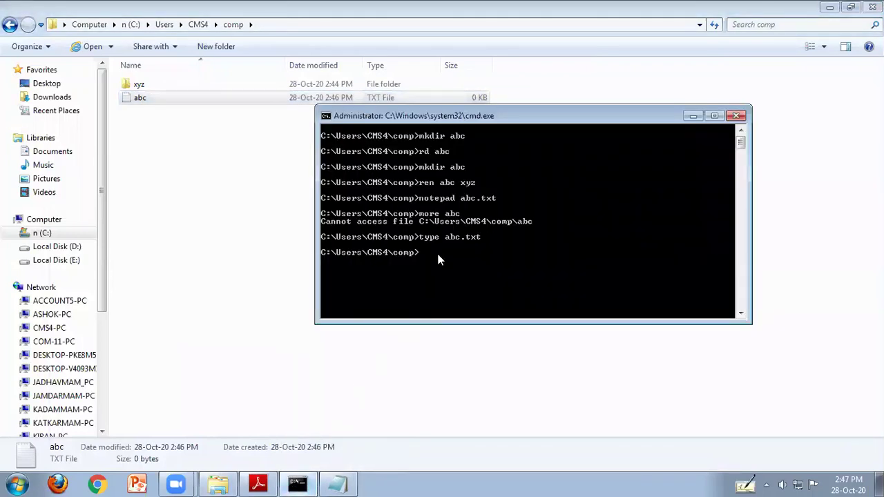
pyautogui.press('Up')
pyautogui.press('Return')
pyautogui.press('Up')
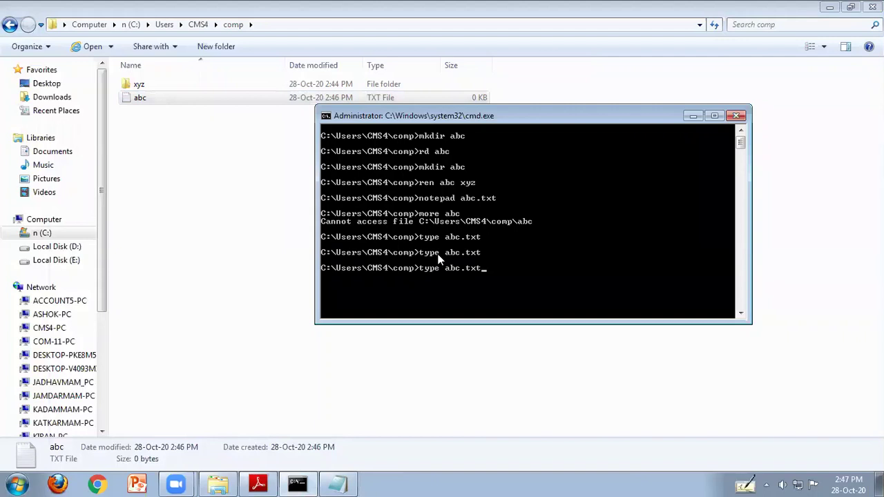
pyautogui.press('BackSpace')
pyautogui.press('BackSpace')
pyautogui.press('BackSpace')
pyautogui.press('BackSpace')
pyautogui.press('Return')
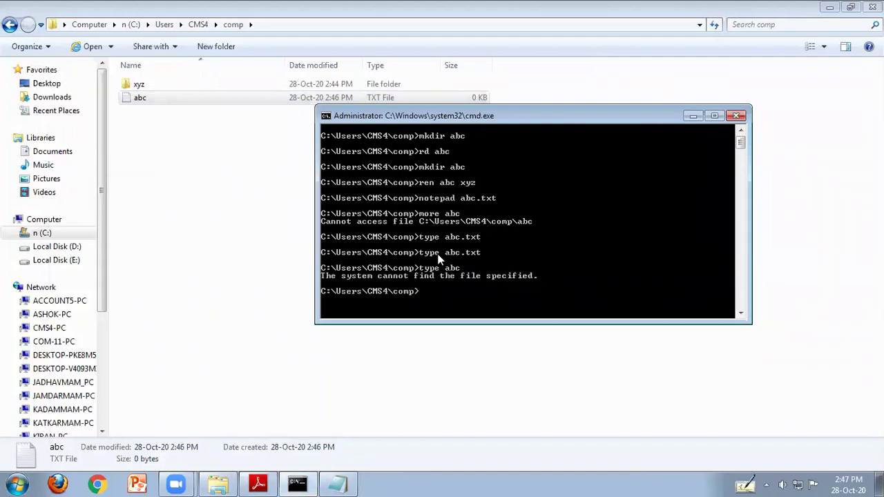
pyautogui.press('Up')
pyautogui.press('Up')
pyautogui.press('Return')
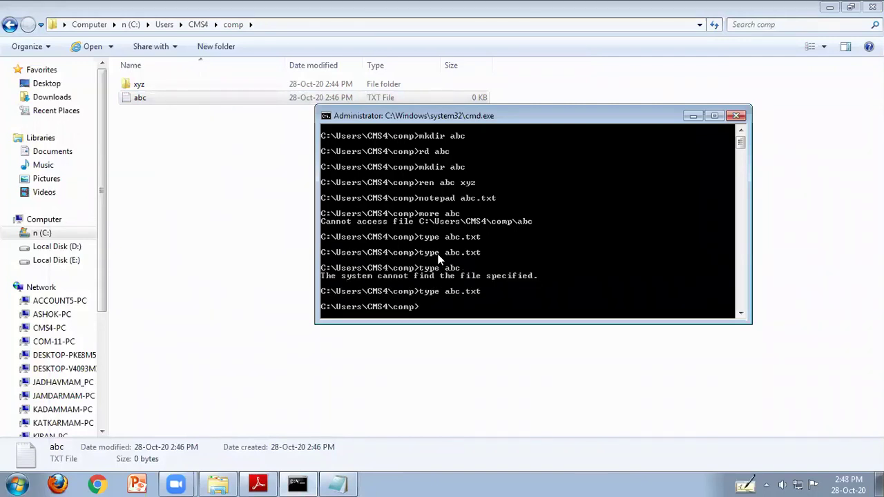
# Clear the screen with cls and run type abc.txt again
pyautogui.write('cls')
pyautogui.press('Return')
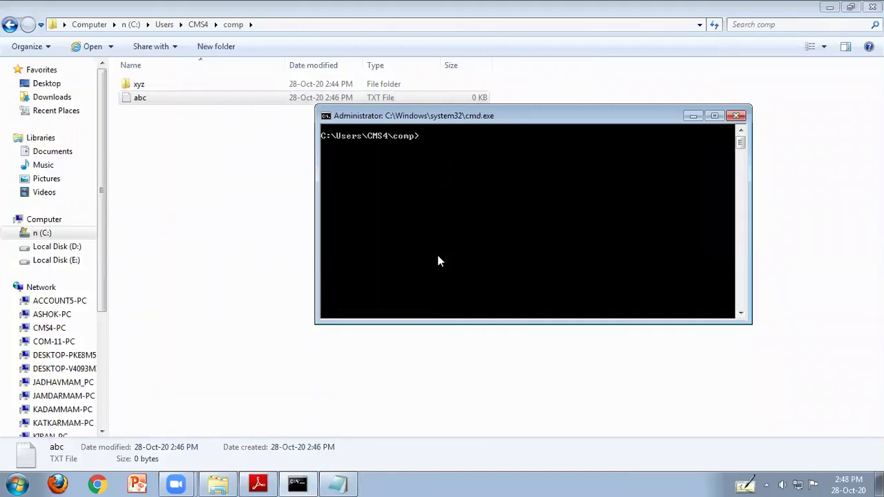
pyautogui.press('Up')
pyautogui.press('Up')
pyautogui.press('Return')
# Try the copy command on abc.txt without giving a destination
pyautogui.write('cop')
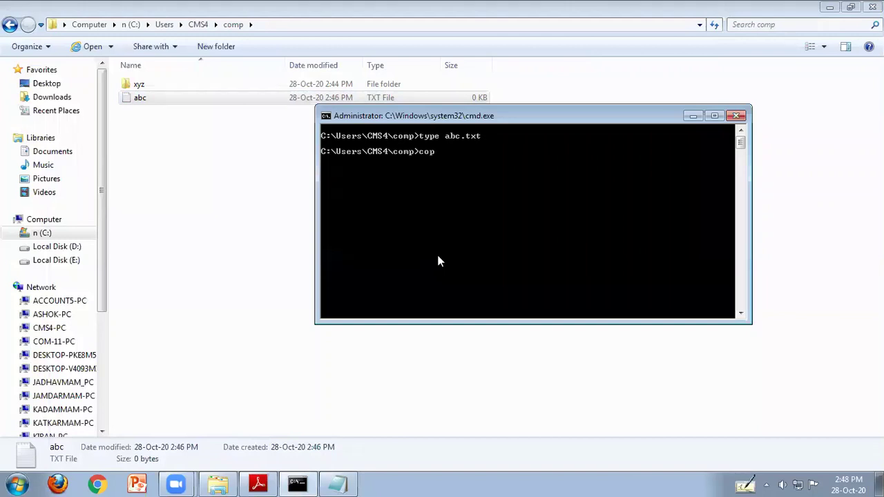
pyautogui.write('y abc.txt')
pyautogui.press('Return')
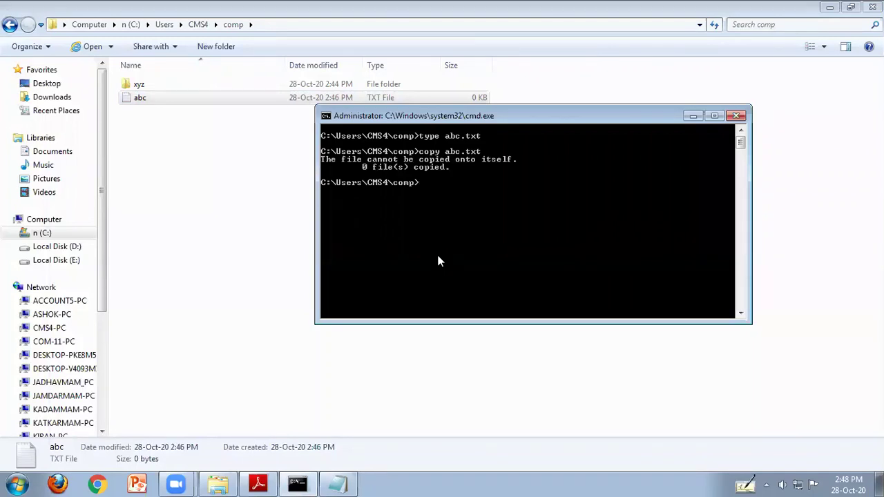
# Run copy con abc.txt, enter 123 as the first line of content, and agree to overwrite the file with y
pyautogui.press('Up')
pyautogui.write('con')
pyautogui.press('Return')
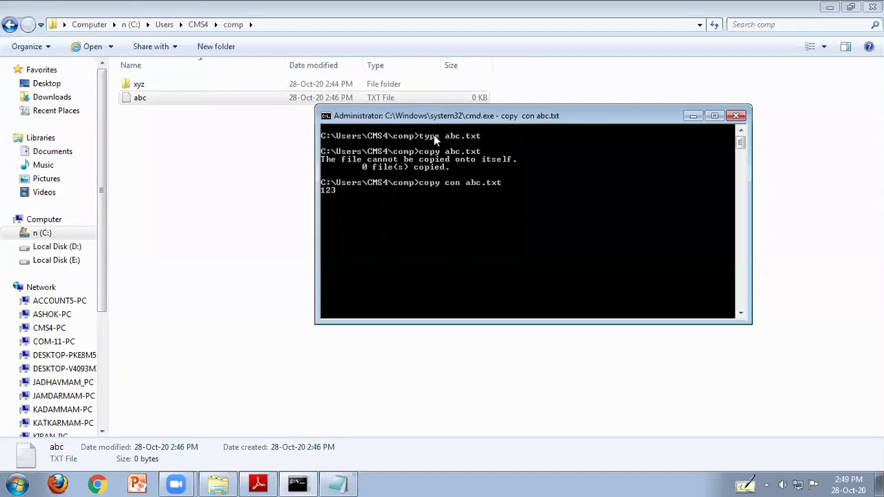
pyautogui.hotkey('ctrl', 'z')
pyautogui.press('Return')
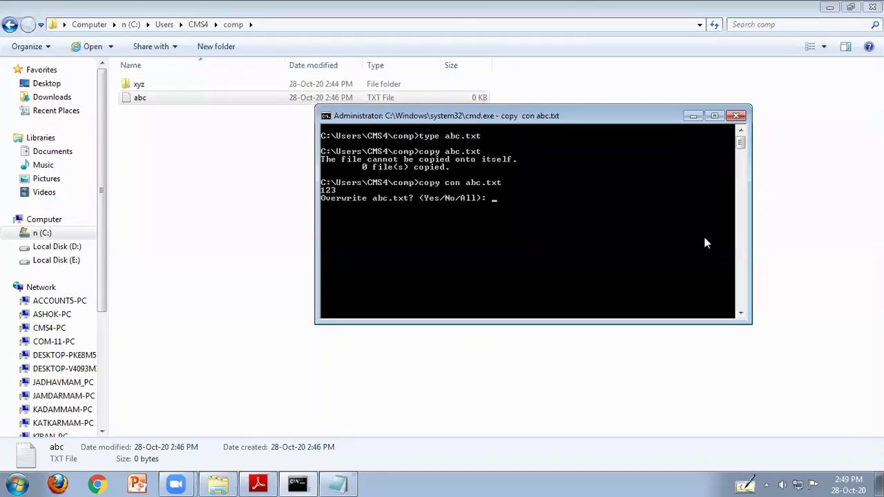
pyautogui.write('y')
pyautogui.press('Return')
# Add the lines adgfdbkg and jhsdjksadh to abc.txt and end the input with ^Z
pyautogui.write('adgfdbkg')
pyautogui.press('Return')
pyautogui.write('jhsdjksadh')
pyautogui.hotkey('ctrl', 'z')
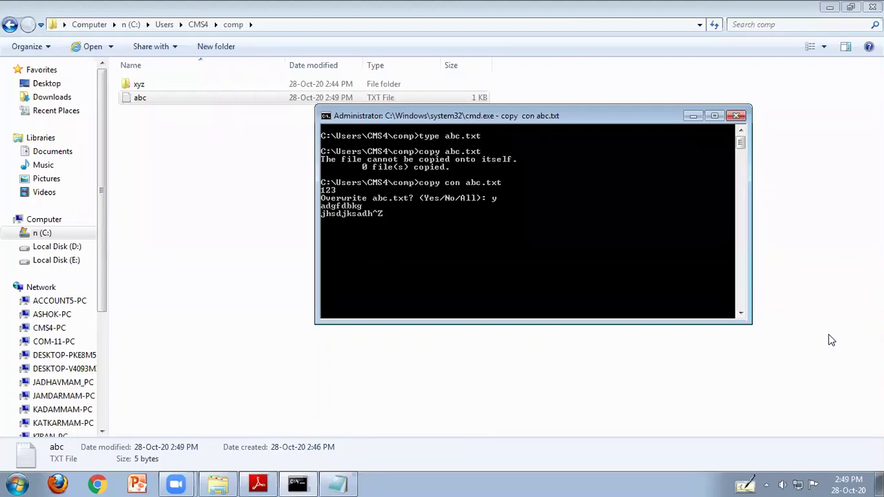
pyautogui.press('Return')
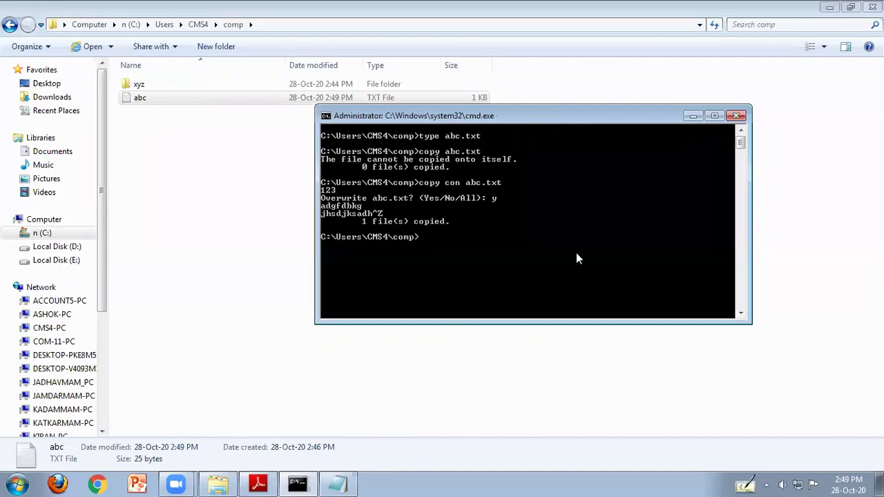
# Open the abc file from Windows Explorer, close the Internet Explorer window, and view its contents in Notepad instead
pyautogui.doubleClick(139, 97)
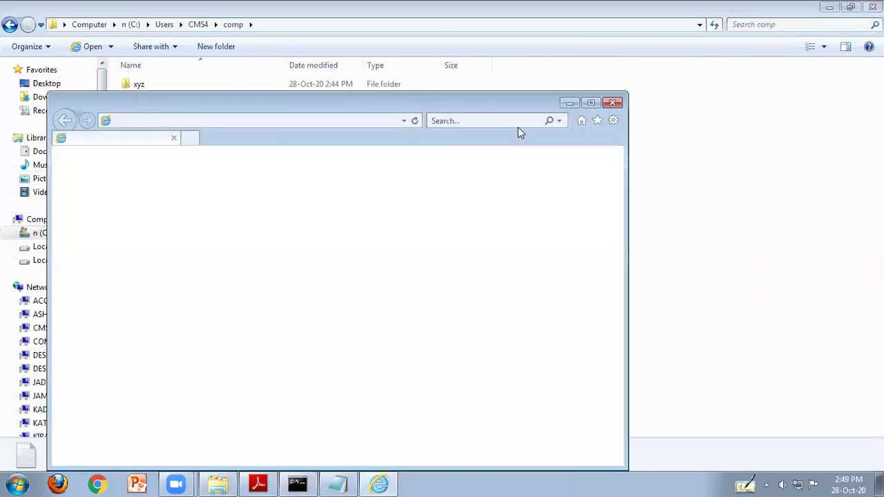
pyautogui.click(610, 105)
pyautogui.rightClick(170, 97)
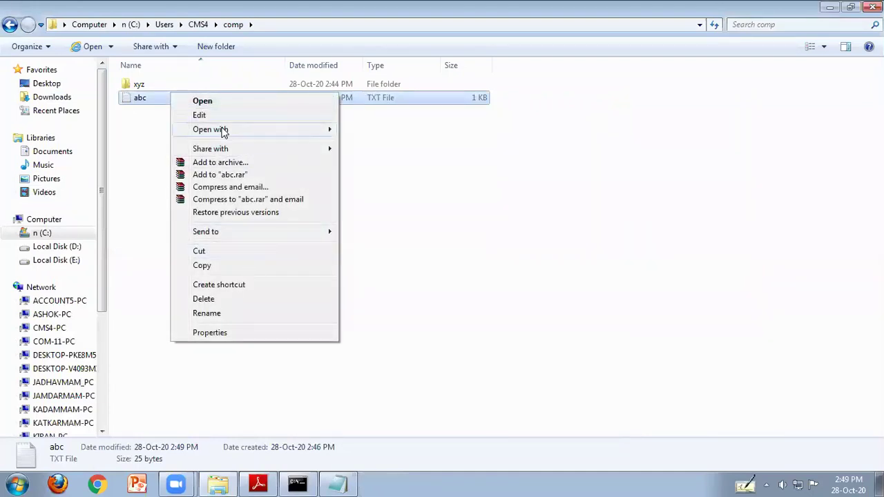
pyautogui.moveTo(224, 132)
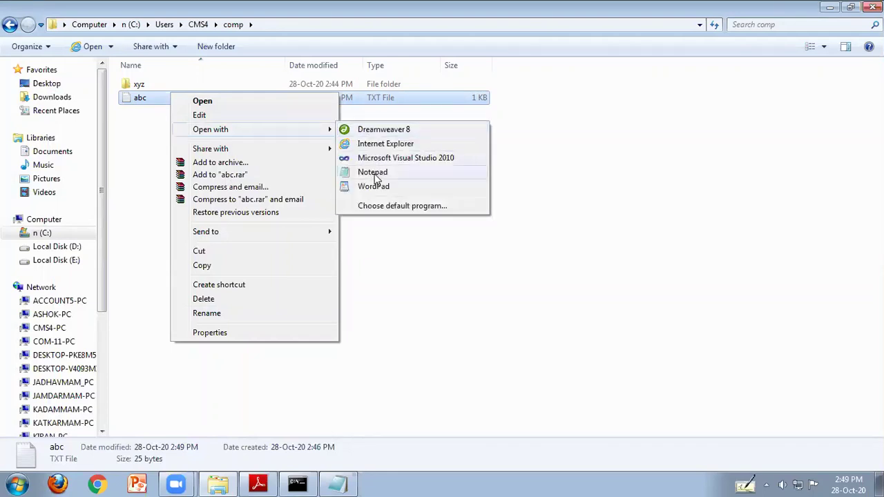
pyautogui.click(373, 173)
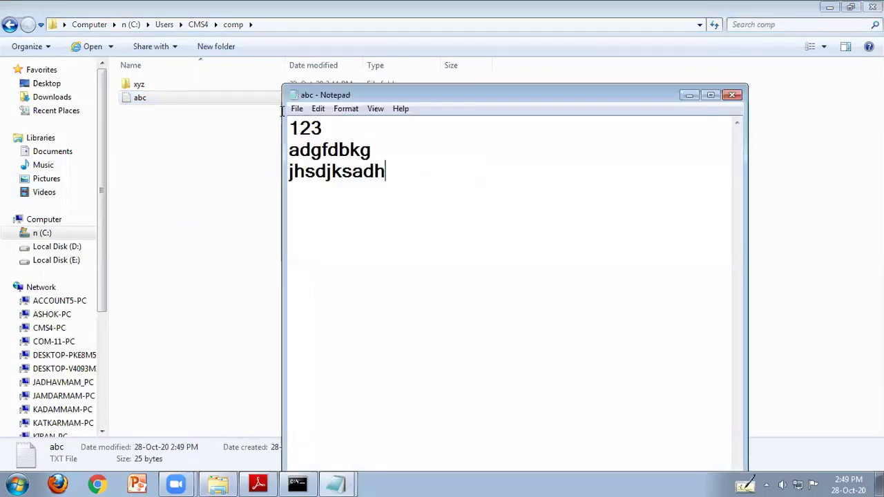
# Compare the abc text in Notepad with the copy con input in Command Prompt, and close the blank Notepad window
pyautogui.moveTo(385, 172); pyautogui.dragTo(283, 110)
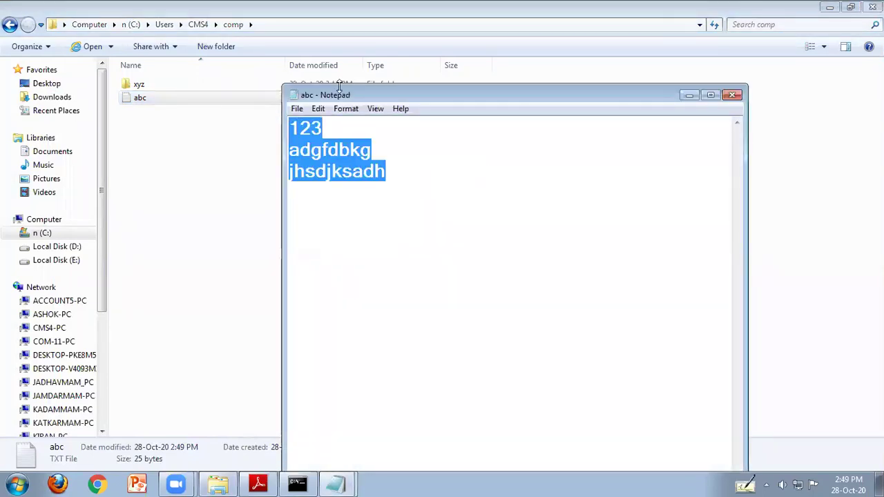
pyautogui.click(651, 79)
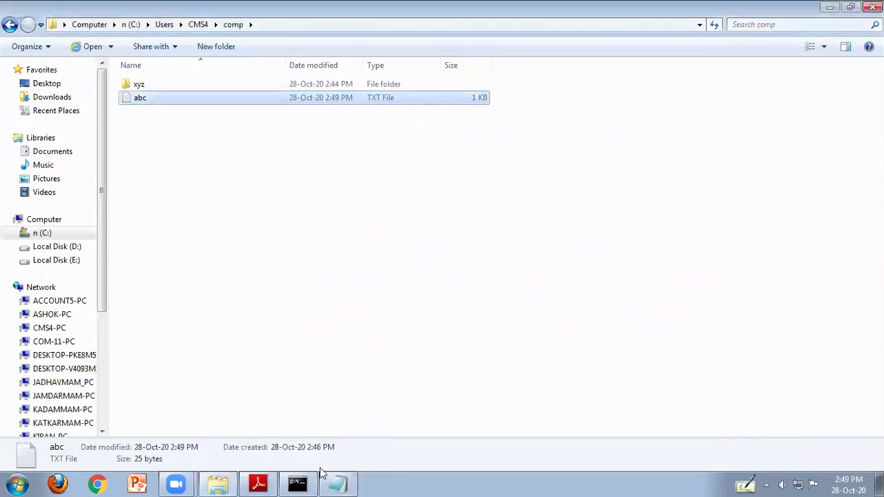
pyautogui.click(299, 483)
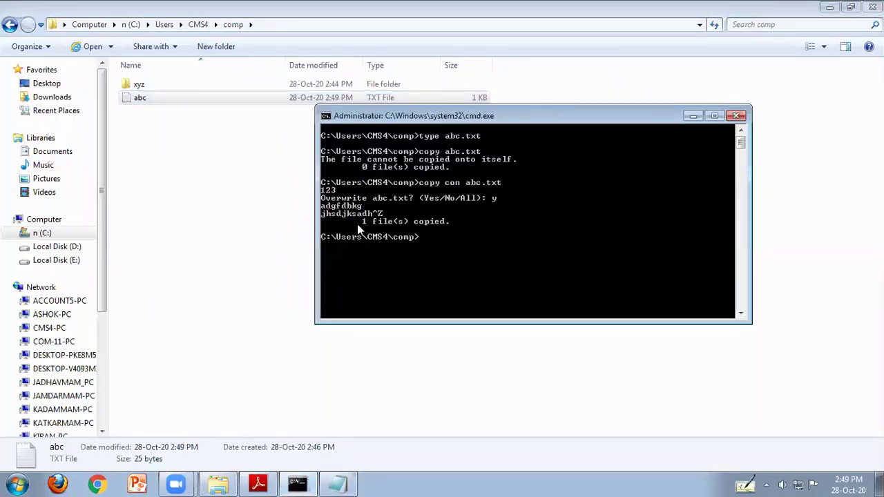
pyautogui.click(299, 484)
pyautogui.click(336, 483)
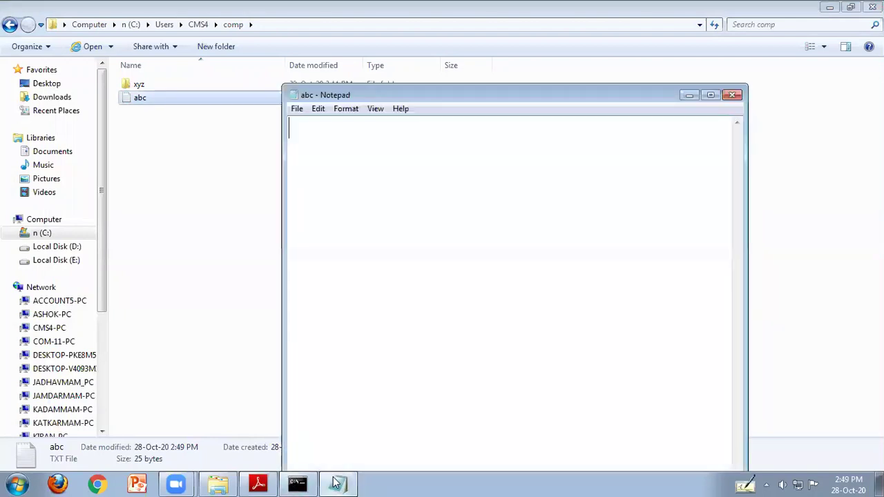
pyautogui.click(732, 96)
# Reopen the abc file from Windows Explorer in Notepad to check its contents
pyautogui.rightClick(258, 93)
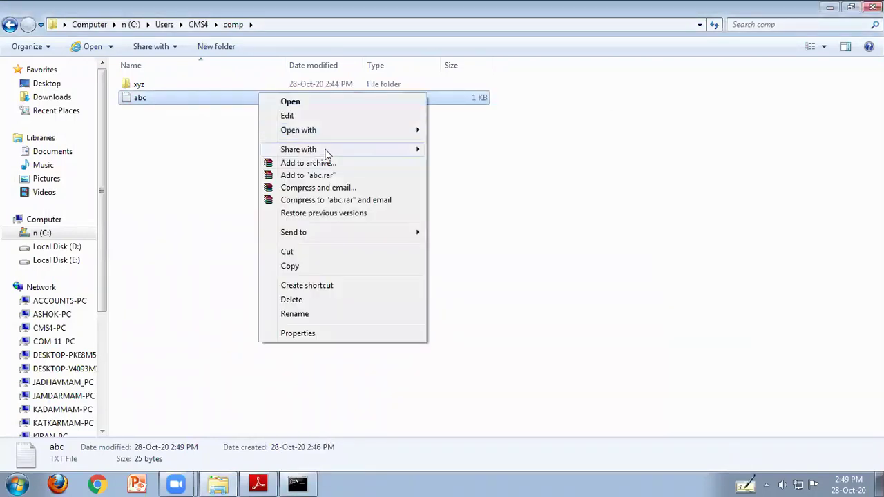
pyautogui.moveTo(417, 131)
pyautogui.click(459, 173)
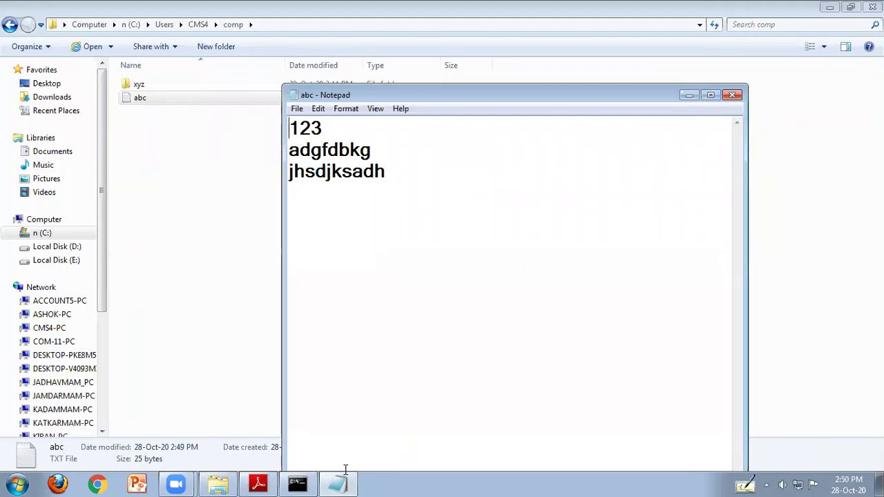
pyautogui.moveTo(335, 484)
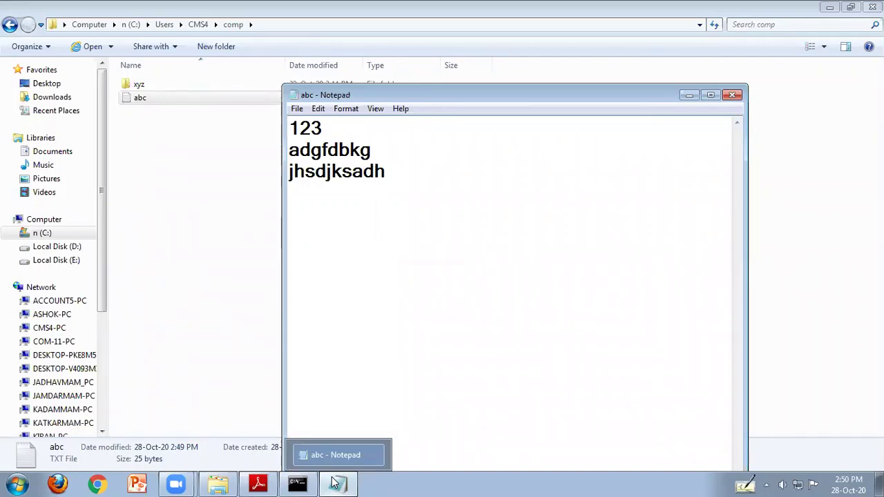
# Clear the Command Prompt screen with cls and close the abc Notepad window
pyautogui.click(297, 483)
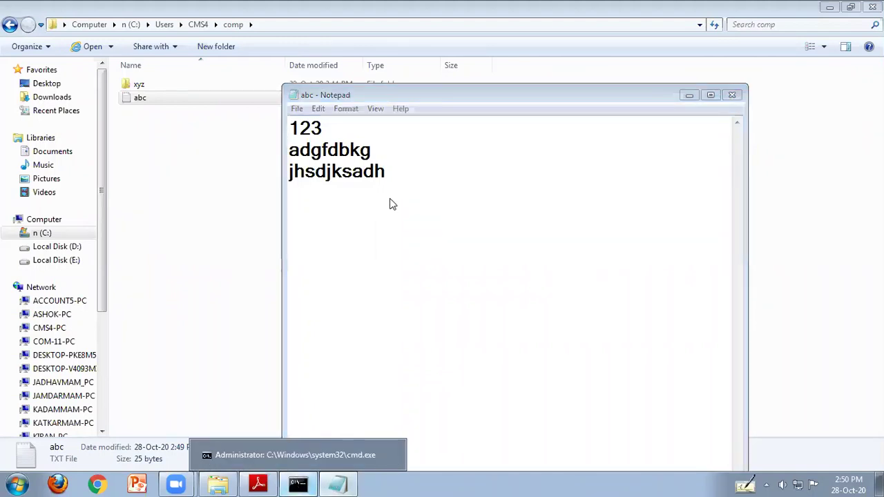
pyautogui.write('cls')
pyautogui.press('Return')
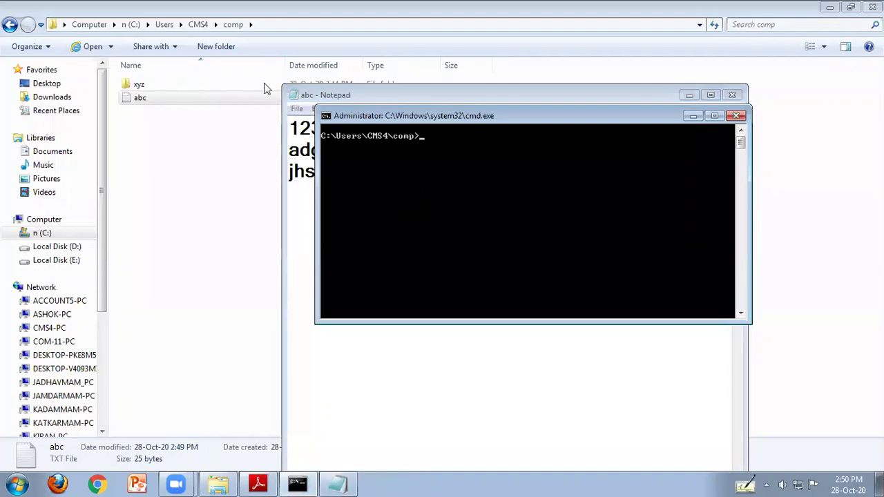
pyautogui.click(734, 96)
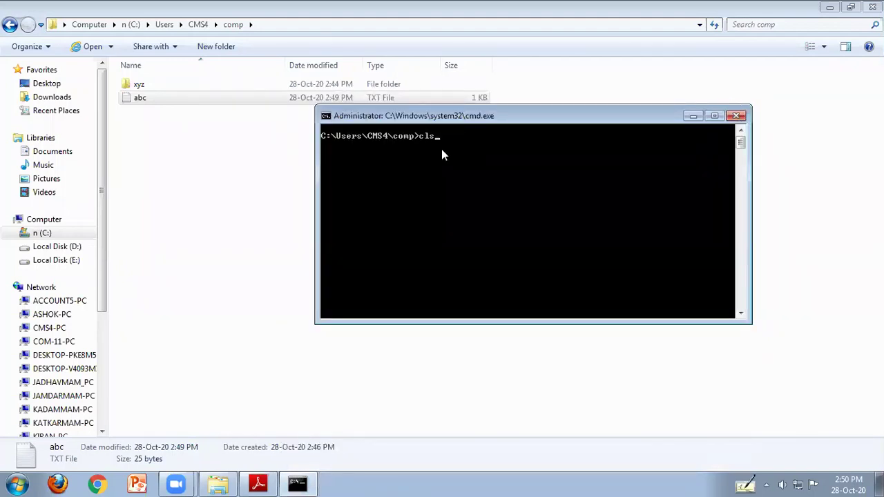
# Run copy con abc.txt, enter "Hello.....This is copy con command." as the first line, and agree to overwrite with y
pyautogui.press('BackSpace')
pyautogui.press('BackSpace')
pyautogui.press('BackSpace')
pyautogui.write('copy con abc.txt')
pyautogui.press('Return')
pyautogui.write('Hello.. ..T')
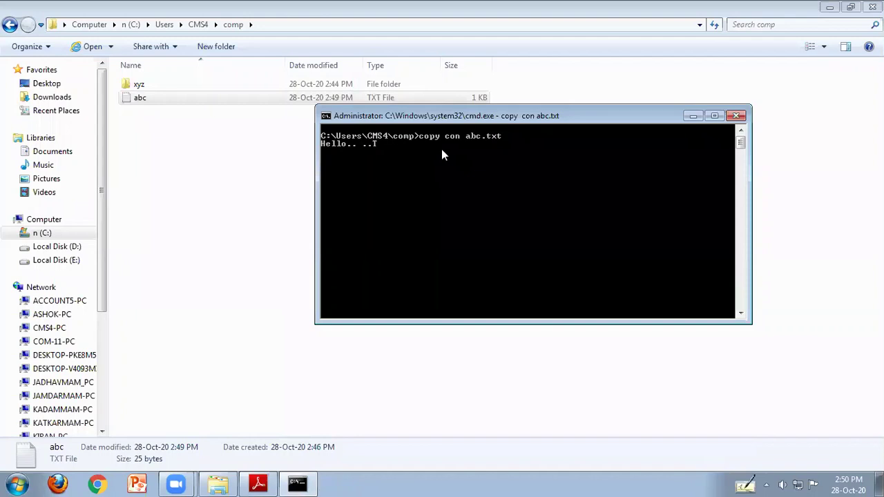
pyautogui.write('his is copy con command.')
pyautogui.press('Return')
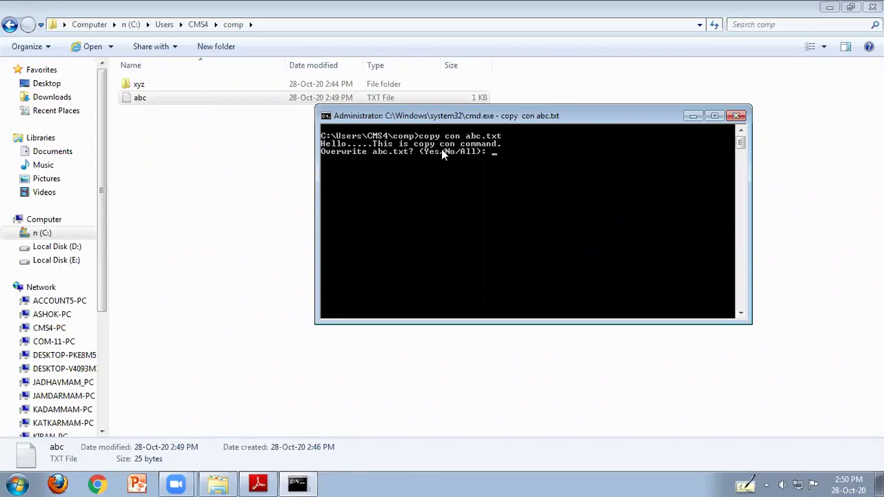
pyautogui.write('y ')
# Add the line "Welcome to Dos Commands" to abc.txt and end the input with ^Z
pyautogui.write('Welcome')
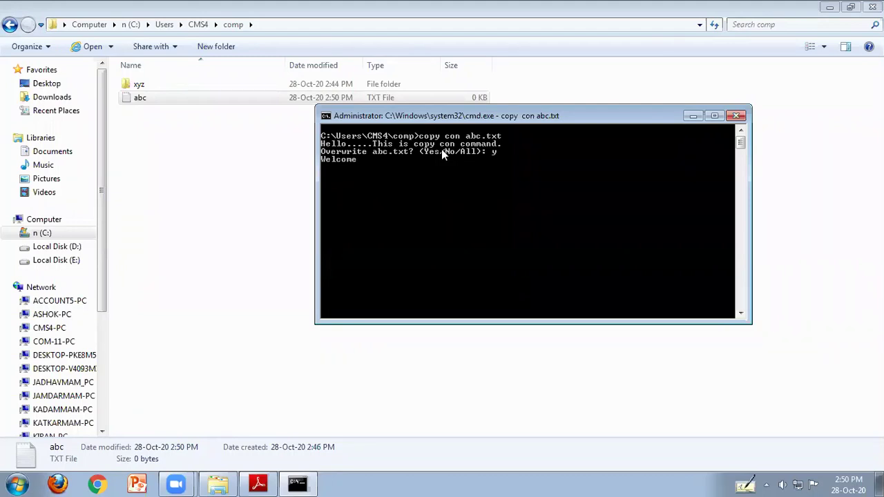
pyautogui.write(' to Dos Commands')
pyautogui.press('Return')
pyautogui.hotkey('ctrl', 'z')
pyautogui.press('Return')
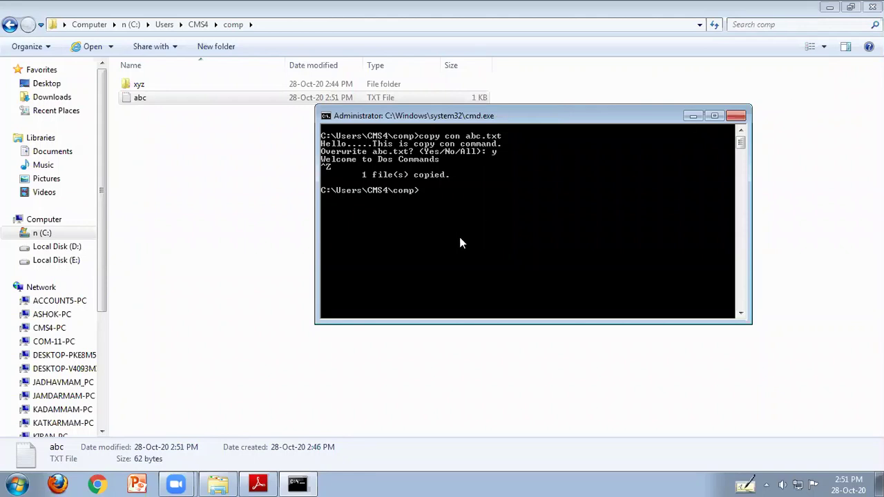
# Open the abc file from Windows Explorer in Notepad to view the newly written lines
pyautogui.click(141, 100)
pyautogui.rightClick(140, 100)
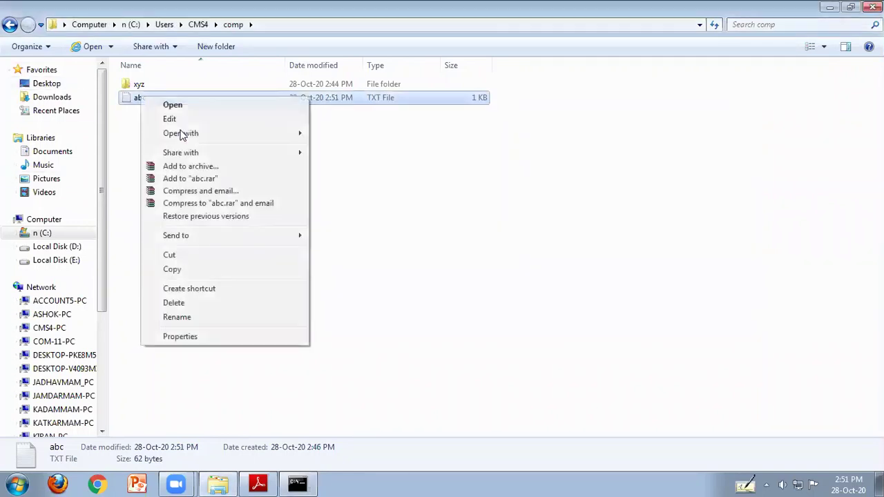
pyautogui.moveTo(197, 135)
pyautogui.click(389, 181)
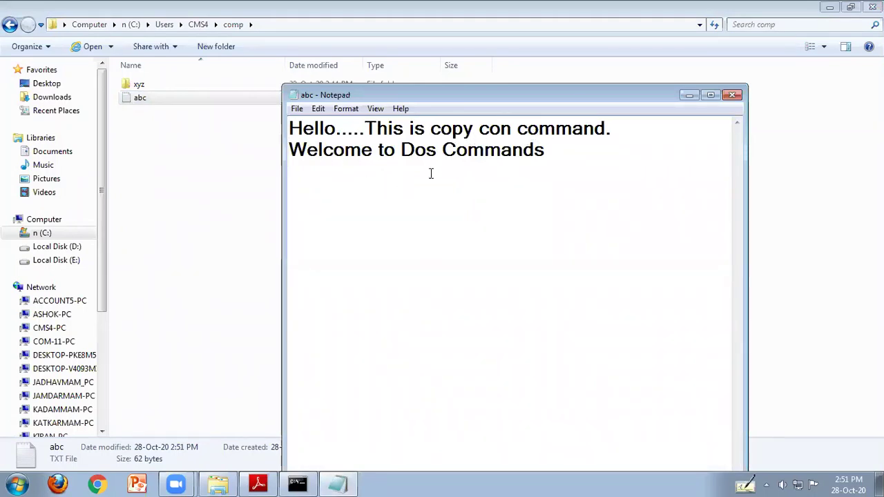
# Run notepad xyz.txt in Command Prompt and agree to create the new file
pyautogui.click(297, 483)
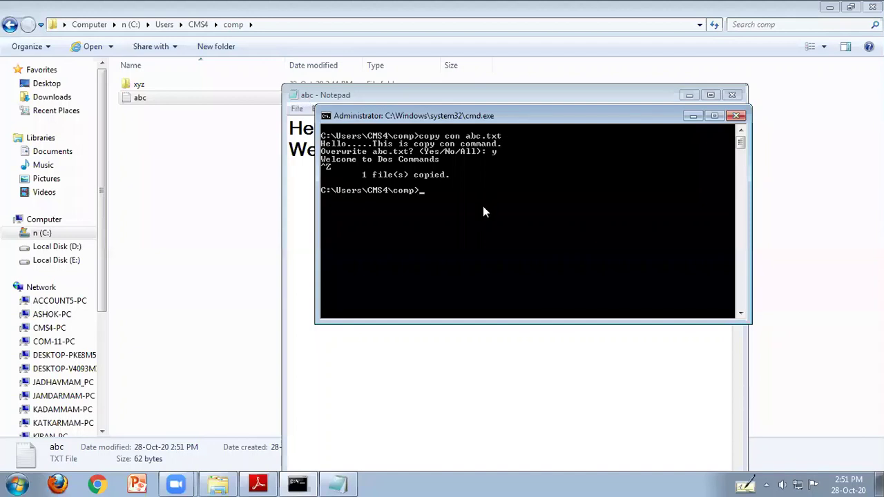
pyautogui.write('notepad xyz.txt')
pyautogui.press('Return')
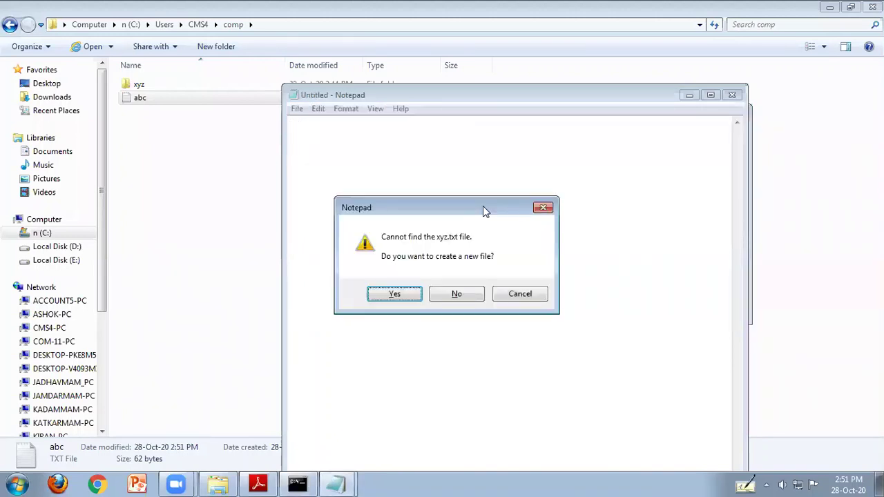
pyautogui.press('n')
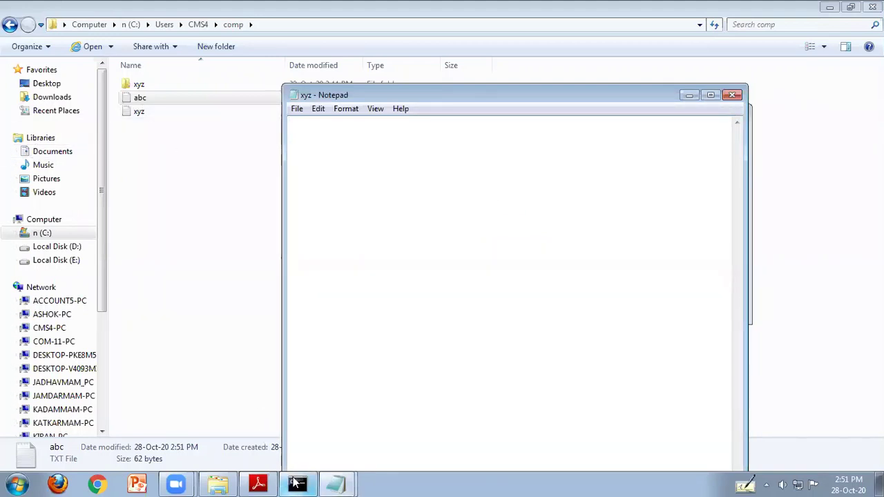
# Reuse the earlier copy con abc.txt command as copy abc.txt xyz.txt, run it in Command Prompt, and agree to overwrite xyz.txt with y
pyautogui.moveTo(299, 482)
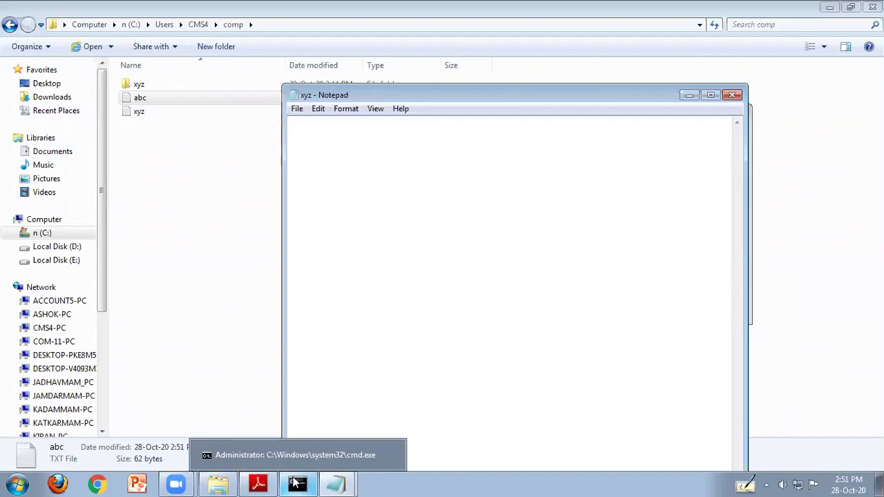
pyautogui.click(296, 483)
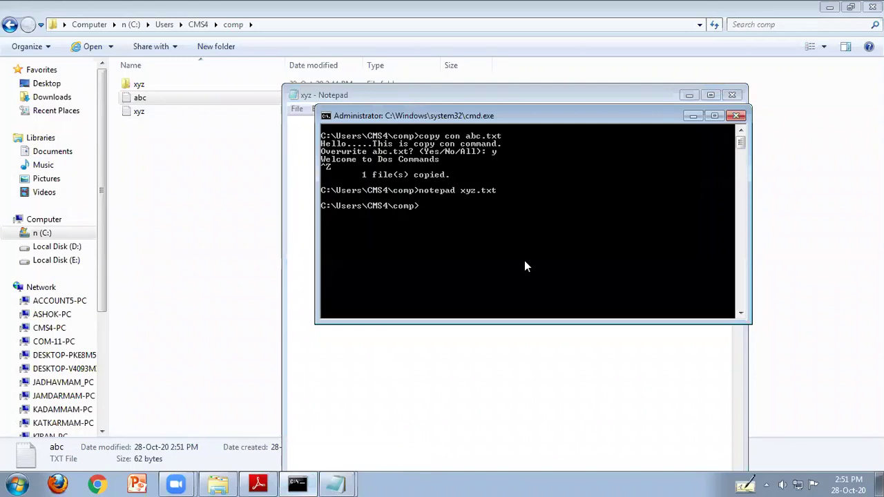
pyautogui.press('Up')
pyautogui.press('Up')
pyautogui.press('Up')
pyautogui.press('Up')
pyautogui.press('Up')
pyautogui.press('Left')
pyautogui.press('Left')
pyautogui.press('Left')
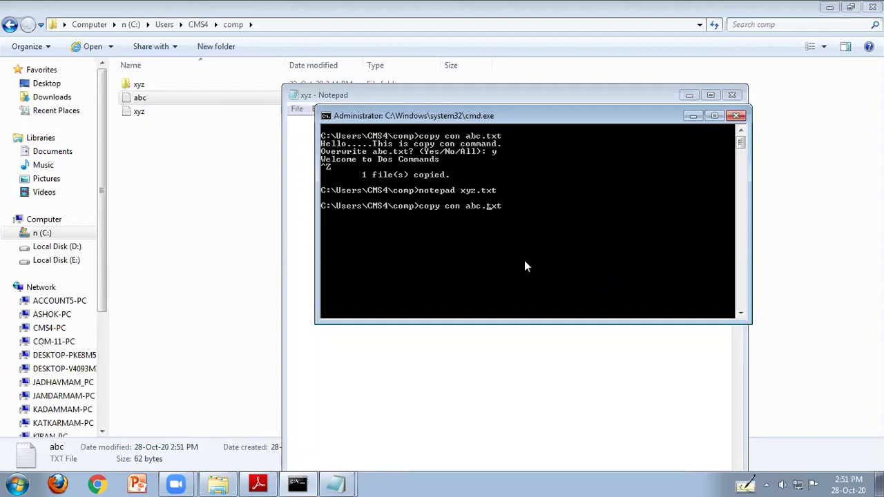
pyautogui.press('Right')
pyautogui.press('Right')
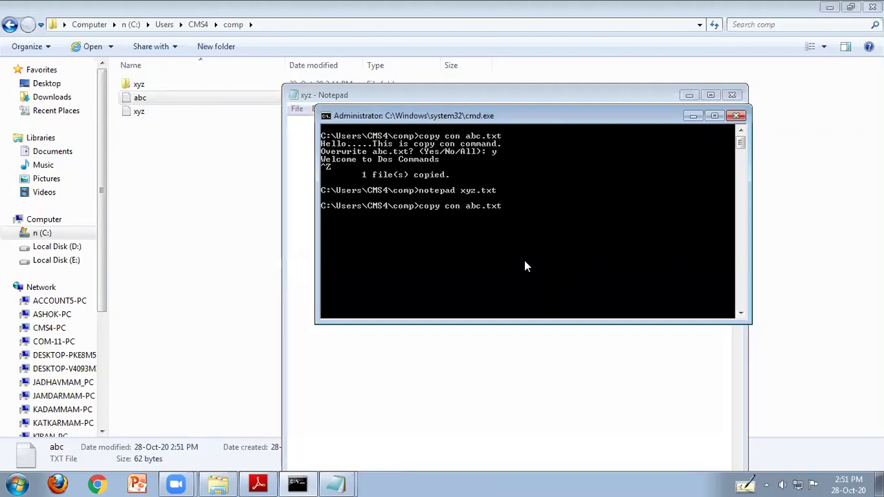
pyautogui.press('Left')
pyautogui.press('Left')
pyautogui.press('Left')
pyautogui.press('Left')
pyautogui.press('Left')
pyautogui.press('BackSpace')
pyautogui.press('BackSpace')
pyautogui.press('BackSpace')
pyautogui.write('xyz.txt')
pyautogui.press('Return')
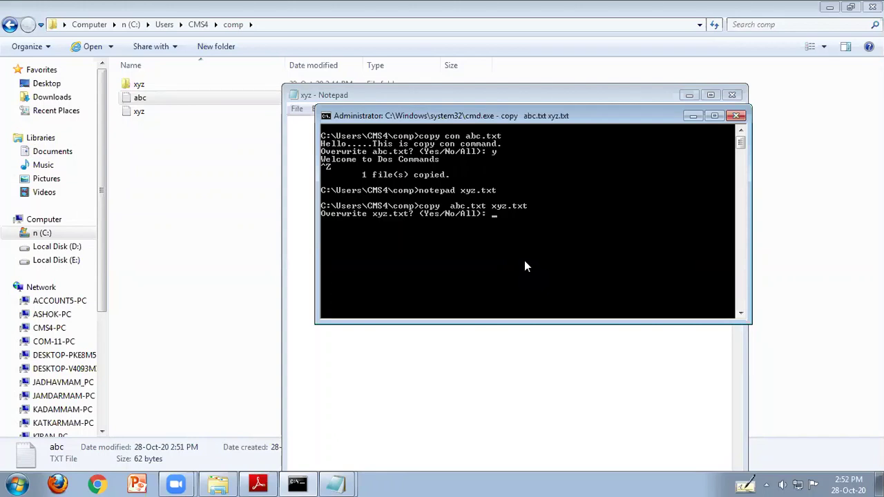
pyautogui.write('y')
pyautogui.press('Return')
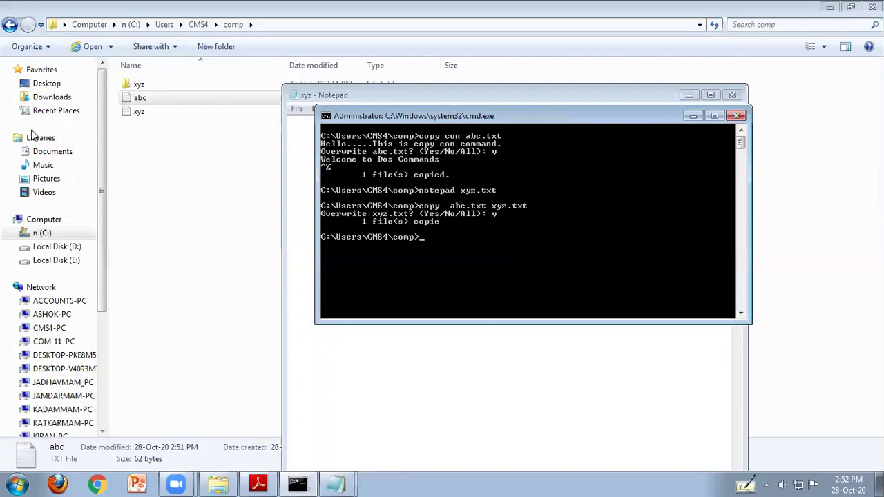
# Open the xyz text file from Windows Explorer in Notepad and move its window aside
pyautogui.click(170, 118)
pyautogui.rightClick(171, 118)
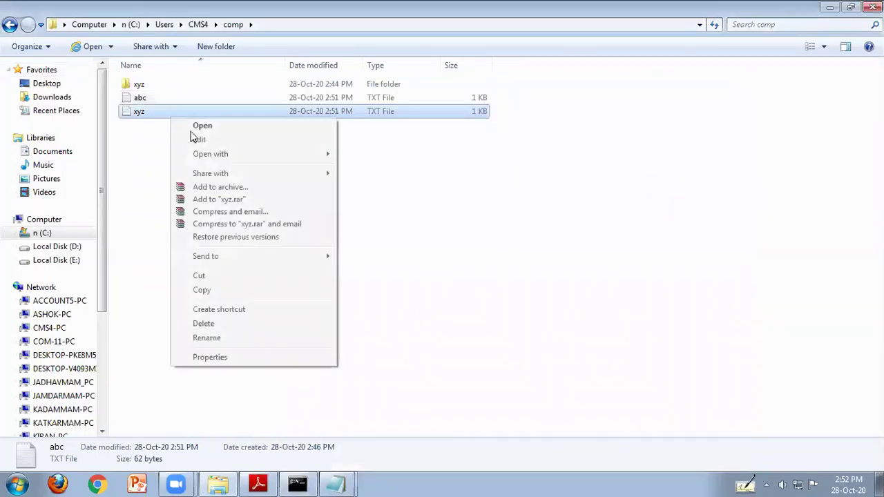
pyautogui.moveTo(216, 154)
pyautogui.click(381, 198)
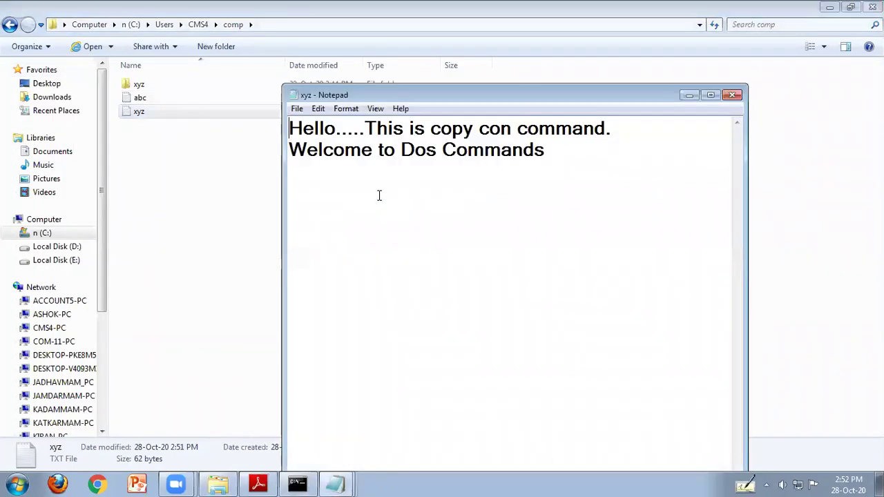
pyautogui.moveTo(490, 102); pyautogui.dragTo(562, 84)
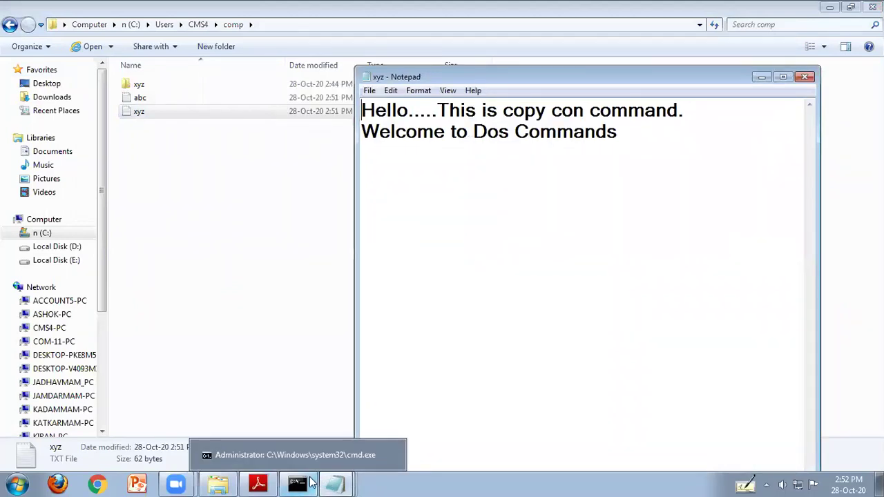
# Open the abc text file in Notepad to compare it with xyz
pyautogui.click(143, 97)
pyautogui.rightClick(144, 98)
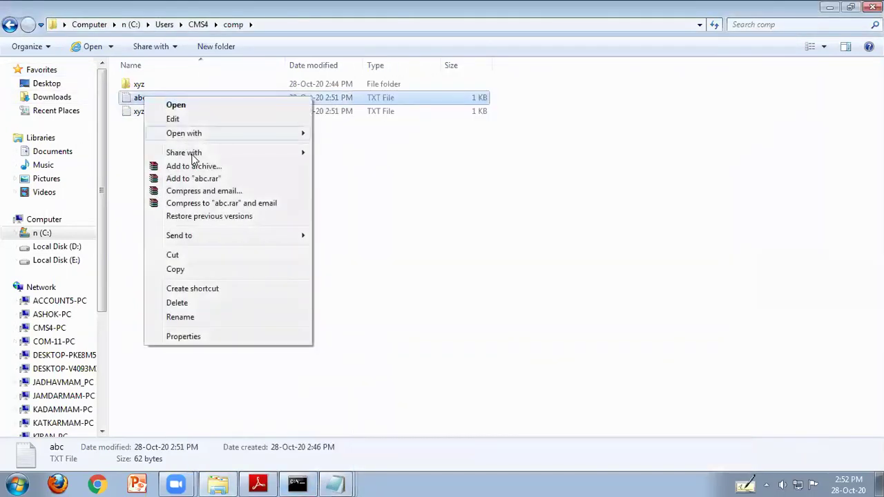
pyautogui.moveTo(203, 134)
pyautogui.click(346, 176)
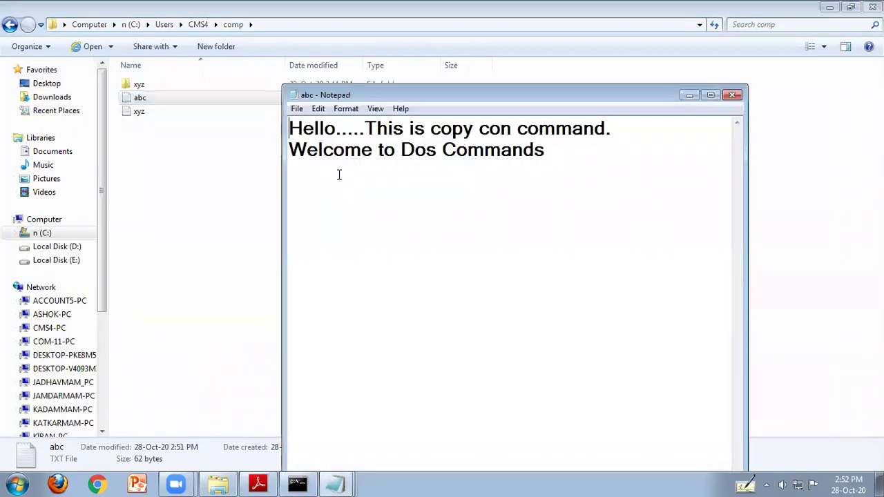
pyautogui.moveTo(338, 483)
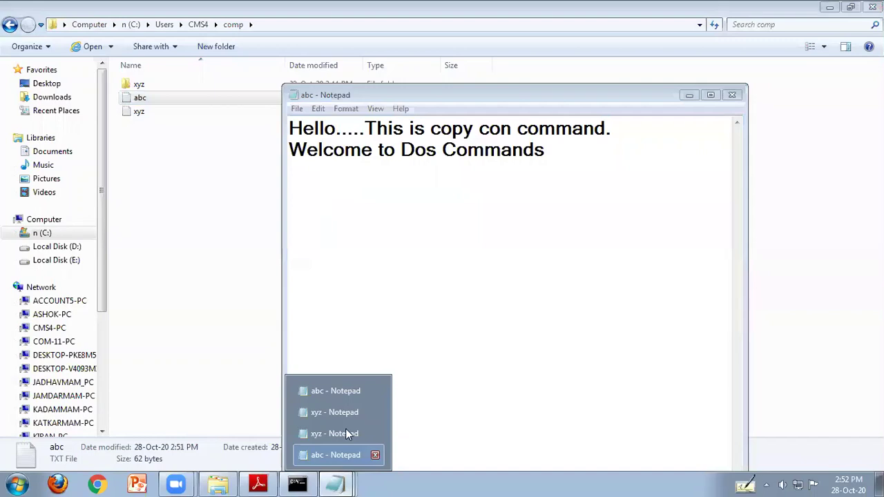
# Close the blank xyz Notepad window and arrange the filled xyz and abc windows so both texts can be compared
pyautogui.click(375, 434)
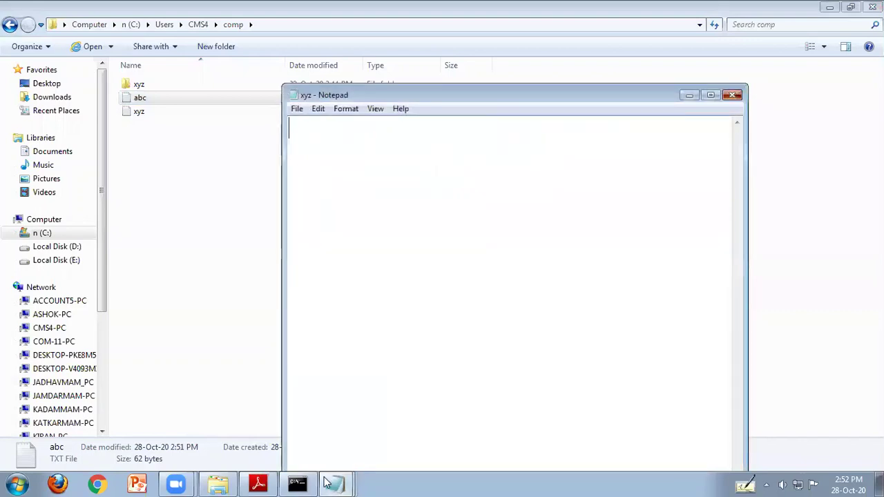
pyautogui.click(334, 412)
pyautogui.moveTo(317, 94); pyautogui.dragTo(299, 163)
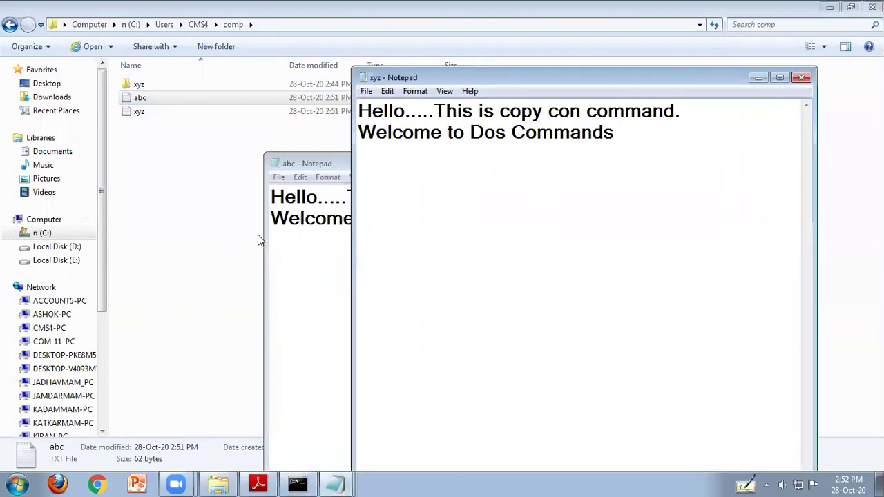
pyautogui.moveTo(518, 77); pyautogui.dragTo(308, 233)
pyautogui.click(391, 166)
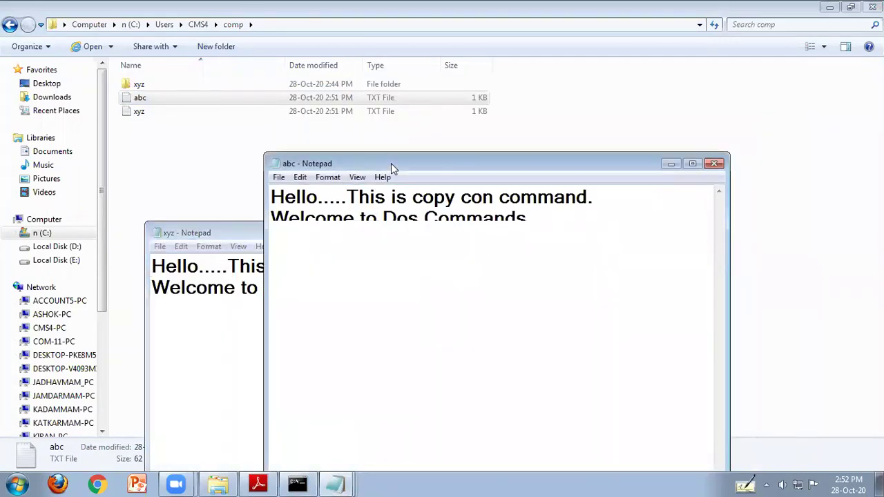
pyautogui.moveTo(390, 166); pyautogui.dragTo(515, 125)
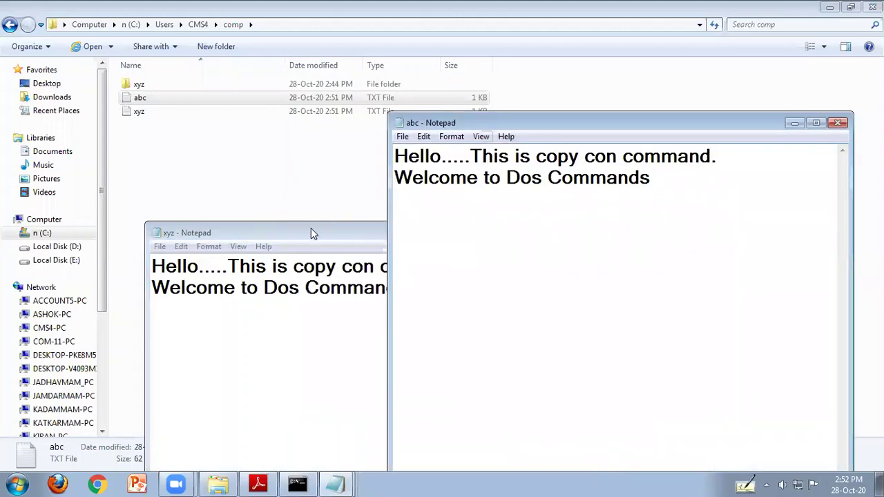
# Switch to Command Prompt, display abc.txt with the more command, and try running the sys command
pyautogui.click(310, 232)
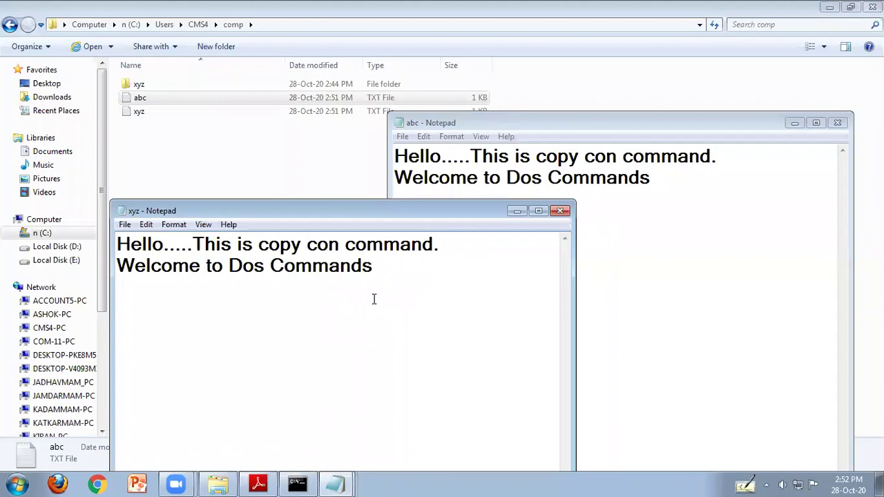
pyautogui.click(297, 483)
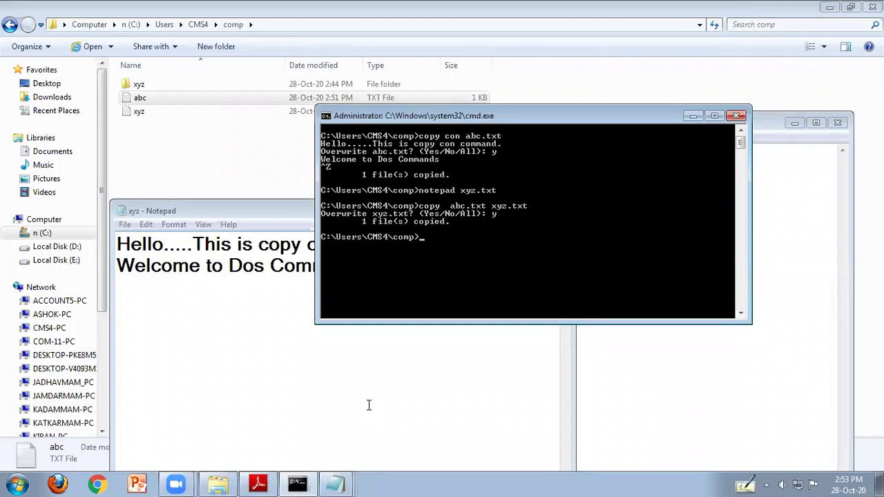
pyautogui.write('more abc.txt')
pyautogui.press('Return')
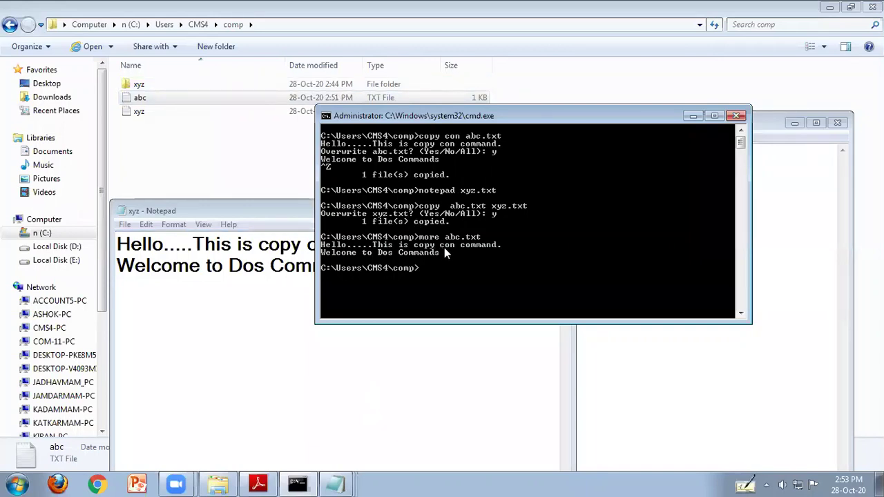
pyautogui.write('format')
pyautogui.press('Return')
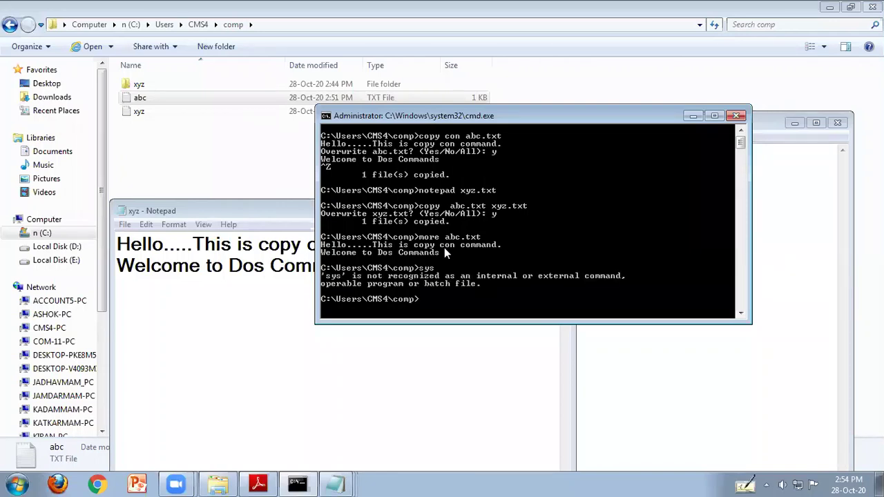
pyautogui.press('Up')
pyautogui.press('Up')
pyautogui.press('Up')
pyautogui.press('Up')
pyautogui.press('BackSpace')
pyautogui.press('BackSpace')
pyautogui.press('BackSpace')
pyautogui.press('BackSpace')
pyautogui.press('BackSpace')
pyautogui.press('BackSpace')
pyautogui.press('BackSpace')
pyautogui.press('BackSpace')
pyautogui.press('BackSpace')
pyautogui.press('BackSpace')
pyautogui.press('BackSpace')
pyautogui.press('BackSpace')
pyautogui.press('BackSpace')
pyautogui.press('BackSpace')
pyautogui.press('BackSpace')
# Minimize the Command Prompt and Notepad windows and create a new text document in the comp folder with its default name
pyautogui.click(691, 115)
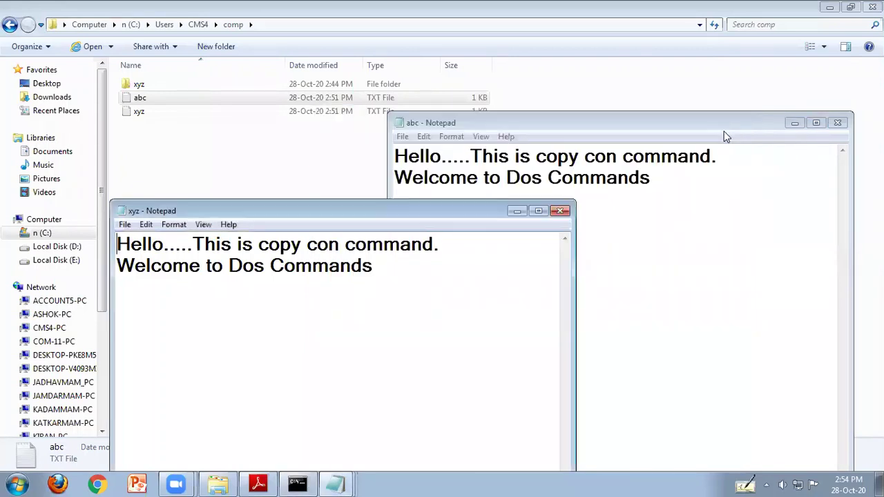
pyautogui.click(794, 123)
pyautogui.click(521, 212)
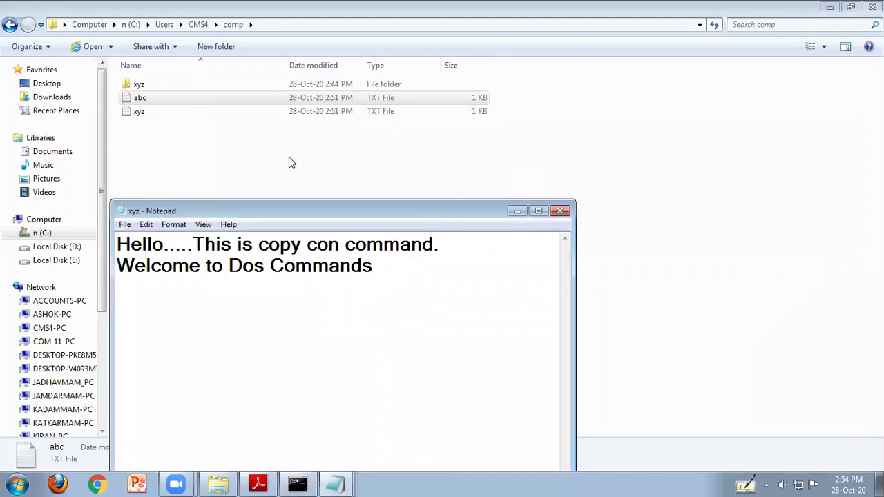
pyautogui.rightClick(286, 168)
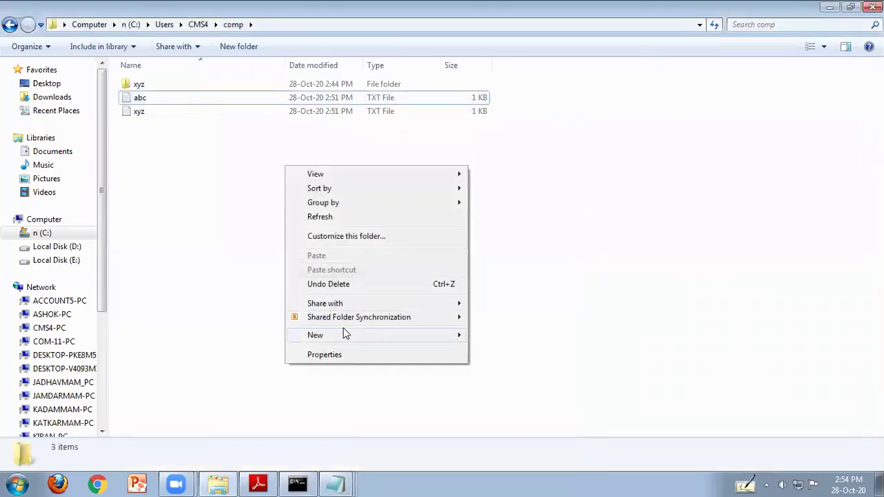
pyautogui.moveTo(357, 336)
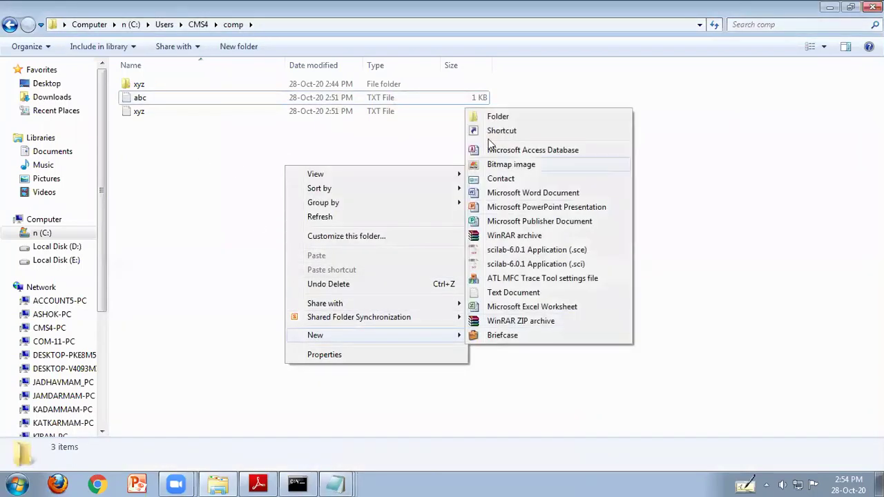
pyautogui.click(508, 292)
pyautogui.click(188, 118)
# Open New Text Document in Notepad and maximize its window
pyautogui.doubleClick(192, 112)
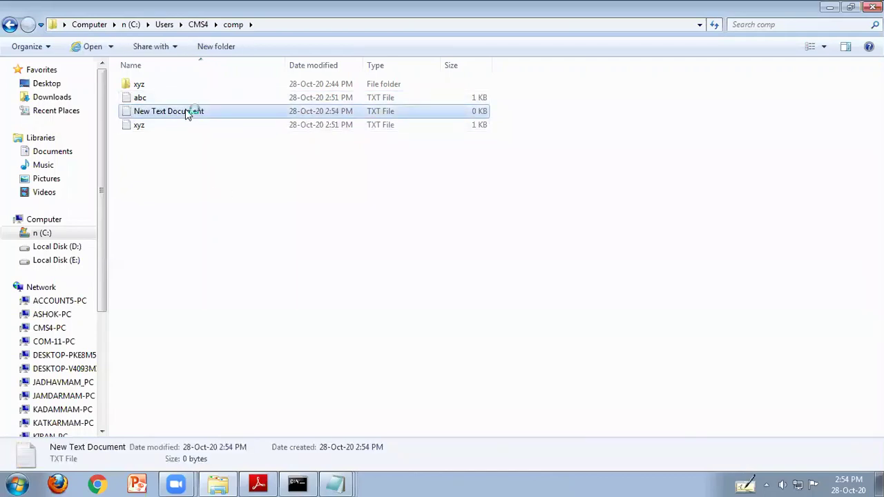
pyautogui.click(611, 102)
pyautogui.rightClick(184, 111)
pyautogui.moveTo(237, 150)
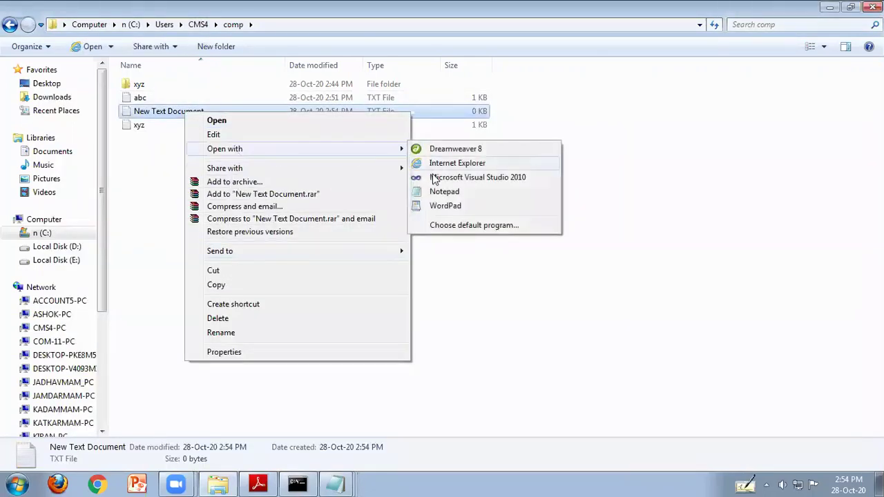
pyautogui.click(444, 191)
pyautogui.doubleClick(488, 94)
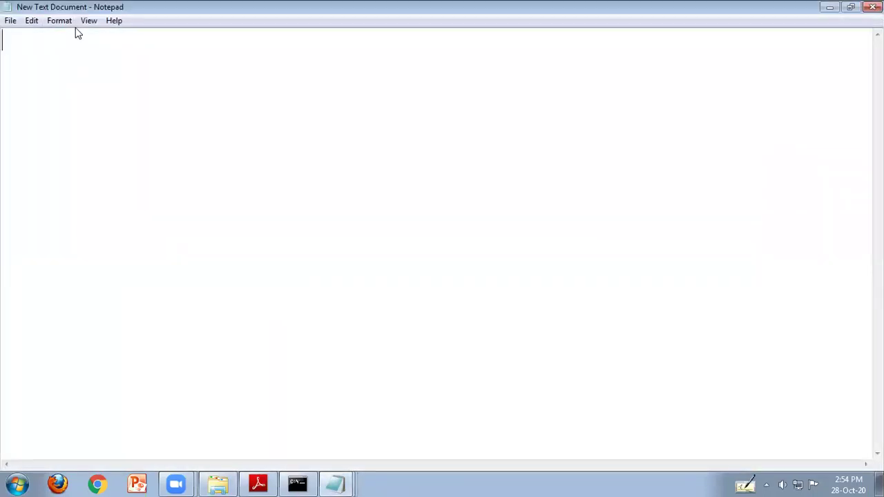
# Write the heading "Internal commands" in the blank document and start a new line
pyautogui.write('Inter')
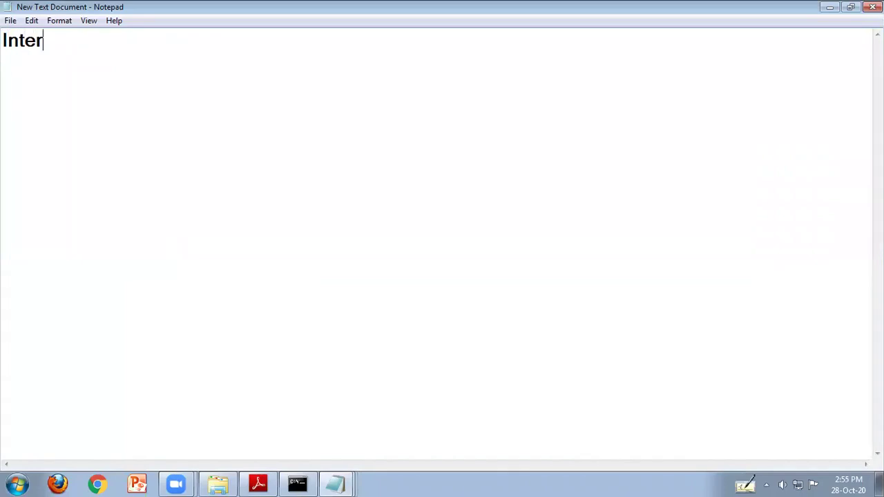
pyautogui.write('nal commands')
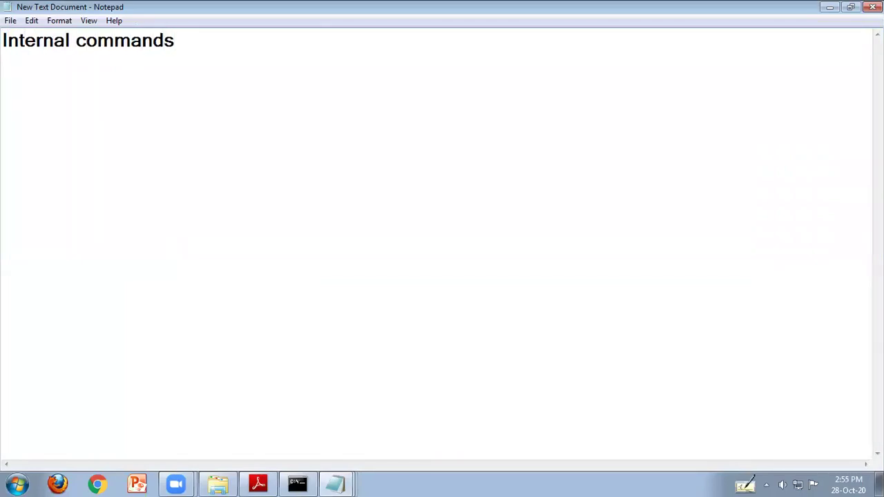
pyautogui.press('Return')
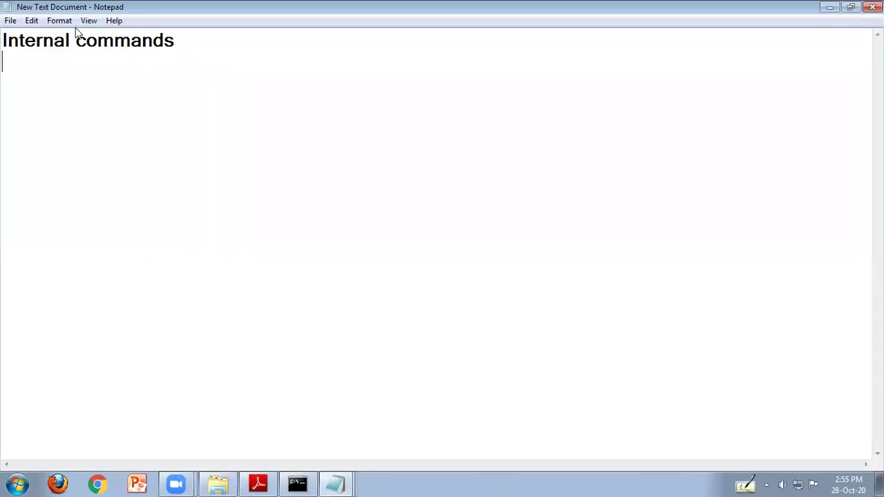
# List the first internal commands under the heading as "cls ,dir ,chdir,mkdir type" in lowercase
pyautogui.write('CLS')
pyautogui.press('BackSpace')
pyautogui.press('BackSpace')
pyautogui.press('BackSpace')
pyautogui.write('cls')
pyautogui.write(',di')
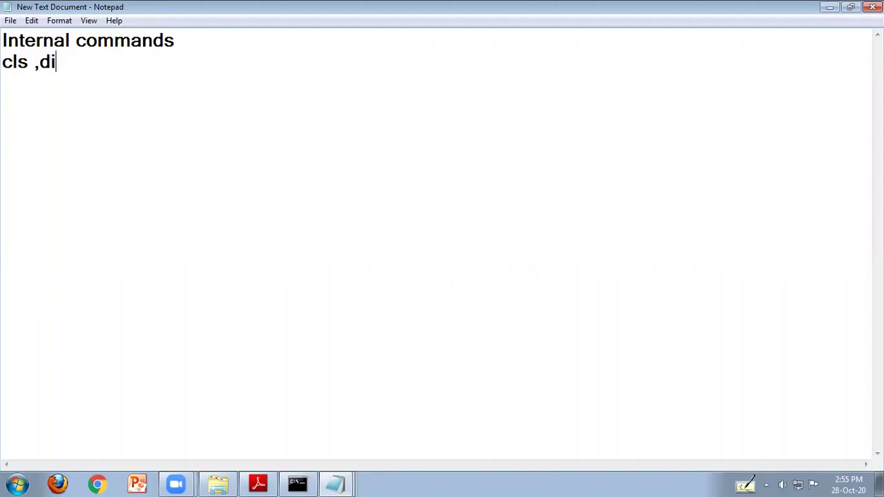
pyautogui.write('r ,chdir,')
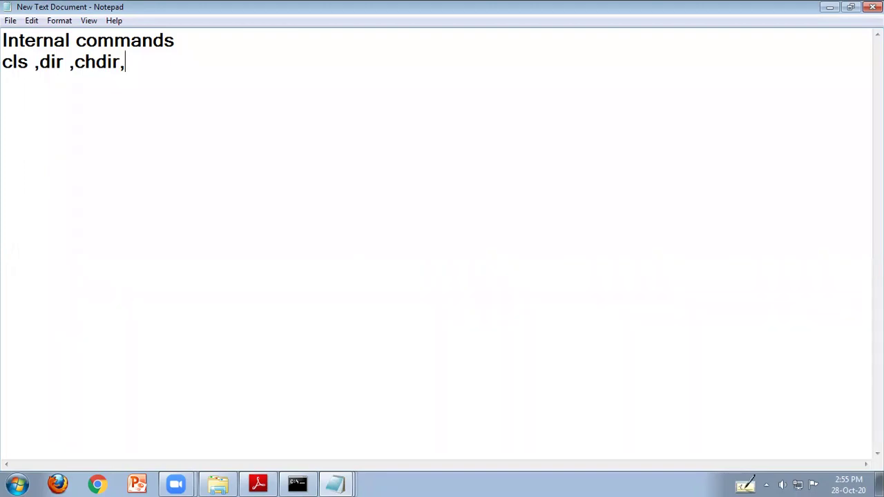
pyautogui.write('mkdir')
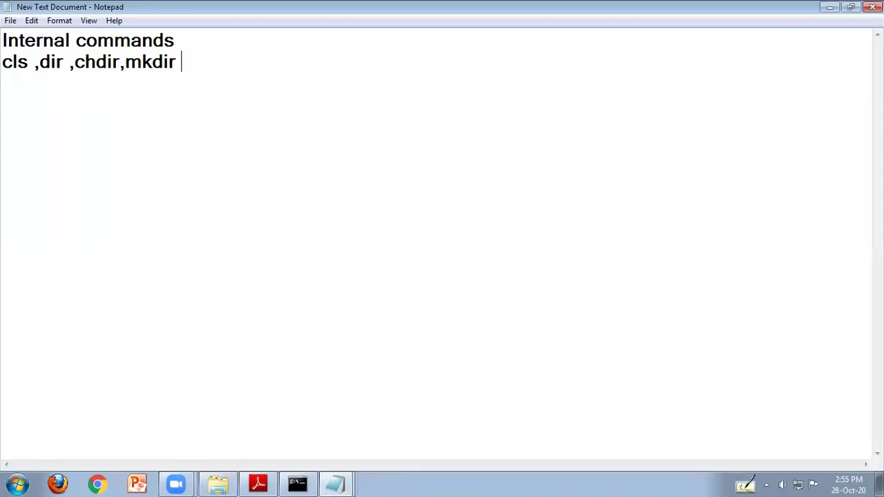
pyautogui.write('type')
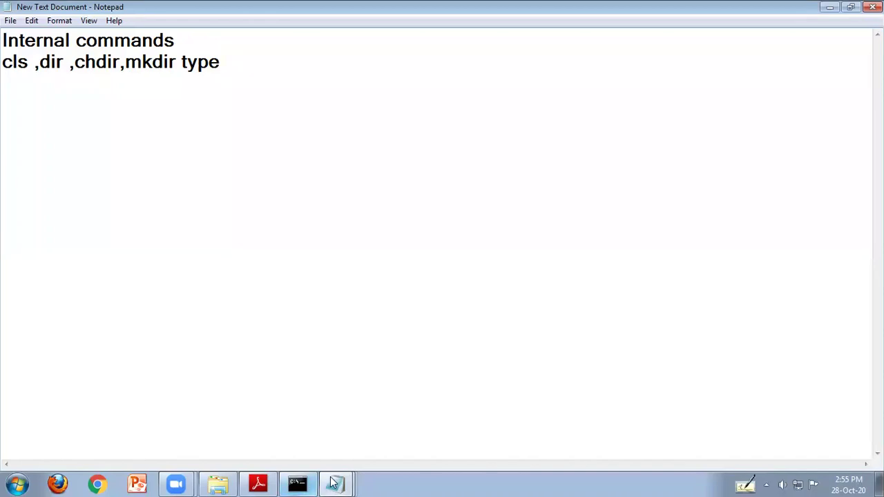
# Switch to Command Prompt and display the file's contents with type abc.txt
pyautogui.click(297, 483)
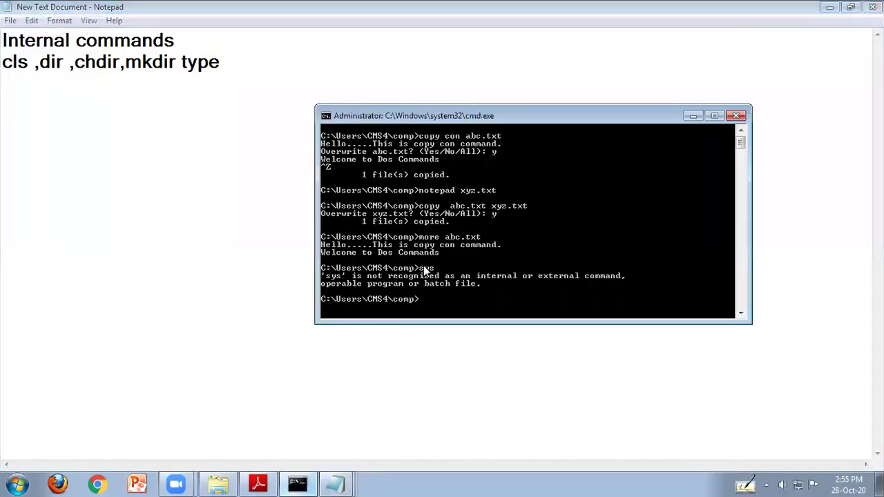
pyautogui.write('type abc.txt')
pyautogui.press('Return')
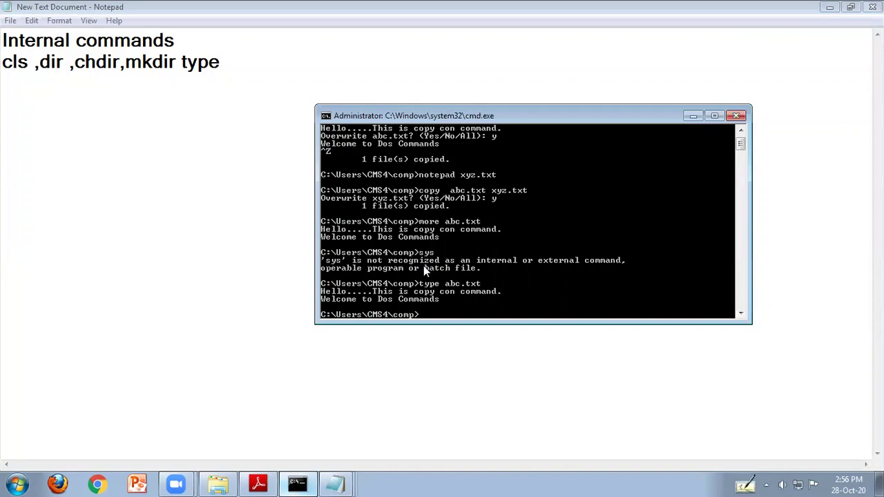
# Try the type command on abc without its extension, and recall type abc.txt at the prompt
pyautogui.press('Up')
pyautogui.press('BackSpace')
pyautogui.press('BackSpace')
pyautogui.press('BackSpace')
pyautogui.press('BackSpace')
pyautogui.press('Return')
pyautogui.press('Up')
pyautogui.press('Up')
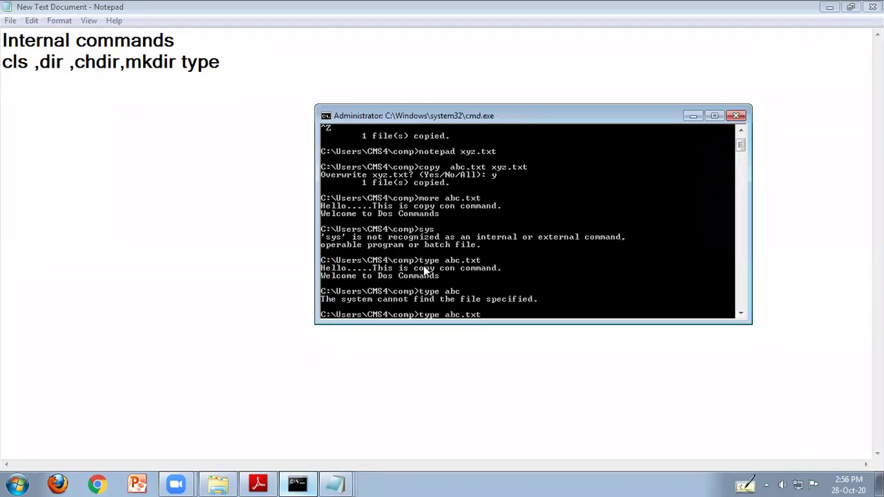
# Return to the Notepad list, replace the space before type with a comma, and append ",date,time,copy"
pyautogui.click(138, 286)
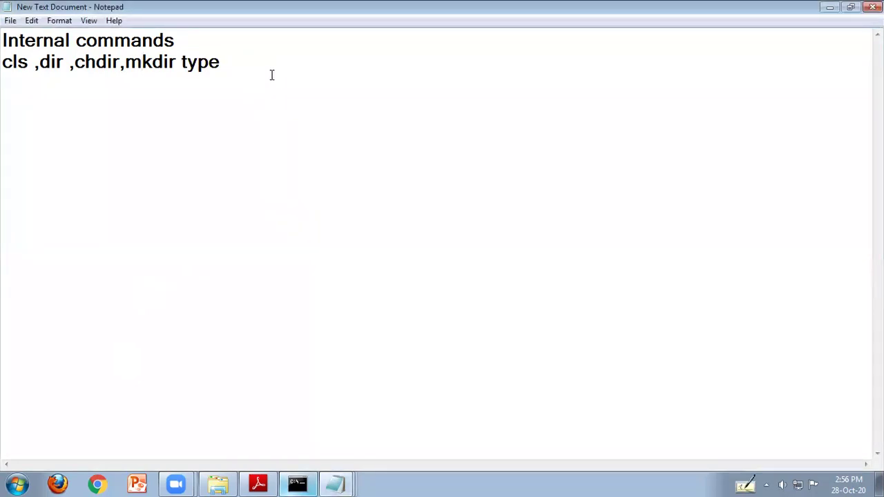
pyautogui.hotkey('ctrl', 'Left')
pyautogui.press('BackSpace')
pyautogui.write(',')
pyautogui.press('Right')
pyautogui.press('Right')
pyautogui.press('Right')
pyautogui.press('Right')
pyautogui.write(',date,time')
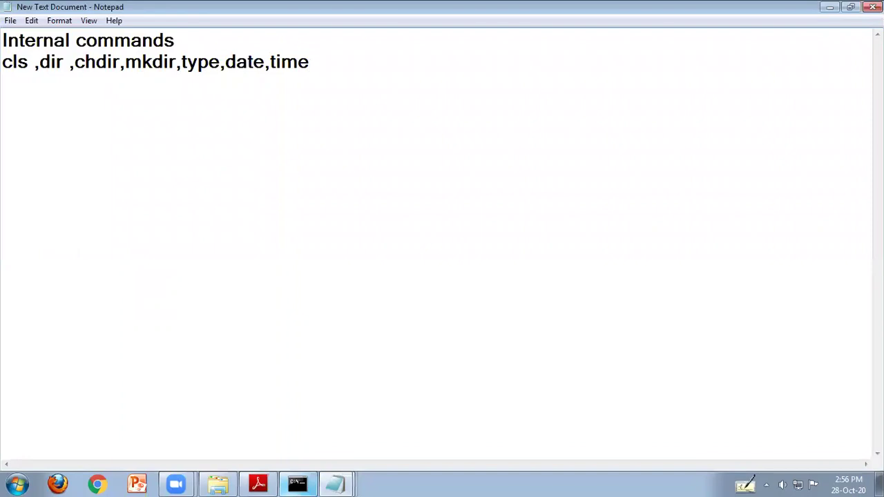
pyautogui.write(',copy')
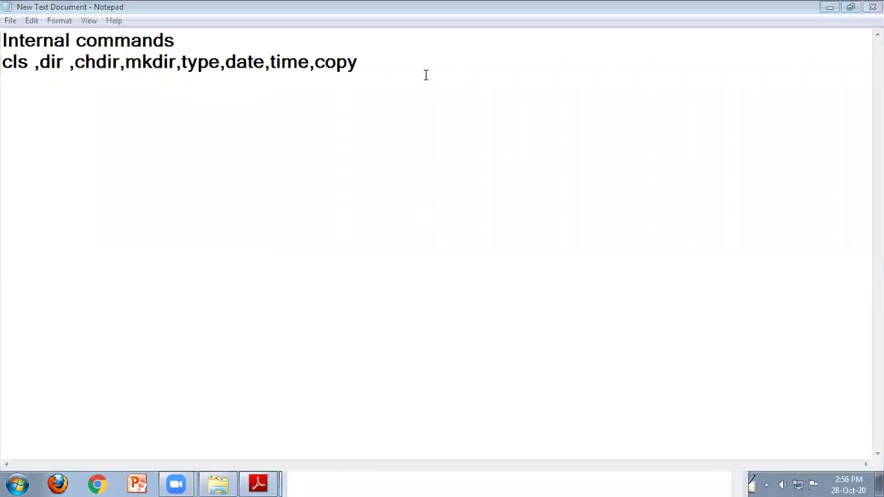
# Append ",del,path,rd" to the list of internal commands
pyautogui.click(390, 66)
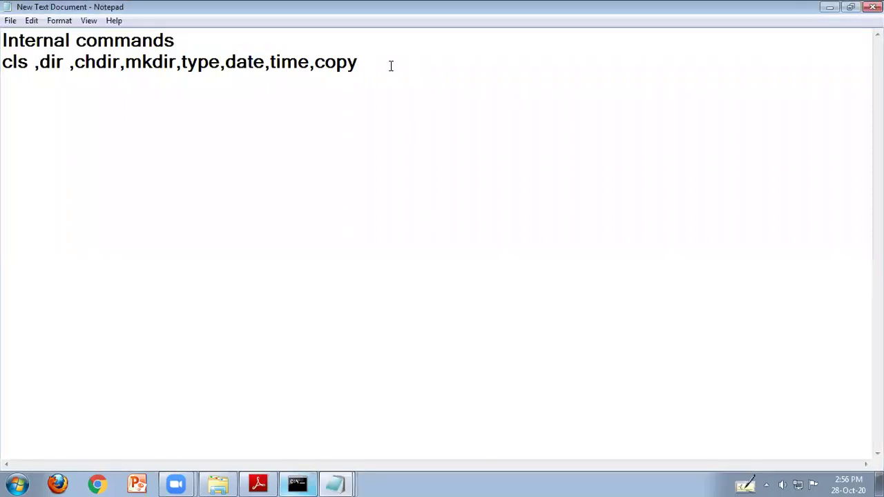
pyautogui.write(',')
pyautogui.press('BackSpace')
pyautogui.press('BackSpace')
pyautogui.write(',del,path rd')
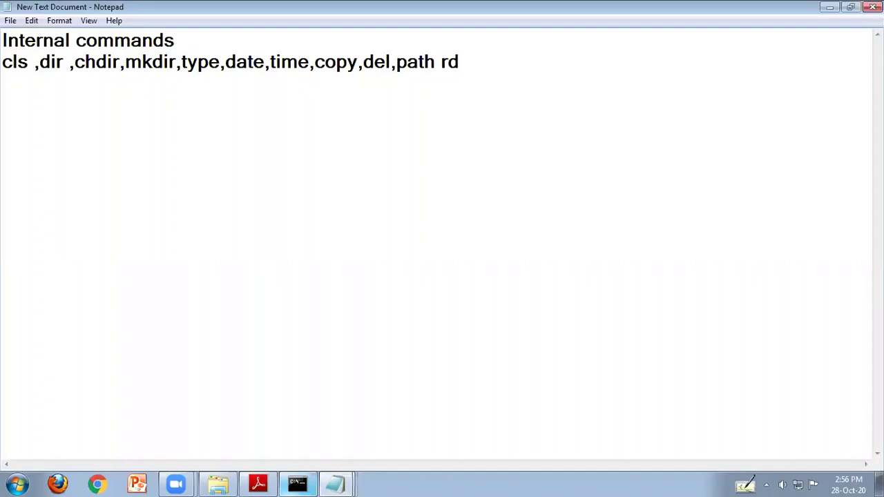
pyautogui.press('BackSpace')
pyautogui.press('BackSpace')
pyautogui.press('BackSpace')
pyautogui.write(',rd')
# Complete the internal commands list with ",ren,copy con"
pyautogui.write(',')
pyautogui.write('ren,')
pyautogui.write('cop')
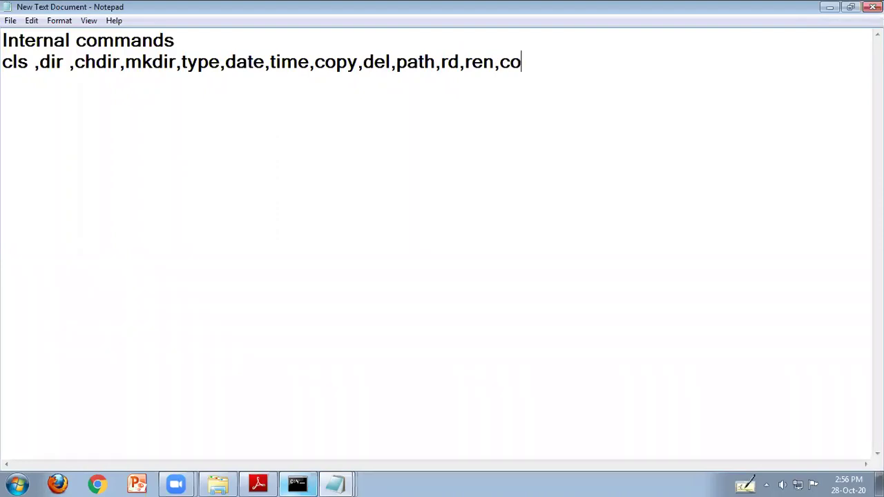
pyautogui.write('y con')
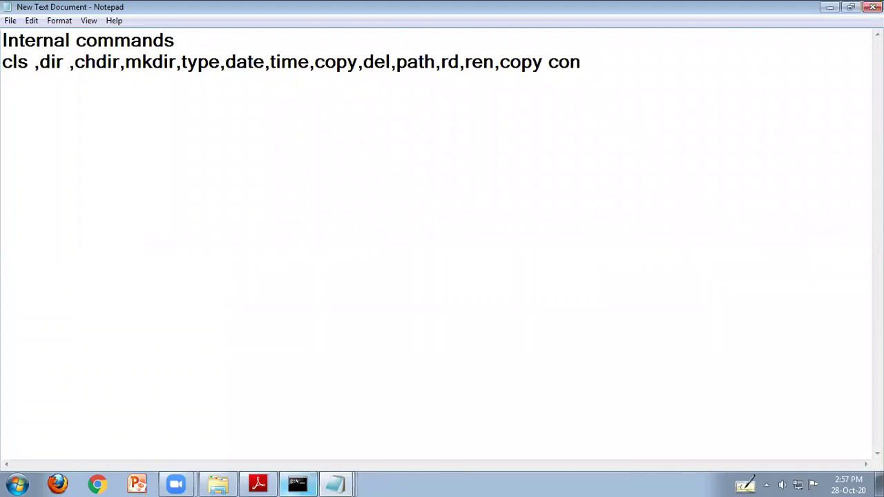
# Leave a blank line below the list and write the heading "External commands"
pyautogui.press('Return')
pyautogui.write('External ')
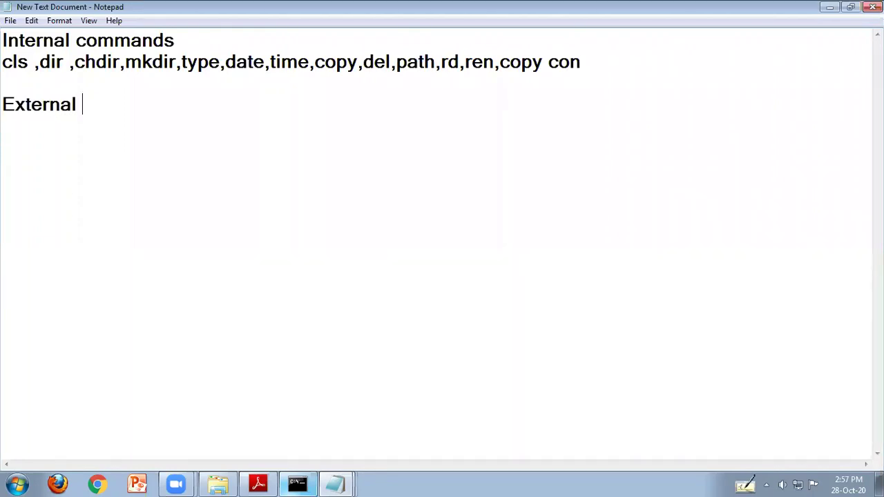
pyautogui.write('commands')
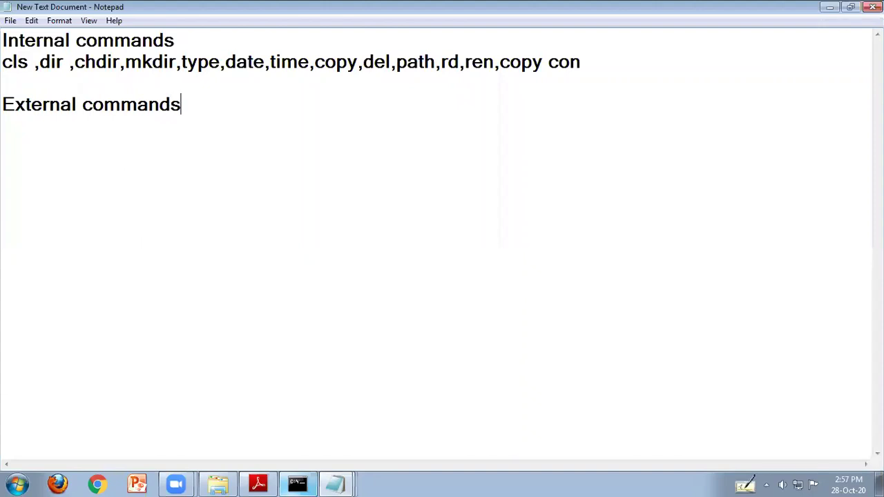
# List "chdsk,format,mem,more" on the line under the External commands heading
pyautogui.press('Return')
pyautogui.write('chdsk')
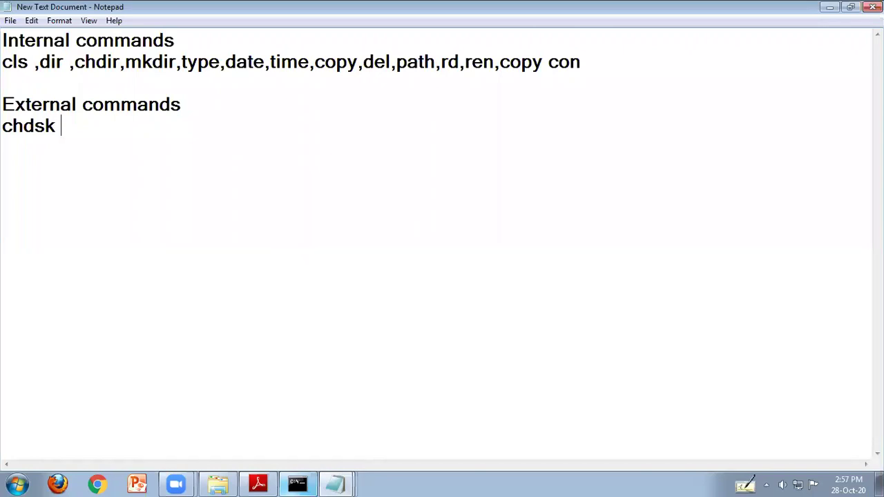
pyautogui.press('BackSpace')
pyautogui.write(',format')
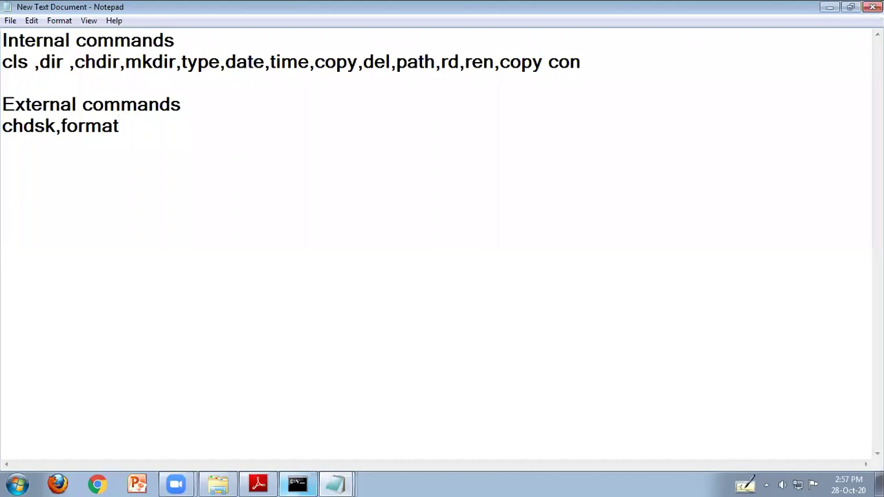
pyautogui.write(',mem,mo')
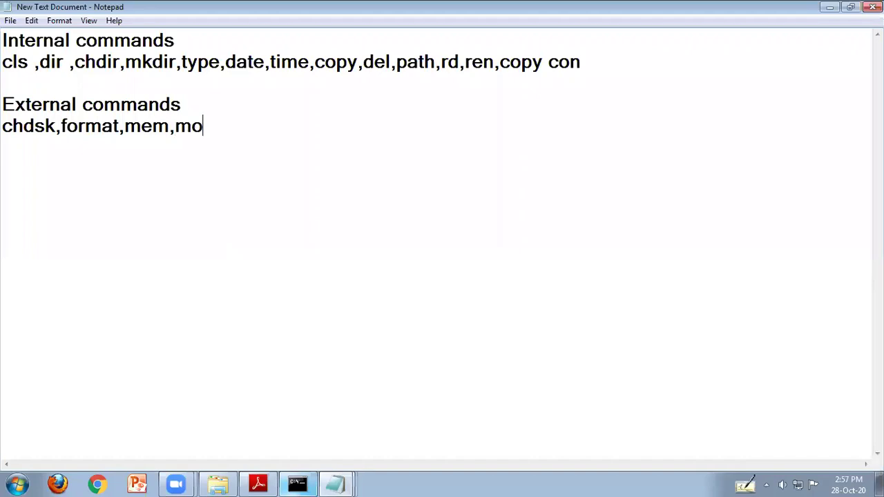
pyautogui.write('re')
# Append ",tree,deltree," to the list under the External commands heading
pyautogui.click(297, 483)
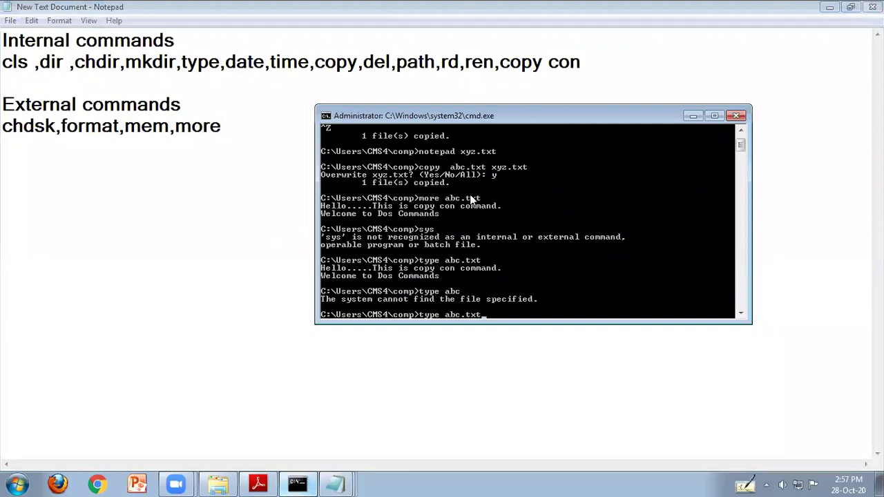
pyautogui.click(234, 128)
pyautogui.write(',')
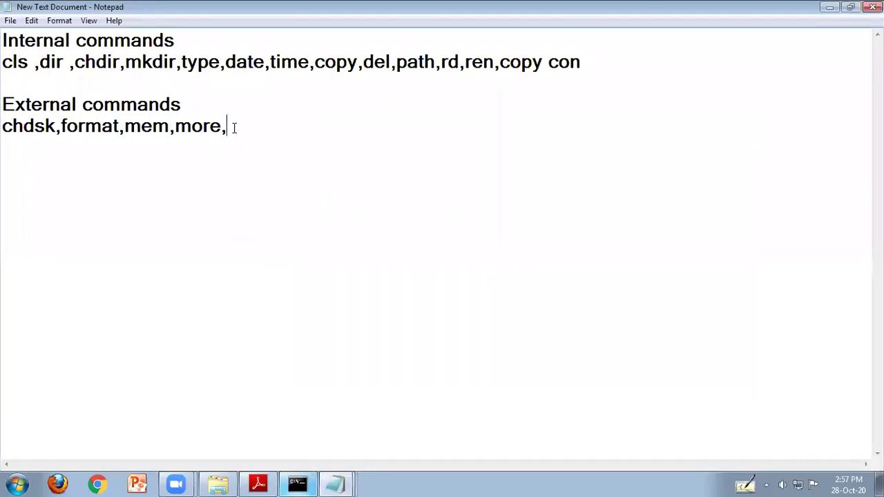
pyautogui.write('tree,deltree')
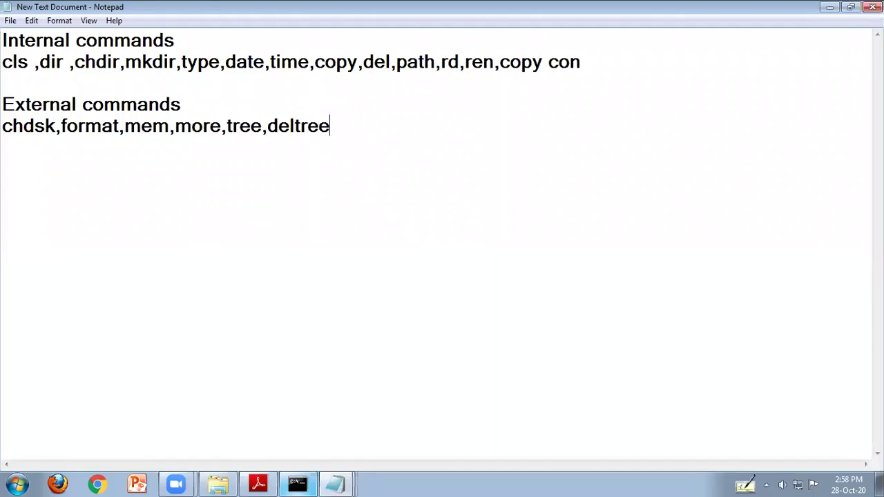
pyautogui.write(',')
# Complete the external commands list with "sys,vol,label"
pyautogui.moveTo(440, 62); pyautogui.dragTo(461, 63)
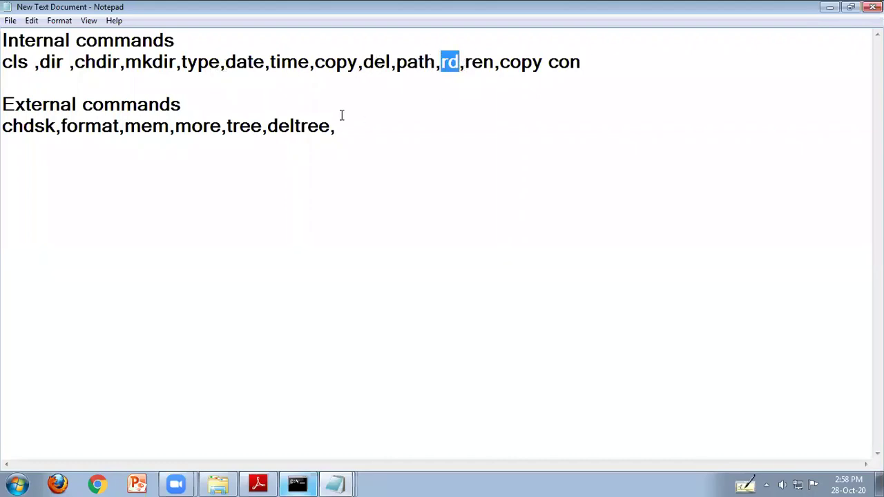
pyautogui.click(361, 132)
pyautogui.write('sys,')
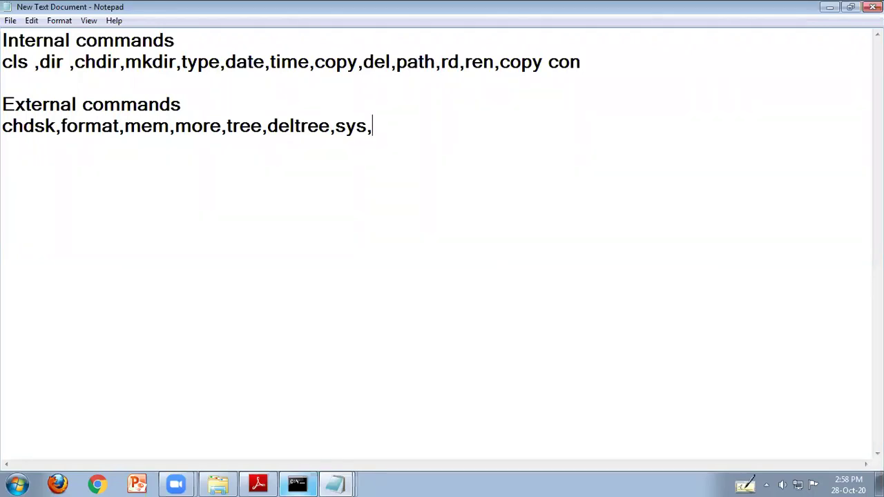
pyautogui.write('vol,la')
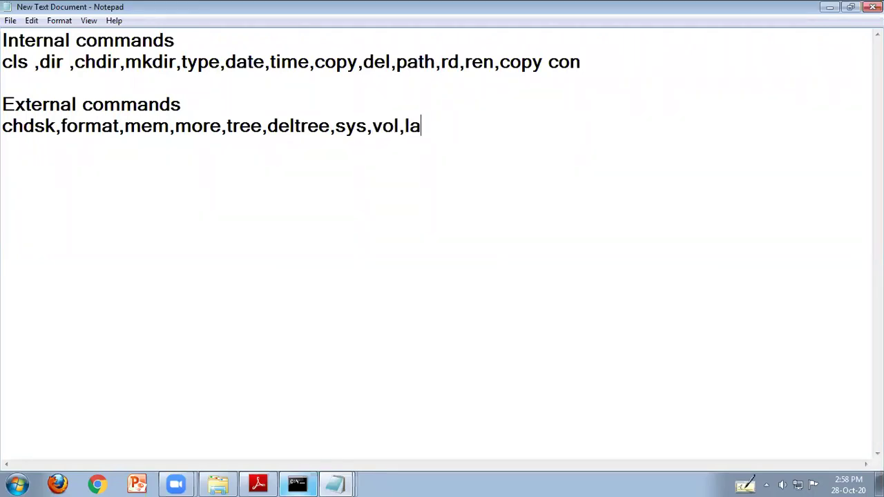
pyautogui.write('bel')
# Set the font of the whole command summary to Times New Roman, Regular, size 22
pyautogui.moveTo(452, 126); pyautogui.dragTo(4, 51)
pyautogui.click(87, 21)
pyautogui.moveTo(64, 20)
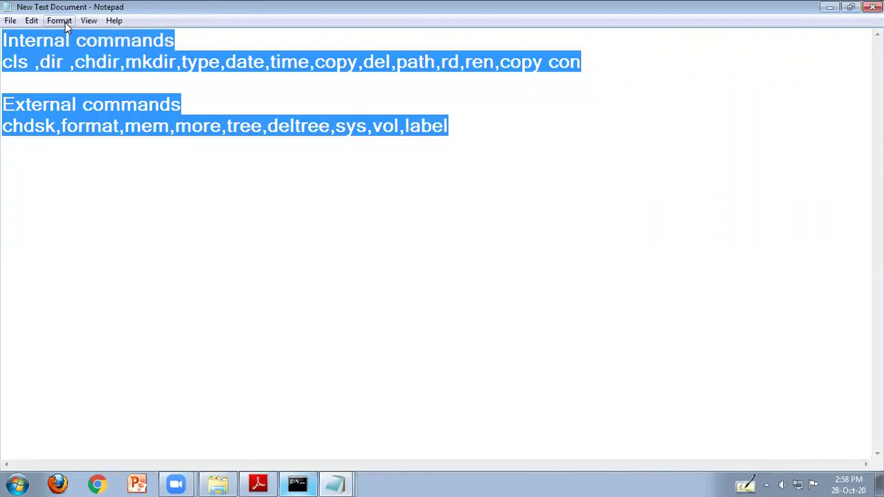
pyautogui.click(75, 50)
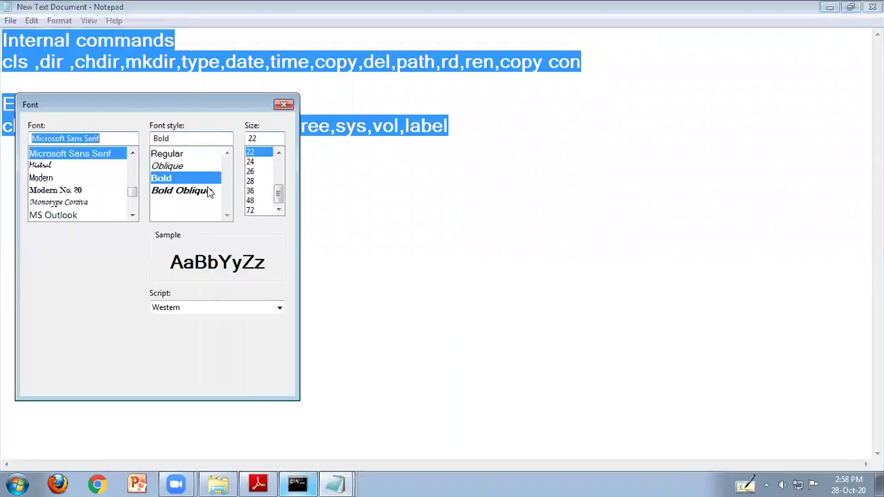
pyautogui.click(169, 153)
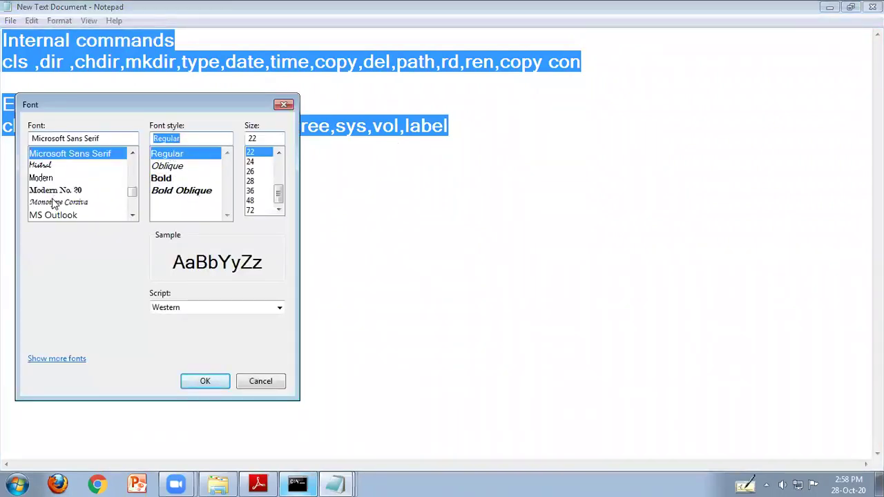
pyautogui.write('tim')
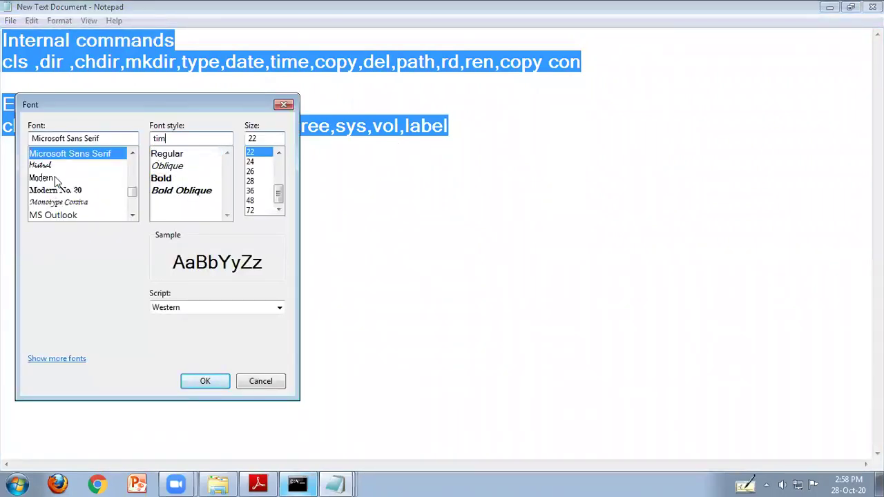
pyautogui.click(41, 178)
pyautogui.write('tim')
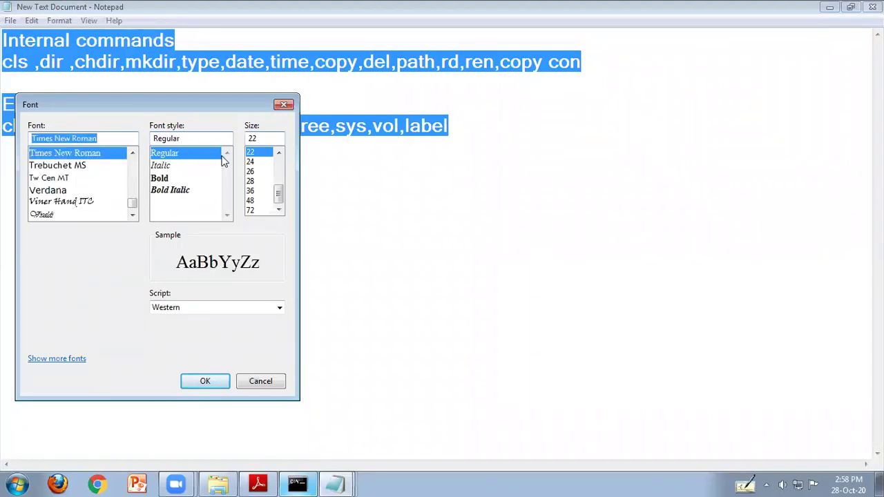
pyautogui.click(252, 162)
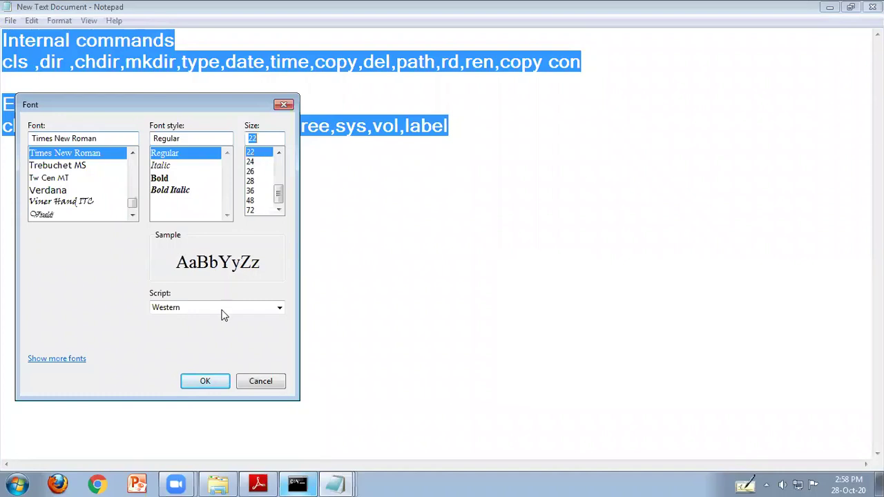
pyautogui.click(205, 381)
pyautogui.click(253, 300)
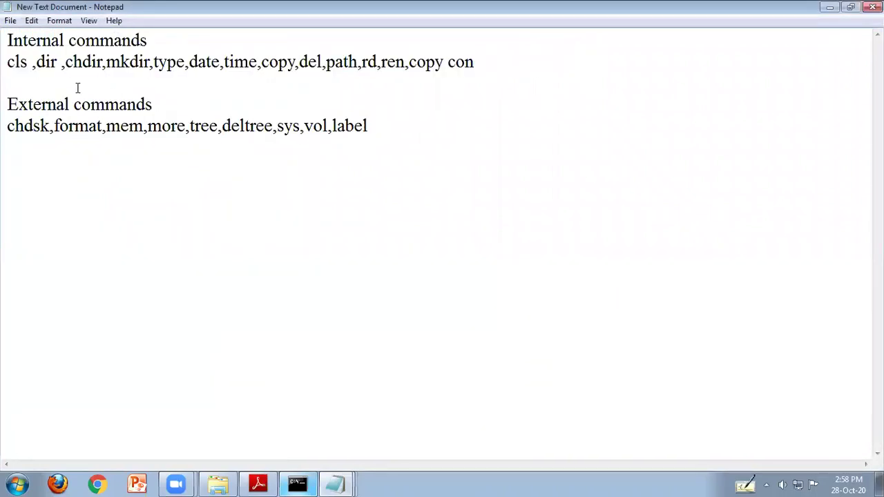
# Add two line breaks below the external commands list
pyautogui.click(470, 193)
pyautogui.press('Return')
pyautogui.press('Return')
# Switch to the Command Prompt window and clear its screen with cls
pyautogui.click(297, 484)
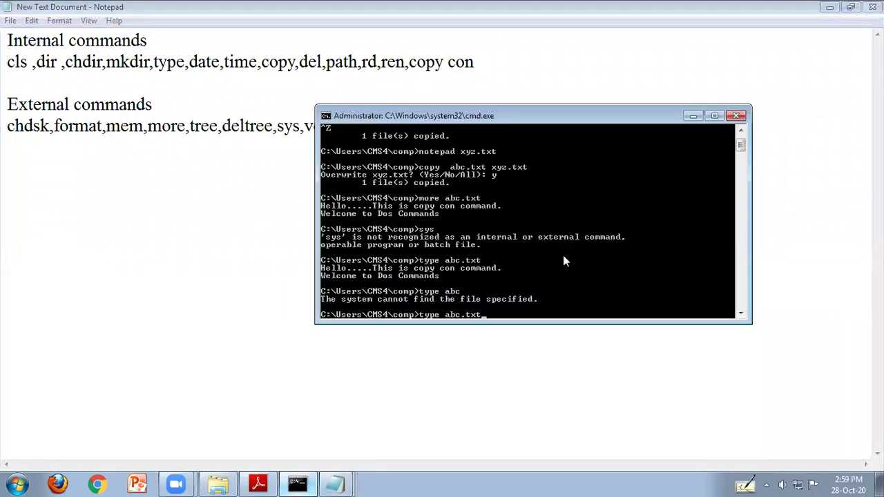
pyautogui.write('cls')
pyautogui.press('Return')
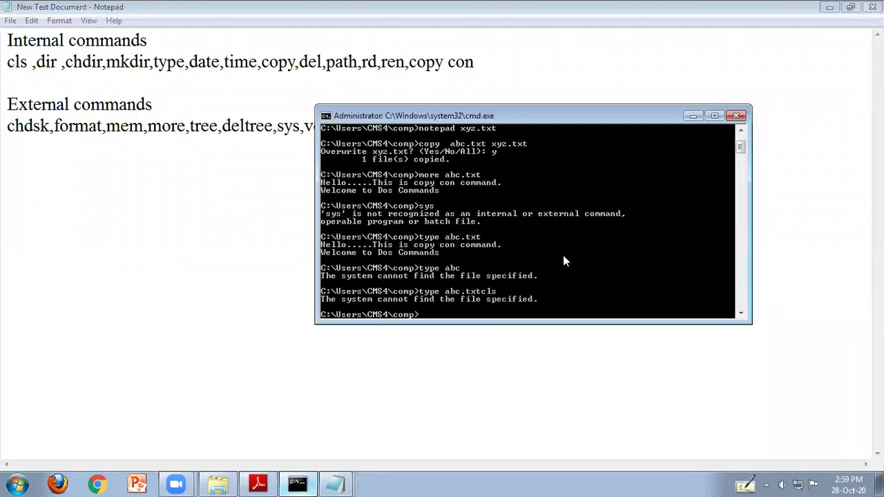
pyautogui.write('cls')
pyautogui.press('Return')
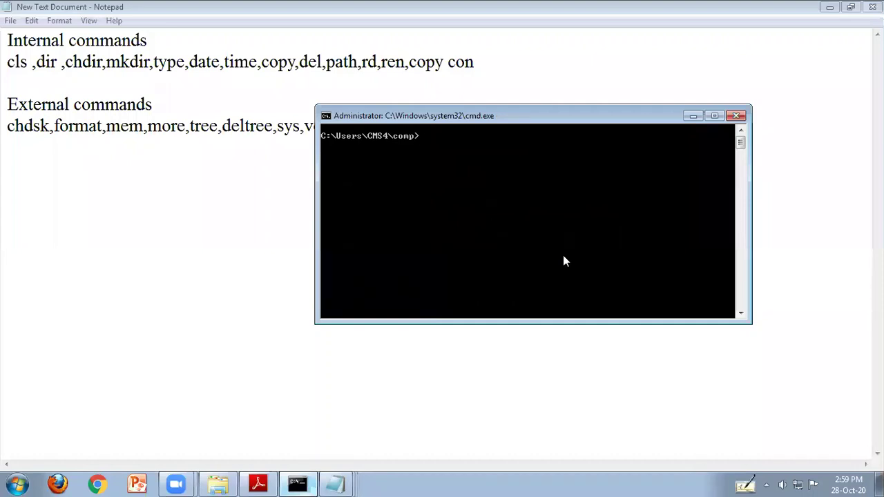
# Start the DOS text editor with the edit command, and close that Command Prompt window
pyautogui.write('edit')
pyautogui.press('Return')
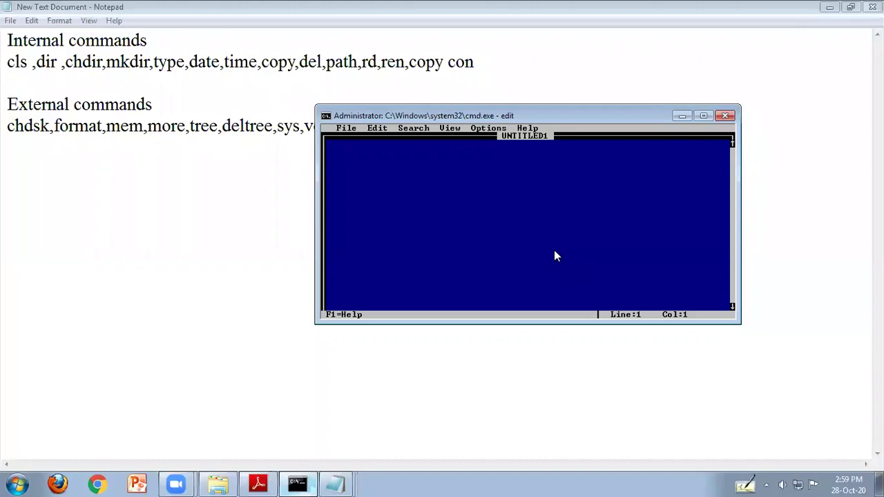
pyautogui.click(724, 116)
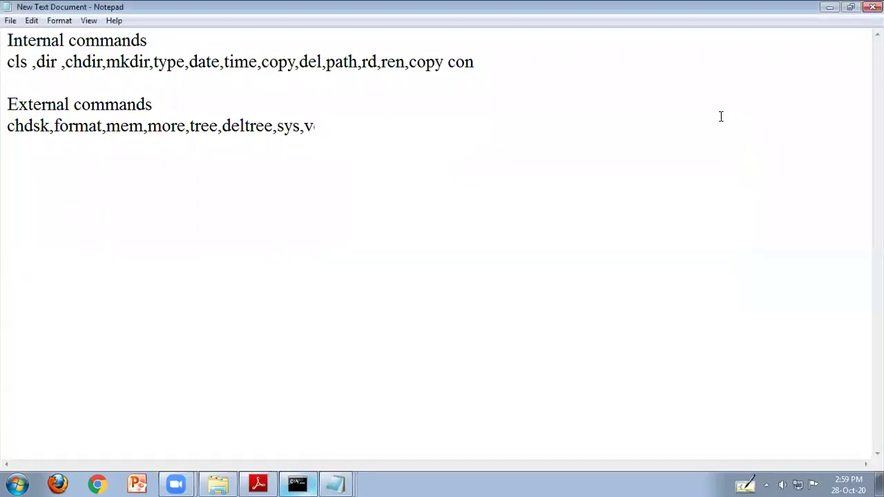
# Open a new Command Prompt window below the command lists, start cmd in it, and clear the screen
pyautogui.click(18, 483)
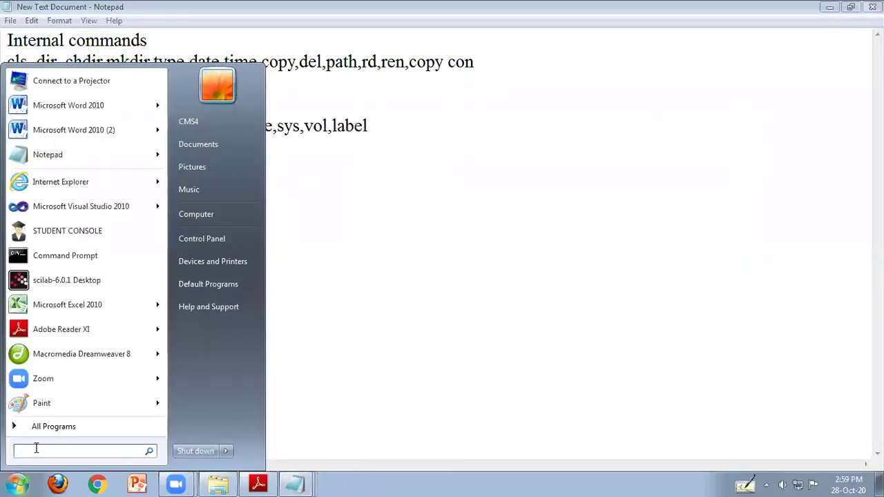
pyautogui.click(89, 256)
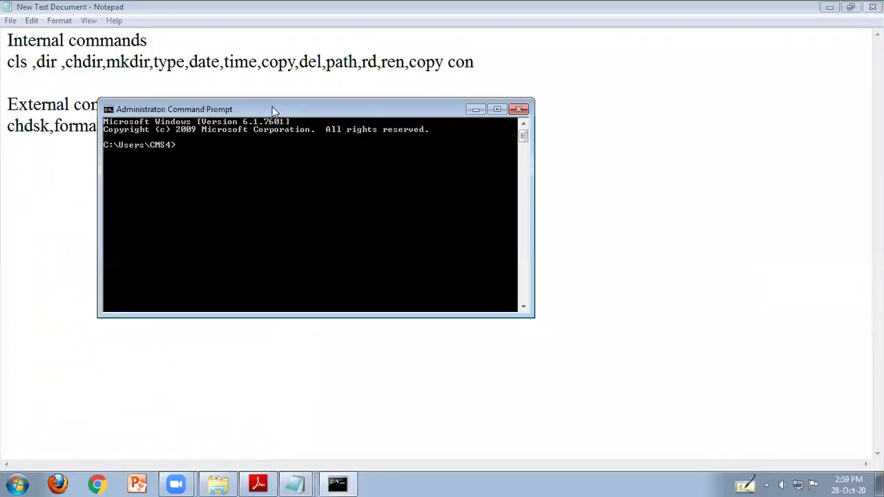
pyautogui.moveTo(272, 106); pyautogui.dragTo(470, 169)
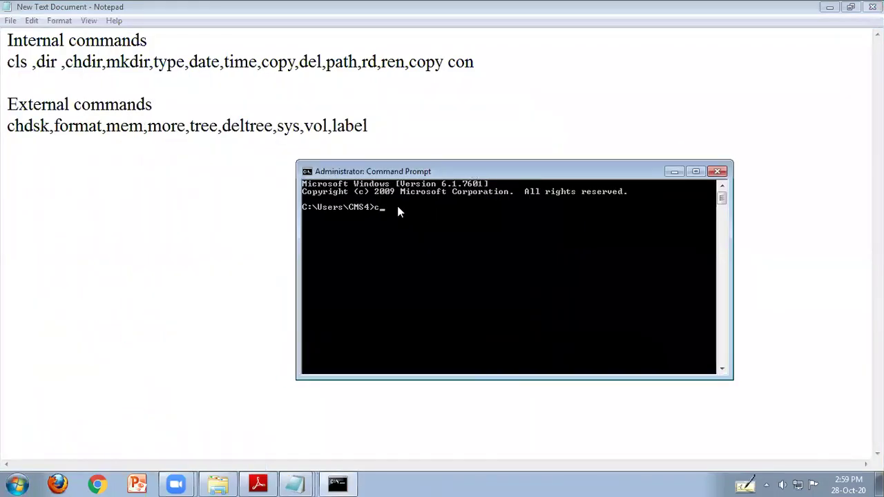
pyautogui.write('cmd')
pyautogui.press('Return')
pyautogui.write('cls')
pyautogui.press('Return')
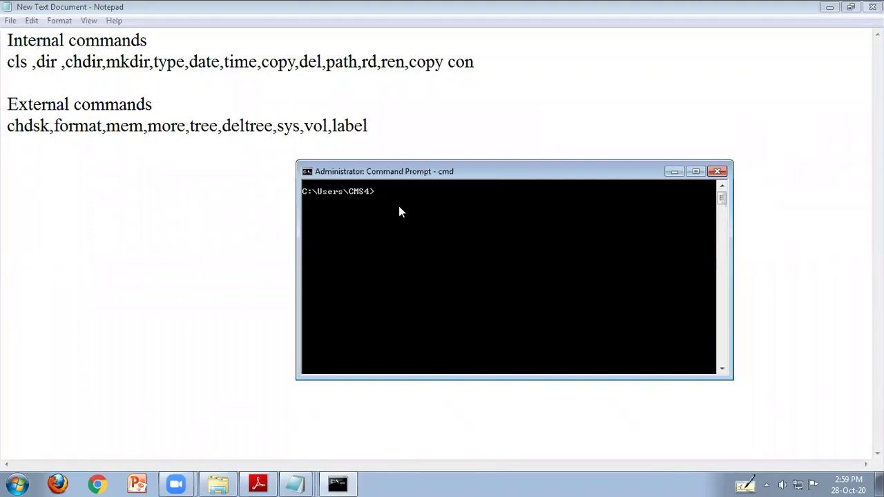
# Change to the root directory of the C: drive using the c: and cd/ commands
pyautogui.write('c:')
pyautogui.press('Return')
pyautogui.write('cd/')
pyautogui.press('Return')
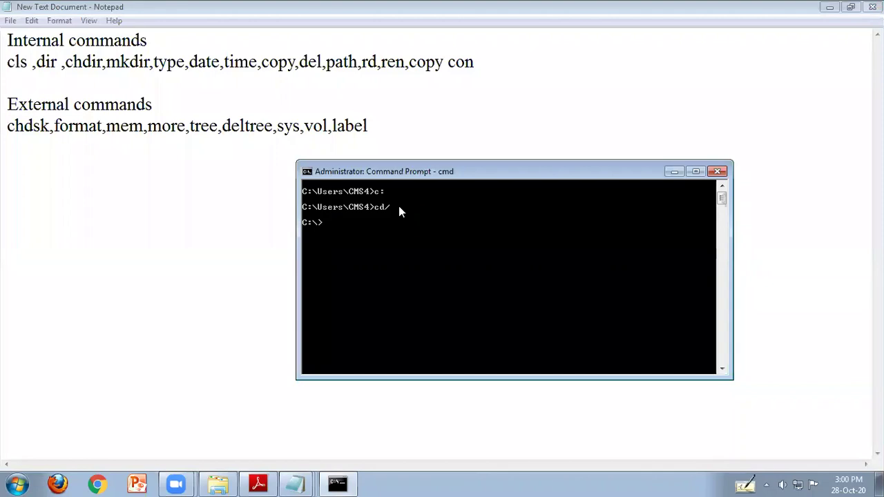
# Create a directory named 123 in the C: root with mkdir and change into it with cd
pyautogui.write('mkdir p')
pyautogui.press('BackSpace')
pyautogui.write('123')
pyautogui.press('Return')
pyautogui.write('cd 123')
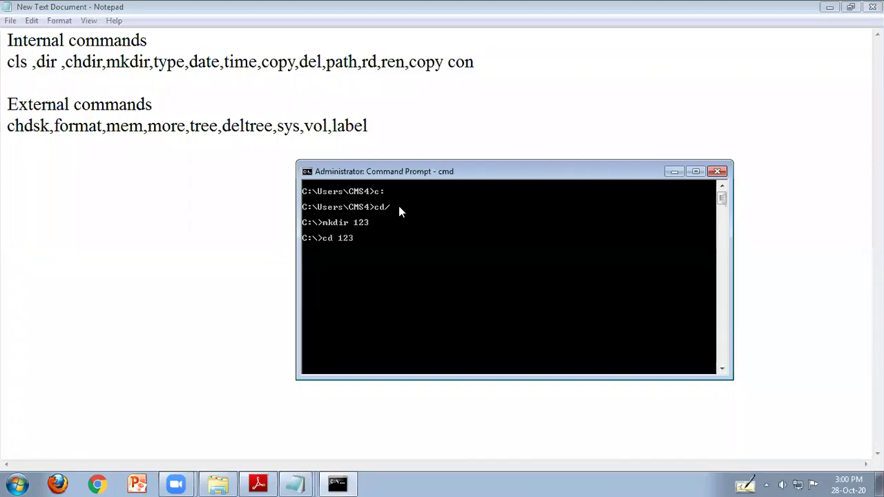
pyautogui.press('Return')
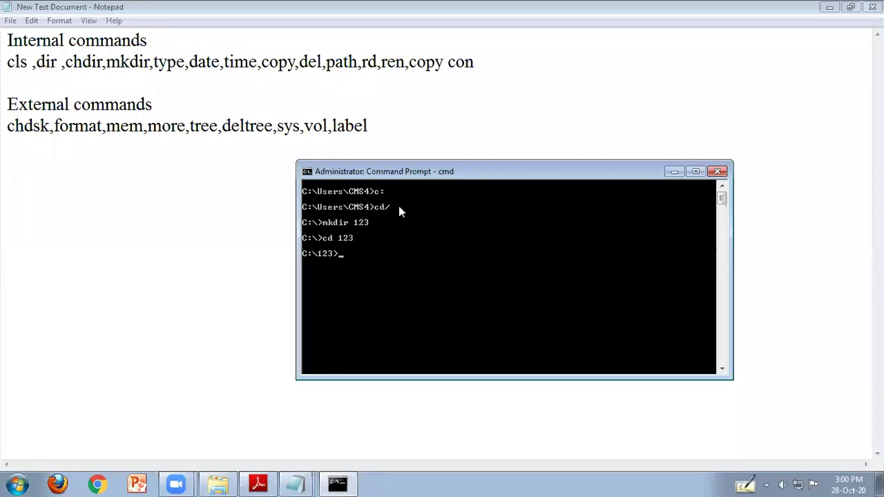
# Open the C: drive in Windows Explorer and view the contents of the 123 folder
pyautogui.click(217, 483)
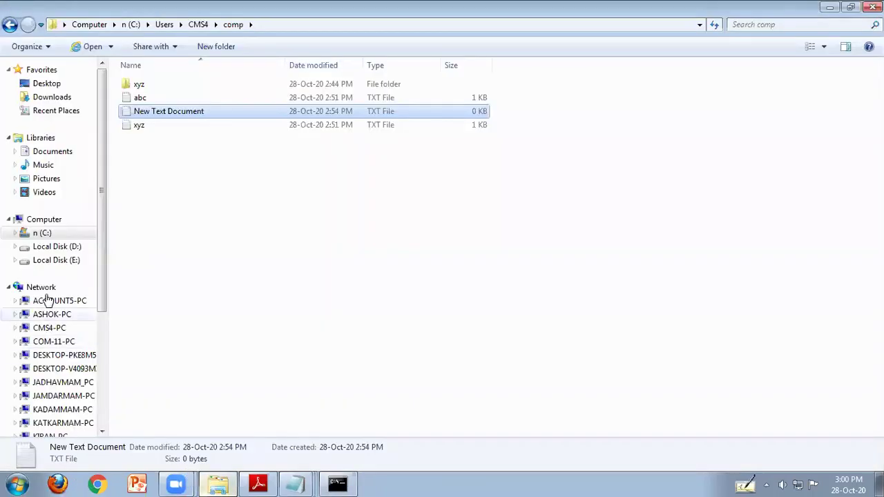
pyautogui.click(46, 233)
pyautogui.click(178, 302)
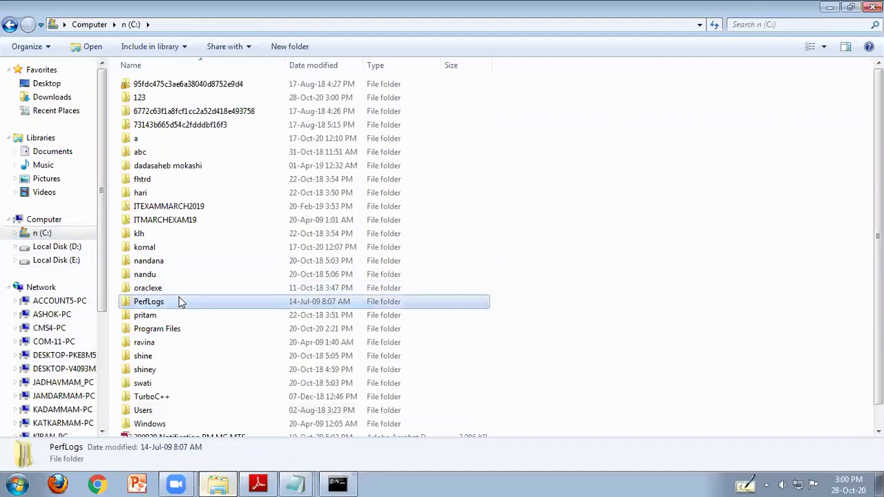
pyautogui.click(140, 98)
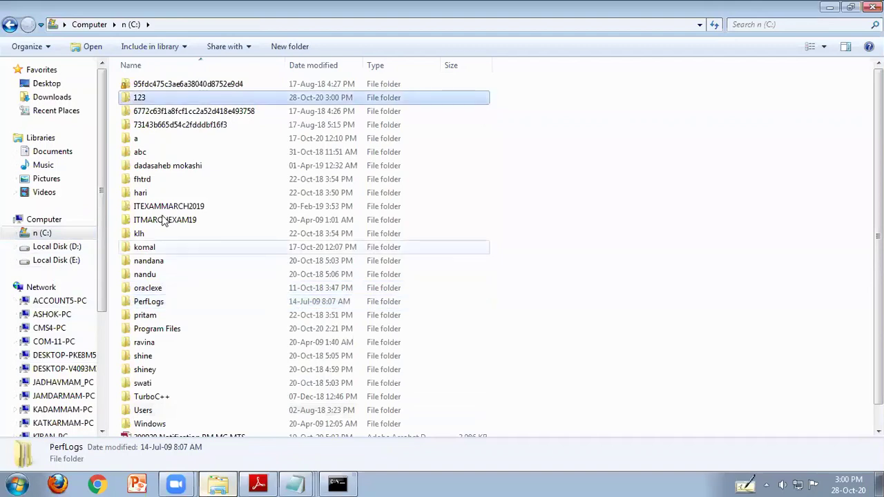
pyautogui.doubleClick(140, 102)
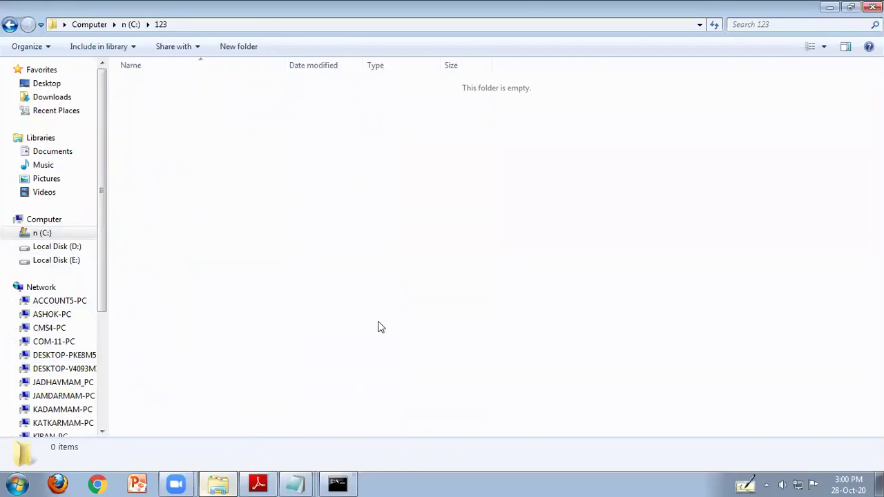
# Bring up the Command Prompt briefly, minimize it, and refresh the 123 folder view in Windows Explorer
pyautogui.click(338, 484)
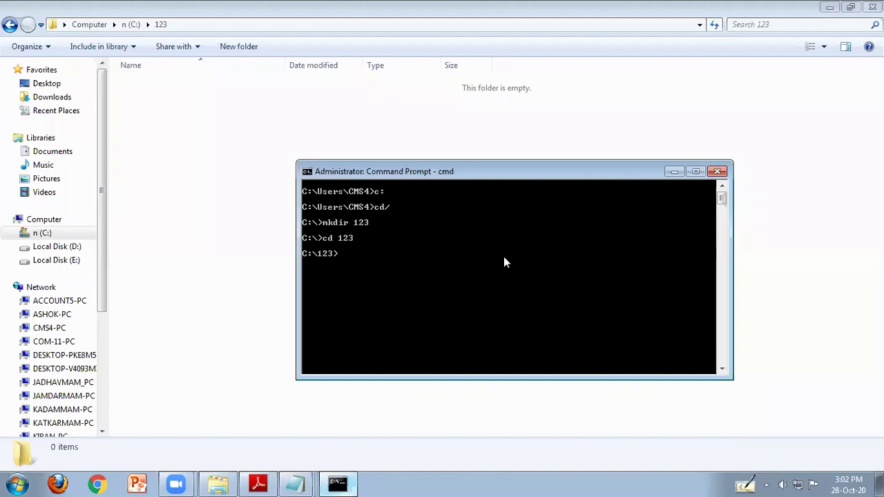
pyautogui.click(675, 172)
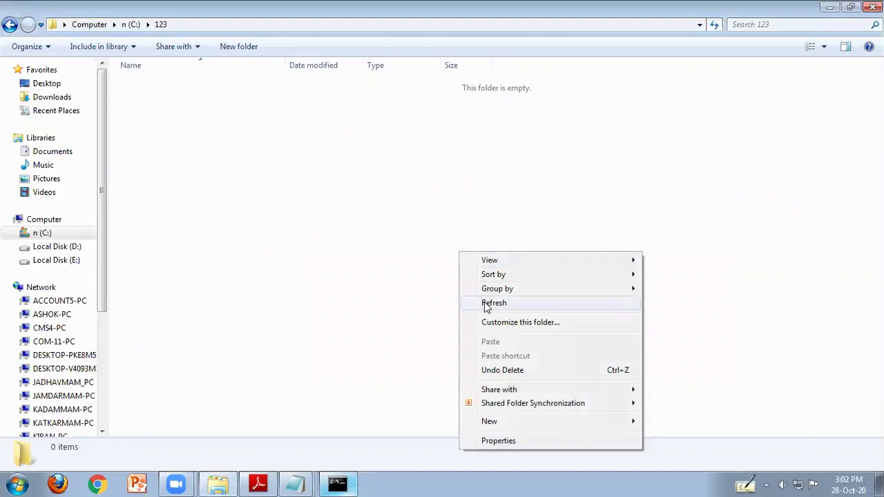
pyautogui.click(494, 303)
pyautogui.rightClick(292, 123)
pyautogui.click(335, 175)
pyautogui.rightClick(335, 180)
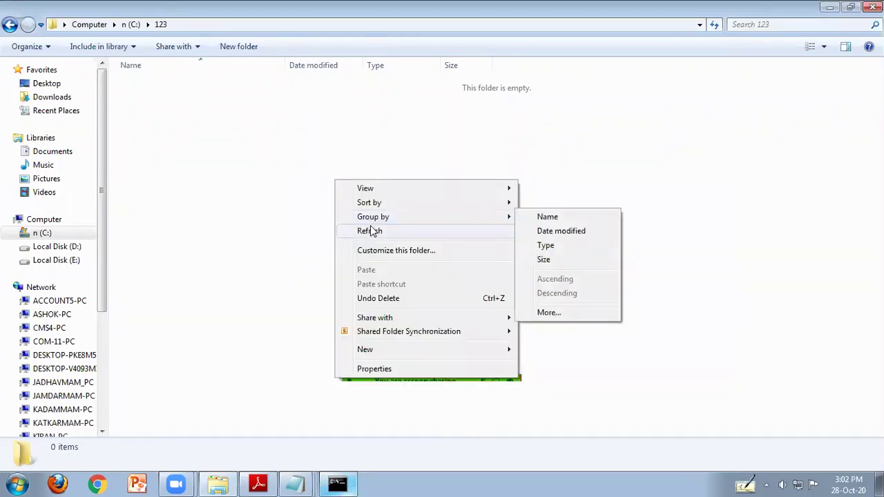
pyautogui.click(48, 165)
# Return to the C: drive root in Explorer, and minimize the Explorer and abc Notepad windows
pyautogui.click(57, 247)
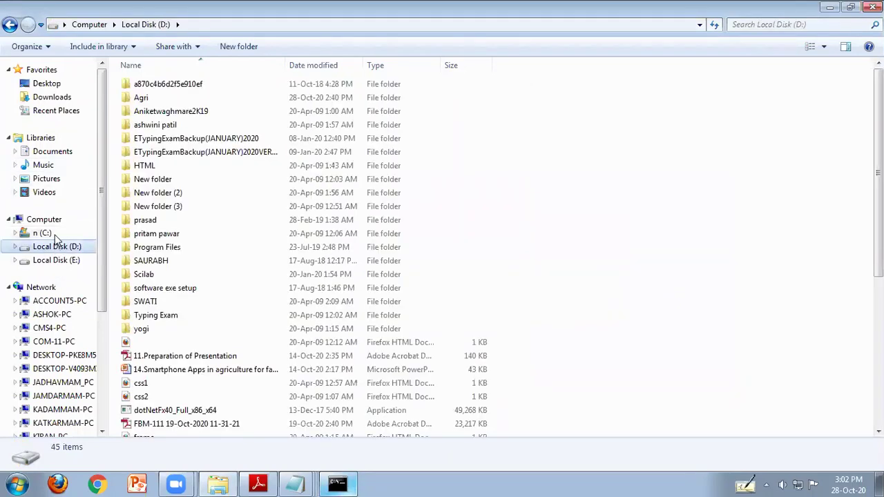
pyautogui.click(42, 233)
pyautogui.click(832, 6)
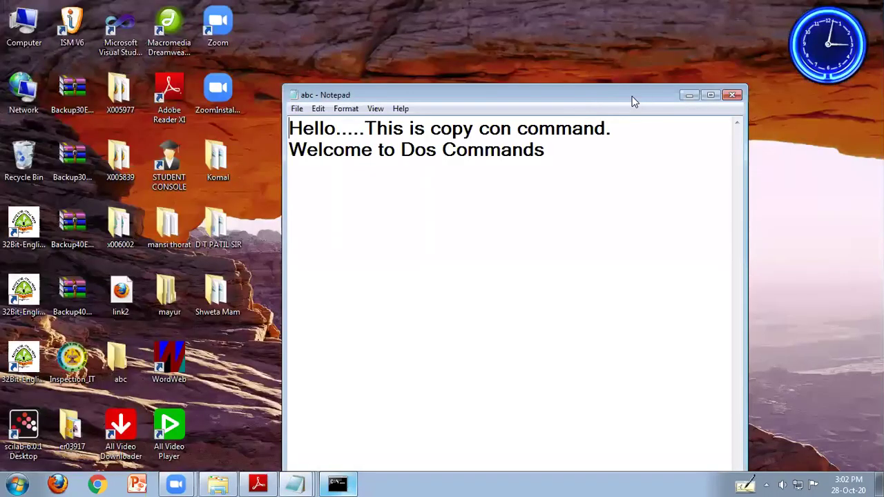
pyautogui.click(685, 96)
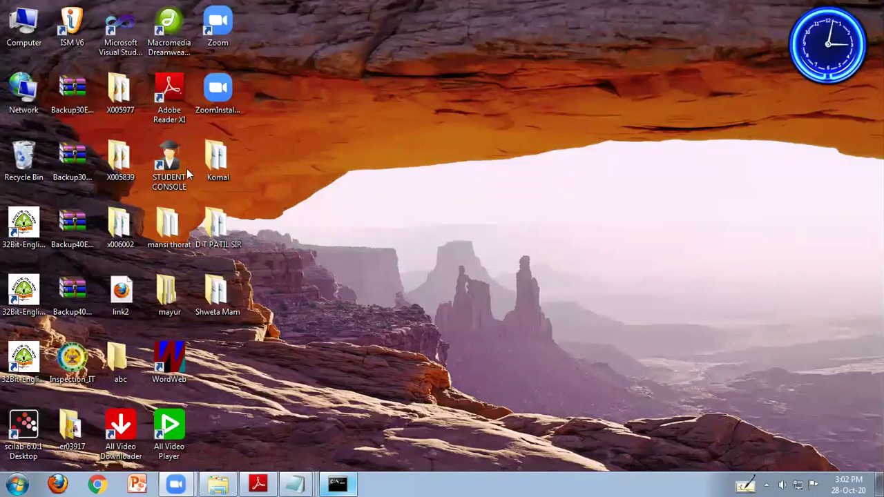
# Open Computer and examine the local disks E:, D: and C: listed there
pyautogui.doubleClick(26, 28)
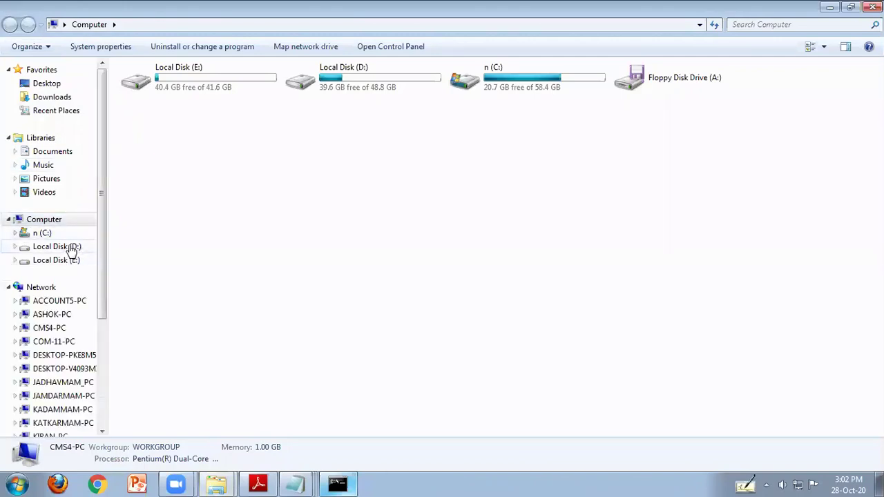
pyautogui.click(52, 221)
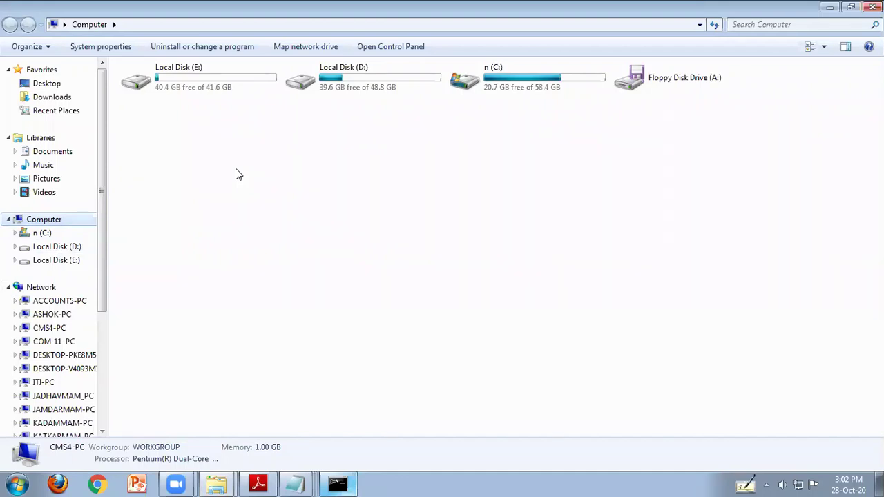
pyautogui.moveTo(578, 114); pyautogui.dragTo(228, 65)
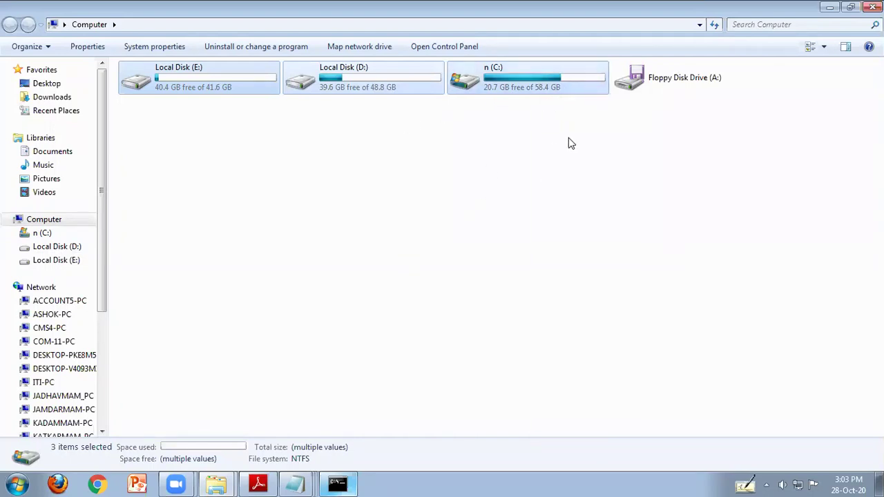
pyautogui.moveTo(561, 122); pyautogui.dragTo(382, 179)
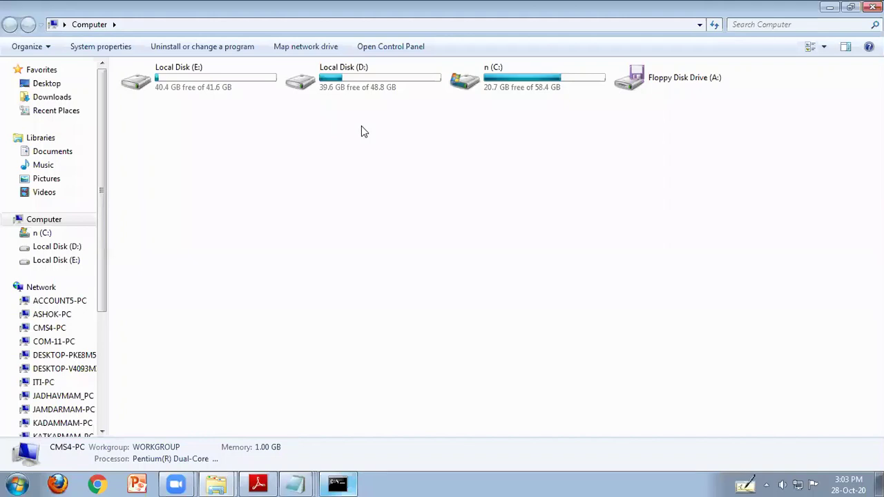
pyautogui.click(337, 75)
pyautogui.click(466, 69)
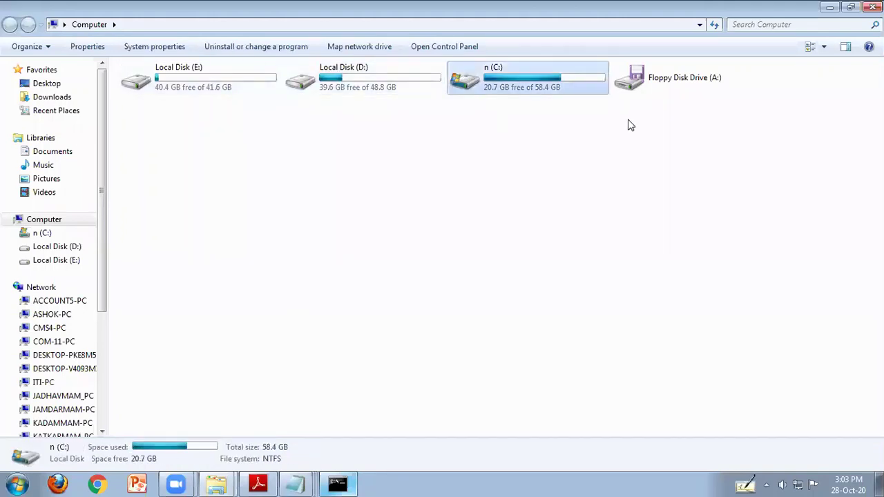
pyautogui.moveTo(628, 119); pyautogui.dragTo(306, 102)
pyautogui.click(531, 138)
pyautogui.moveTo(580, 119); pyautogui.dragTo(240, 74)
pyautogui.click(314, 198)
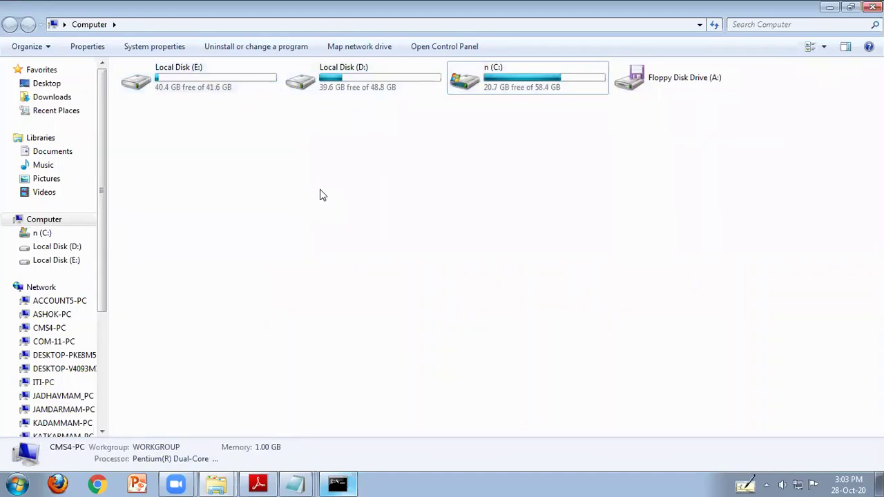
pyautogui.moveTo(600, 131); pyautogui.dragTo(254, 61)
pyautogui.click(567, 144)
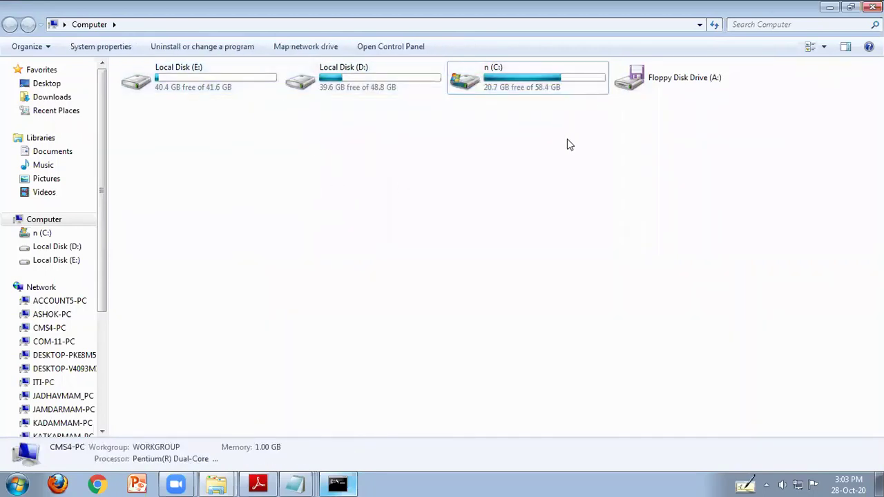
pyautogui.moveTo(570, 138); pyautogui.dragTo(200, 58)
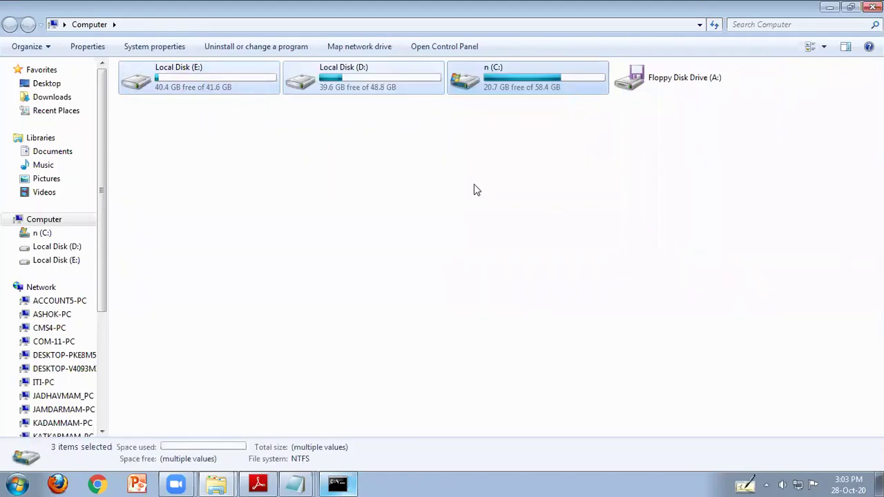
pyautogui.click(649, 225)
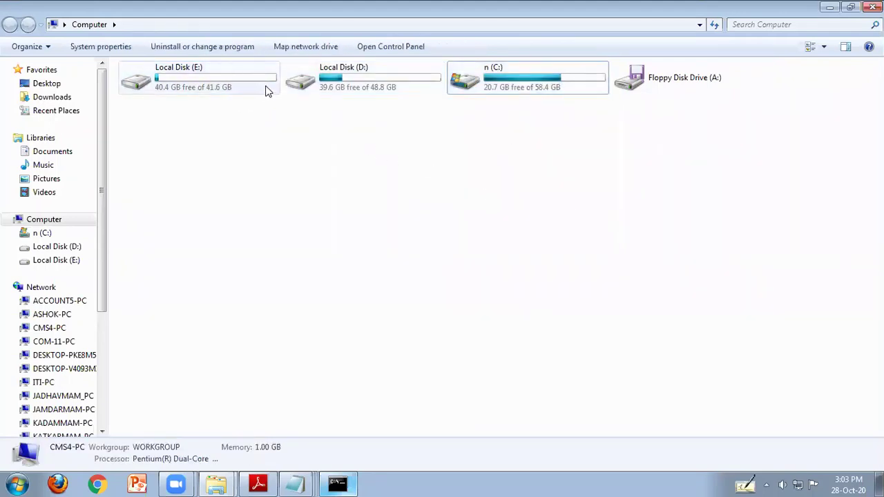
# Check which commands are offered for the empty area of the Computer view
pyautogui.rightClick(288, 147)
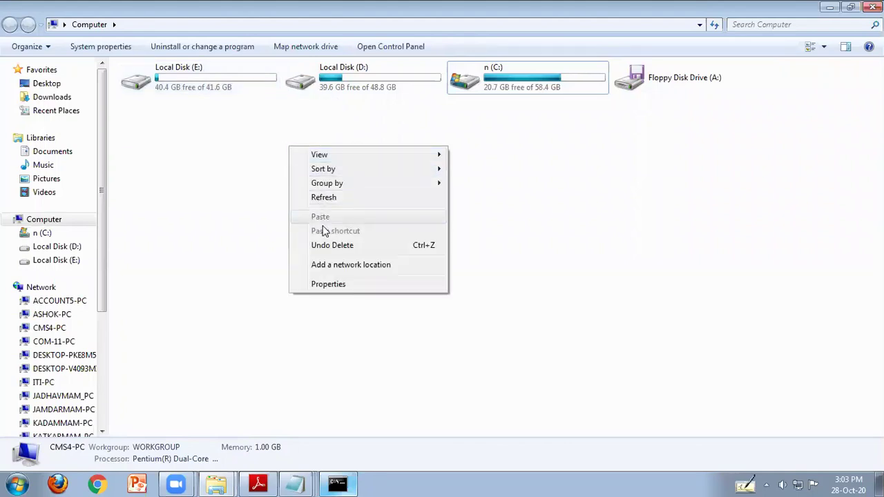
pyautogui.rightClick(204, 146)
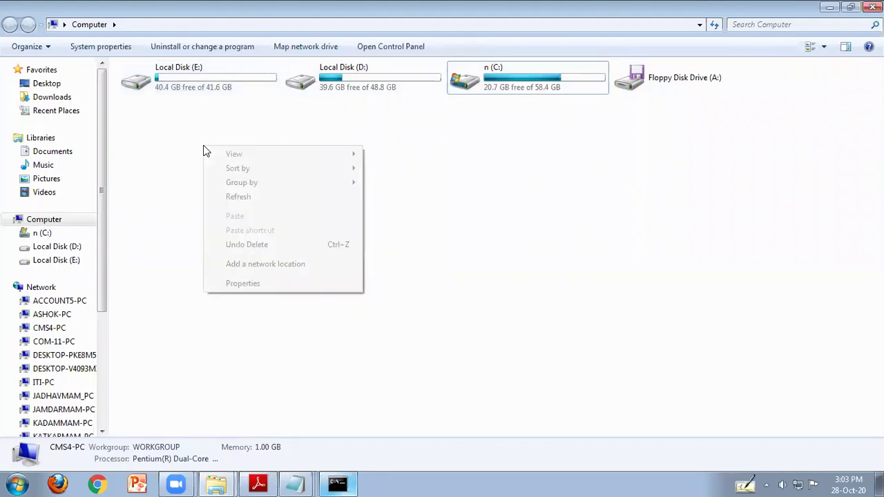
pyautogui.rightClick(454, 183)
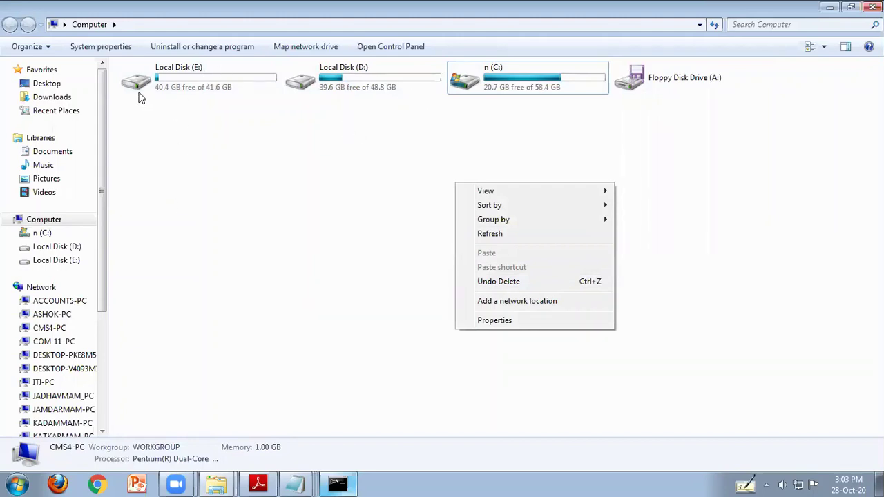
# Create a folder named ABC on Local Disk (E:) and open it
pyautogui.doubleClick(200, 83)
pyautogui.rightClick(620, 190)
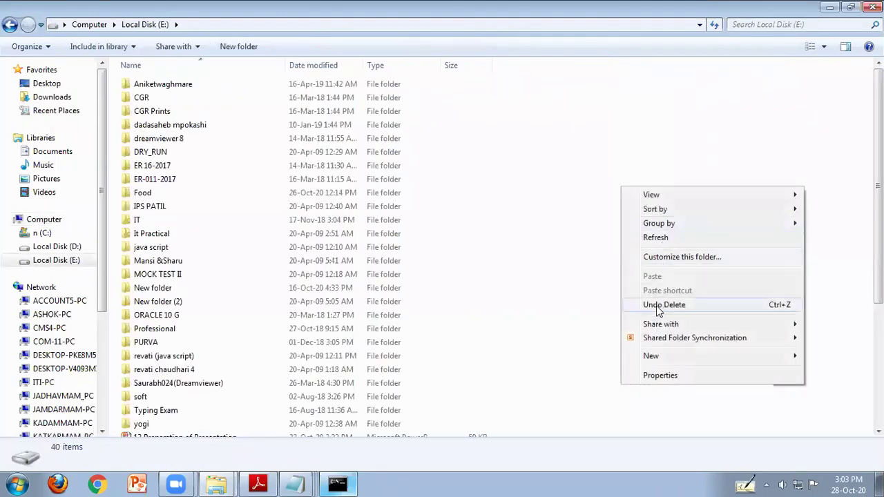
pyautogui.moveTo(658, 353)
pyautogui.click(486, 137)
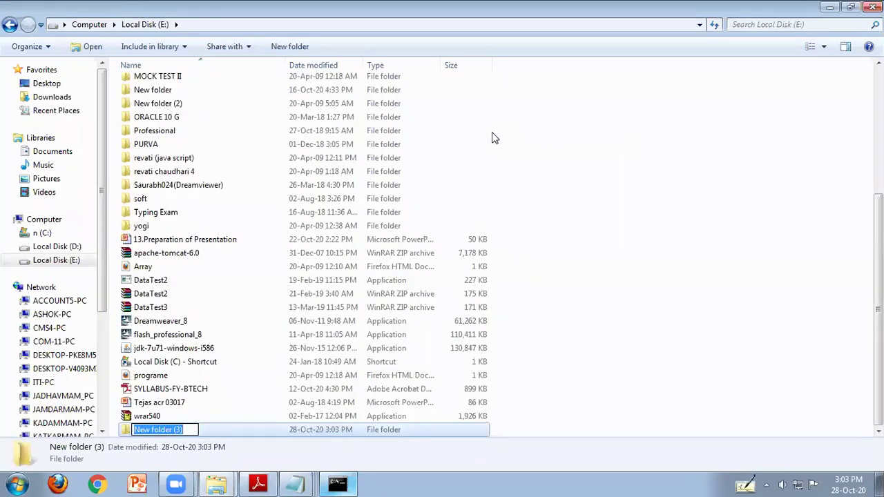
pyautogui.write('ABC')
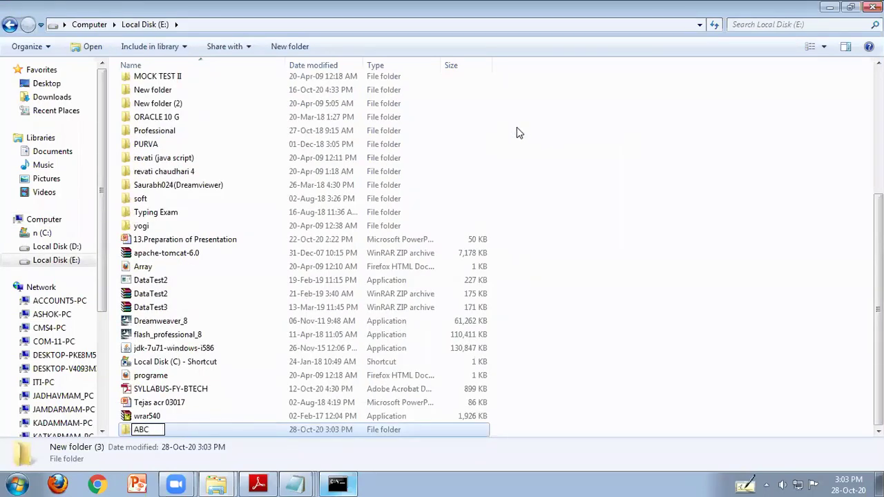
pyautogui.click(516, 127)
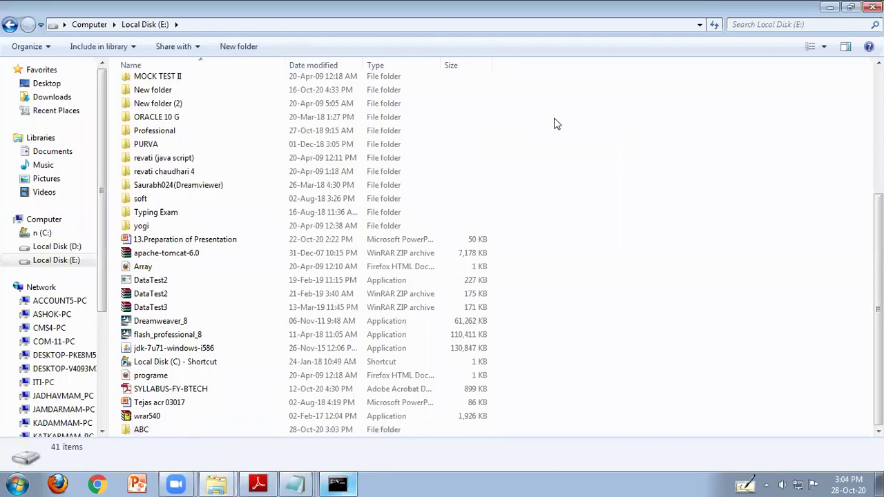
pyautogui.doubleClick(140, 431)
pyautogui.rightClick(148, 188)
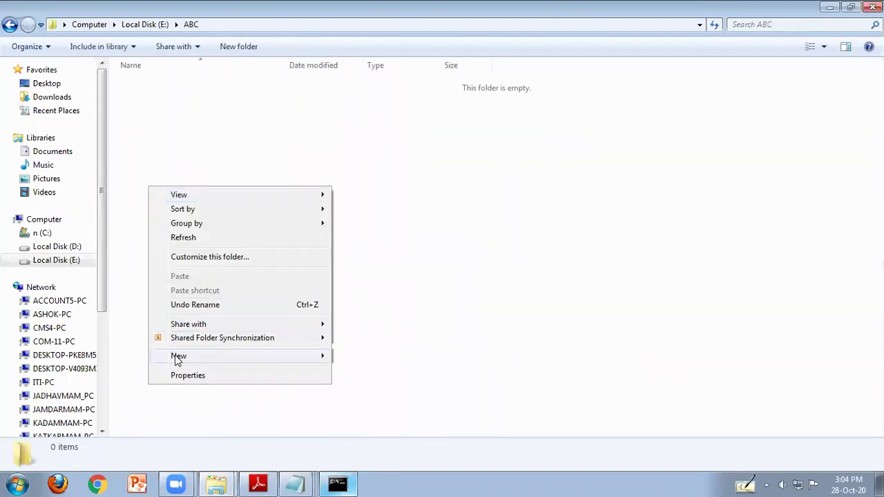
pyautogui.moveTo(177, 358)
pyautogui.click(359, 150)
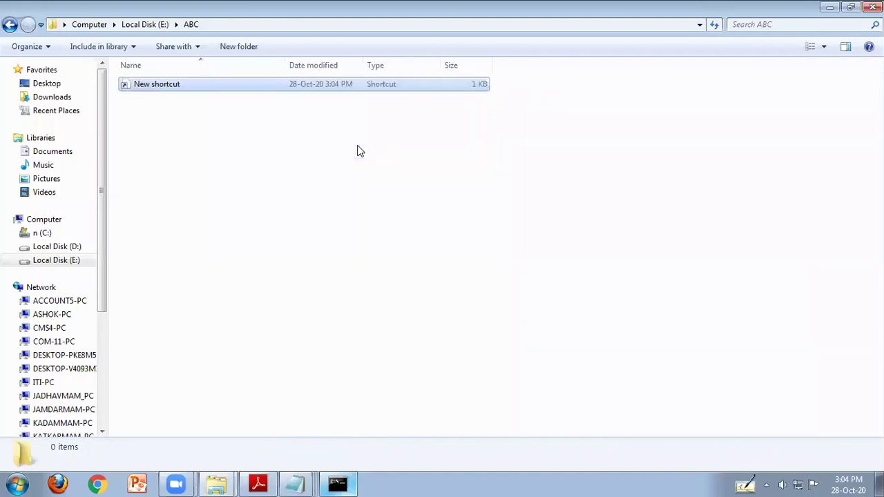
pyautogui.click(625, 100)
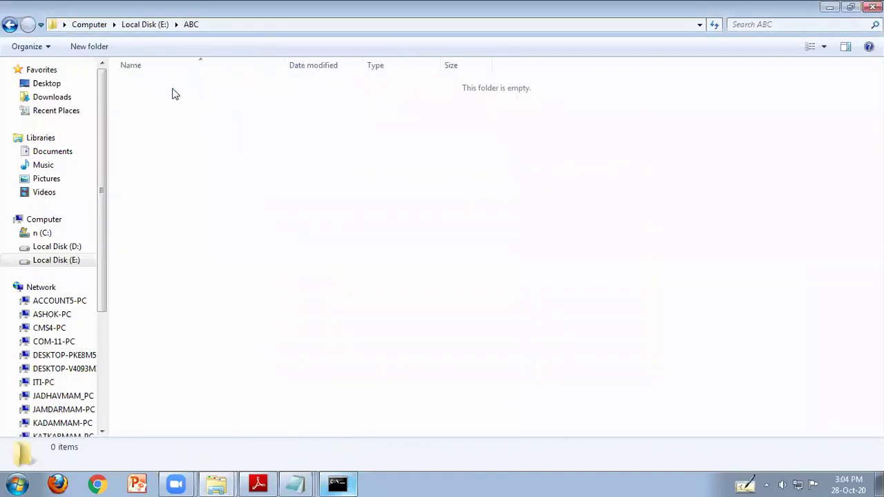
# Create a subfolder named 123 inside the ABC folder
pyautogui.rightClick(172, 89)
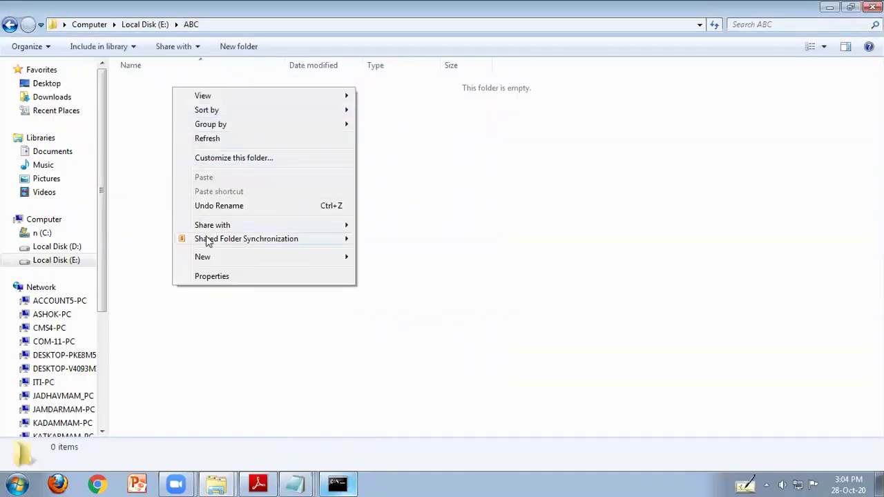
pyautogui.moveTo(209, 257)
pyautogui.click(385, 257)
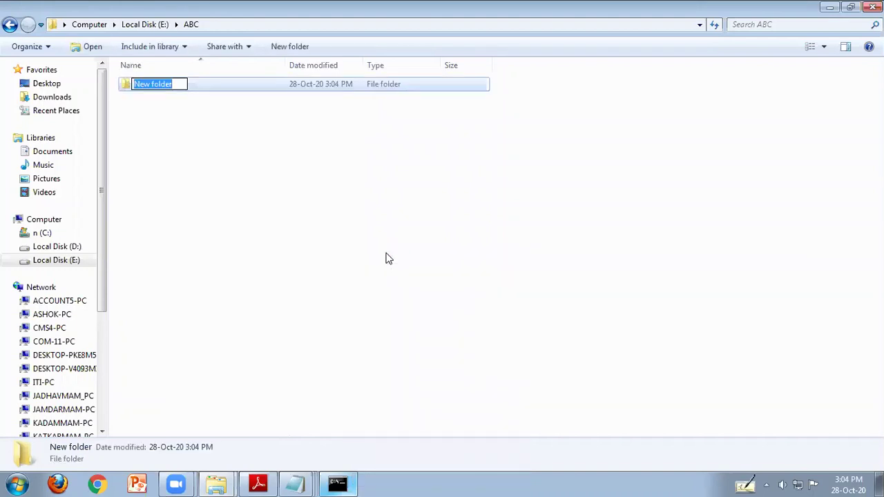
pyautogui.write('123')
pyautogui.click(393, 251)
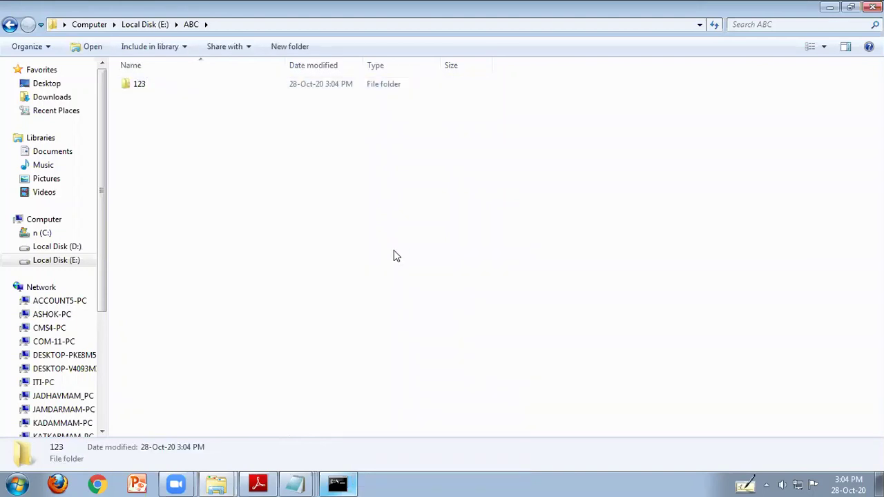
# Create a new Microsoft PowerPoint presentation named Presentation 1 in the ABC folder
pyautogui.rightClick(219, 146)
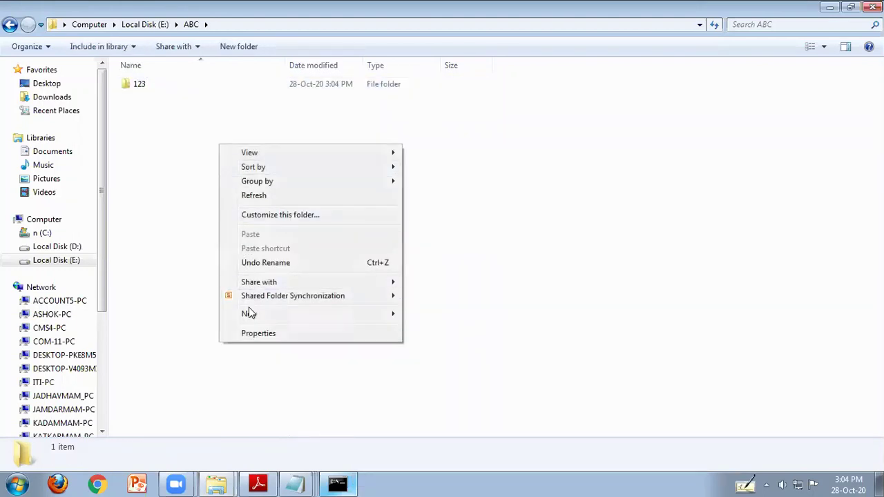
pyautogui.moveTo(251, 319)
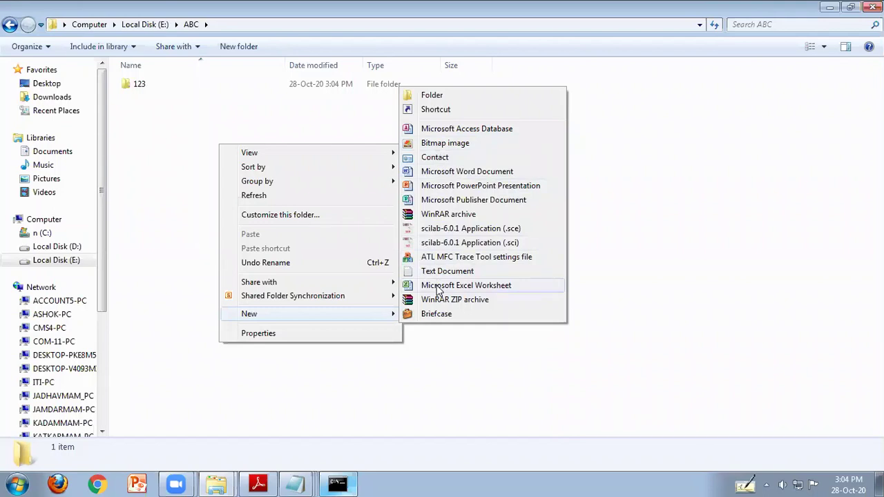
pyautogui.click(444, 188)
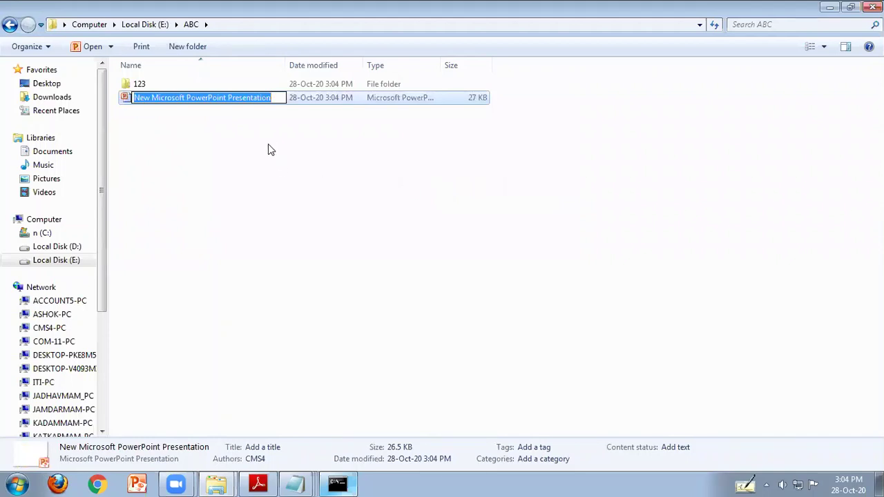
pyautogui.write('Presen')
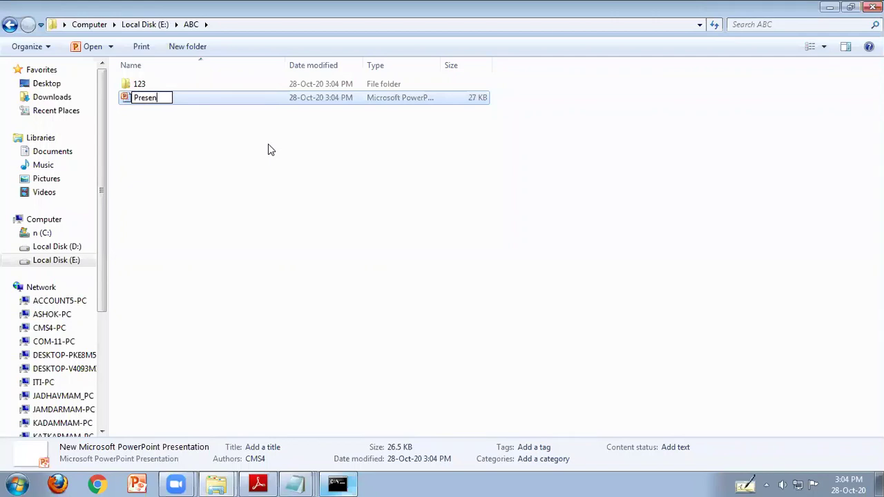
pyautogui.write('tation 1')
pyautogui.click(268, 149)
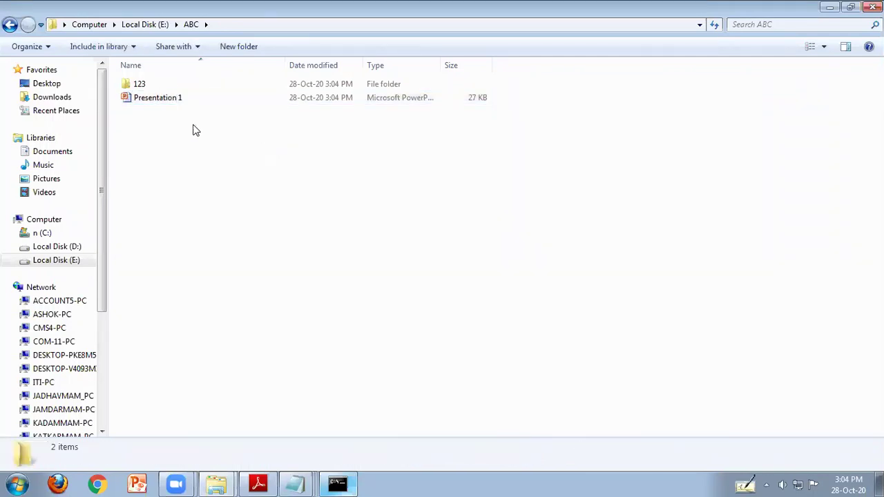
# View the properties of Presentation 1, highlight its file type extension, and close the properties
pyautogui.rightClick(180, 103)
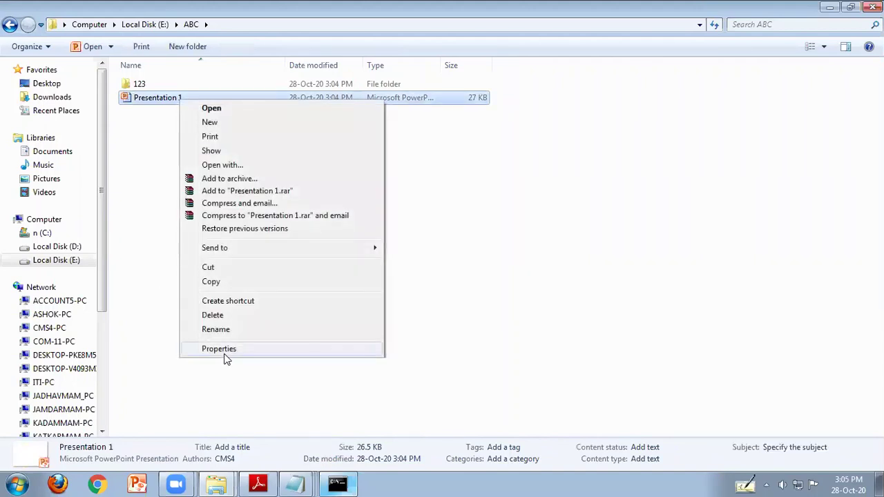
pyautogui.click(225, 358)
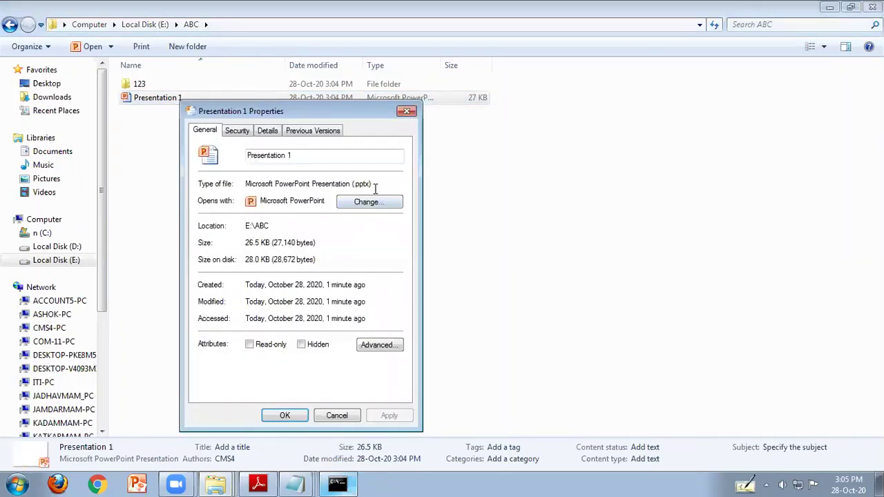
pyautogui.moveTo(375, 188); pyautogui.dragTo(349, 186)
pyautogui.click(375, 181)
pyautogui.moveTo(375, 183); pyautogui.dragTo(352, 184)
pyautogui.click(375, 184)
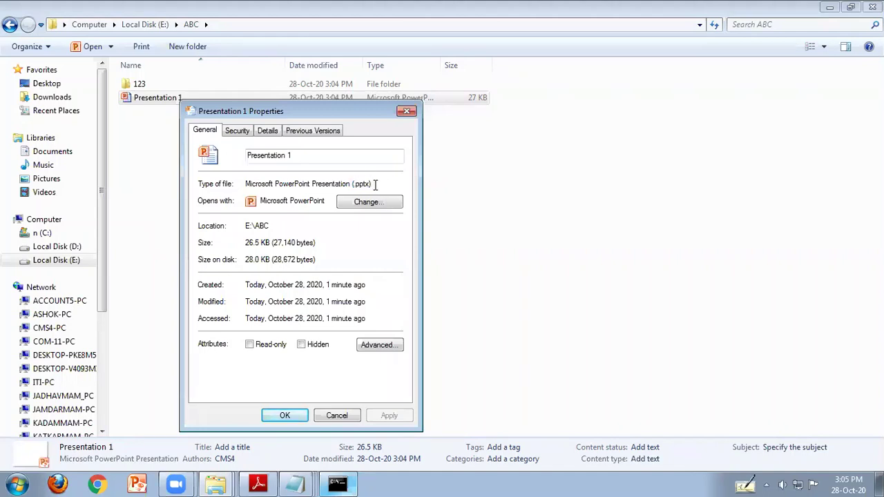
pyautogui.click(407, 111)
# Create a new Microsoft Word document named Document1 in the ABC folder
pyautogui.rightClick(282, 185)
pyautogui.moveTo(312, 352)
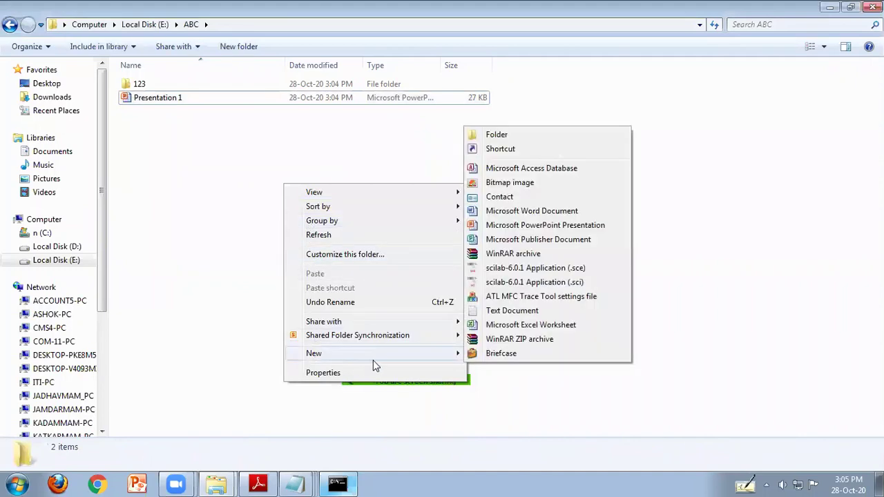
pyautogui.click(543, 211)
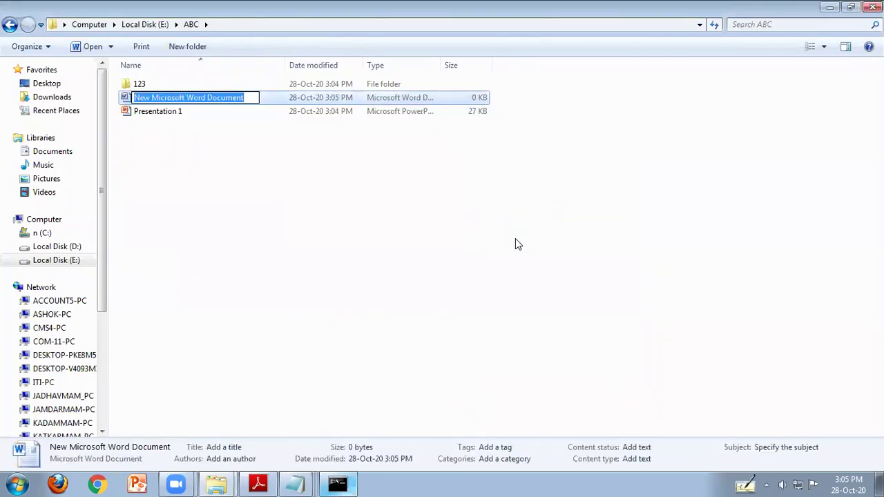
pyautogui.write('Docum')
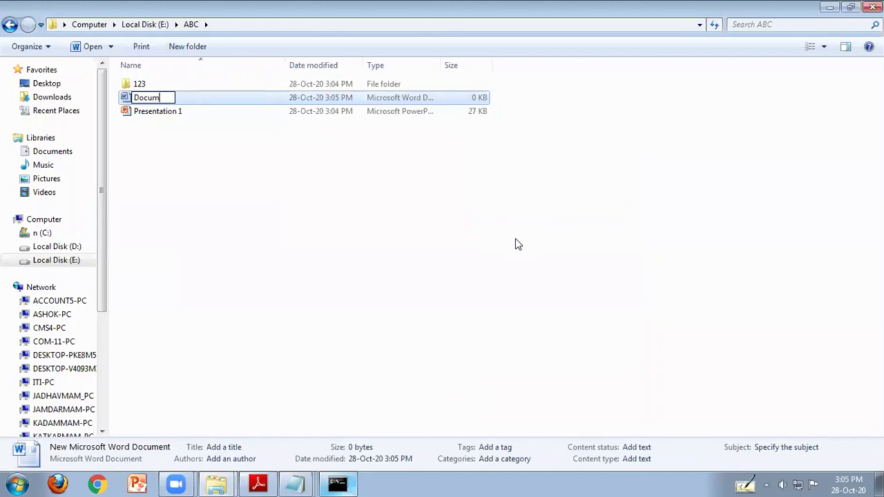
pyautogui.write('ent1')
pyautogui.click(515, 245)
# View the properties of Document1 and highlight its file type extension
pyautogui.rightClick(170, 97)
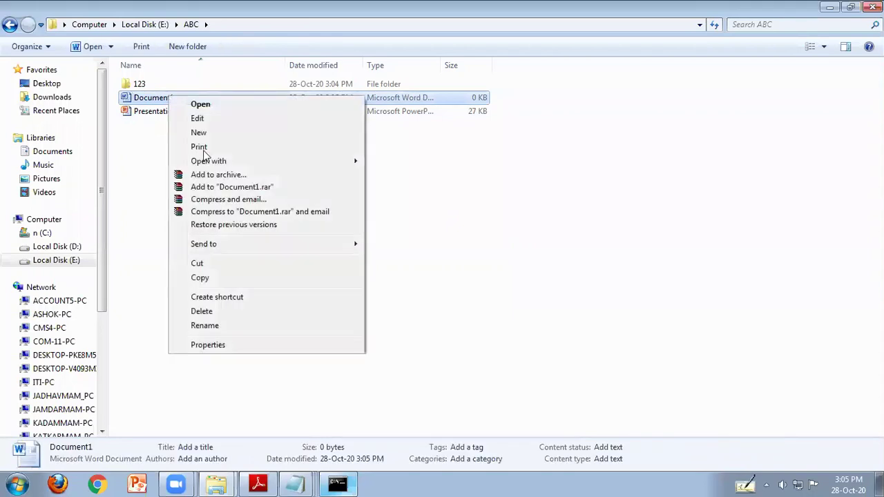
pyautogui.click(223, 345)
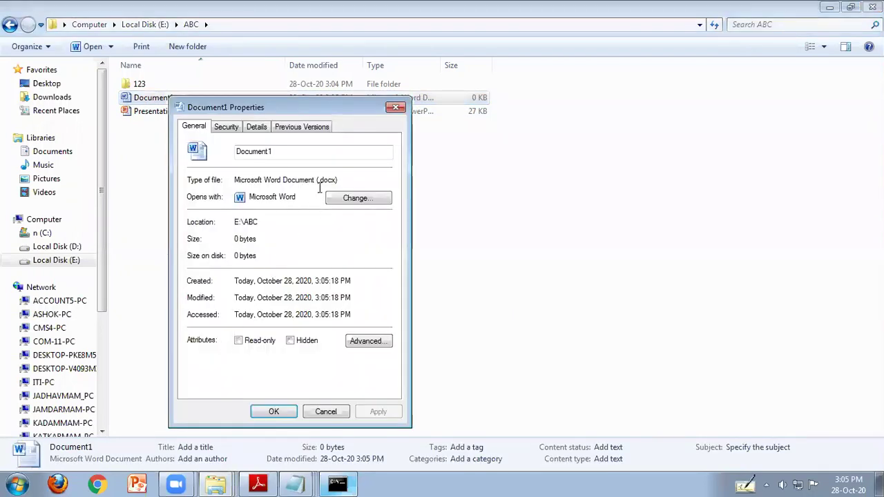
pyautogui.moveTo(339, 179); pyautogui.dragTo(314, 179)
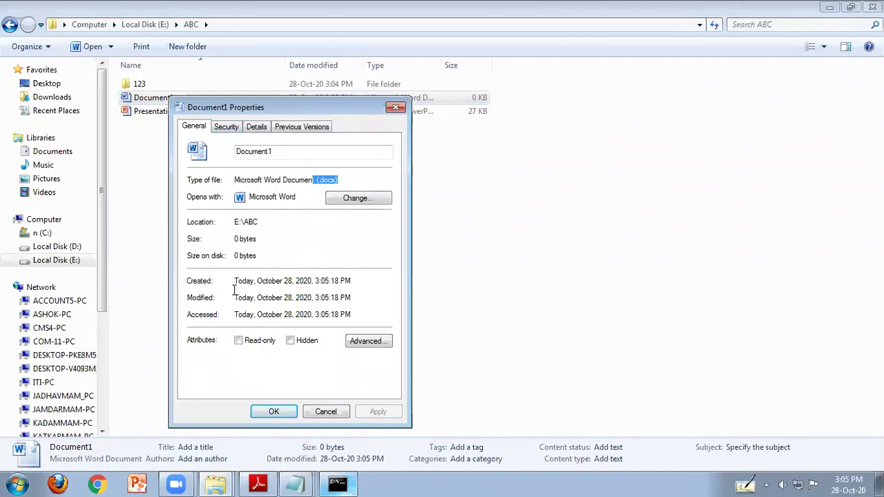
# Check the size and the created, modified and accessed dates in Document1's properties, closing the dialog when finished
pyautogui.moveTo(259, 256); pyautogui.dragTo(230, 241)
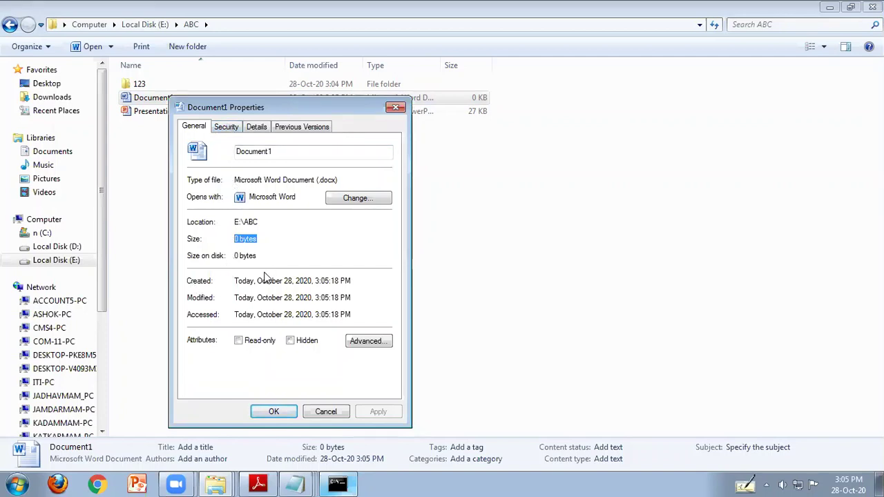
pyautogui.moveTo(357, 315); pyautogui.dragTo(216, 284)
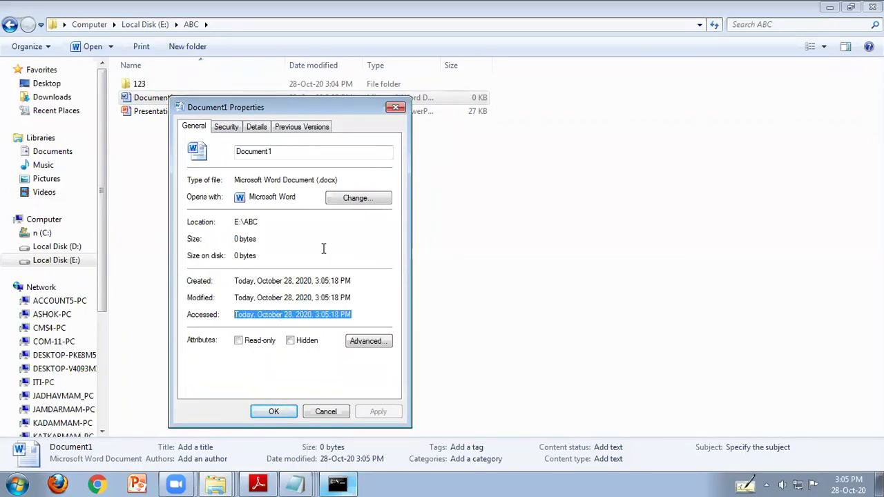
pyautogui.click(283, 412)
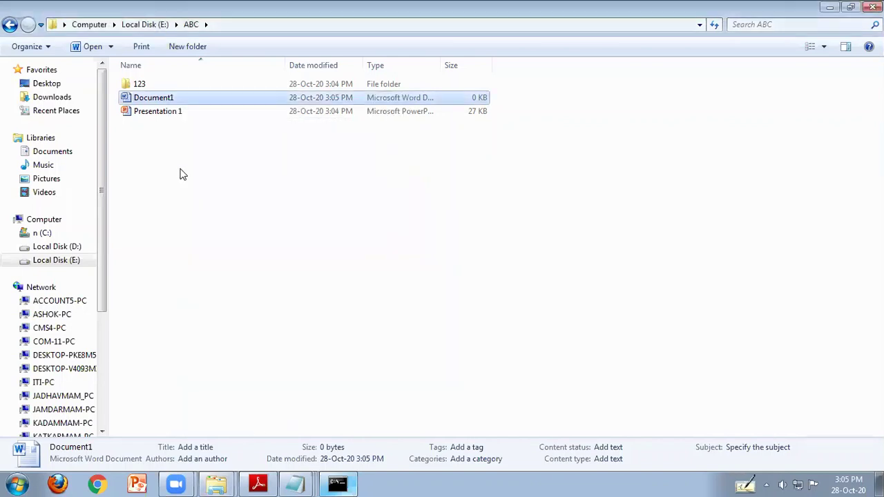
# Create a new Microsoft Excel worksheet named 123 in the ABC folder
pyautogui.rightClick(180, 172)
pyautogui.moveTo(232, 339)
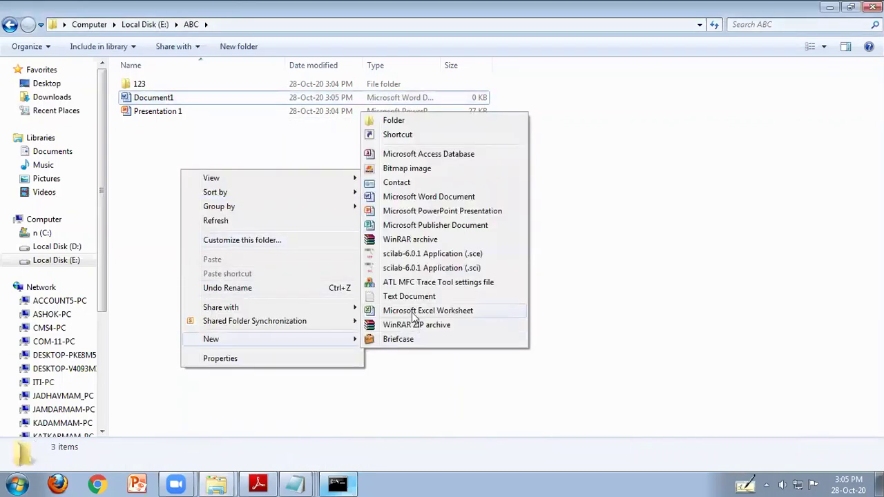
pyautogui.click(410, 310)
pyautogui.write('123')
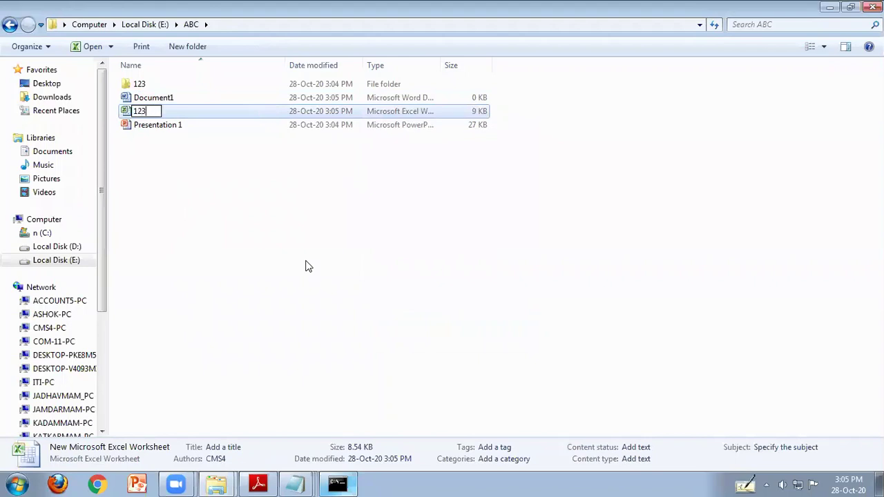
pyautogui.press('Return')
pyautogui.rightClick(151, 103)
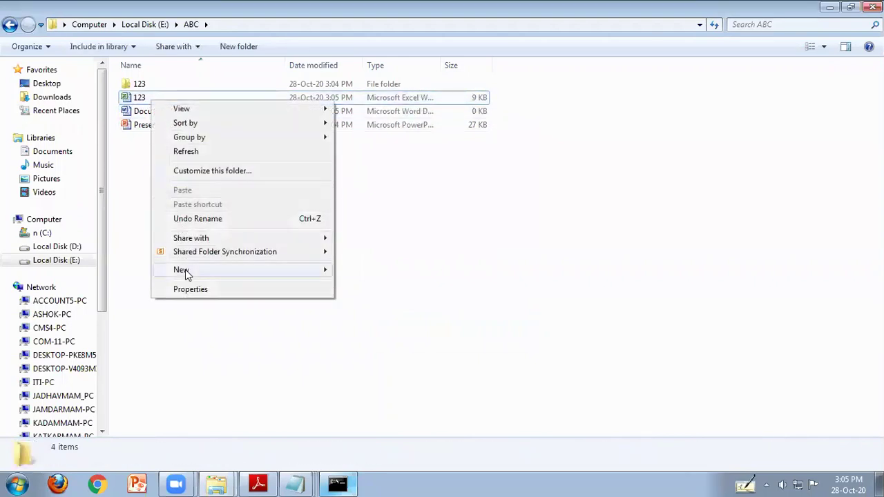
pyautogui.moveTo(185, 270)
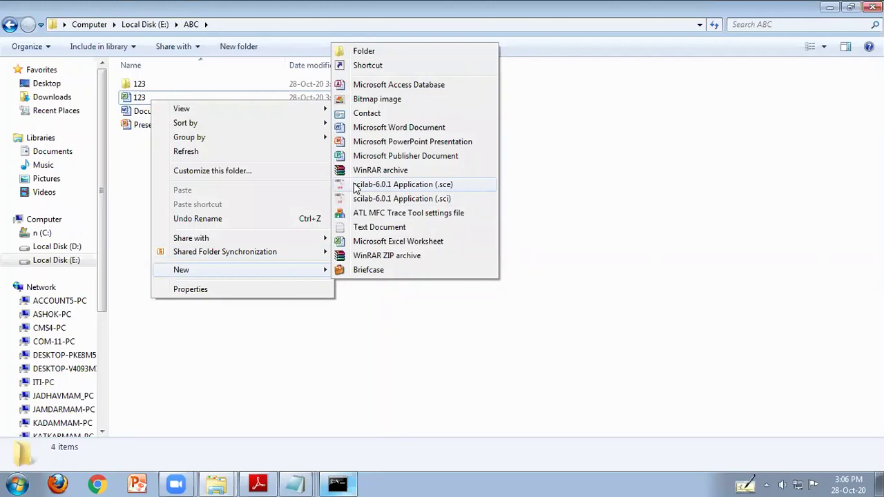
pyautogui.click(179, 289)
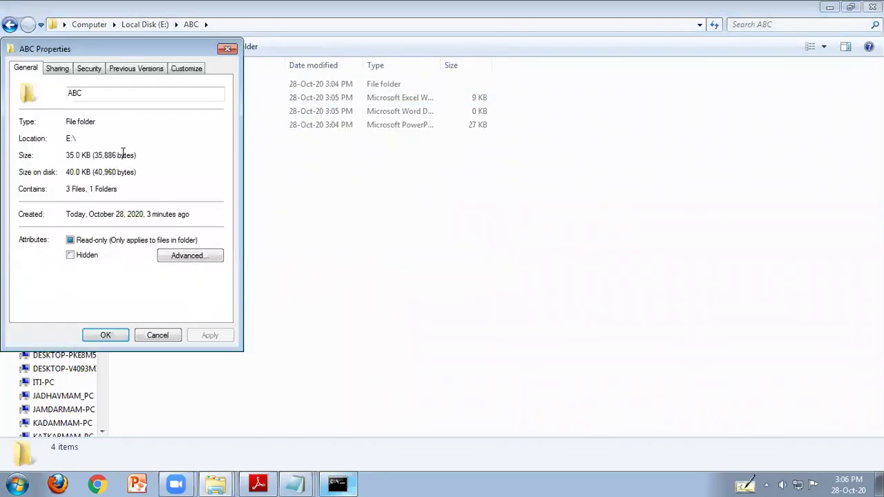
pyautogui.click(220, 51)
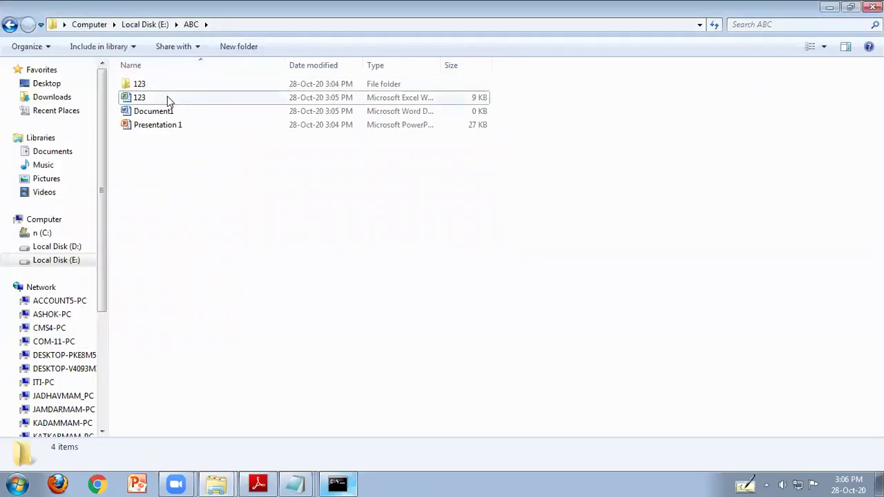
# Inspect the file type and extension in the properties of the 123 Excel worksheet, and close them
pyautogui.rightClick(155, 96)
pyautogui.click(218, 329)
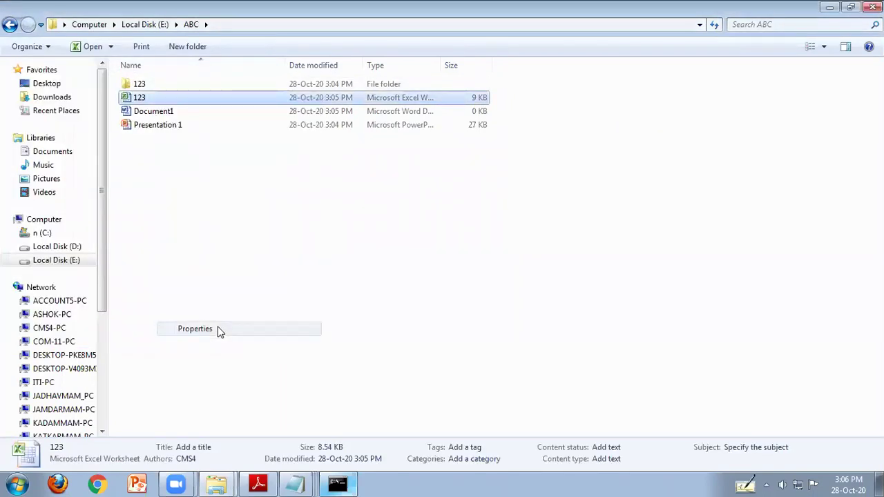
pyautogui.moveTo(323, 178); pyautogui.dragTo(307, 180)
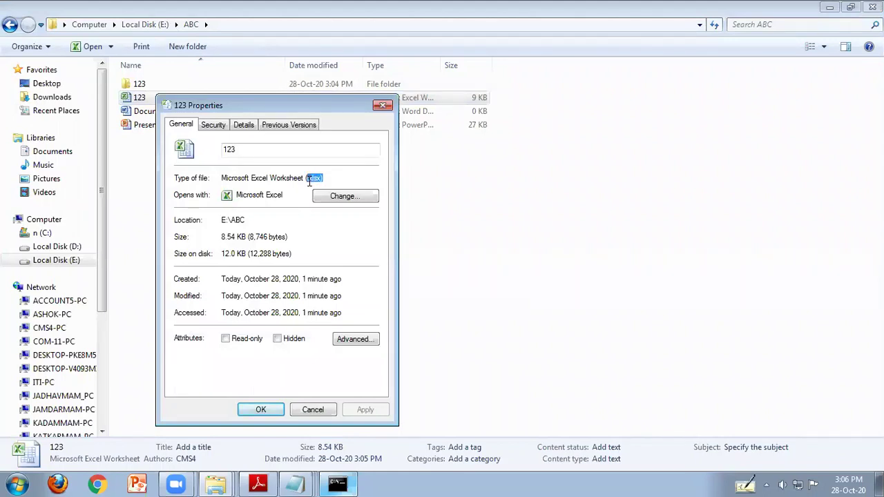
pyautogui.click(381, 107)
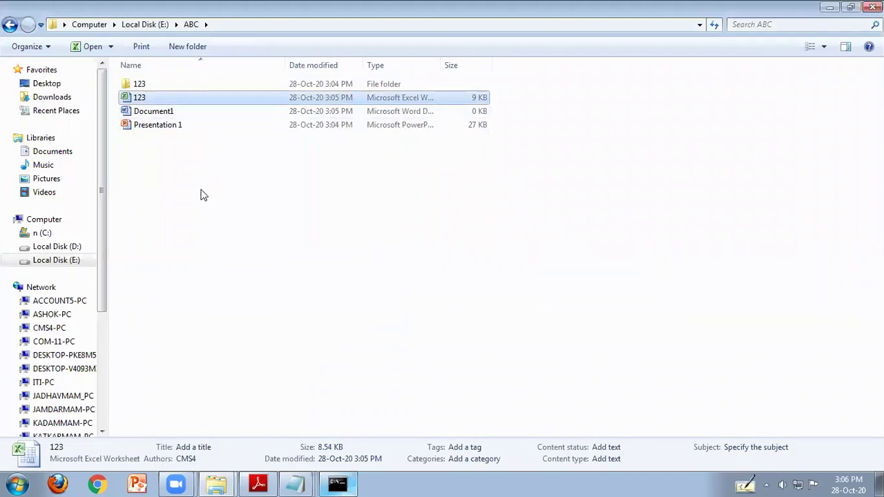
pyautogui.click(210, 240)
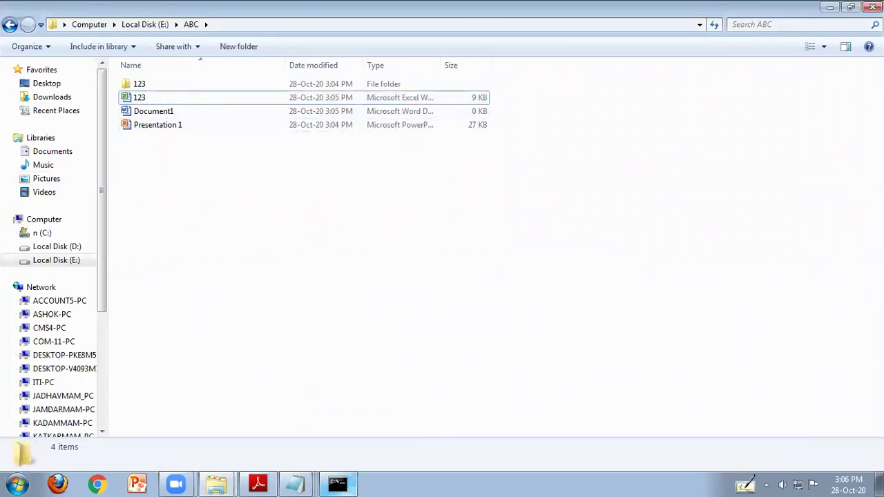
# Show the desktop and examine which new item types can be created there, as well as the existing folders and archives
pyautogui.press('super+d')
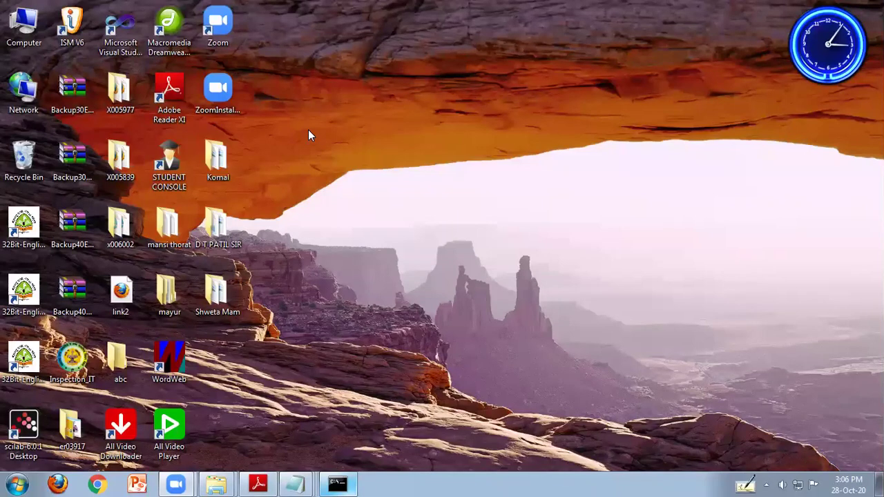
pyautogui.rightClick(308, 130)
pyautogui.moveTo(368, 310)
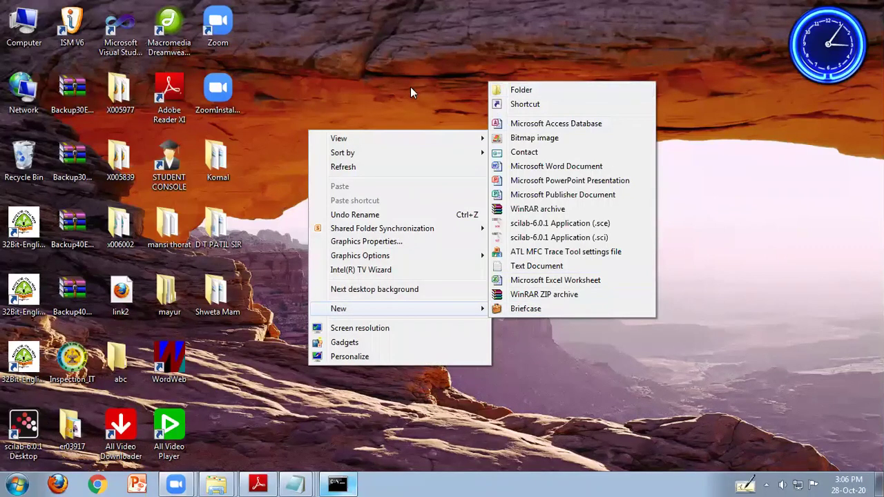
pyautogui.click(216, 207)
pyautogui.moveTo(243, 116); pyautogui.dragTo(195, 345)
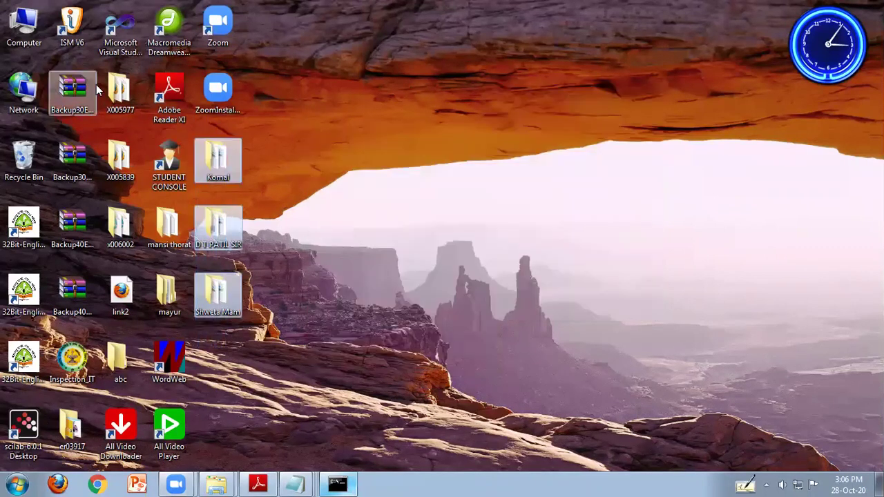
pyautogui.moveTo(72, 89)
pyautogui.mouseDown()
pyautogui.moveTo(121, 215)
pyautogui.moveTo(71, 89)
pyautogui.mouseUp()
# Refresh the desktop
pyautogui.rightClick(417, 44)
pyautogui.click(455, 83)
pyautogui.rightClick(454, 81)
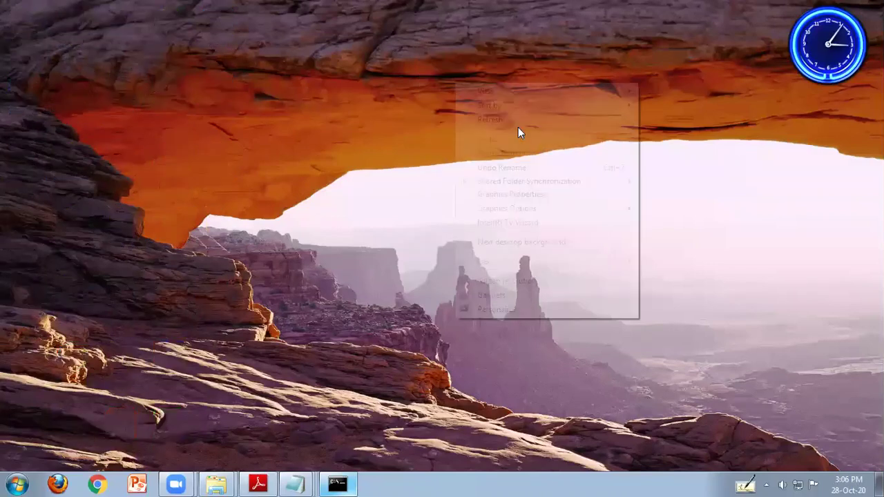
pyautogui.click(515, 121)
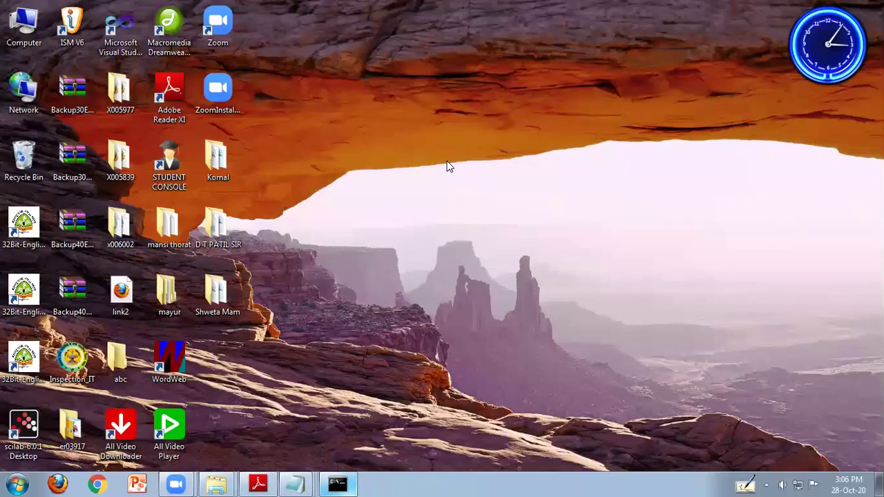
# Open the ABC folder on Local Disk (E:) from Computer
pyautogui.doubleClick(28, 35)
pyautogui.doubleClick(178, 77)
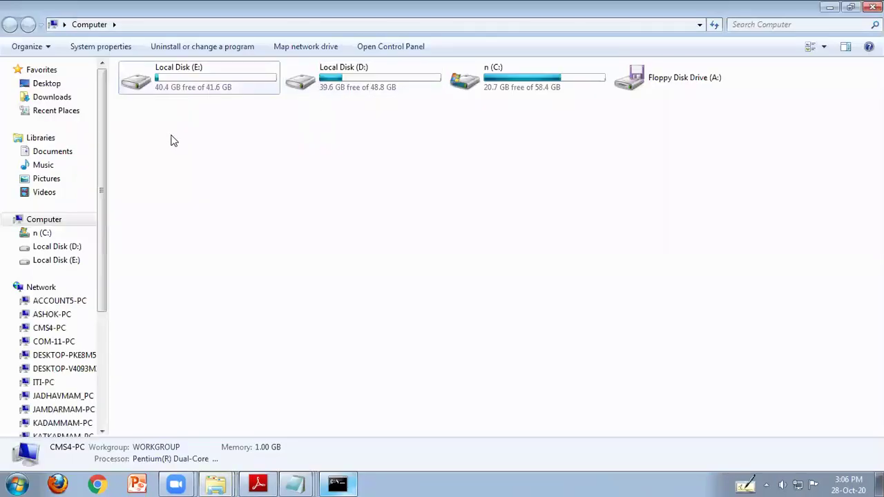
pyautogui.doubleClick(158, 87)
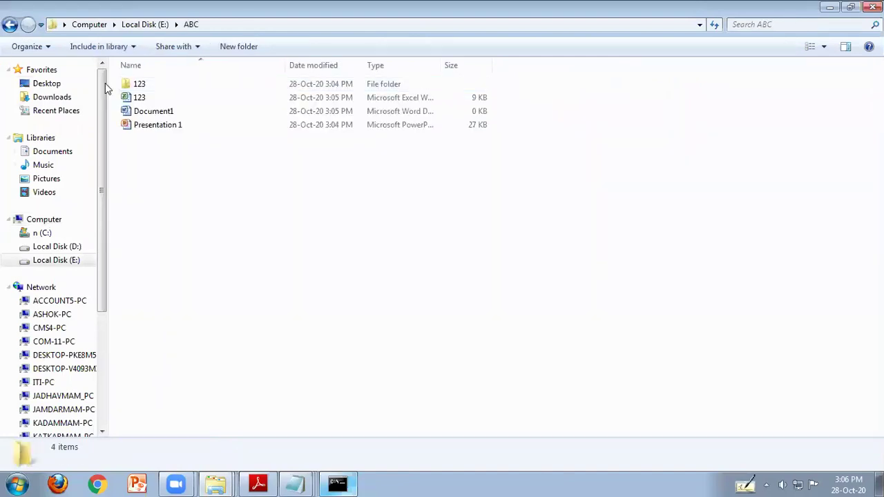
# Request deletion of the Presentation 1 file and dismiss the confirmation without deleting it
pyautogui.click(168, 129)
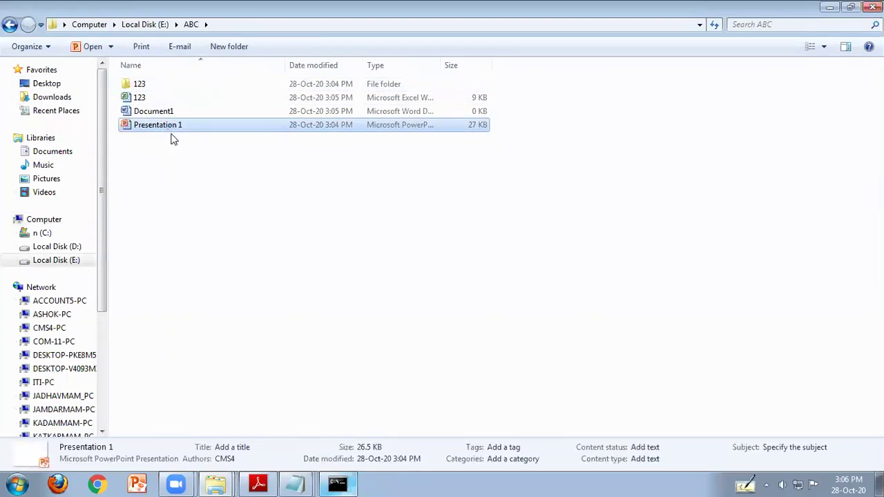
pyautogui.rightClick(177, 128)
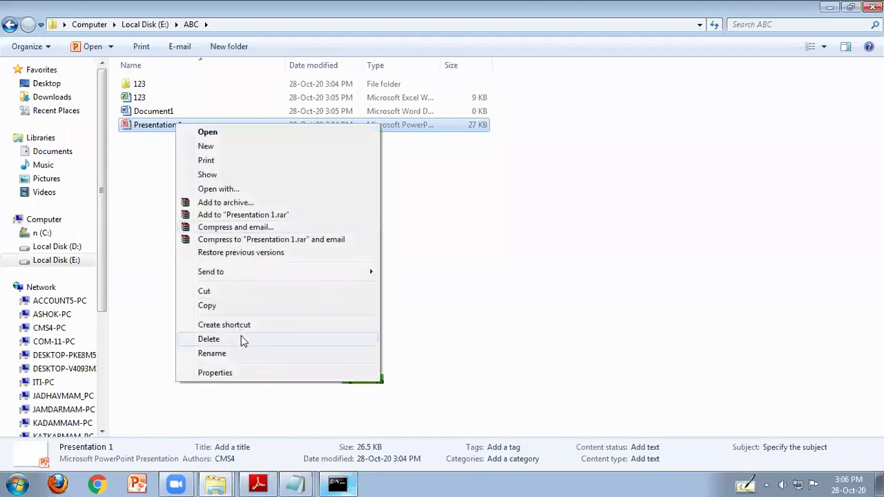
pyautogui.click(469, 255)
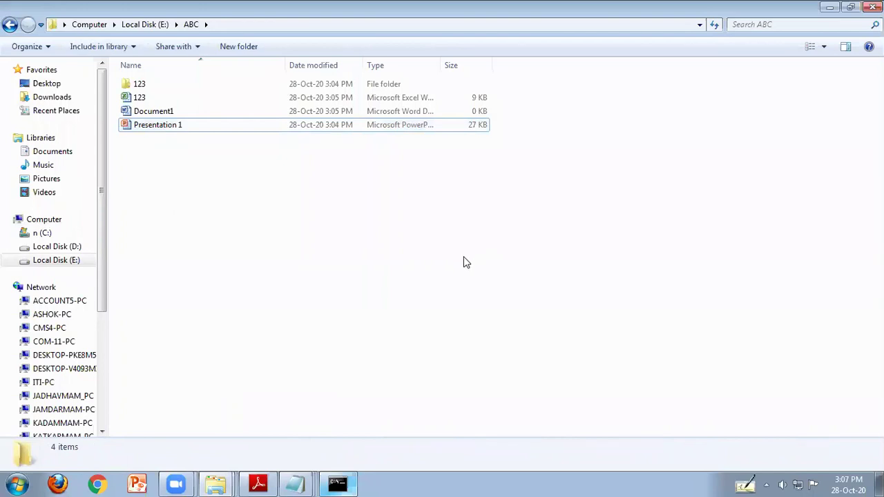
pyautogui.click(140, 131)
pyautogui.rightClick(140, 131)
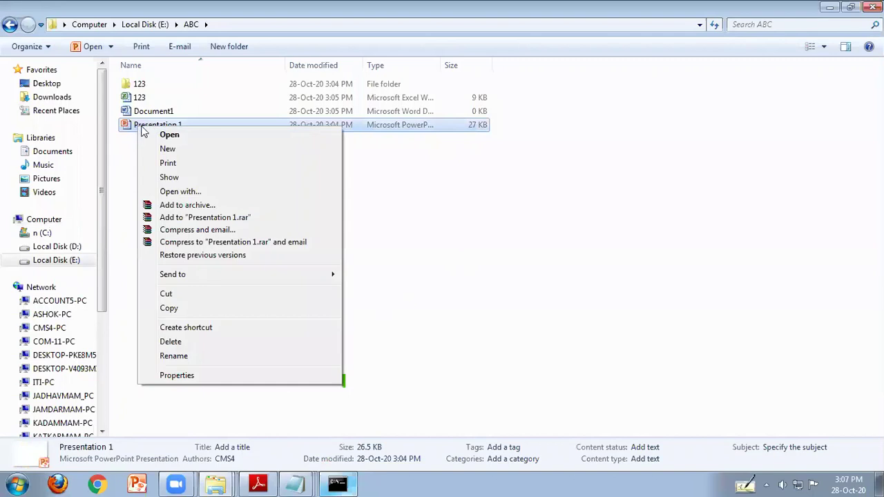
pyautogui.click(171, 342)
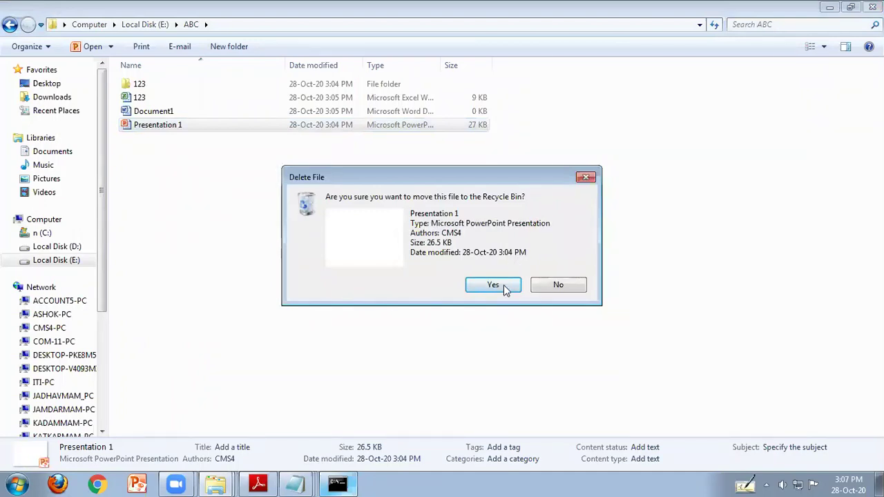
pyautogui.click(580, 180)
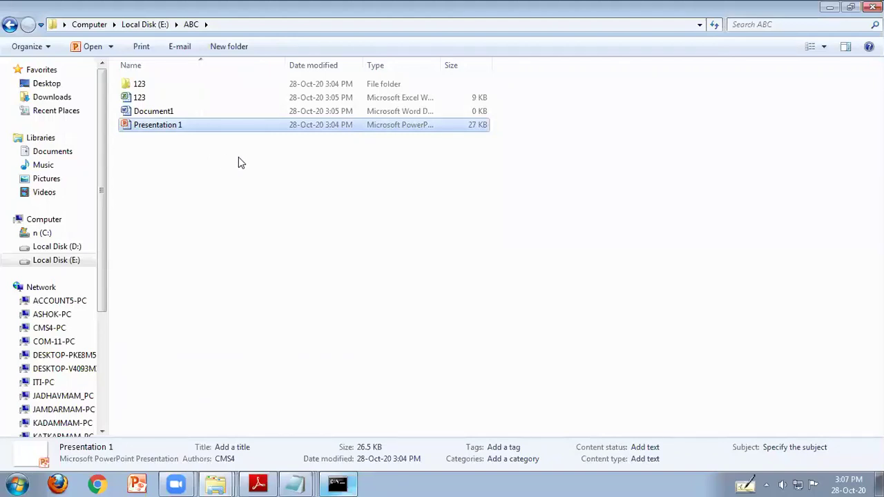
pyautogui.rightClick(144, 124)
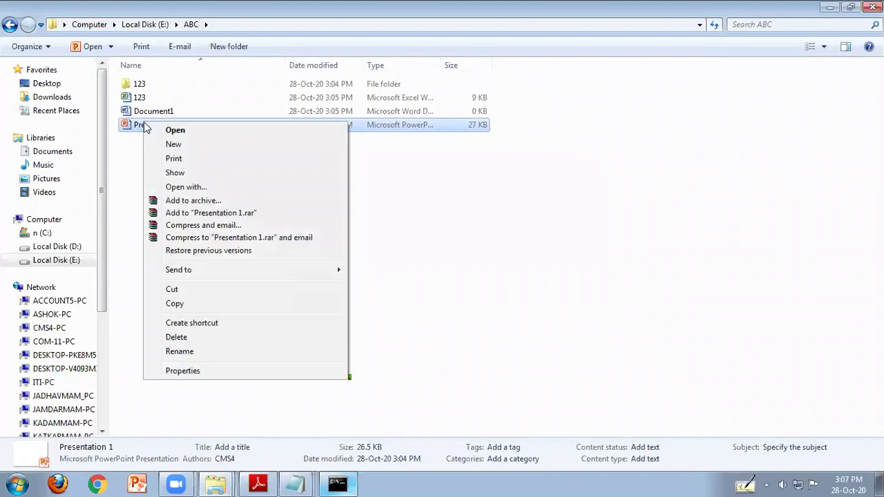
pyautogui.click(131, 178)
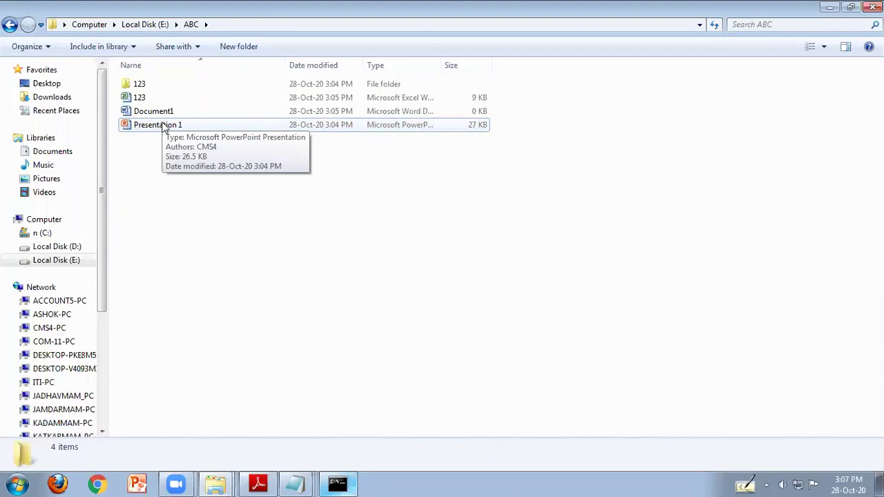
# Move the Presentation 1 file from the ABC folder into its 123 subfolder by cutting and pasting it
pyautogui.click(165, 124)
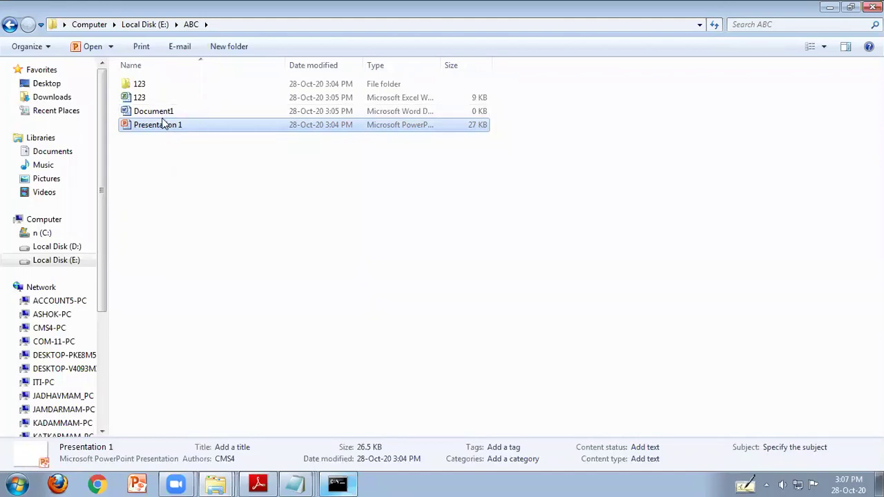
pyautogui.rightClick(163, 121)
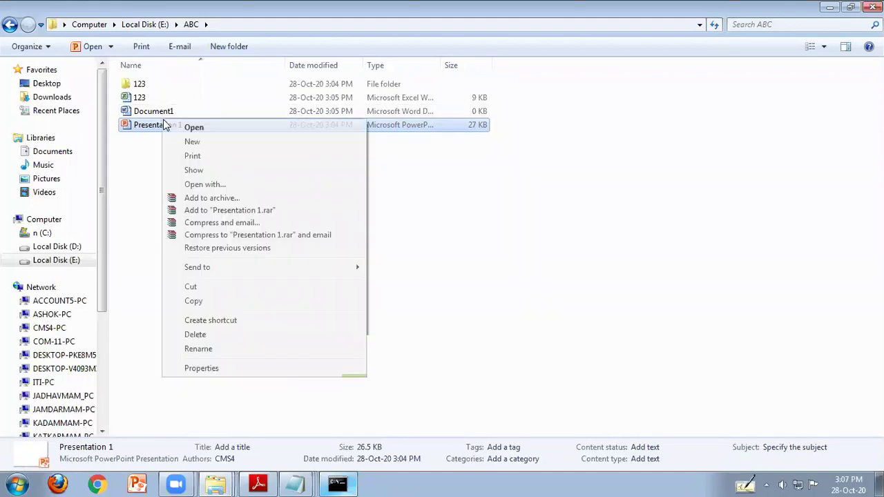
pyautogui.click(195, 286)
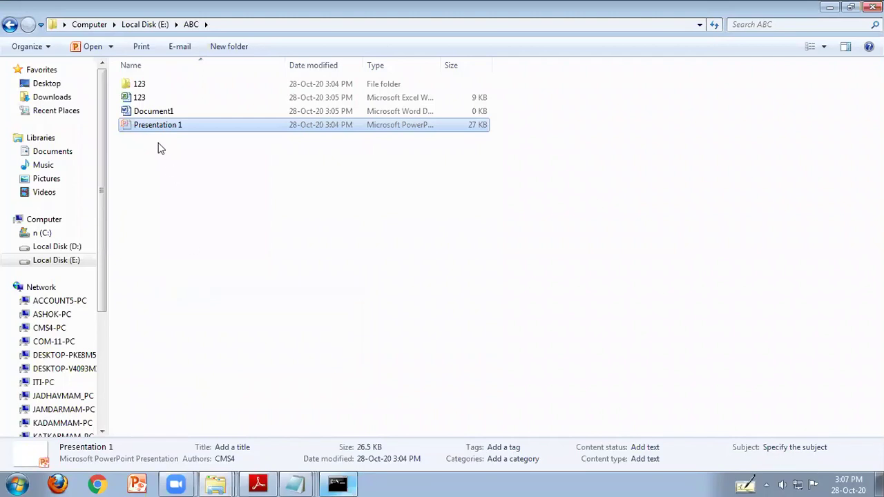
pyautogui.doubleClick(142, 86)
pyautogui.rightClick(186, 132)
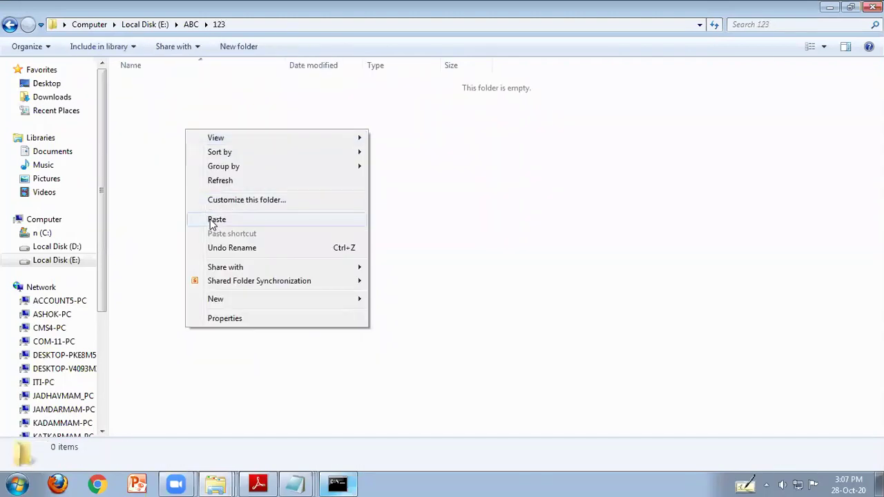
pyautogui.click(210, 221)
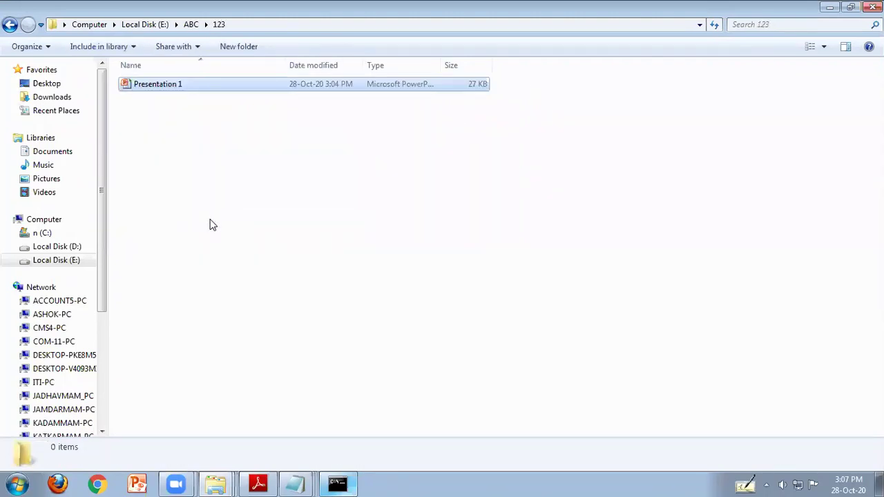
# Return to the ABC folder and refresh its contents
pyautogui.click(10, 24)
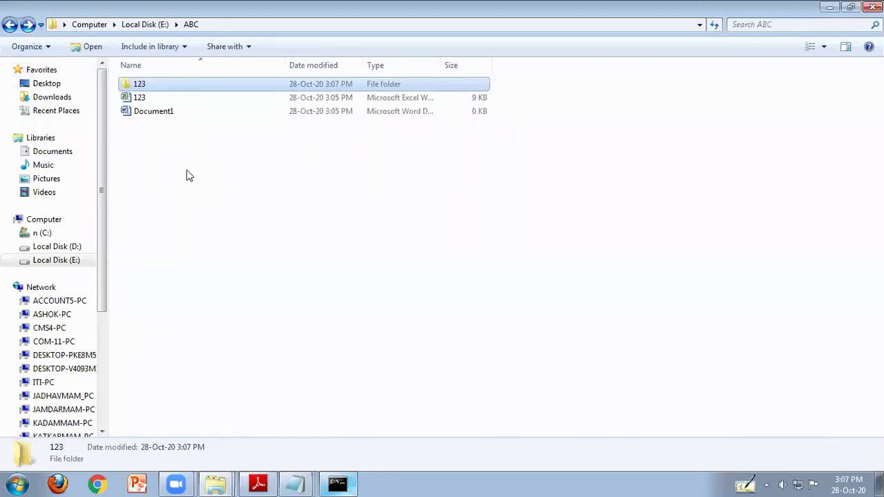
pyautogui.rightClick(155, 149)
pyautogui.click(181, 201)
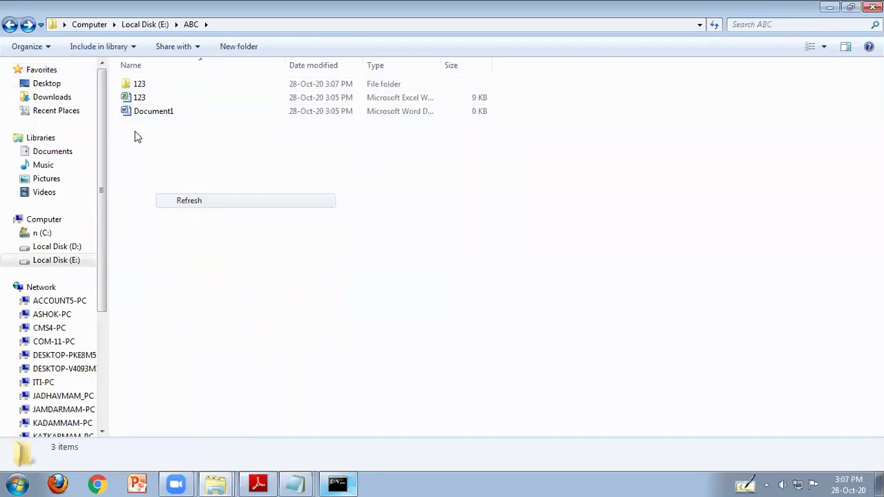
# Copy the Document1 file from the ABC folder into its 123 subfolder and refresh the subfolder's contents
pyautogui.rightClick(134, 131)
pyautogui.click(181, 182)
pyautogui.click(152, 117)
pyautogui.rightClick(152, 117)
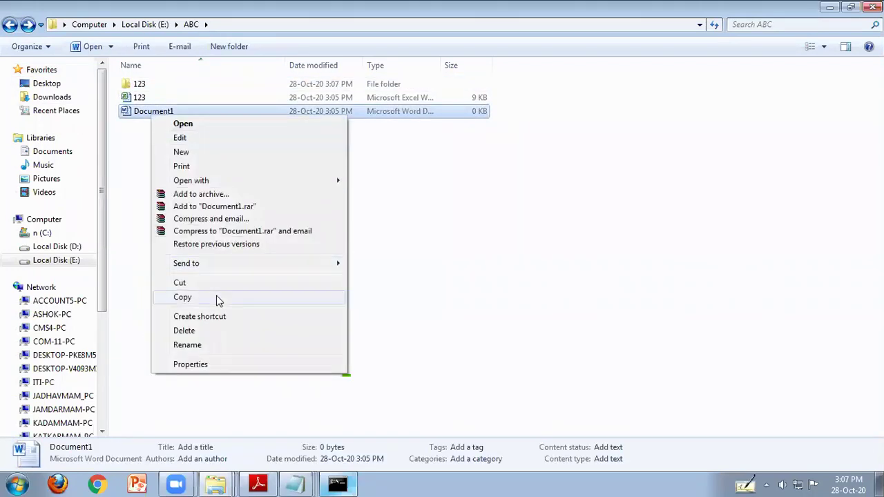
pyautogui.click(217, 297)
pyautogui.doubleClick(154, 85)
pyautogui.rightClick(190, 196)
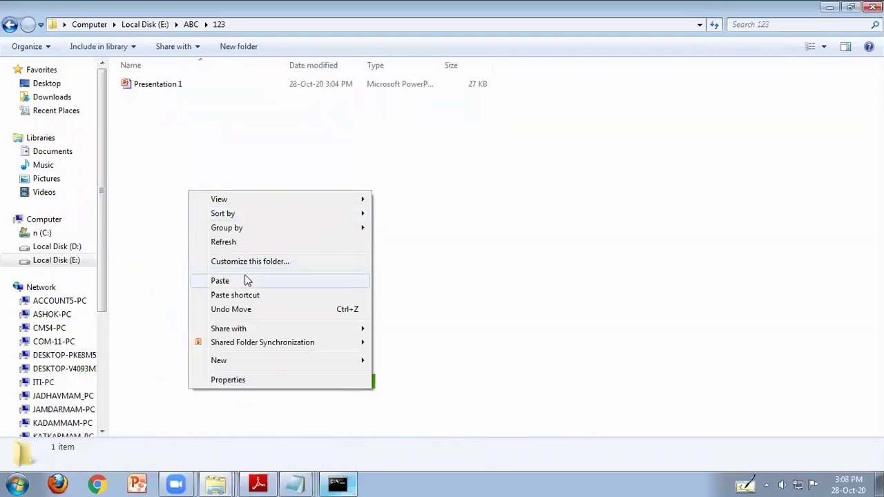
pyautogui.click(245, 279)
pyautogui.click(252, 268)
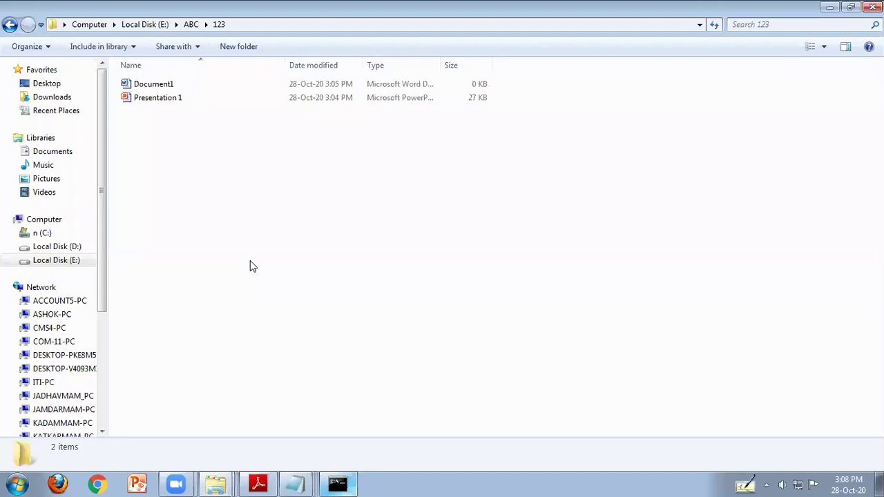
pyautogui.rightClick(250, 263)
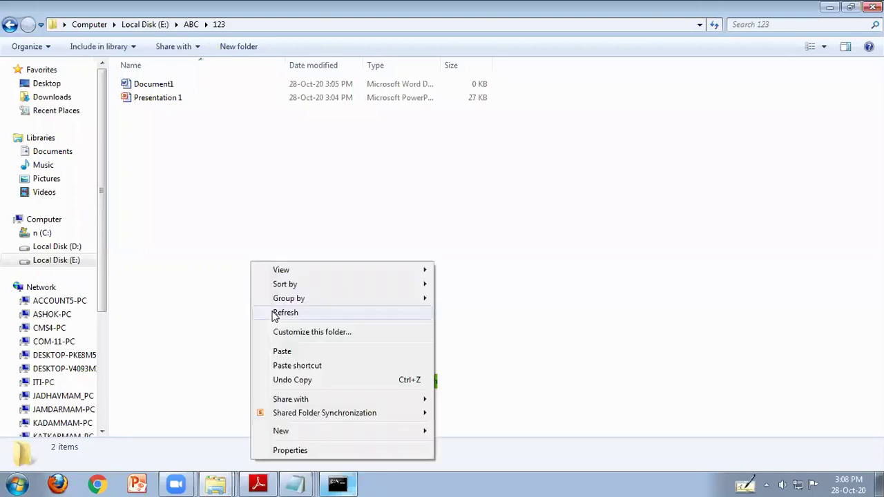
pyautogui.click(275, 314)
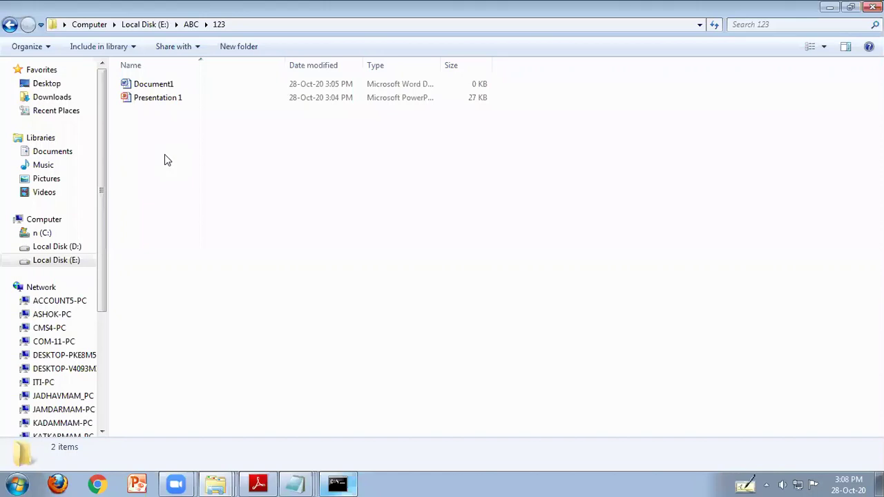
pyautogui.click(174, 102)
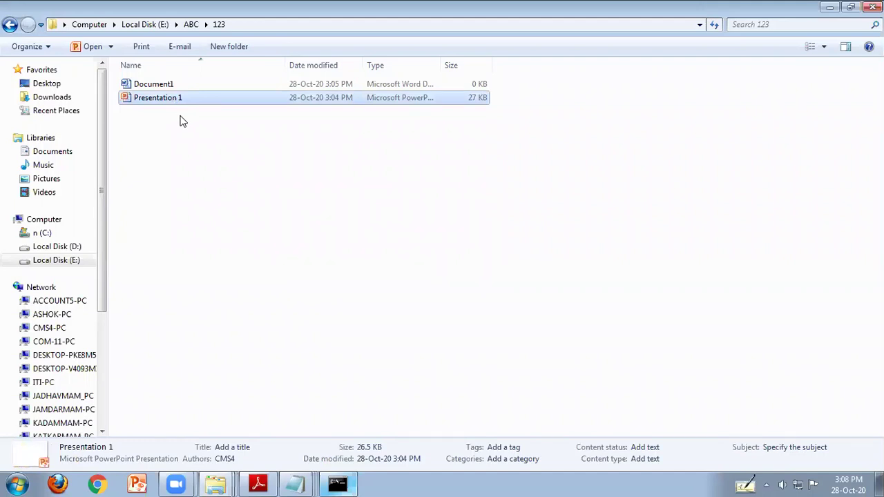
pyautogui.rightClick(181, 133)
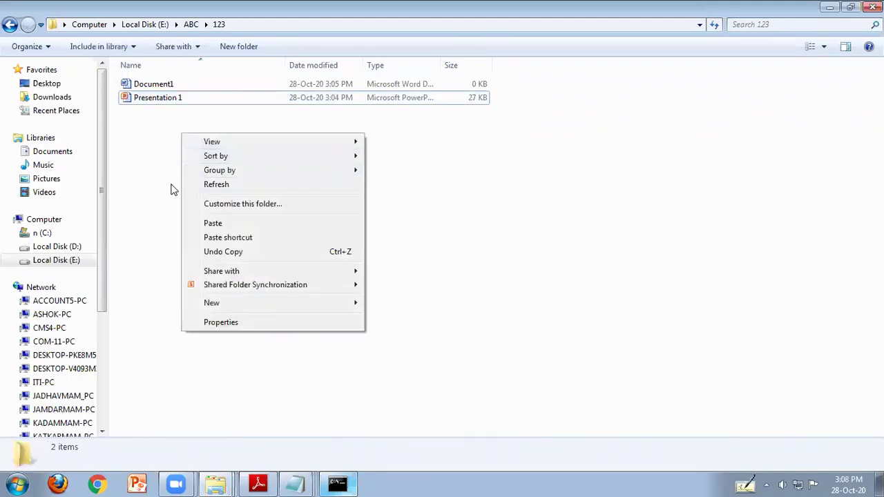
pyautogui.click(166, 174)
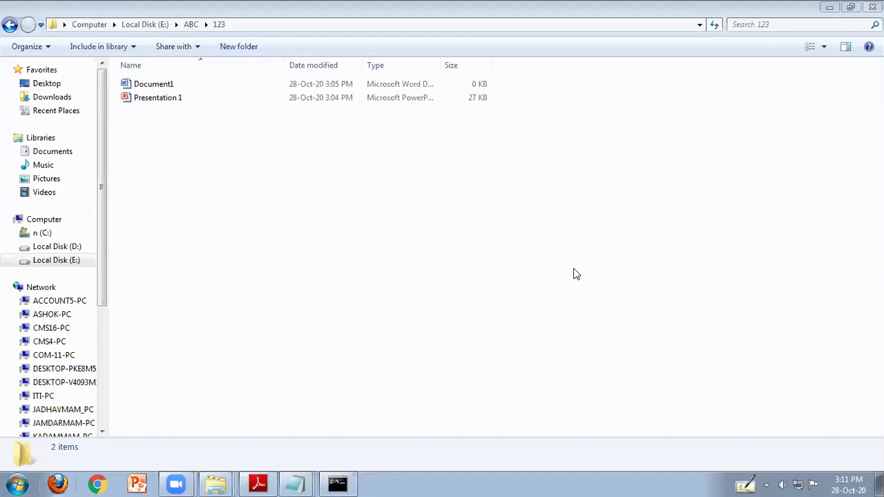
# Refresh the contents of the 123 folder several times
pyautogui.rightClick(454, 249)
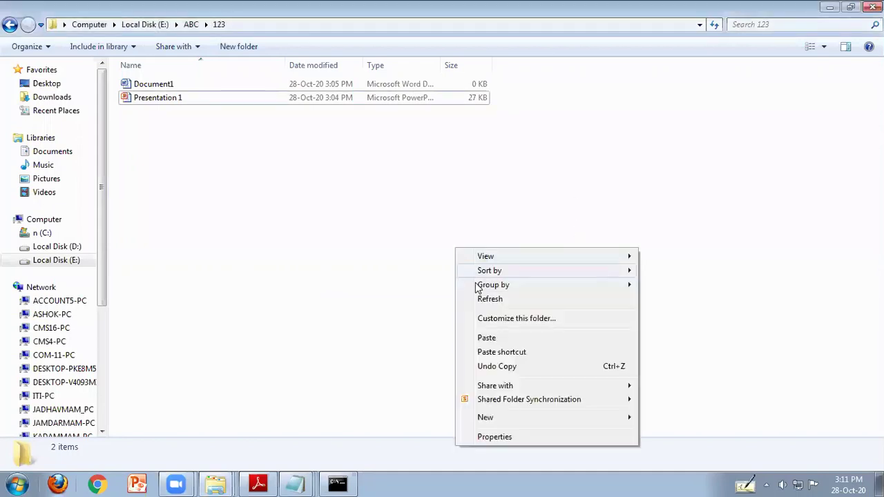
pyautogui.click(483, 305)
pyautogui.rightClick(203, 105)
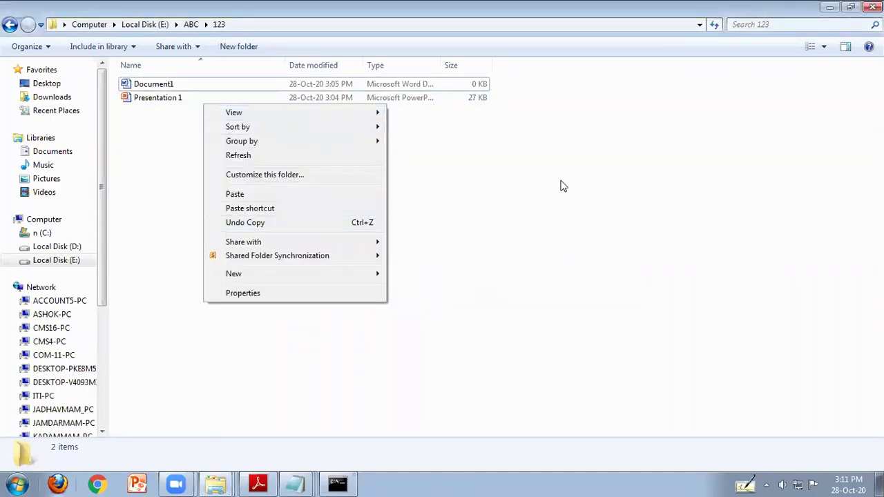
pyautogui.rightClick(560, 181)
pyautogui.click(590, 235)
pyautogui.rightClick(296, 187)
pyautogui.click(330, 238)
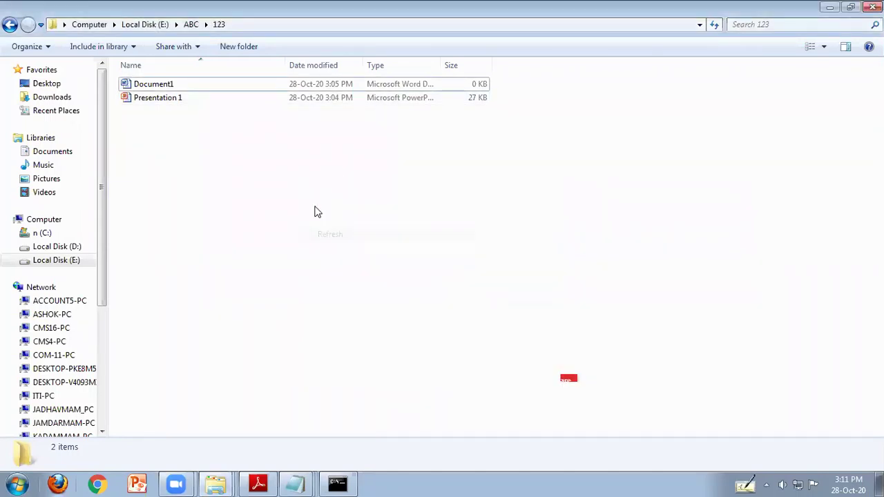
pyautogui.rightClick(316, 208)
pyautogui.click(345, 258)
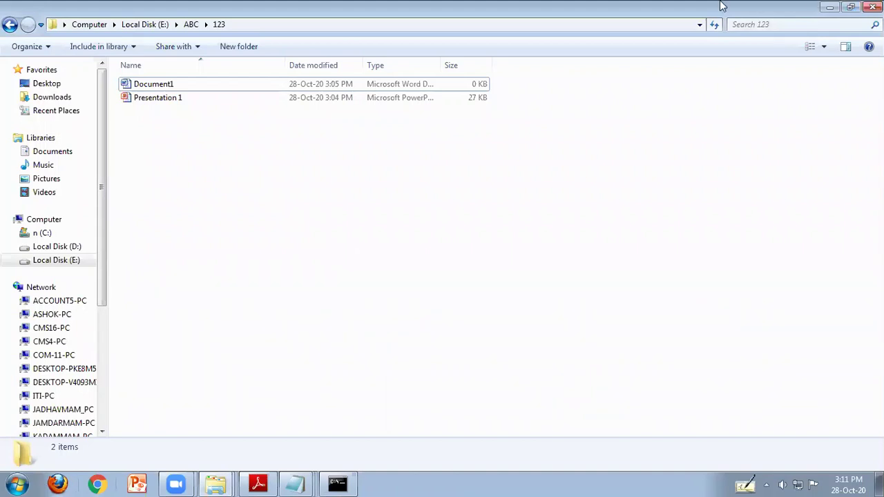
# Open the Recycle Bin from the desktop, highlight all of its items and clear the selection without restoring anything
pyautogui.press('super+d')
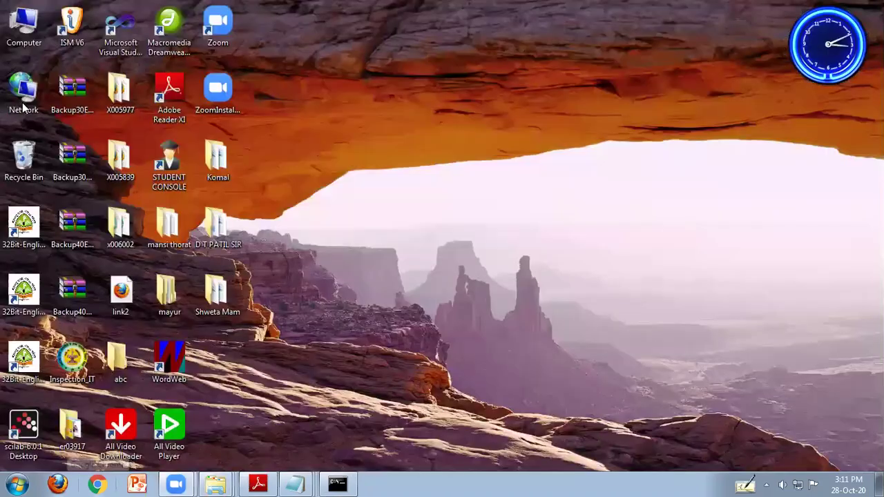
pyautogui.press('super+d')
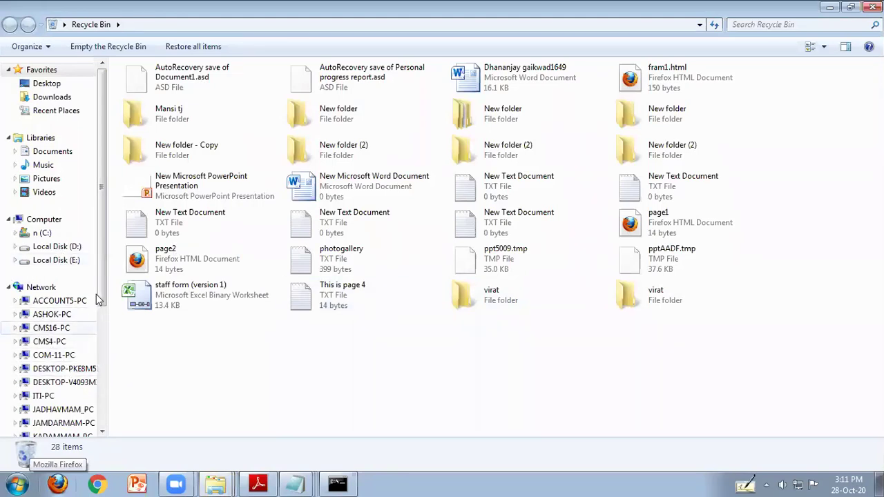
pyautogui.moveTo(100, 294); pyautogui.dragTo(124, 346)
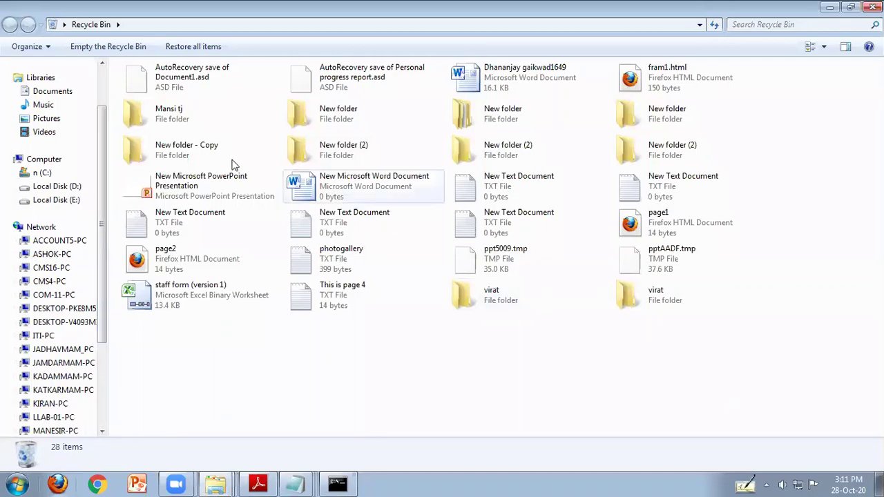
pyautogui.moveTo(757, 360); pyautogui.dragTo(119, 58)
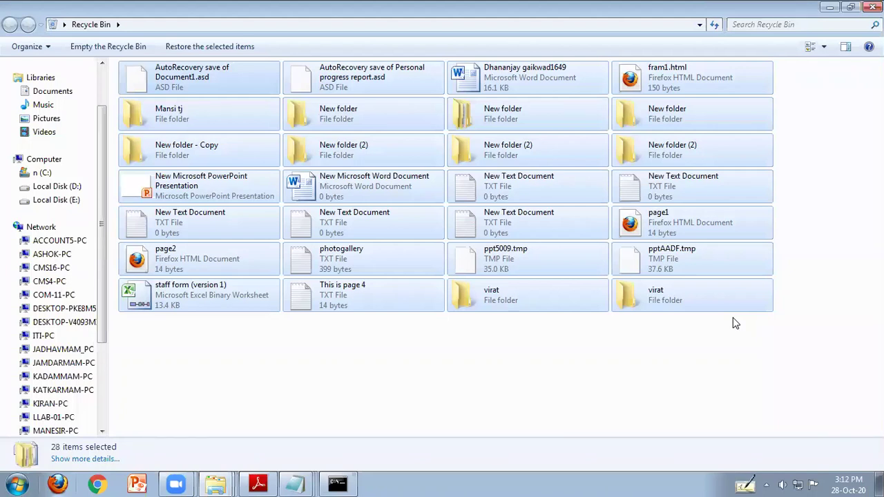
pyautogui.click(760, 340)
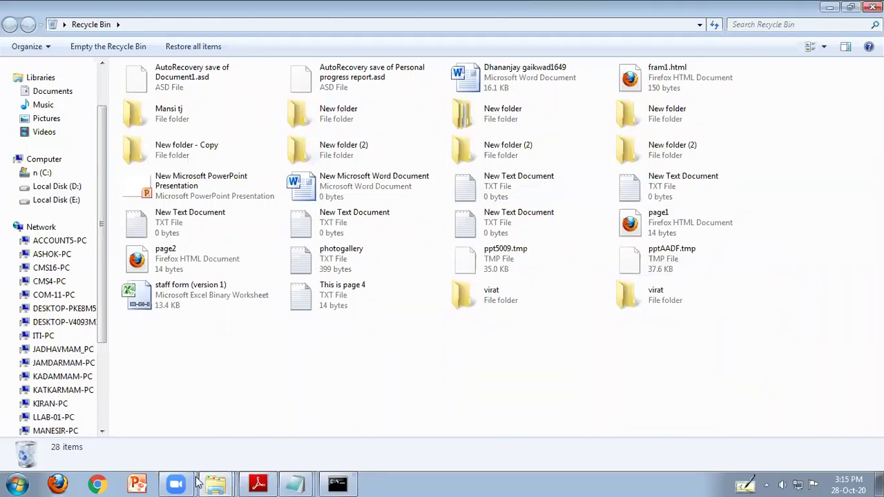
# Switch to COMP-231=3rd sem.pdf in Adobe Reader, zoom out to 75% and go to Practical 5, Word Processing 2, on page 38
pyautogui.click(260, 483)
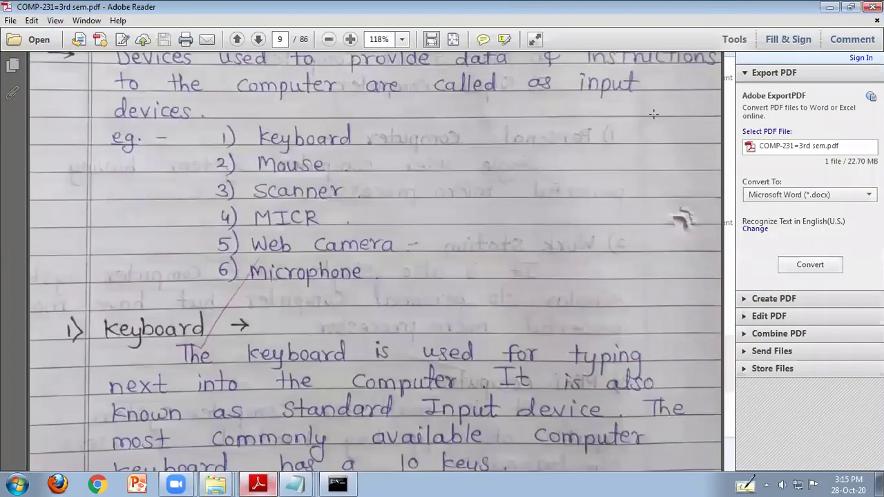
pyautogui.scroll(-3, 731, 104)
pyautogui.moveTo(728, 119); pyautogui.dragTo(704, 277)
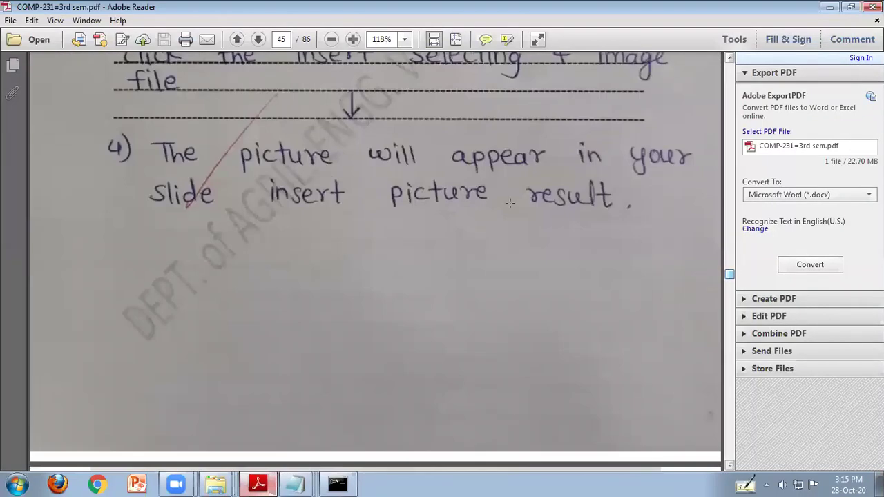
pyautogui.click(331, 39)
pyautogui.click(332, 39)
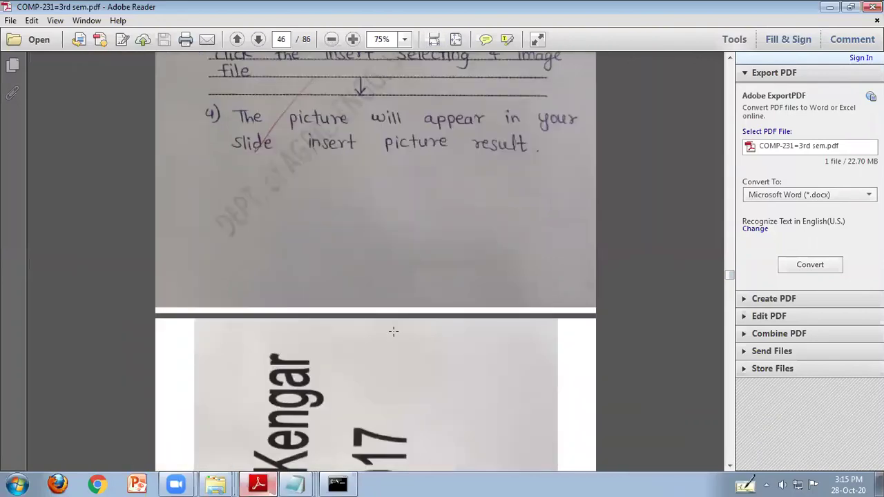
pyautogui.scroll(1, 456, 319)
pyautogui.moveTo(729, 273); pyautogui.dragTo(728, 241)
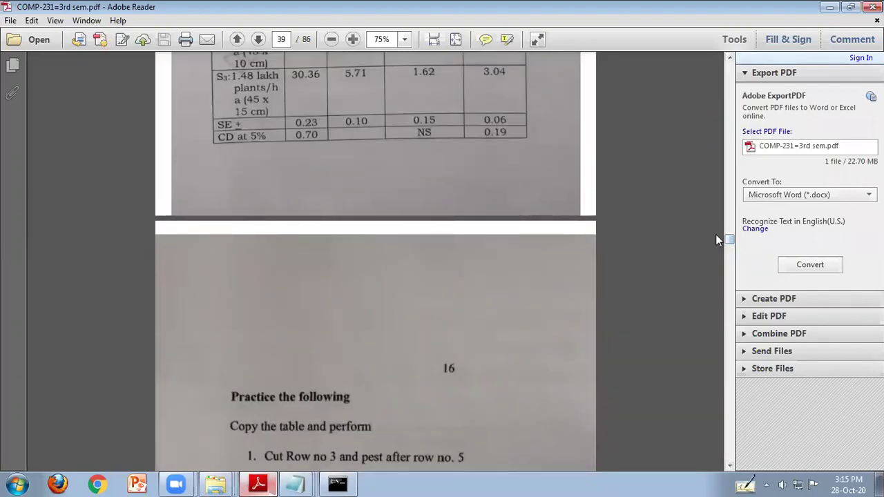
pyautogui.moveTo(729, 239); pyautogui.dragTo(728, 229)
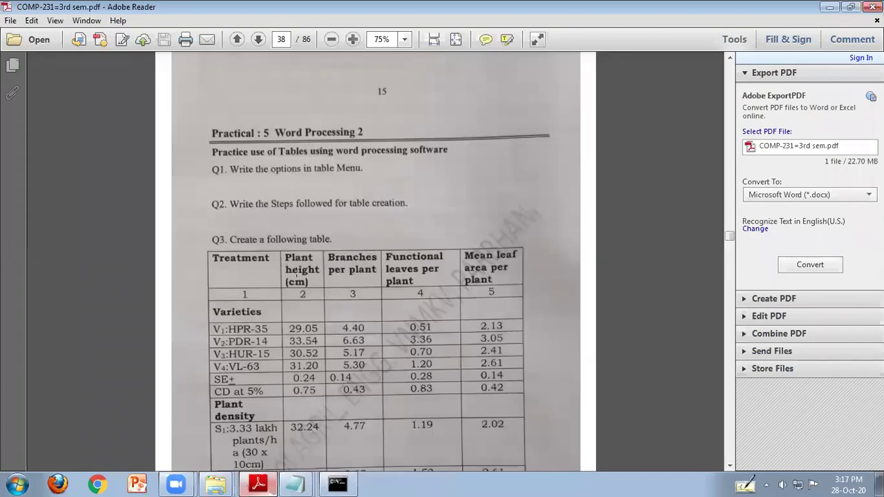
# Examine the Q3 plant treatment table on page 38 together with the "Practice the following" table exercises on page 39
pyautogui.scroll(1, 325, 432)
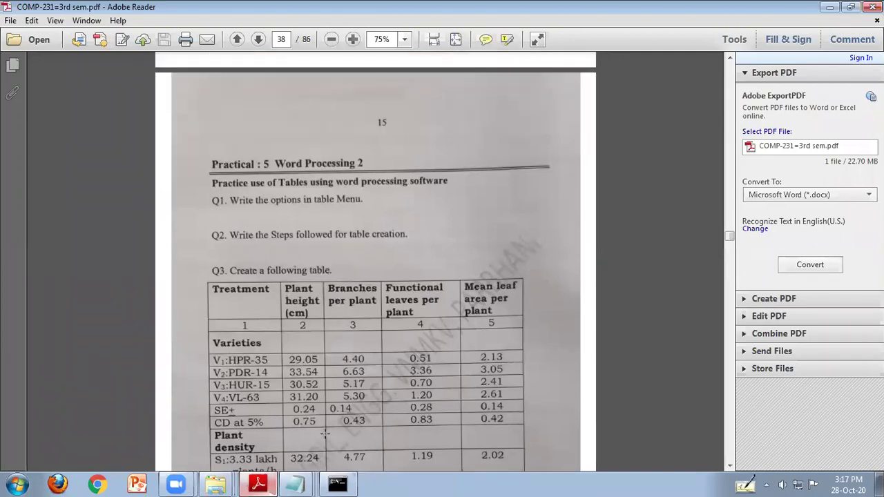
pyautogui.moveTo(728, 236); pyautogui.dragTo(730, 240)
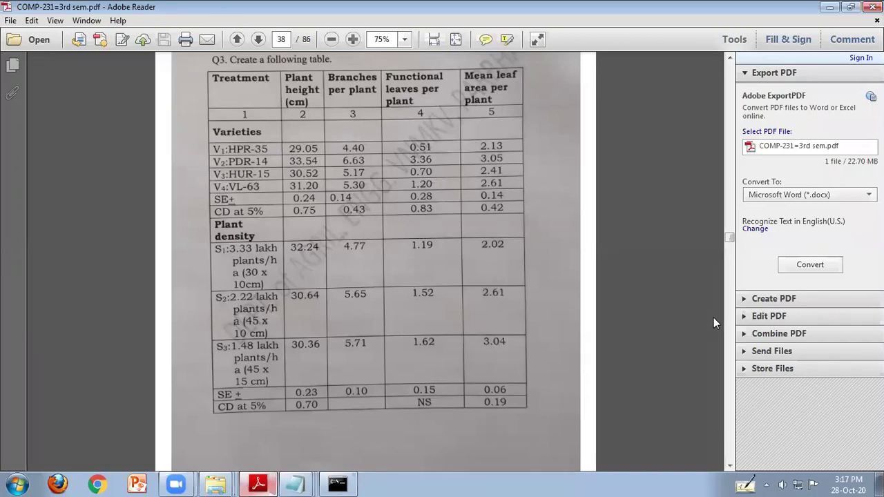
pyautogui.click(729, 466)
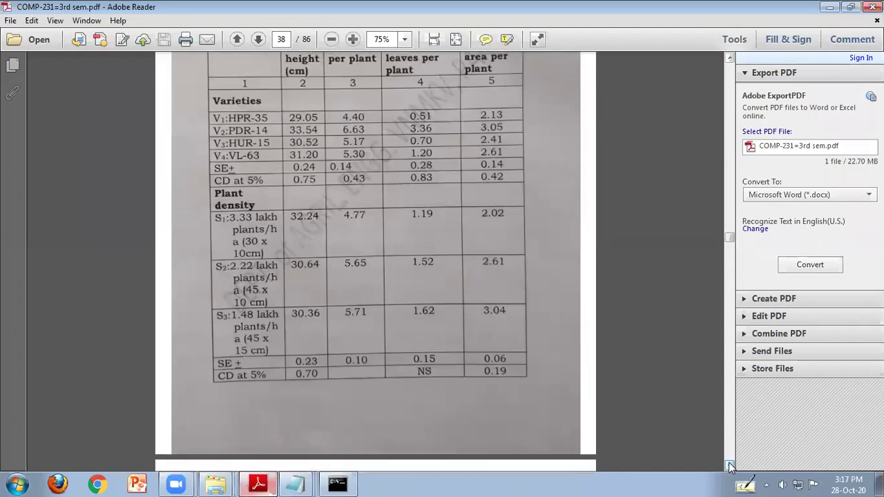
pyautogui.moveTo(729, 466); pyautogui.dragTo(729, 466)
pyautogui.click(730, 467)
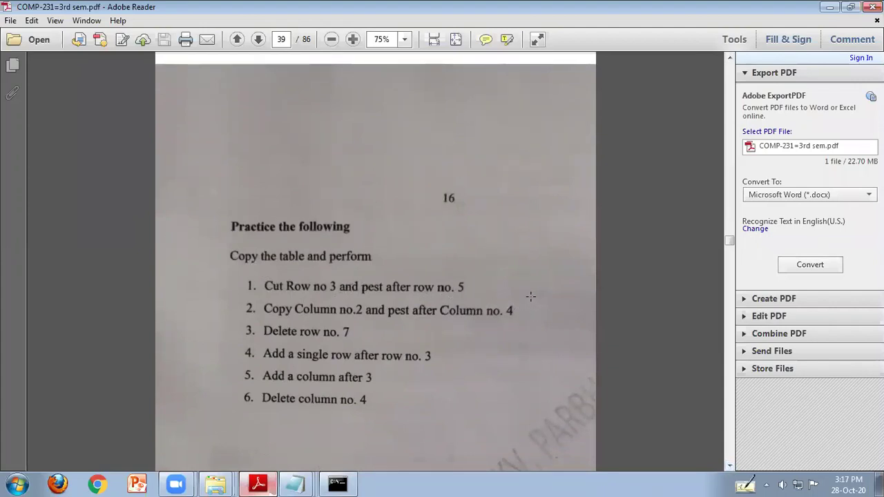
pyautogui.click(729, 58)
pyautogui.moveTo(730, 59); pyautogui.dragTo(731, 61)
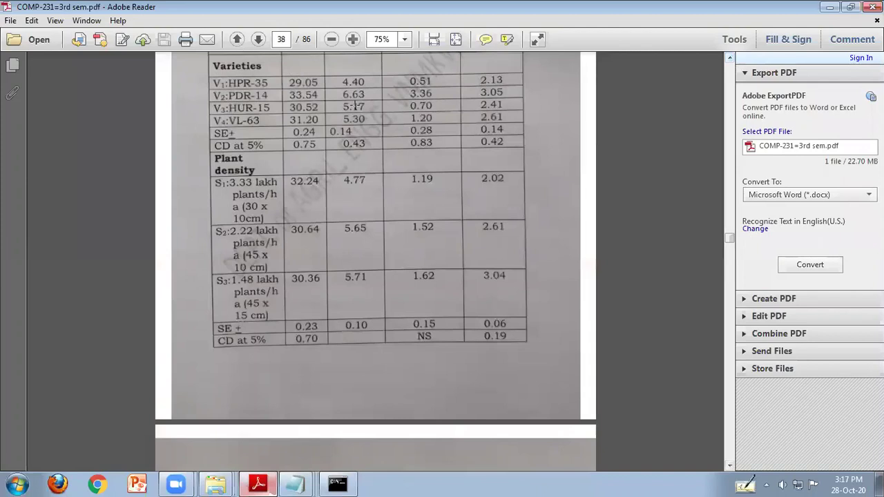
pyautogui.moveTo(731, 466); pyautogui.dragTo(734, 467)
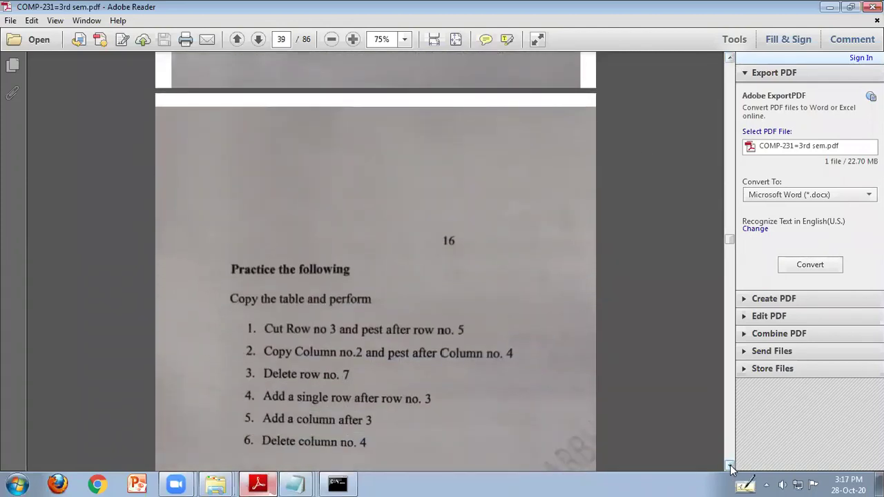
pyautogui.click(730, 467)
pyautogui.click(731, 466)
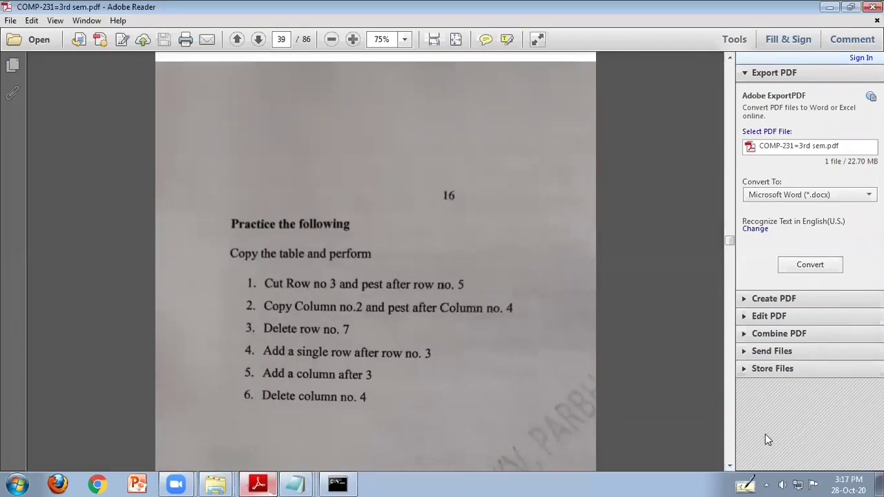
# Return to the Q3 table on page 38, highlight its "Branches per plant" column and clear the highlight
pyautogui.click(730, 60)
pyautogui.scroll(10, 731, 62)
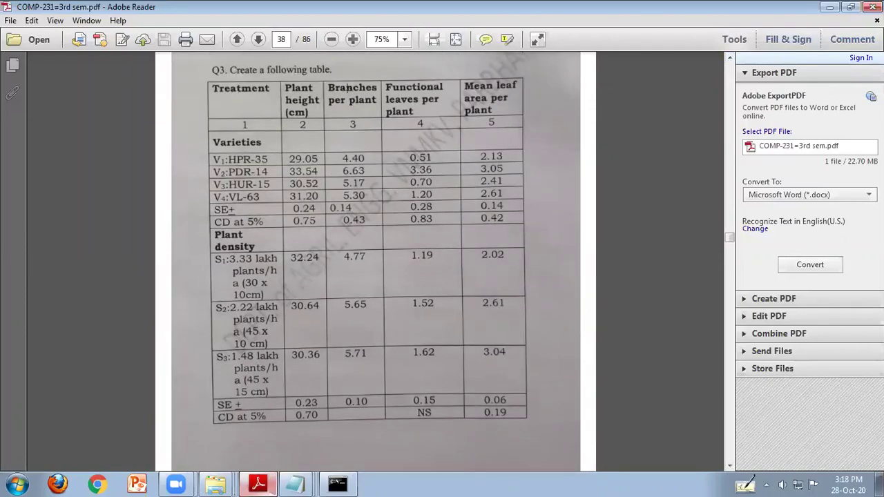
pyautogui.moveTo(352, 105); pyautogui.dragTo(374, 404)
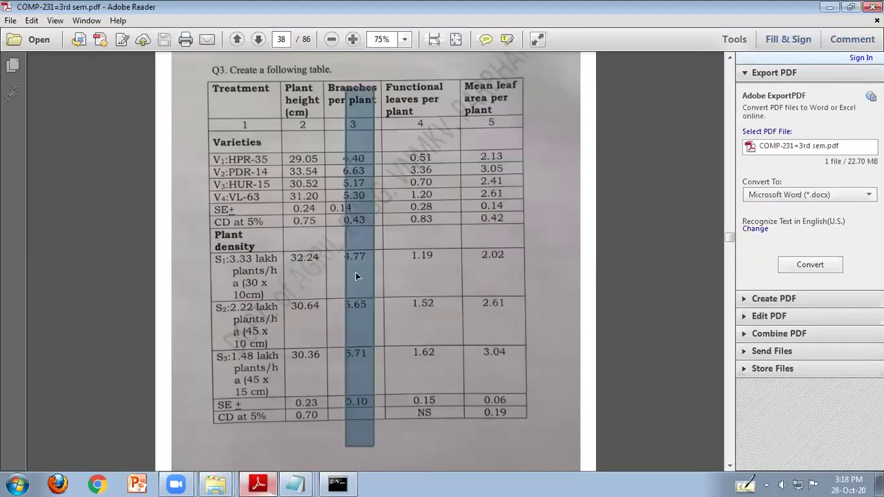
pyautogui.click(493, 256)
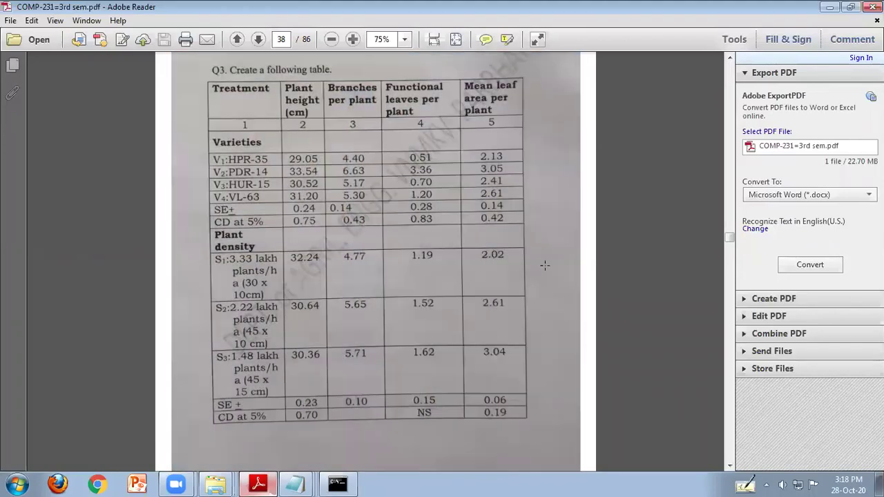
# Review the Practical 5 page from its heading through the Q3 table and on to the practice list on page 39
pyautogui.moveTo(729, 238); pyautogui.dragTo(729, 236)
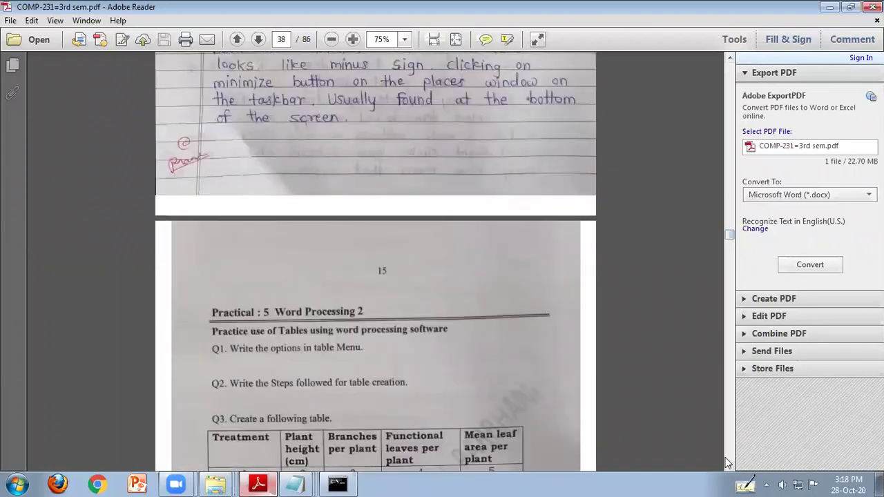
pyautogui.click(728, 464)
pyautogui.click(730, 464)
pyautogui.click(730, 463)
pyautogui.click(729, 464)
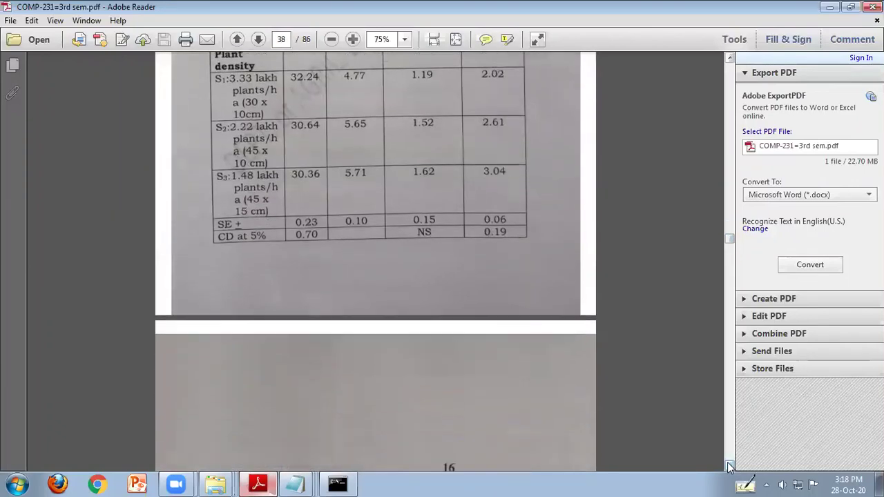
pyautogui.click(730, 464)
pyautogui.click(730, 464)
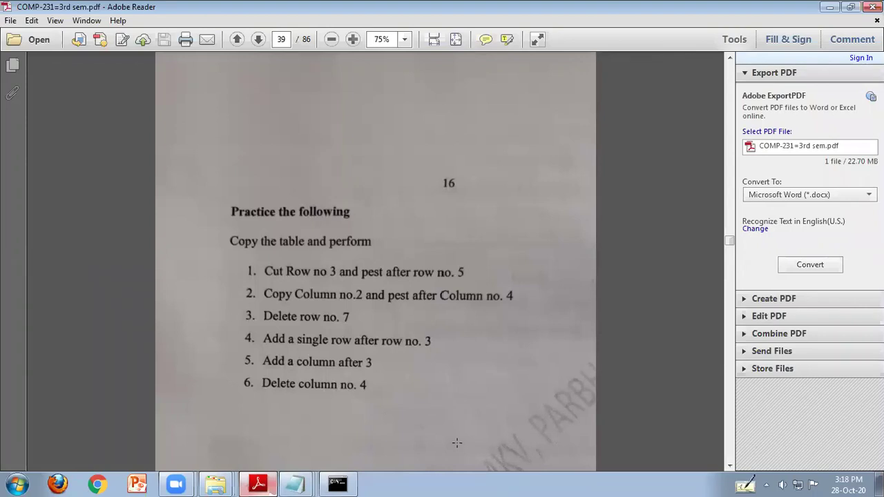
# Review the six "Practice the following" table exercises on page 39, glance at the handwritten Practical No. 5 answers and return to the exercises
pyautogui.click(405, 398)
pyautogui.click(413, 423)
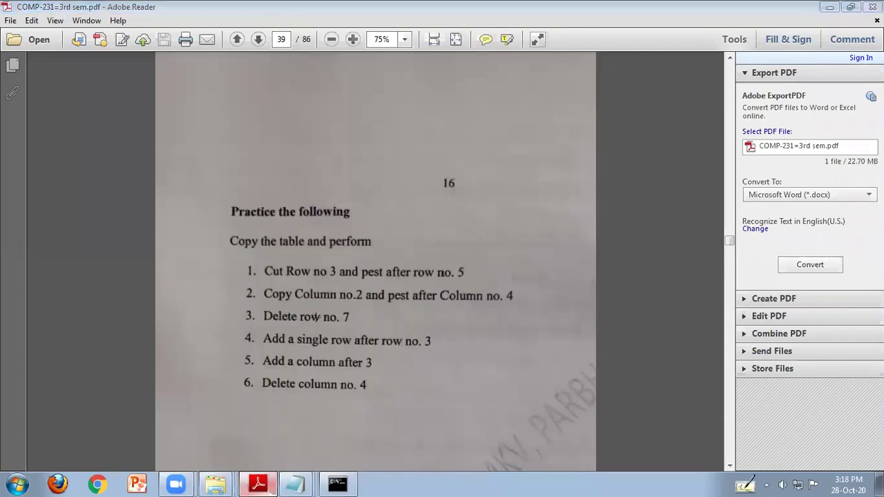
pyautogui.click(729, 466)
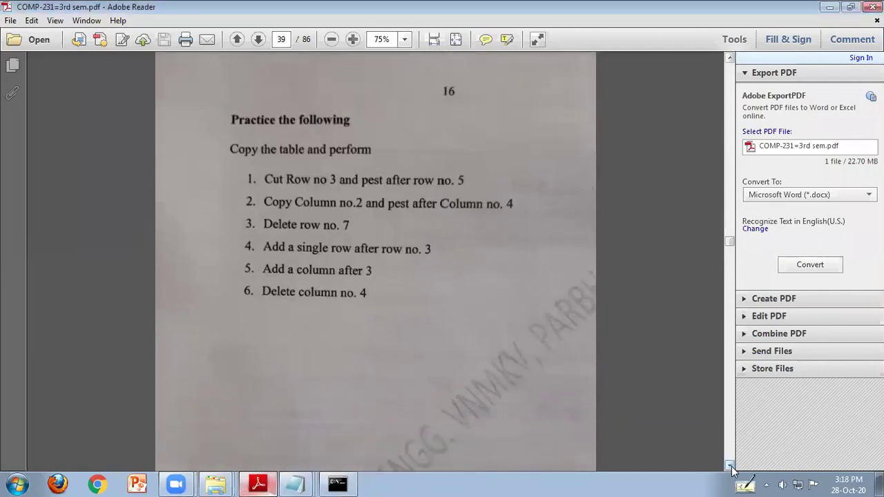
pyautogui.click(730, 467)
pyautogui.click(729, 467)
pyautogui.click(730, 467)
pyautogui.click(729, 467)
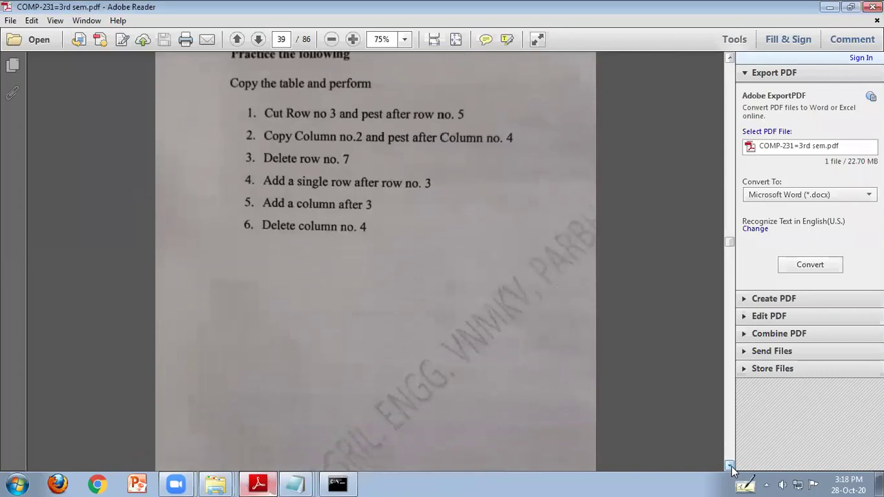
pyautogui.moveTo(730, 466); pyautogui.dragTo(730, 467)
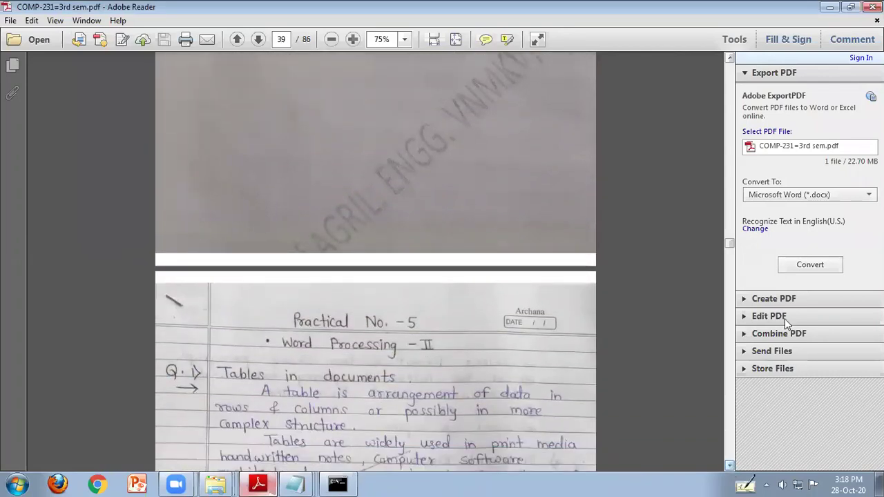
pyautogui.click(731, 66)
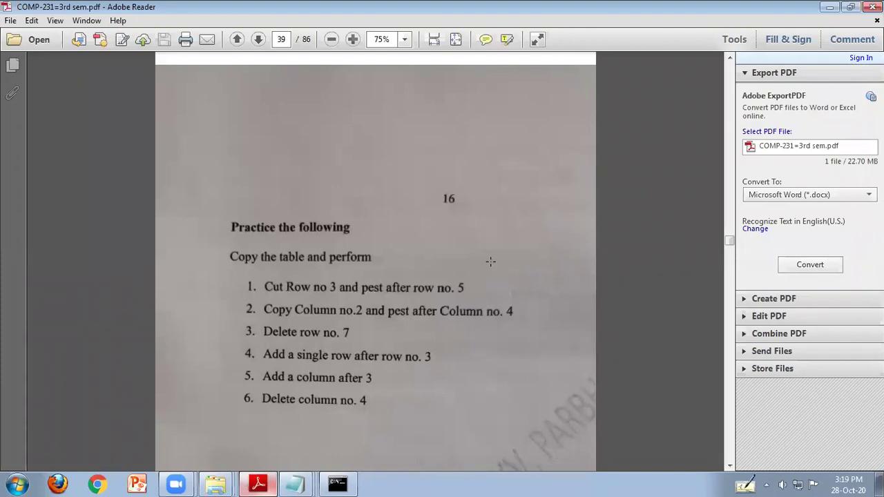
# Go on from the page 39 exercises to the Practical 6: Presentation page on page 45
pyautogui.click(731, 466)
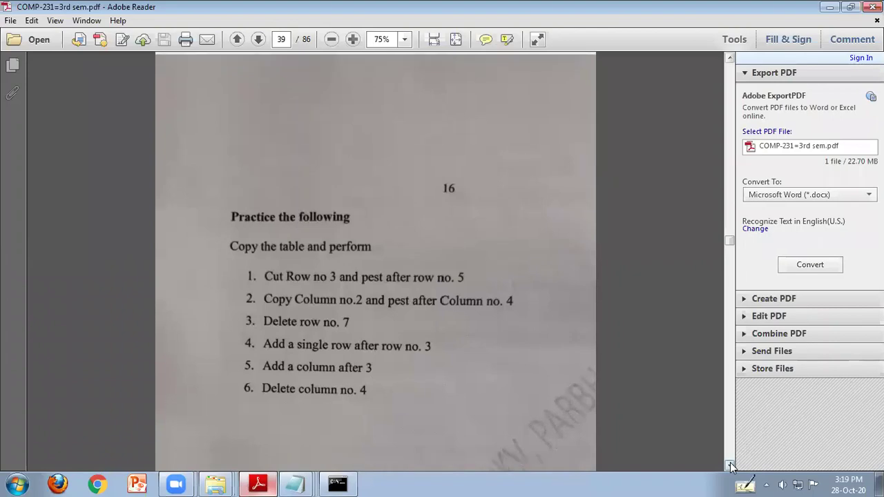
pyautogui.moveTo(731, 467); pyautogui.dragTo(730, 467)
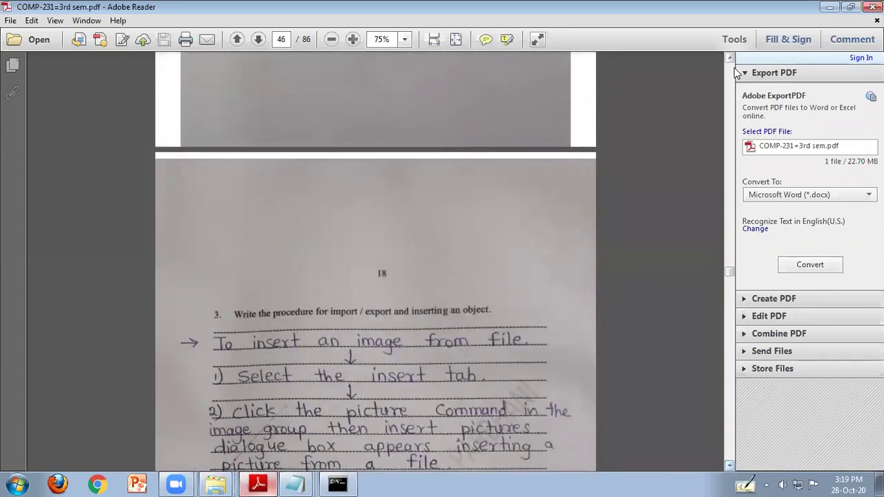
pyautogui.scroll(10, 737, 74)
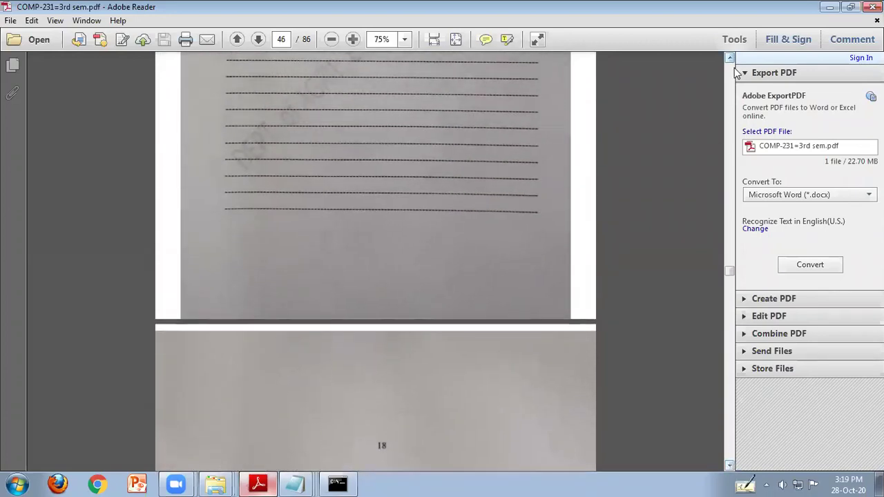
pyautogui.scroll(3, 737, 74)
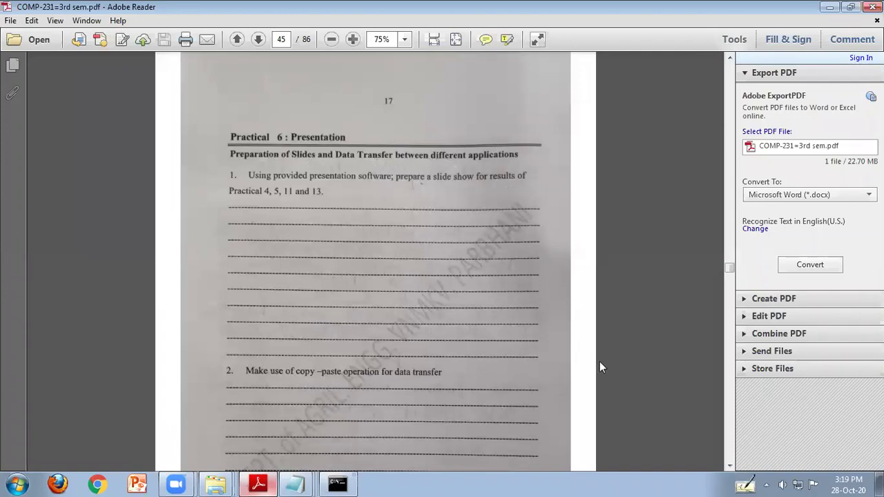
# Review Practical 6 questions 1 and 2 on page 45 and the handwritten procedure for inserting an image under question 3 on page 46
pyautogui.click(730, 466)
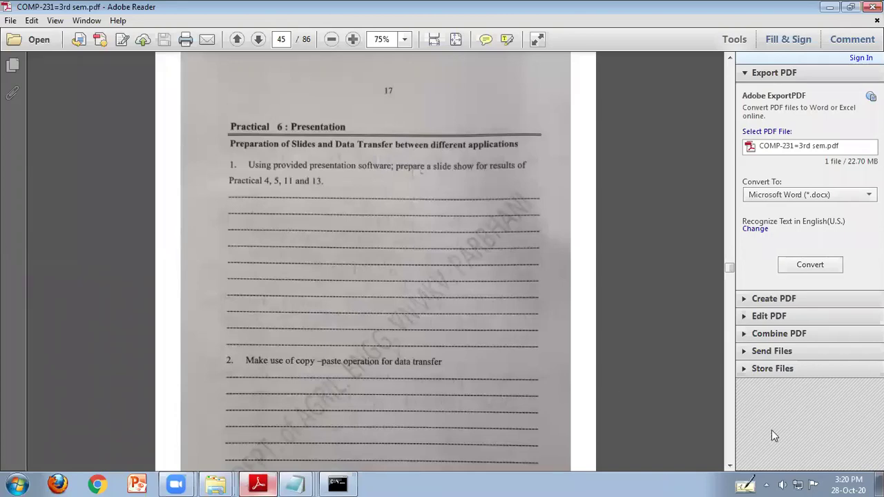
pyautogui.click(729, 466)
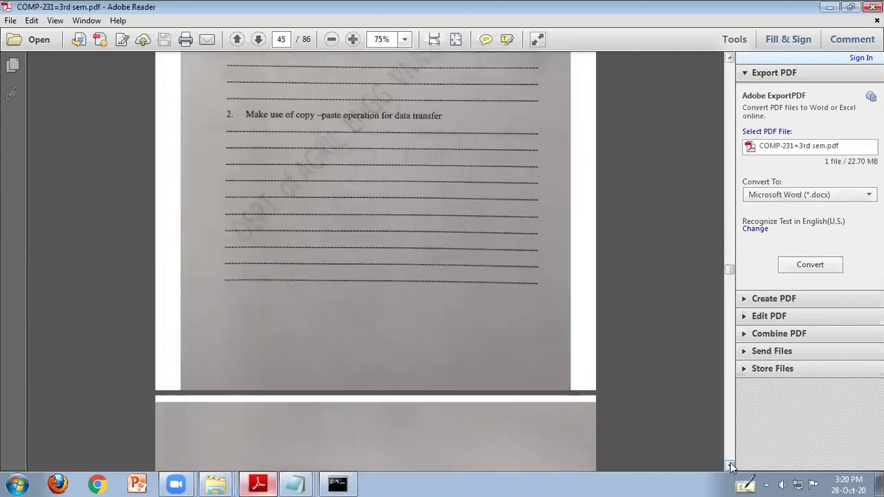
pyautogui.click(730, 466)
pyautogui.click(729, 466)
pyautogui.click(730, 466)
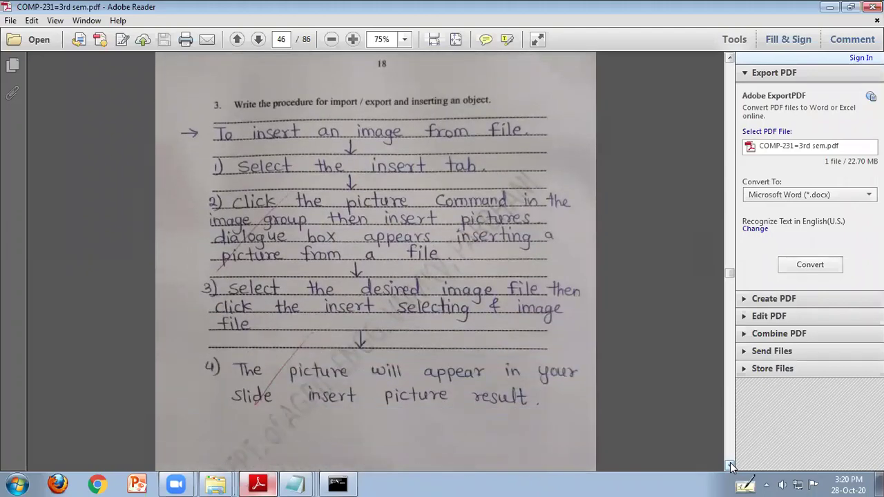
# Look through the sample presentation slides on pages 47 to 49, from the student details slide to the WHEAT slide
pyautogui.click(729, 466)
pyautogui.click(730, 466)
pyautogui.click(729, 466)
pyautogui.click(730, 465)
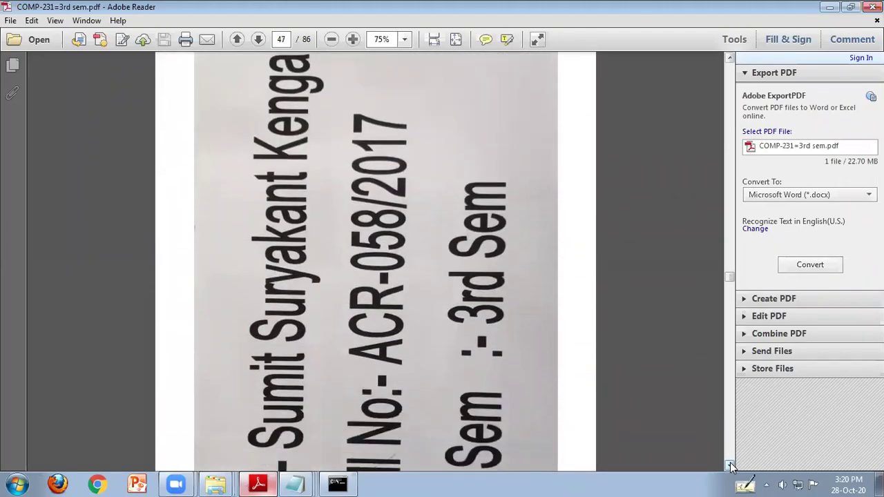
pyautogui.click(729, 466)
pyautogui.click(729, 466)
pyautogui.click(730, 466)
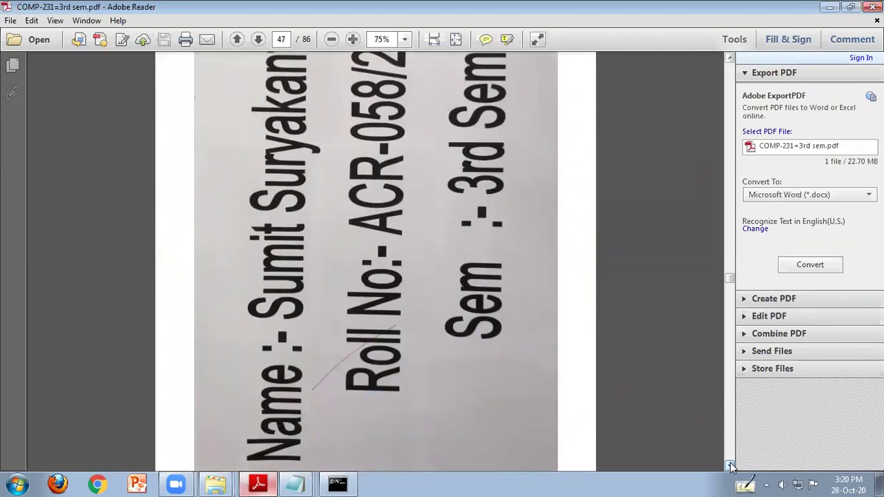
pyautogui.click(730, 466)
pyautogui.click(730, 466)
pyautogui.click(730, 466)
pyautogui.click(730, 466)
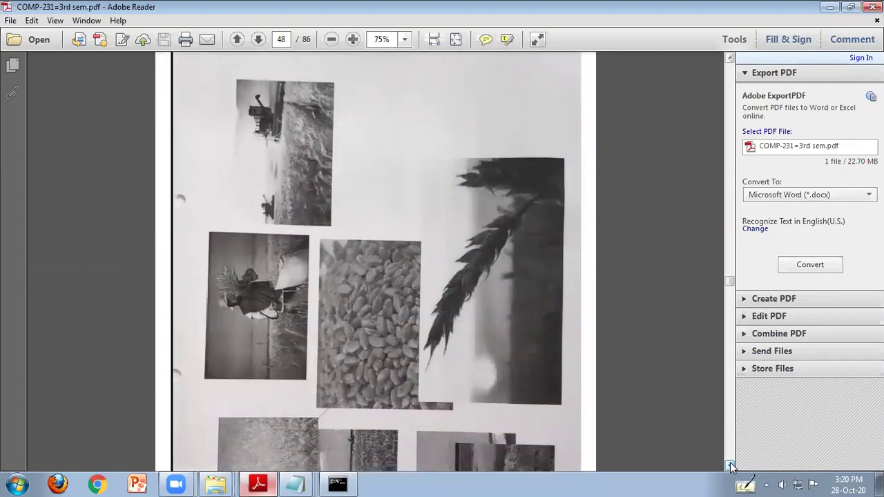
pyautogui.click(729, 466)
pyautogui.click(730, 465)
pyautogui.click(730, 465)
pyautogui.click(730, 466)
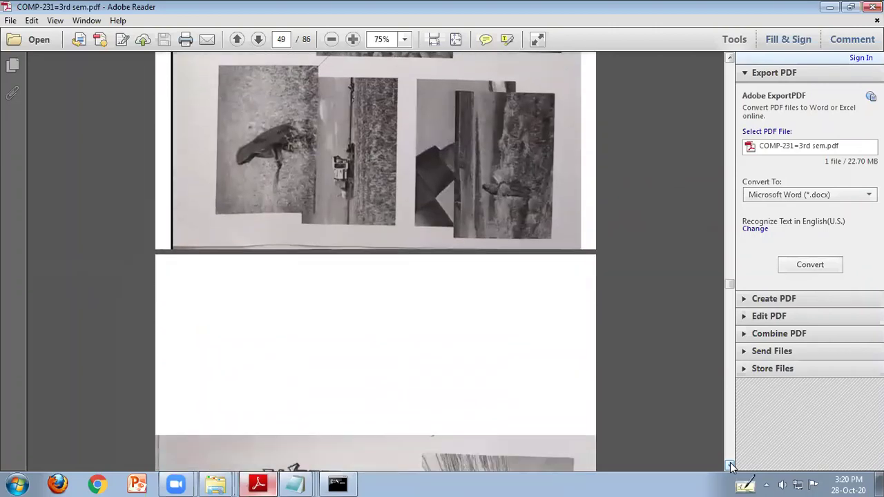
pyautogui.click(729, 466)
pyautogui.click(730, 466)
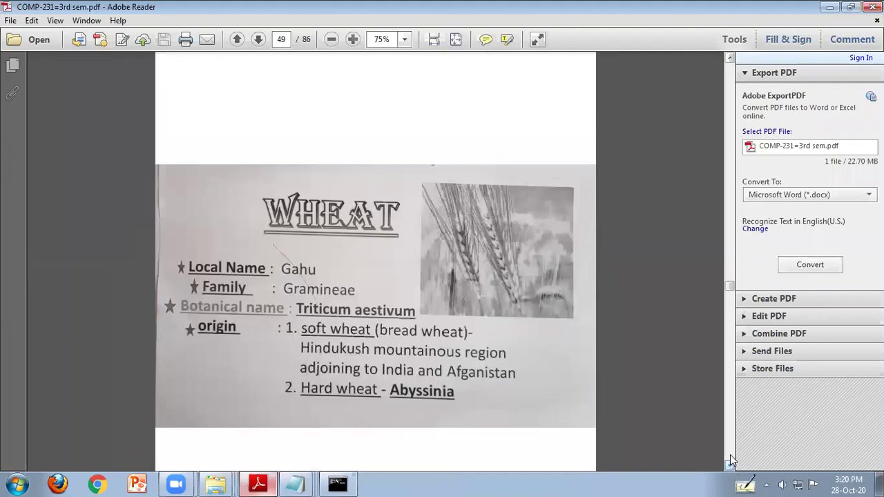
# Return from the WHEAT slide to the Practical 6 questions on page 45
pyautogui.click(730, 145)
pyautogui.click(729, 145)
pyautogui.click(729, 145)
pyautogui.click(729, 145)
pyautogui.click(730, 145)
pyautogui.click(730, 145)
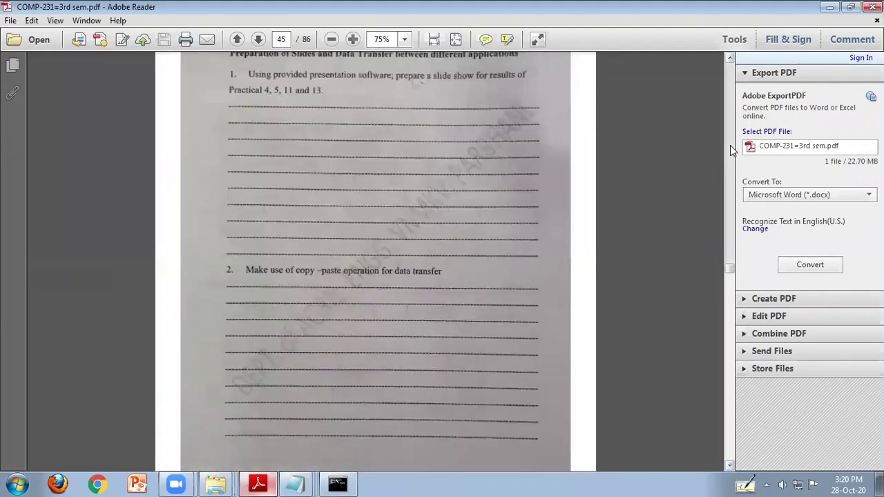
pyautogui.click(730, 145)
pyautogui.click(730, 312)
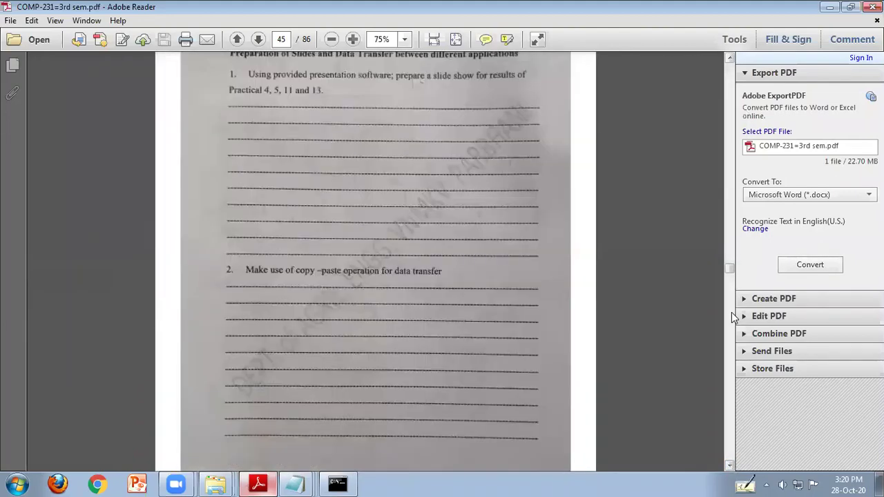
# Go back to the Practical 5 Word Processing 2 page on page 38 and examine its Q3 treatment table
pyautogui.click(731, 109)
pyautogui.click(730, 109)
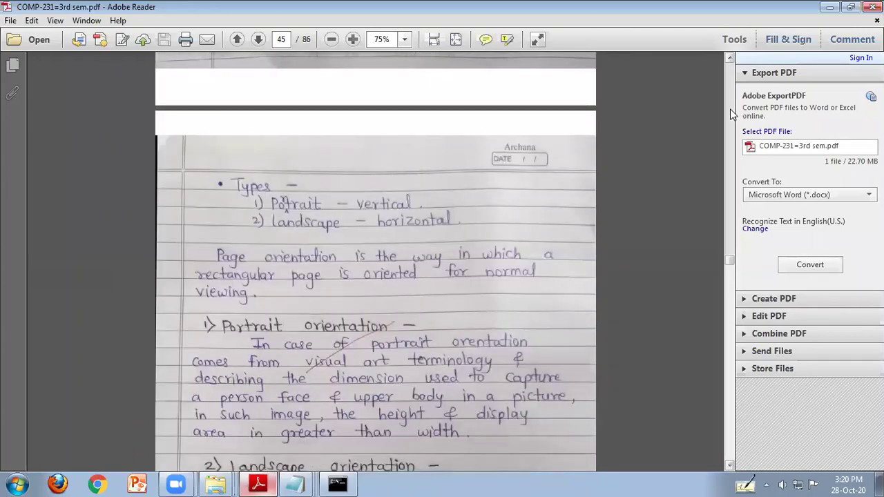
pyautogui.click(730, 109)
pyautogui.click(730, 109)
pyautogui.click(730, 108)
pyautogui.click(730, 109)
pyautogui.click(729, 109)
pyautogui.click(729, 108)
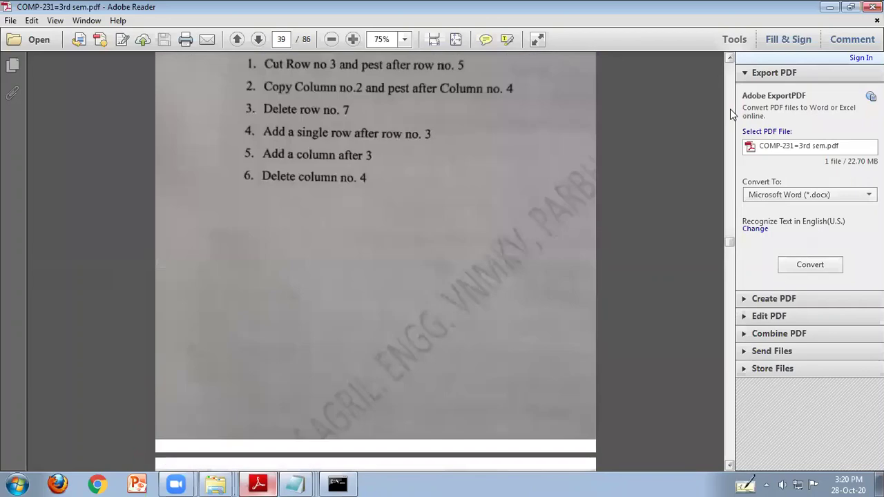
pyautogui.click(731, 110)
pyautogui.click(731, 110)
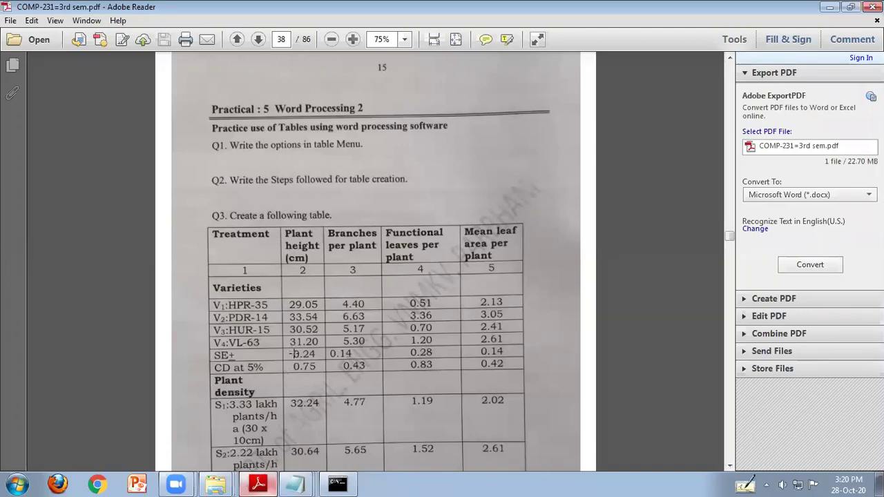
pyautogui.scroll(-1, 301, 375)
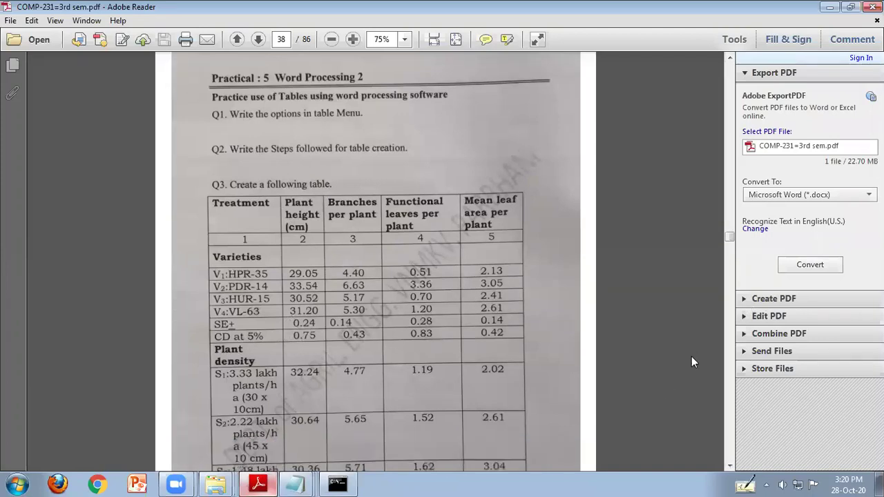
# Go forward again to page 45 and show Practical 6 from its heading through question 2 on copy-paste data transfer
pyautogui.click(731, 348)
pyautogui.click(731, 351)
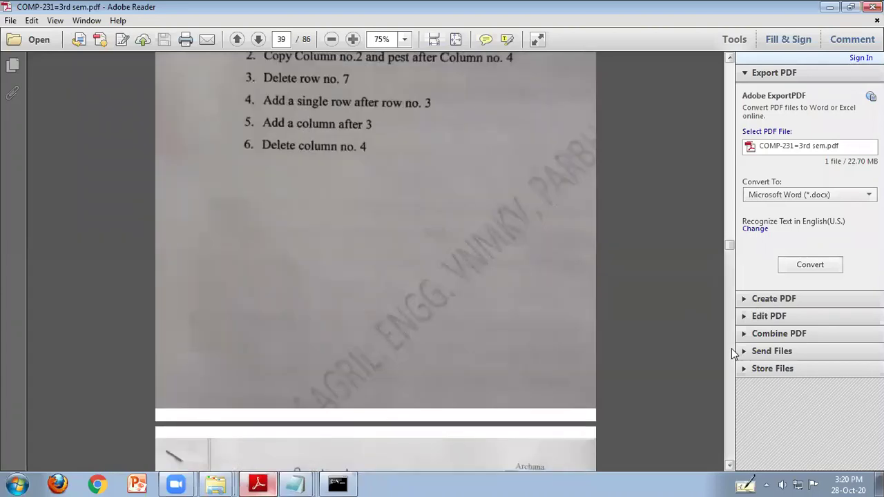
pyautogui.click(732, 351)
pyautogui.click(732, 351)
pyautogui.click(732, 349)
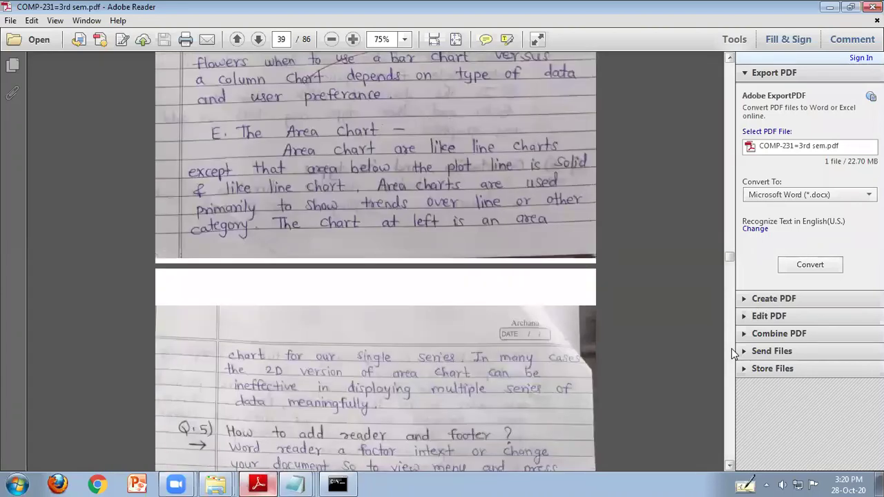
pyautogui.click(732, 349)
pyautogui.click(732, 349)
pyautogui.click(732, 349)
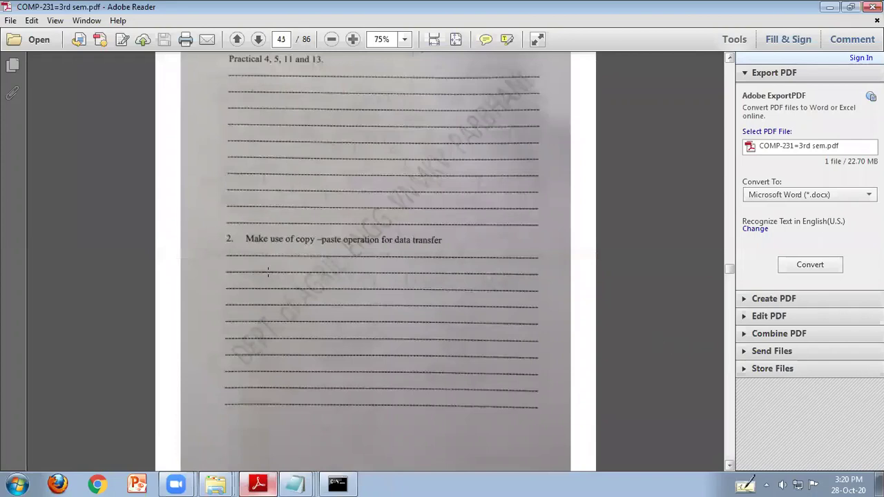
pyautogui.scroll(1, 704, 84)
pyautogui.scroll(2, 732, 67)
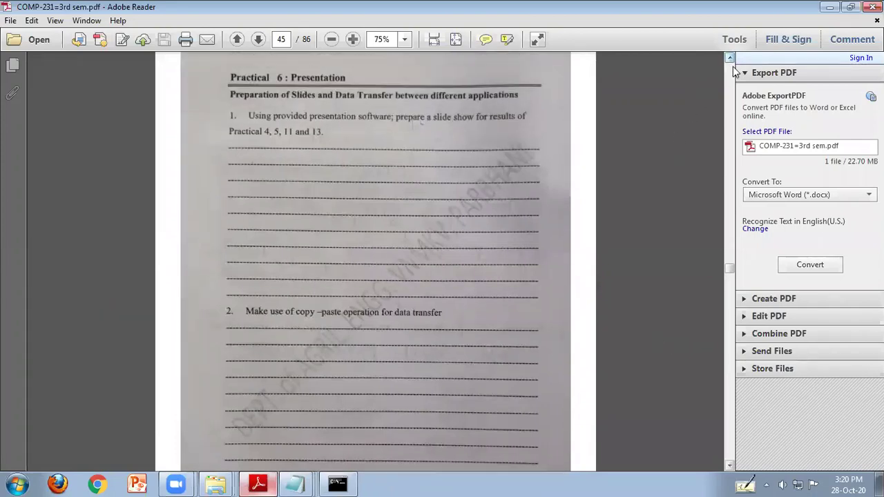
pyautogui.scroll(1, 733, 67)
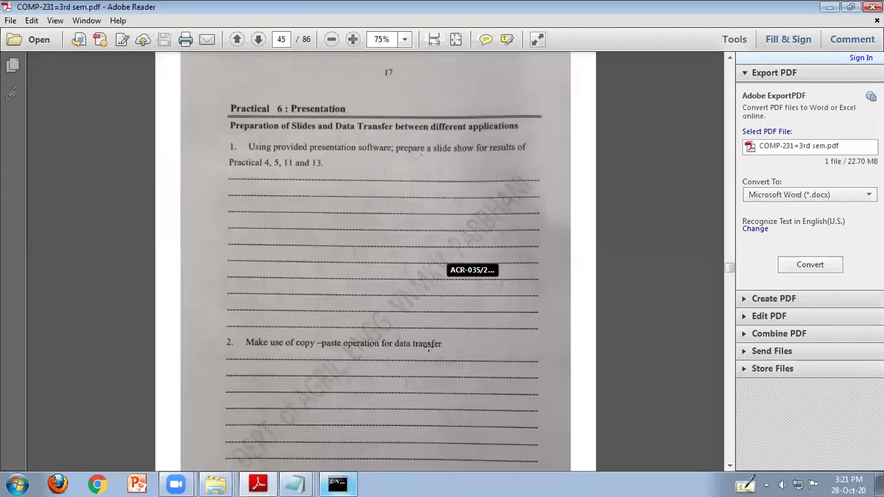
# Go over question 2 on page 45, then question 3 on page 46 about import/export and inserting an object
pyautogui.moveTo(449, 435); pyautogui.dragTo(461, 353)
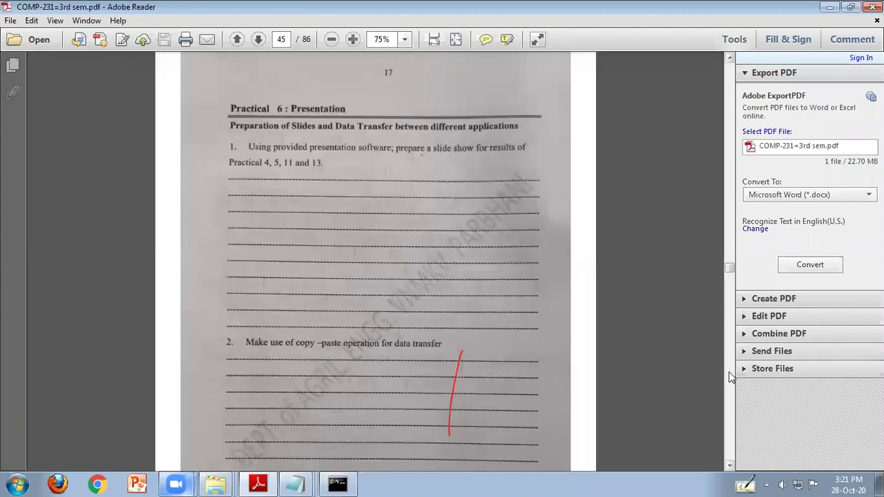
pyautogui.click(730, 465)
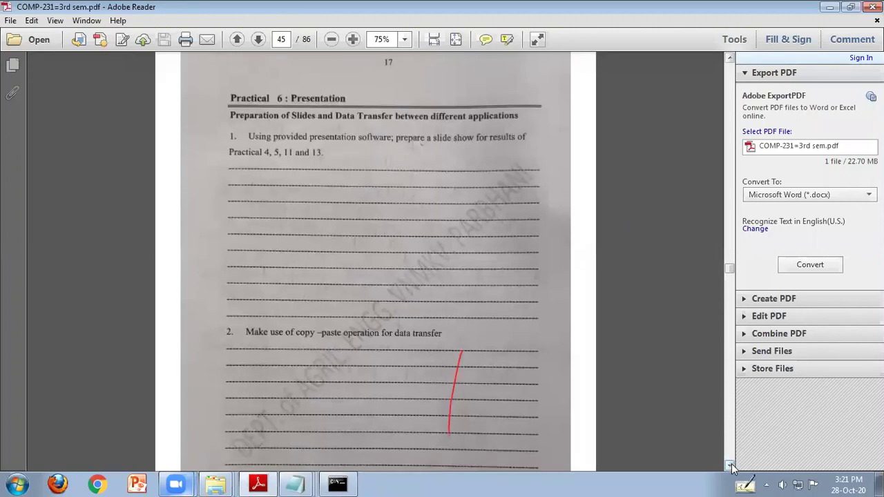
pyautogui.click(730, 466)
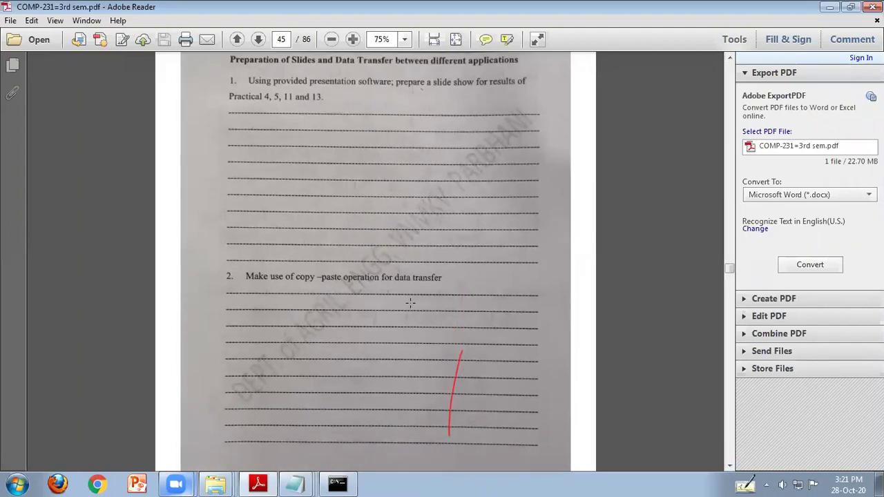
pyautogui.rightClick(381, 330)
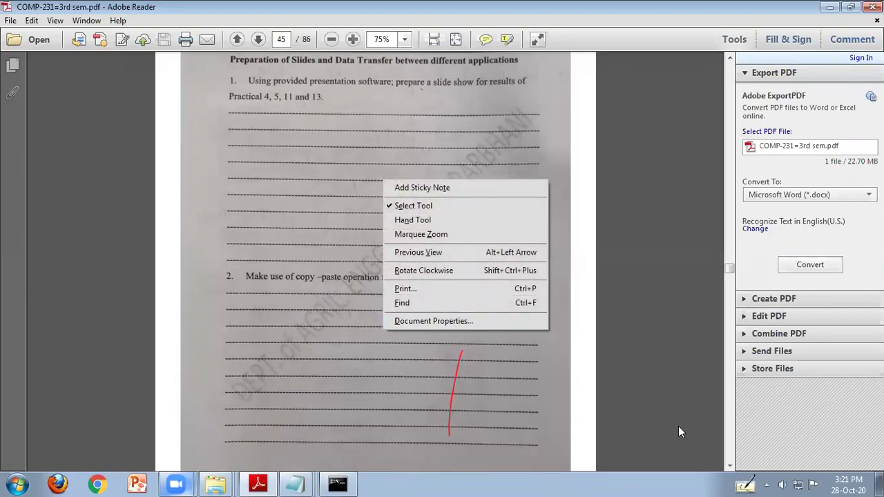
pyautogui.click(729, 466)
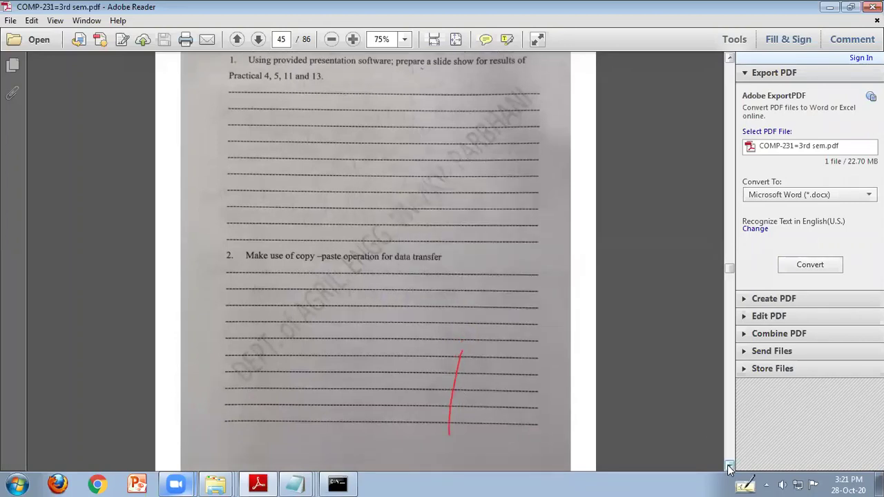
pyautogui.click(729, 468)
pyautogui.click(729, 467)
pyautogui.click(729, 467)
pyautogui.click(729, 467)
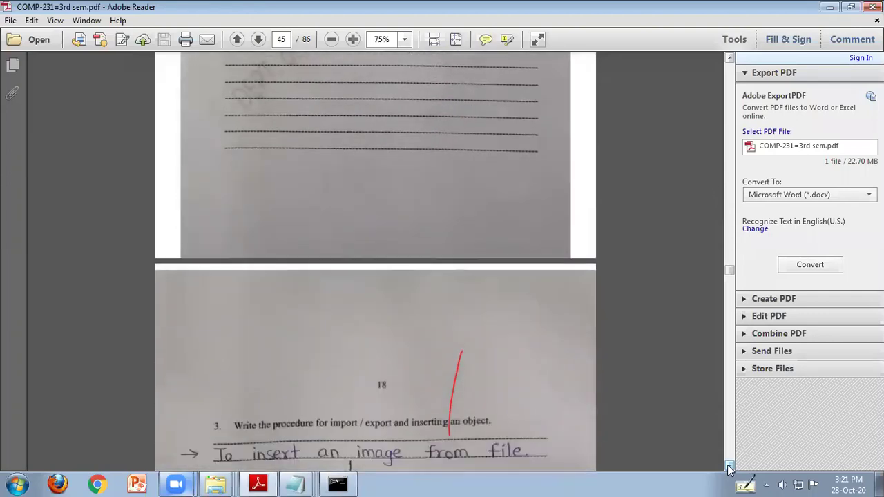
pyautogui.click(729, 467)
pyautogui.click(729, 468)
pyautogui.click(728, 467)
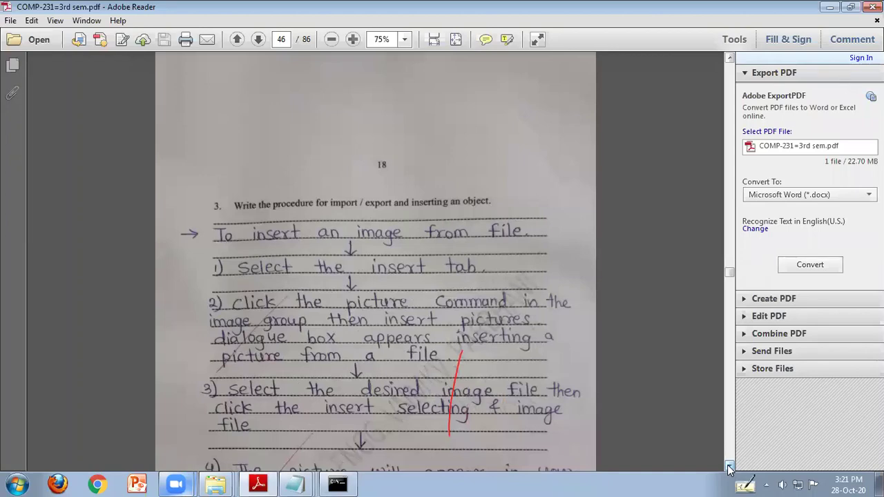
# Go over the rest of the question 3 answer on page 46, through its step 4 about the picture appearing in the slide
pyautogui.click(729, 467)
pyautogui.click(729, 467)
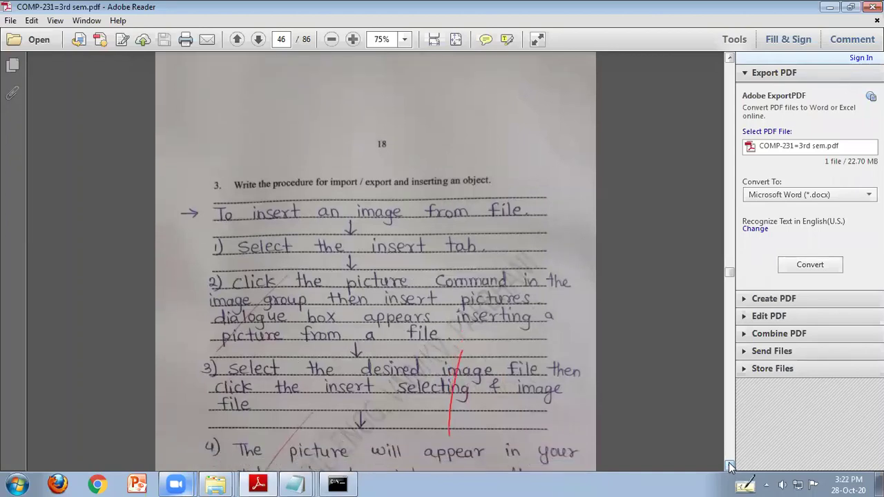
pyautogui.click(729, 467)
pyautogui.scroll(-6, 728, 297)
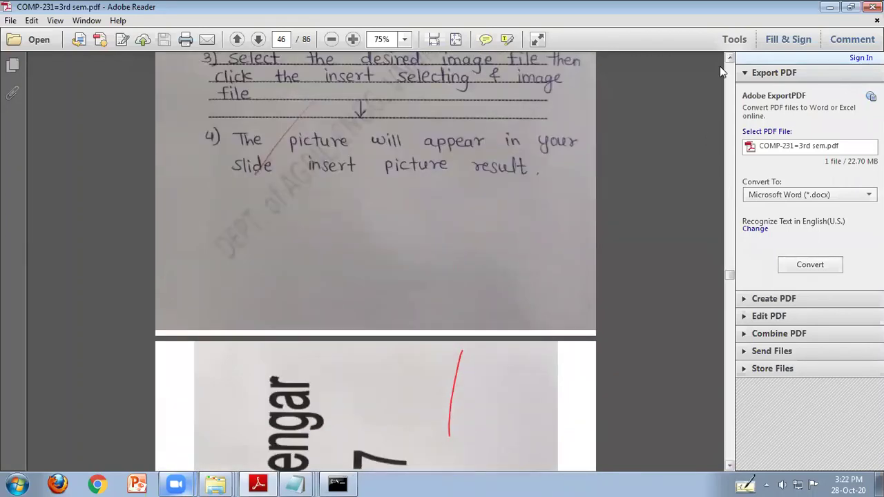
pyautogui.rightClick(729, 461)
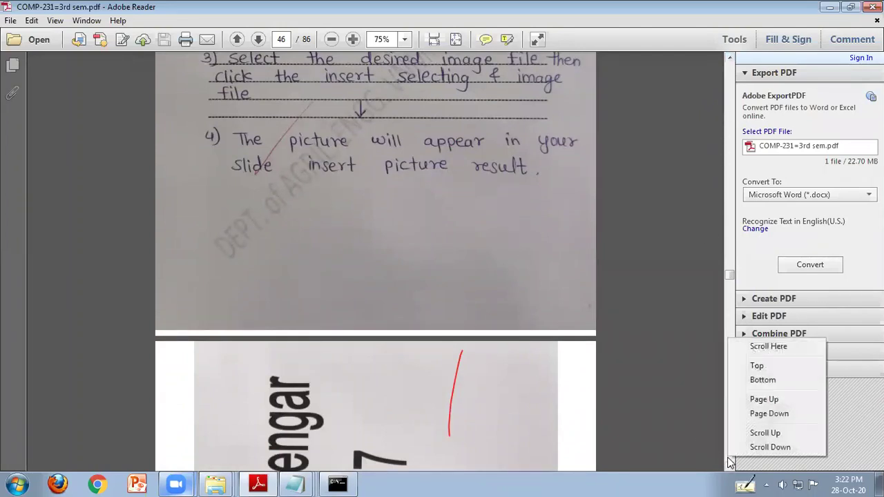
pyautogui.click(732, 447)
# Skip past the wheat presentation slides to the Practical 7: Spread Sheet 1 heading on page 56
pyautogui.scroll(-20, 729, 464)
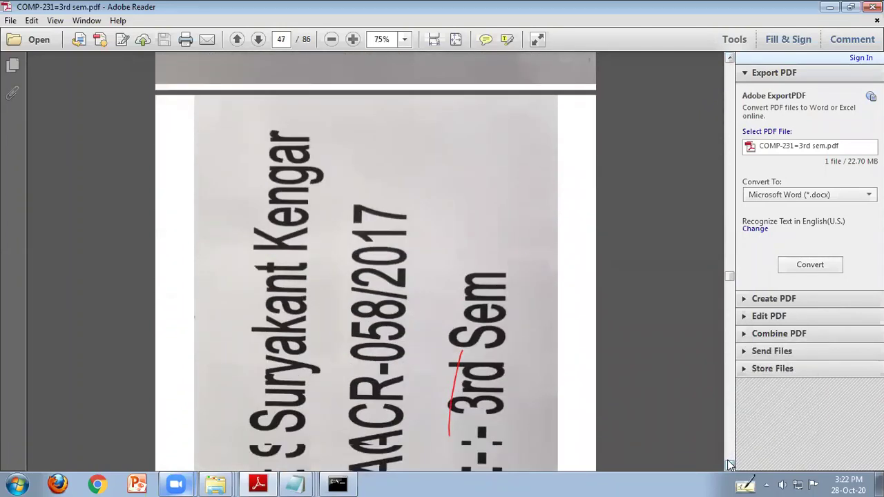
pyautogui.scroll(-20, 729, 463)
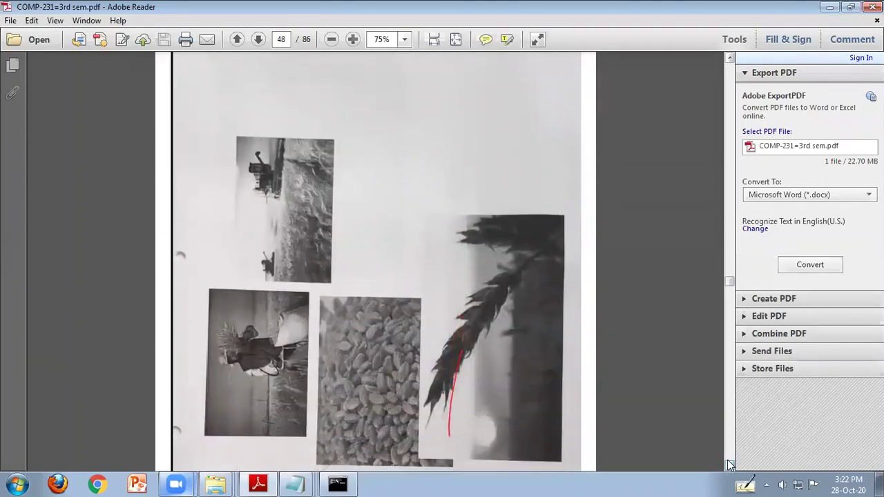
pyautogui.scroll(-20, 730, 464)
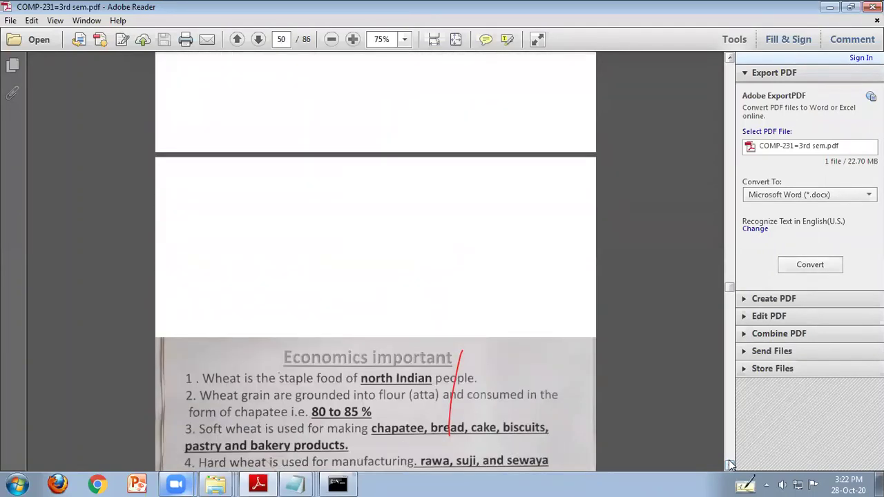
pyautogui.scroll(-20, 730, 457)
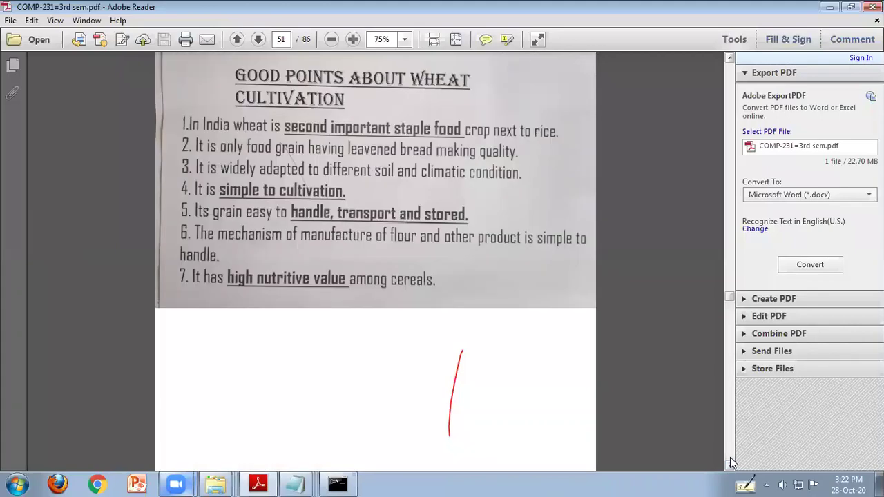
pyautogui.scroll(-20, 730, 457)
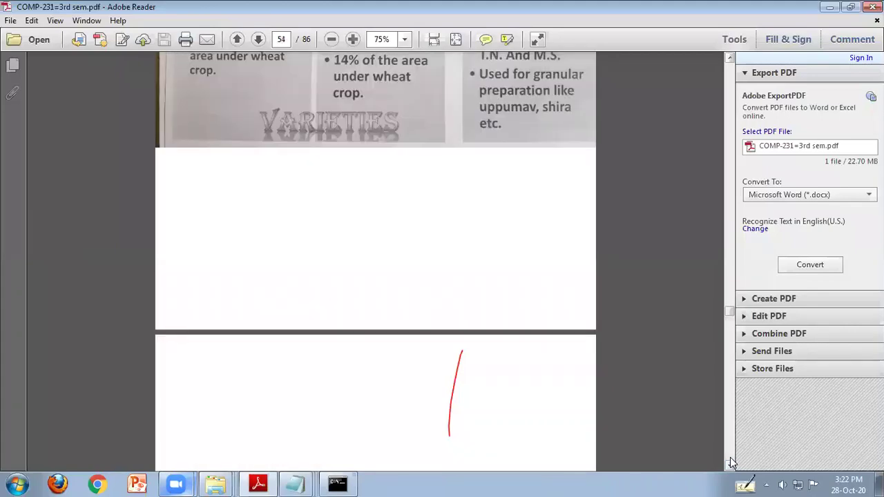
pyautogui.scroll(-8, 730, 457)
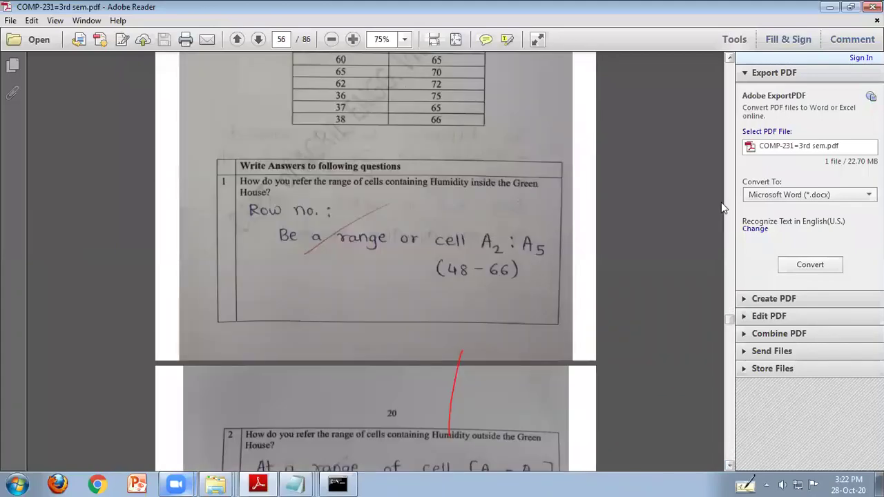
pyautogui.click(730, 75)
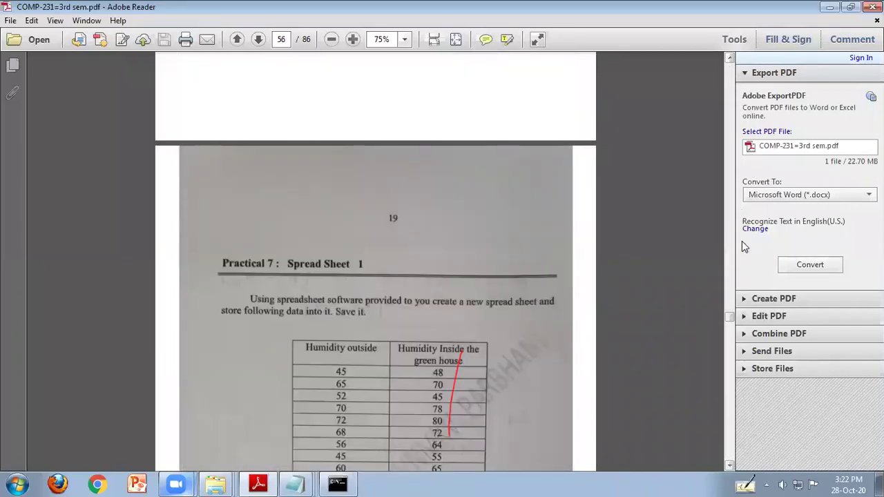
# Examine the Practical 7 humidity data table on page 56 and question 1 on referring to the inside-humidity cell range
pyautogui.click(729, 466)
pyautogui.click(729, 468)
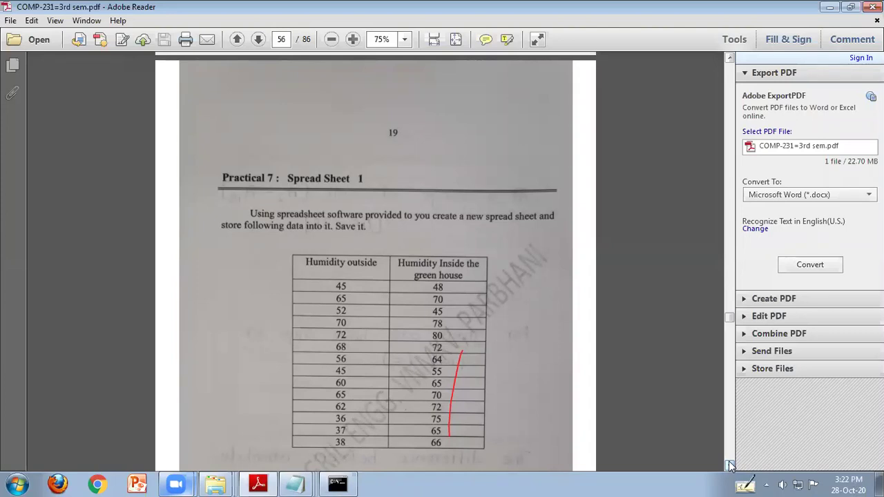
pyautogui.moveTo(730, 466); pyautogui.dragTo(730, 466)
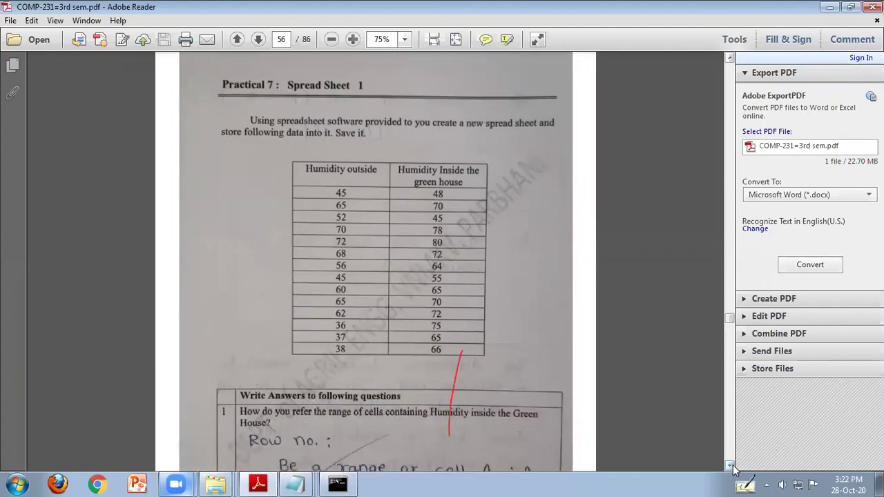
pyautogui.moveTo(730, 466); pyautogui.dragTo(730, 466)
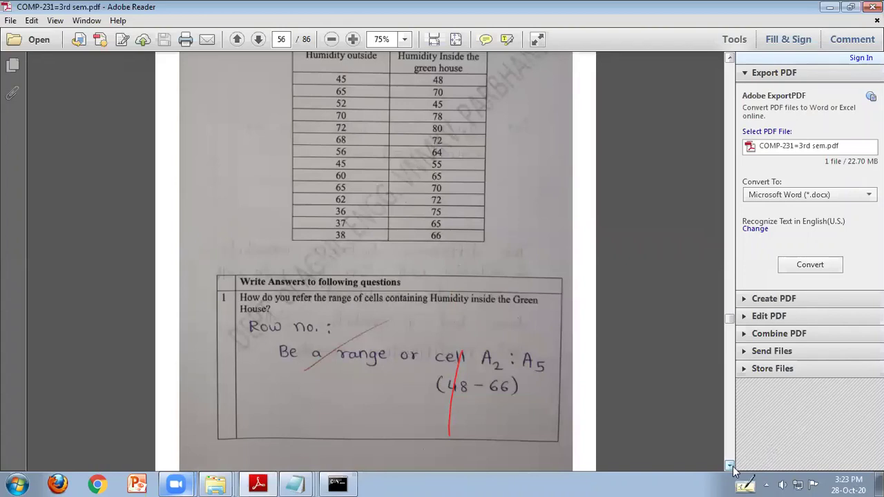
pyautogui.click(730, 467)
pyautogui.click(730, 467)
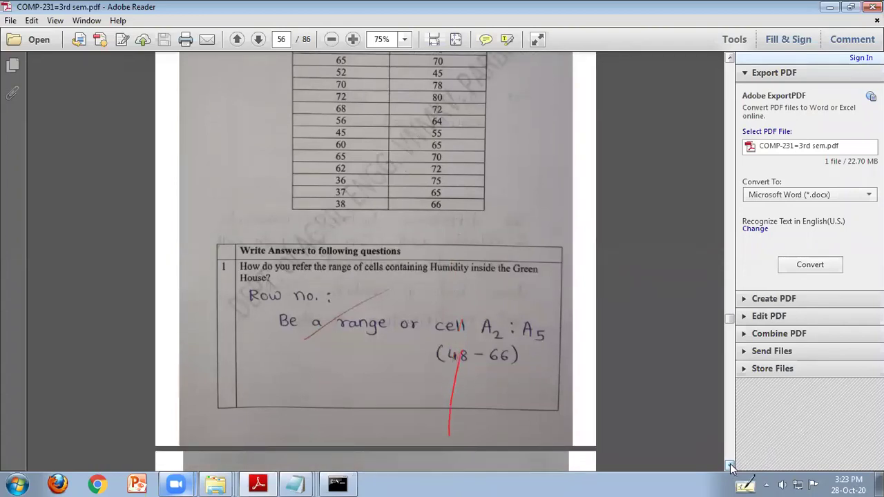
pyautogui.click(731, 466)
pyautogui.click(731, 466)
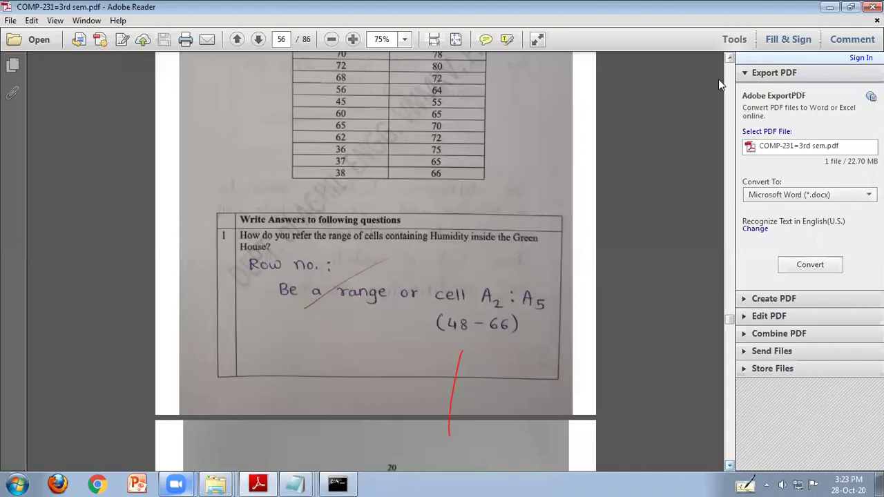
pyautogui.scroll(3, 717, 69)
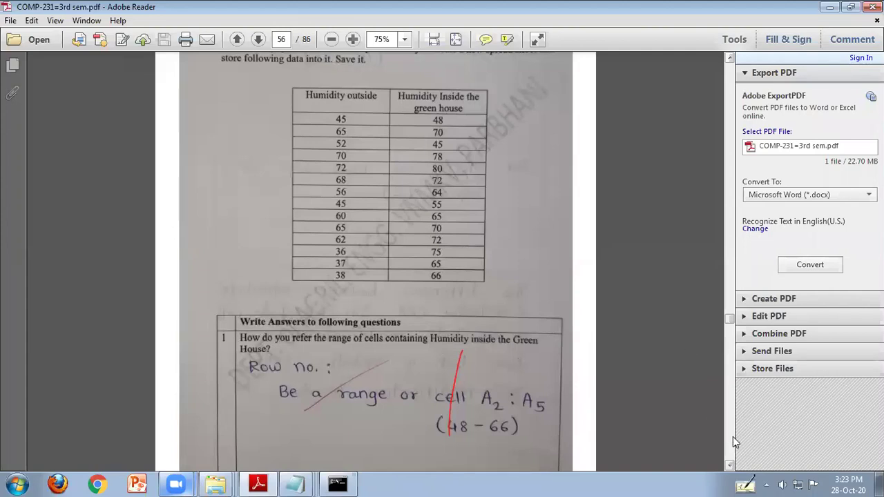
pyautogui.click(730, 466)
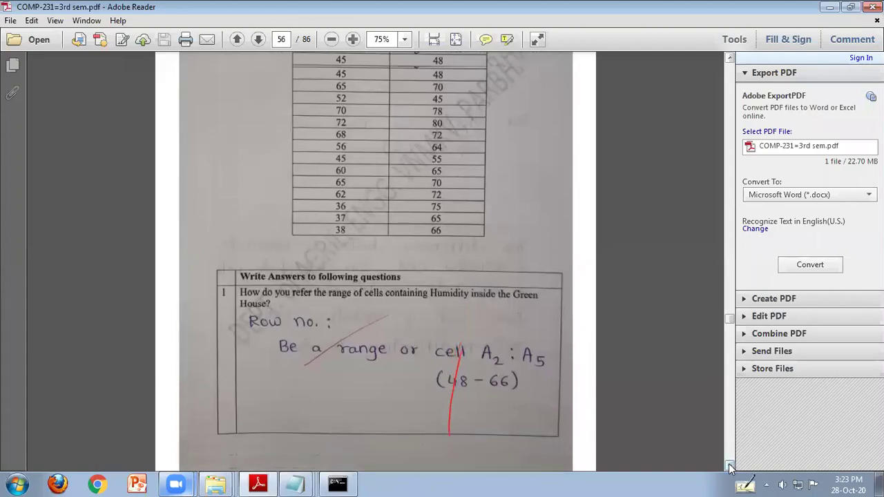
# Find page 57 and examine question 2 on referring to the range of cells containing humidity outside the green house
pyautogui.moveTo(729, 466); pyautogui.dragTo(730, 459)
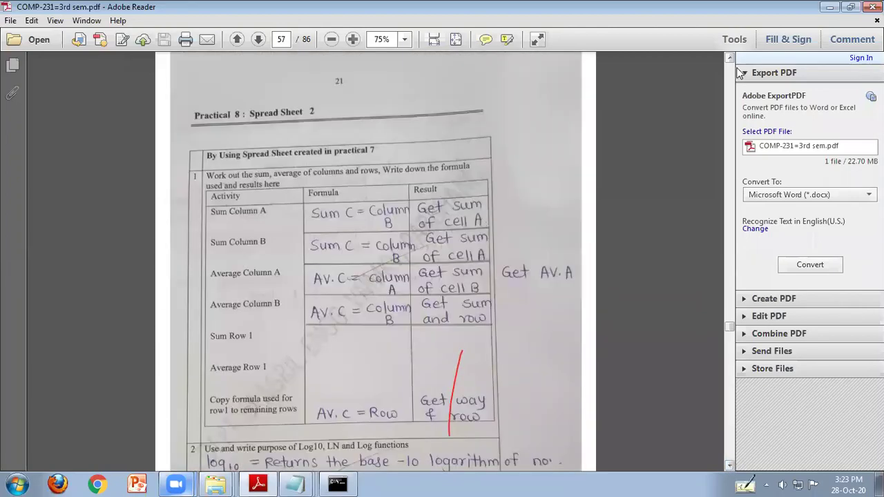
pyautogui.scroll(5, 740, 72)
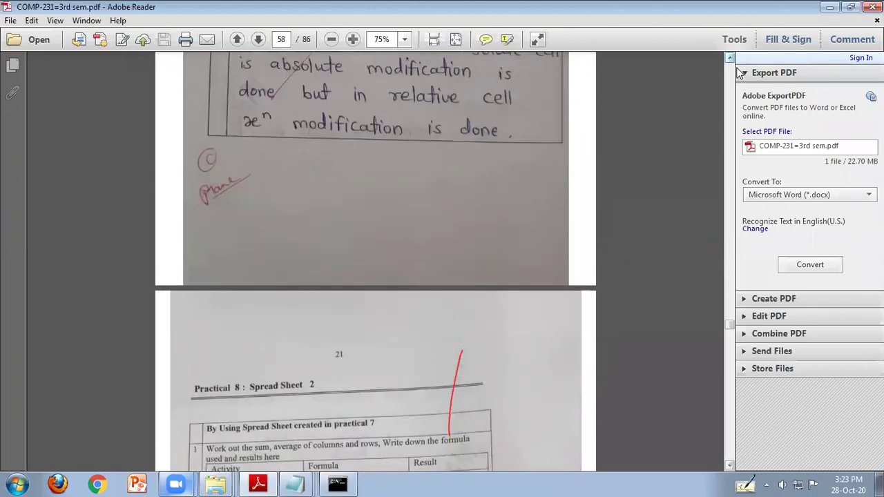
pyautogui.click(727, 70)
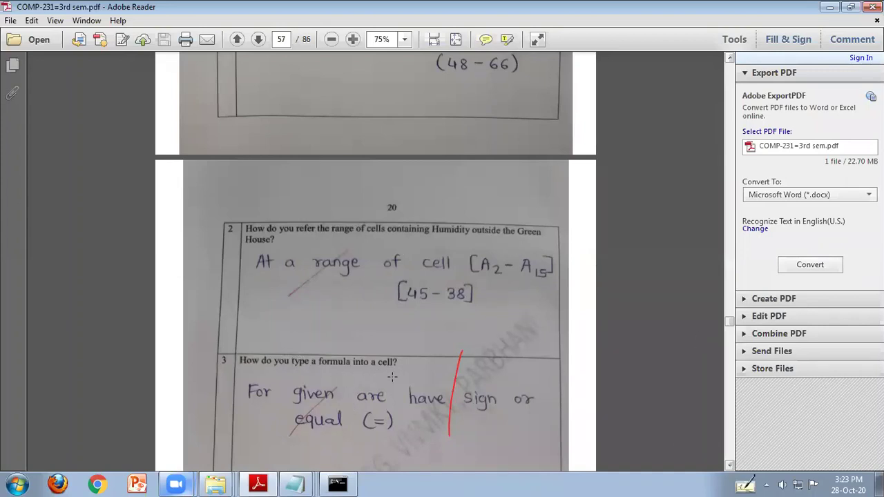
pyautogui.click(731, 467)
pyautogui.click(731, 467)
pyautogui.click(731, 467)
pyautogui.click(731, 467)
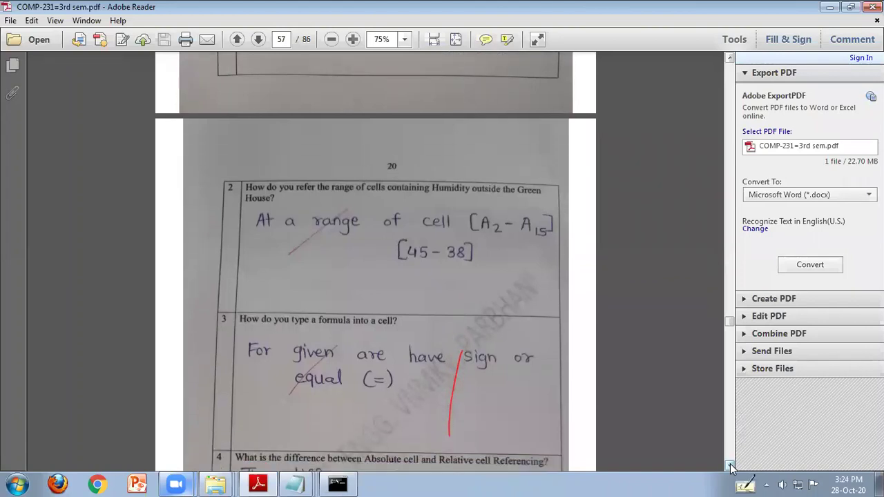
# Go over question 3 on typing a formula into a cell and question 4 on absolute versus relative cell referencing
pyautogui.click(731, 468)
pyautogui.click(731, 467)
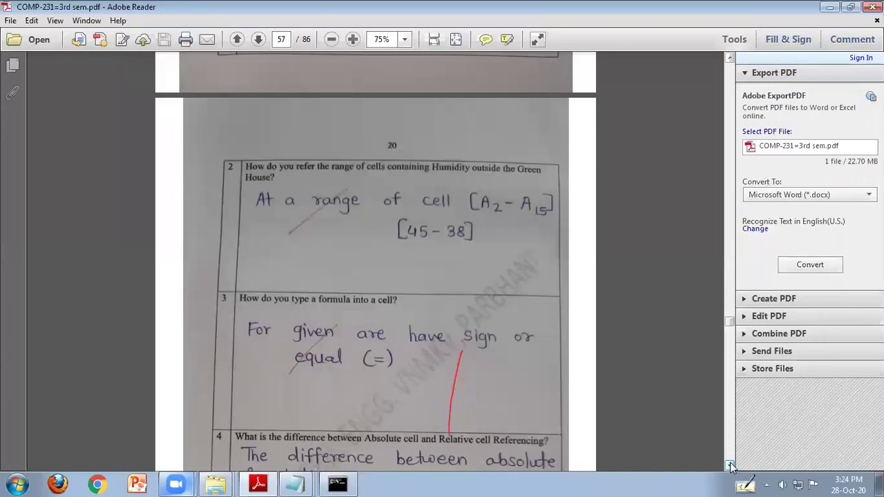
pyautogui.click(731, 467)
pyautogui.click(731, 467)
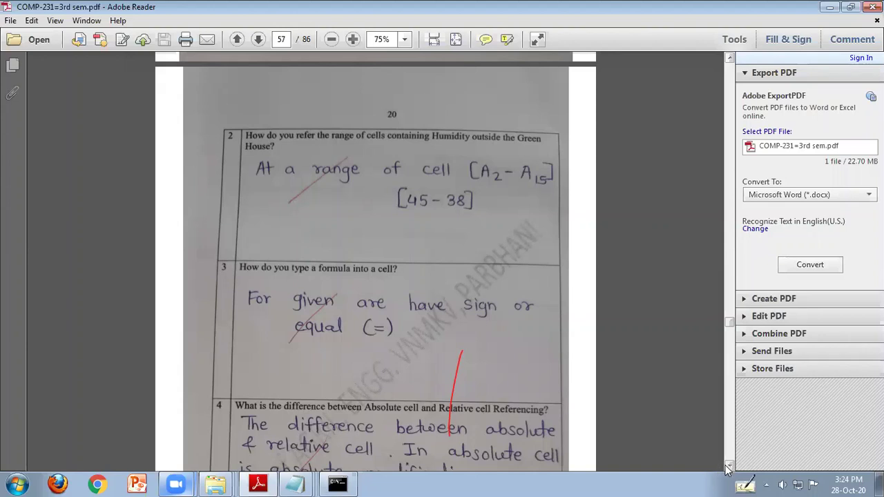
pyautogui.moveTo(726, 466); pyautogui.dragTo(732, 468)
pyautogui.click(732, 470)
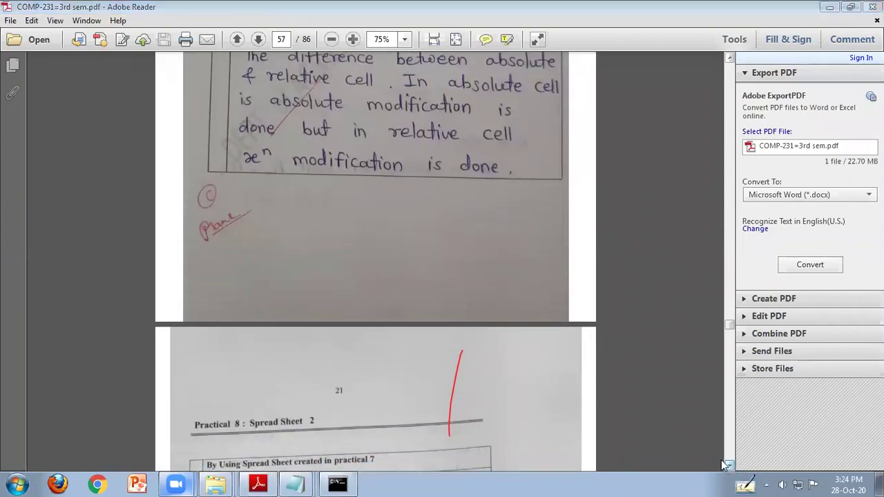
# Show Practical 8: Spread Sheet 2 on page 58 and examine its question 1 table of sum and average formulas
pyautogui.moveTo(730, 466); pyautogui.dragTo(730, 466)
pyautogui.click(730, 465)
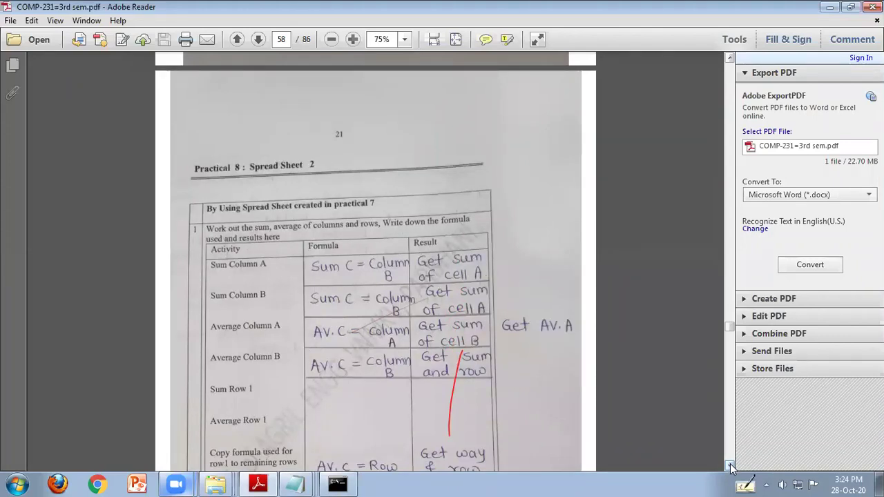
pyautogui.click(730, 468)
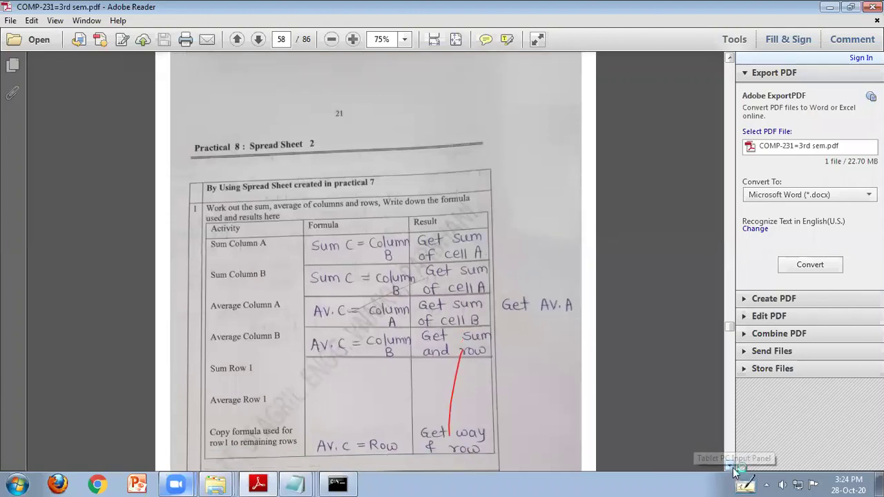
pyautogui.click(730, 468)
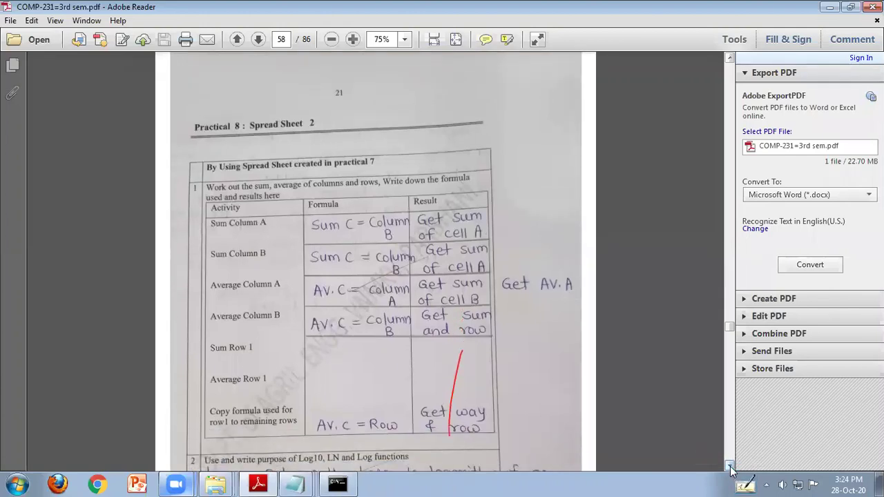
pyautogui.click(730, 467)
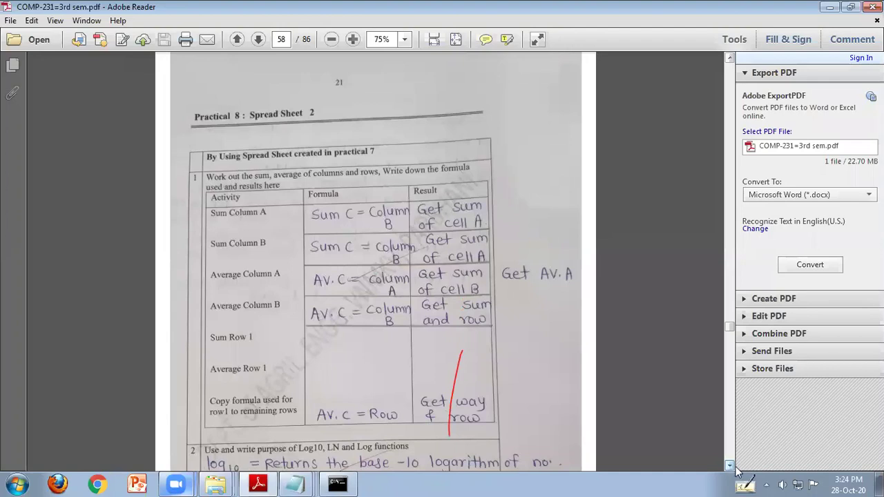
pyautogui.click(745, 486)
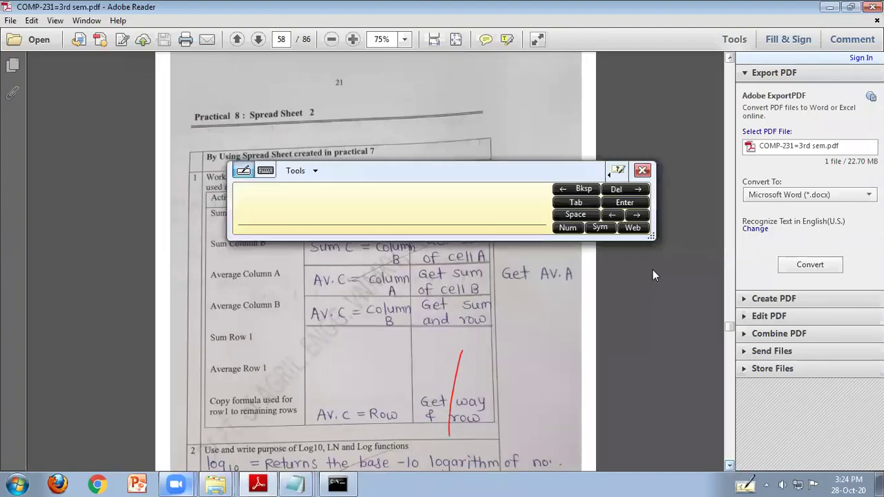
pyautogui.click(642, 170)
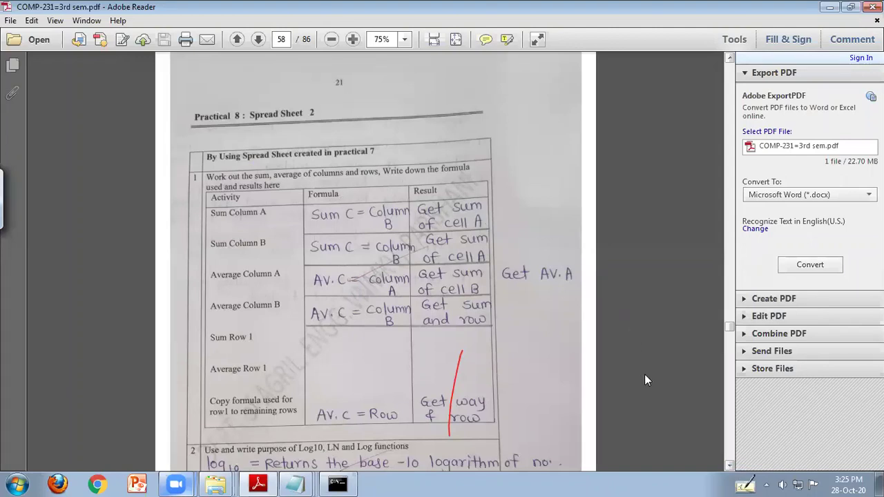
# Go over question 2 of Practical 8 on the purpose of the Log10, LN and Log functions
pyautogui.click(731, 467)
pyautogui.click(730, 467)
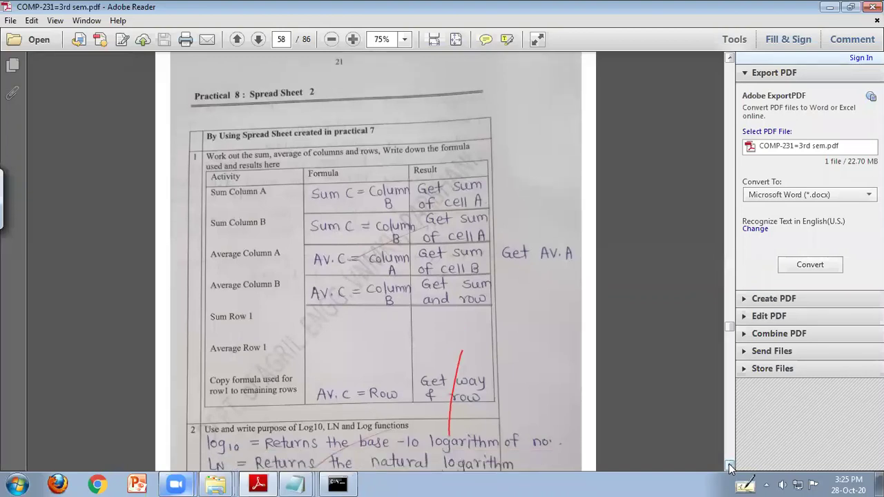
pyautogui.click(730, 467)
pyautogui.click(730, 468)
pyautogui.click(731, 467)
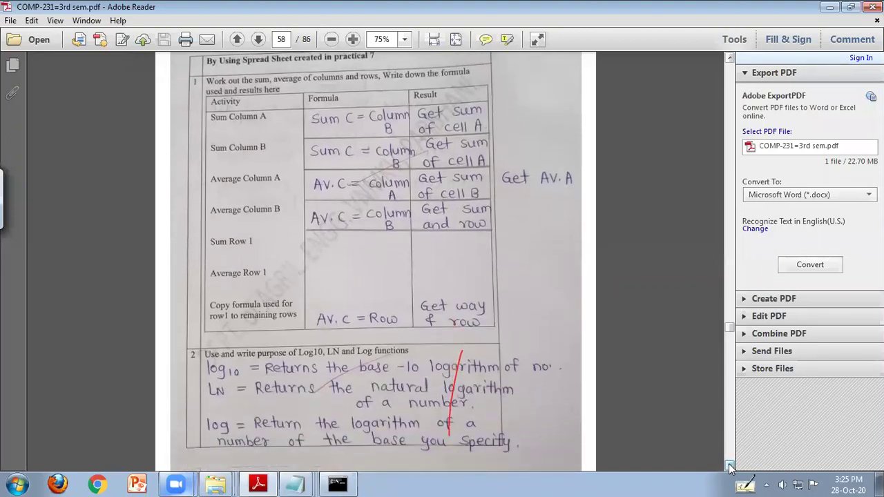
pyautogui.click(731, 467)
pyautogui.click(730, 468)
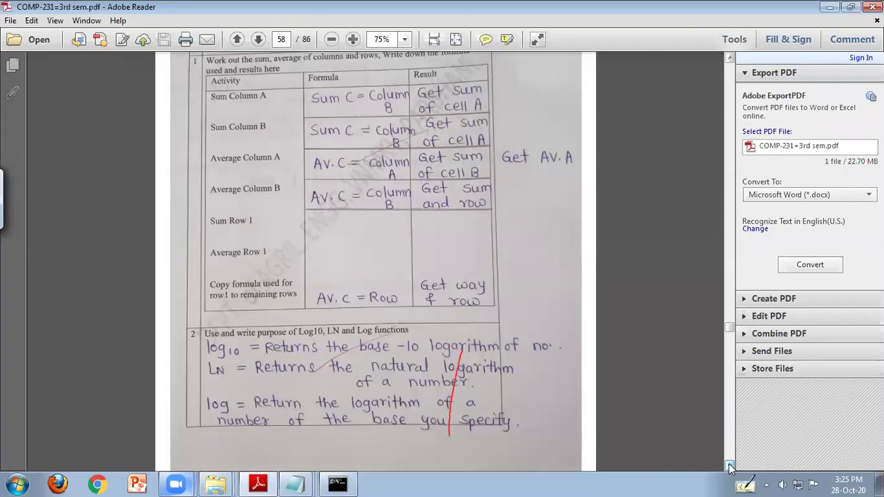
pyautogui.click(730, 467)
pyautogui.click(730, 467)
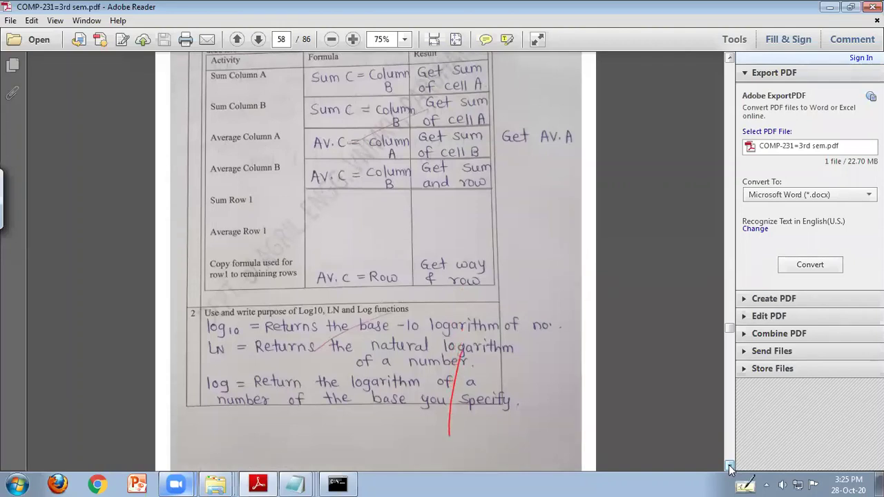
pyautogui.click(730, 467)
pyautogui.click(730, 468)
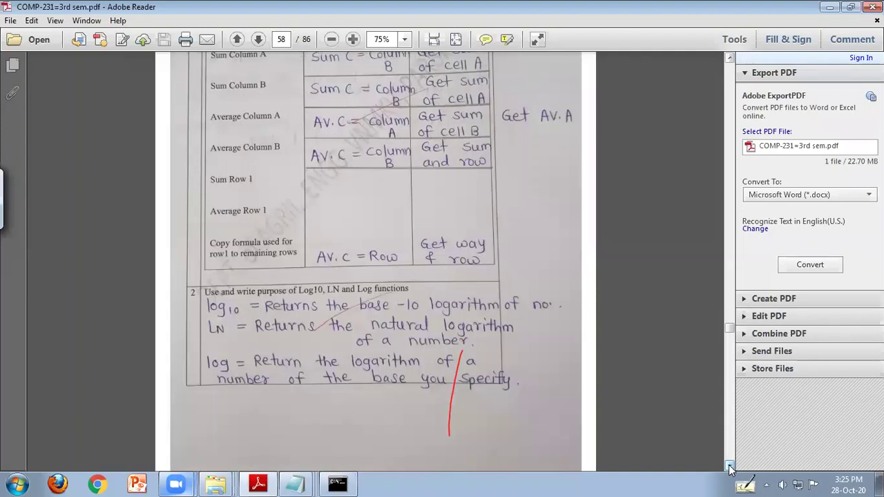
# Look over page 58 again, from the sum and average formula table to the log function answers
pyautogui.click(731, 467)
pyautogui.click(730, 467)
pyautogui.click(730, 468)
pyautogui.click(731, 467)
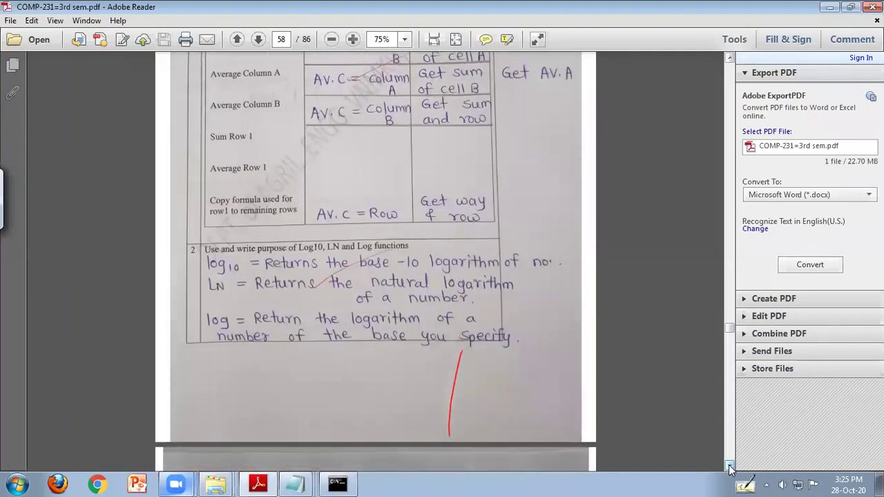
pyautogui.click(730, 467)
pyautogui.click(731, 468)
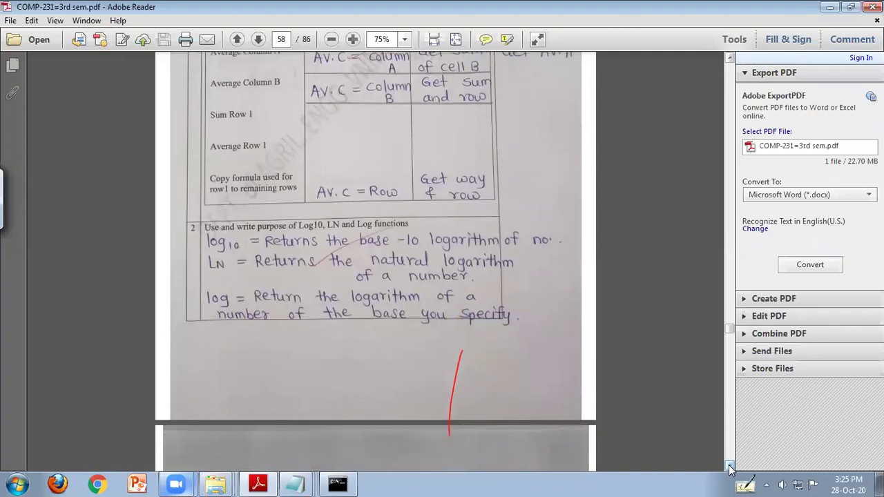
pyautogui.click(730, 58)
pyautogui.click(730, 58)
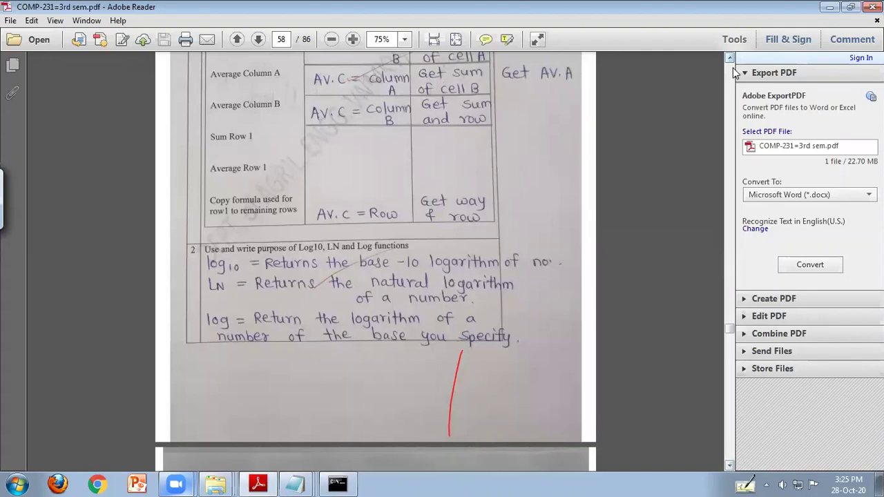
pyautogui.scroll(2, 298, 142)
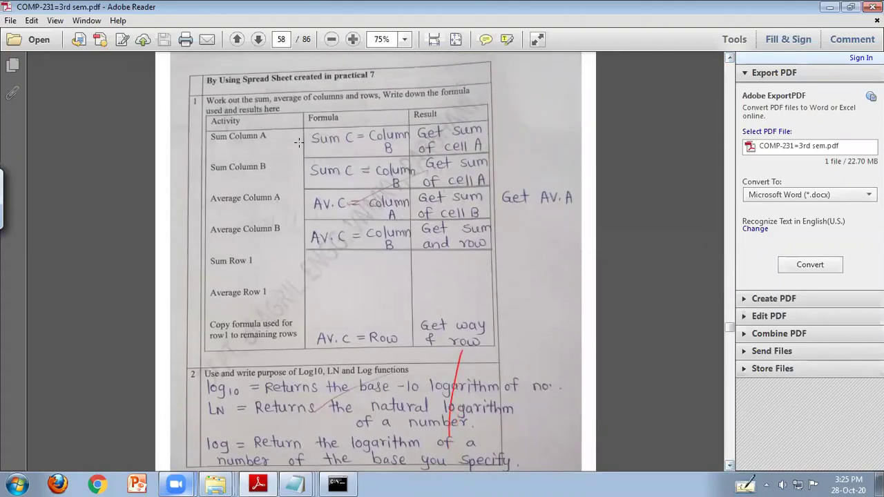
pyautogui.scroll(-3, 299, 141)
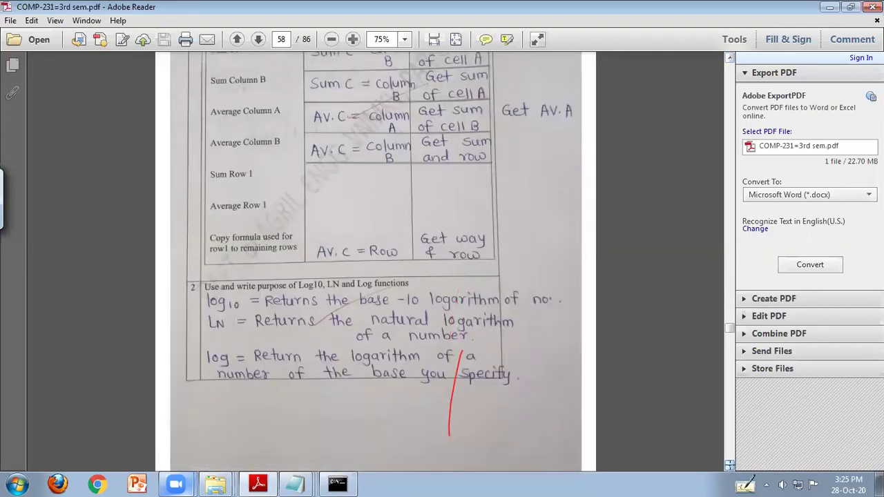
pyautogui.scroll(-2, 375, 263)
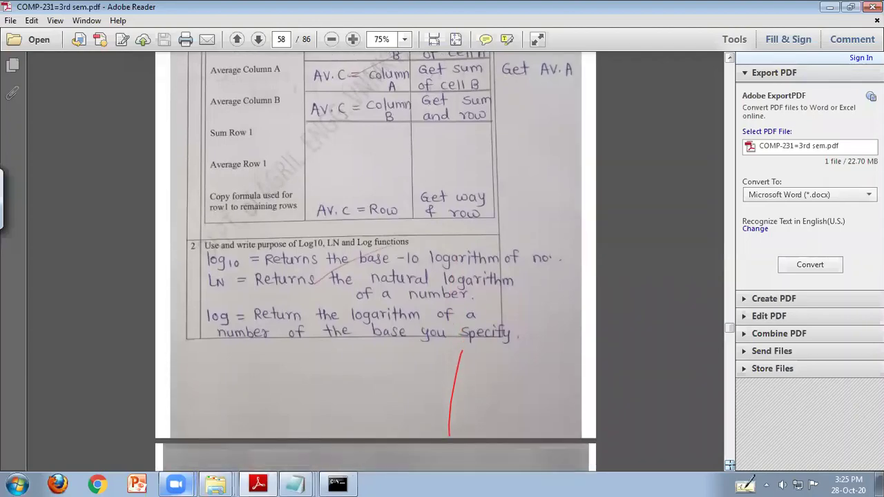
# Go over question 3 on page 59 about the Sqrt, Median, Mode, Correlation, Regression and t-test functions and reach Practical 9 on page 60
pyautogui.scroll(-5, 375, 262)
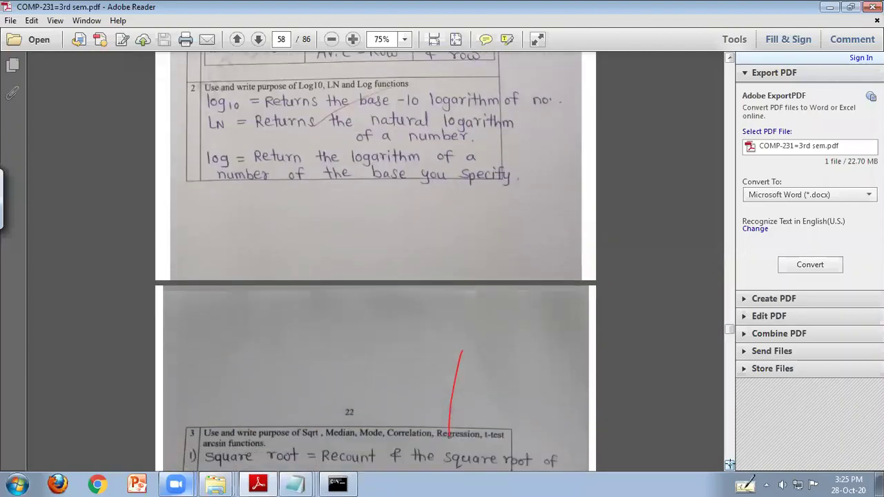
pyautogui.scroll(-6, 375, 262)
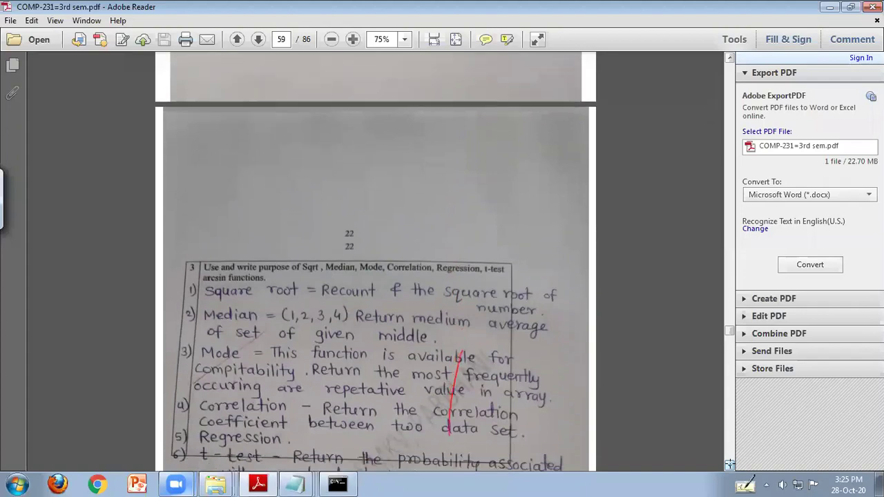
pyautogui.scroll(-1, 375, 263)
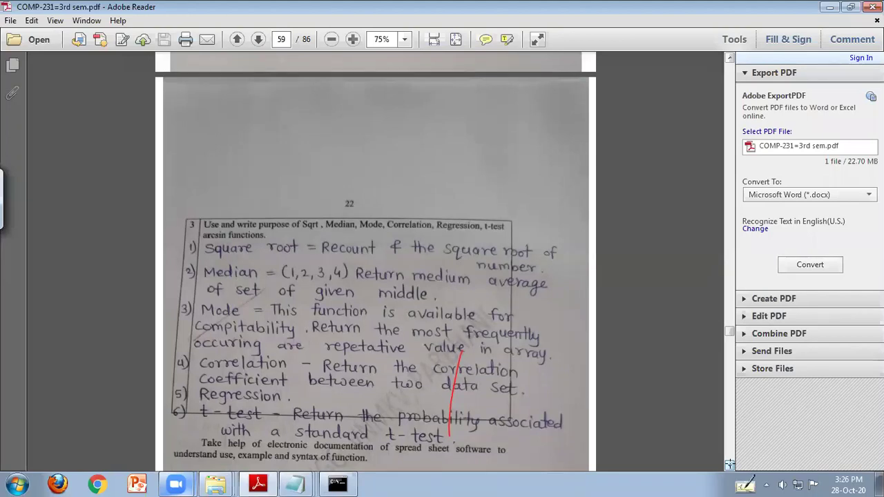
pyautogui.scroll(-1, 730, 463)
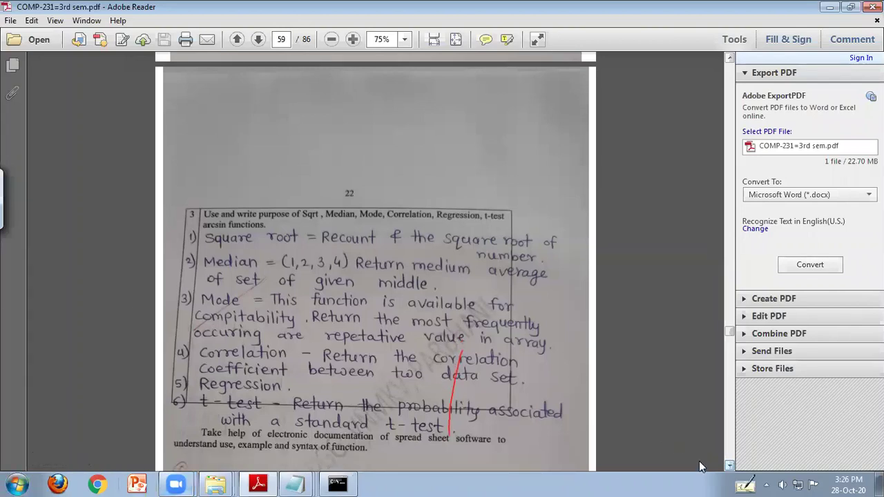
pyautogui.click(729, 466)
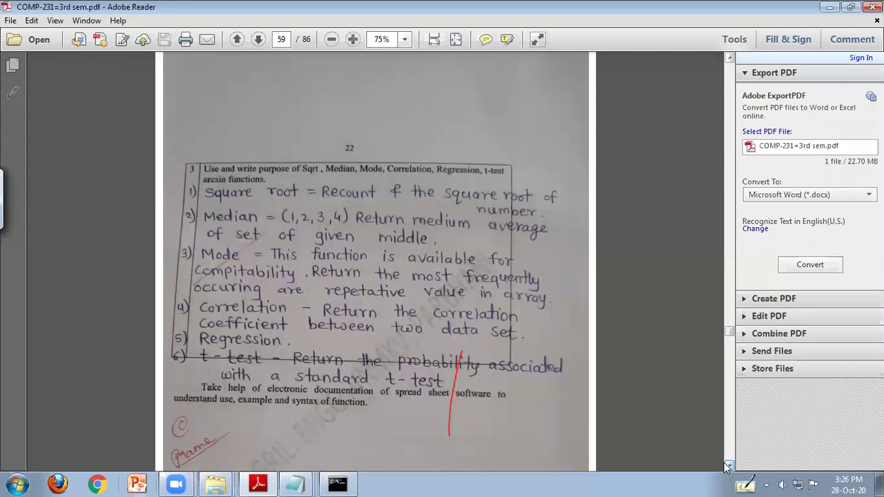
pyautogui.click(730, 467)
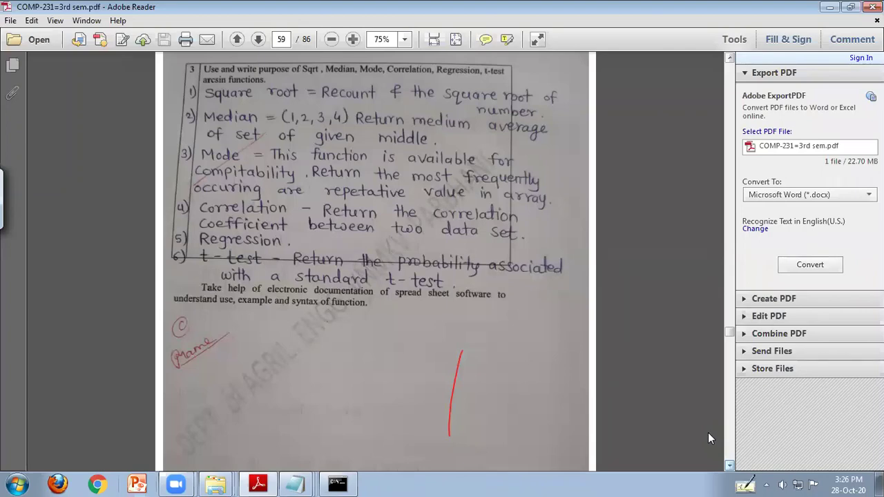
pyautogui.scroll(-10, 707, 432)
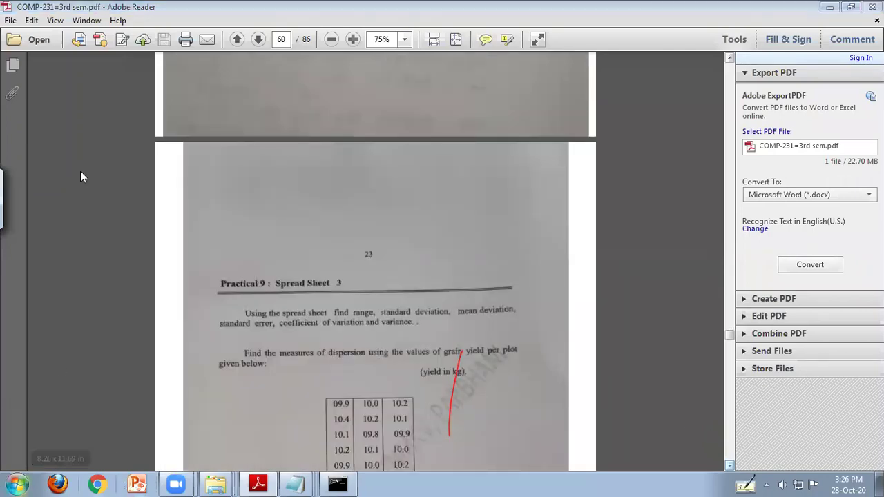
# Open Microsoft Excel 2010 with a blank workbook, select cell D3 and dismiss the activation wizard
pyautogui.press('super')
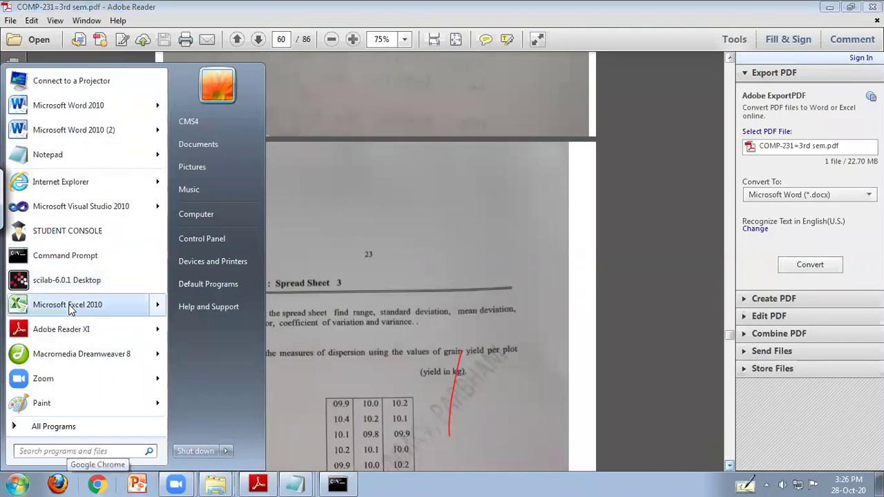
pyautogui.click(98, 303)
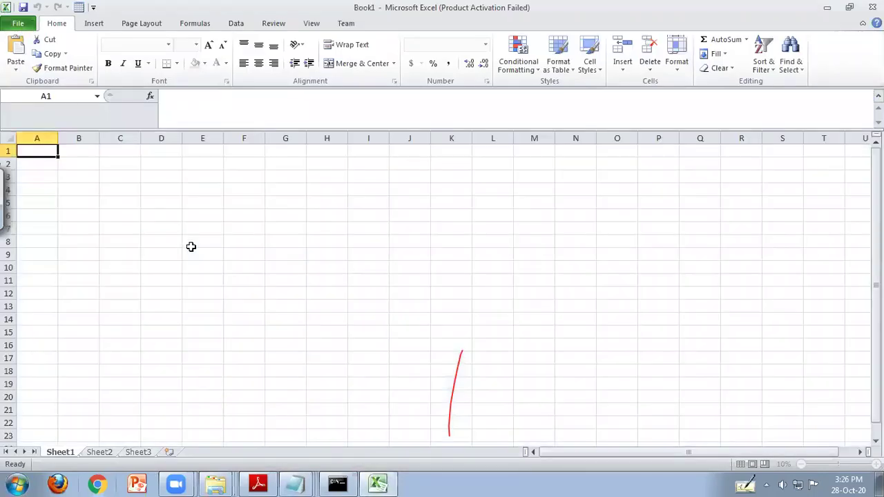
pyautogui.click(146, 172)
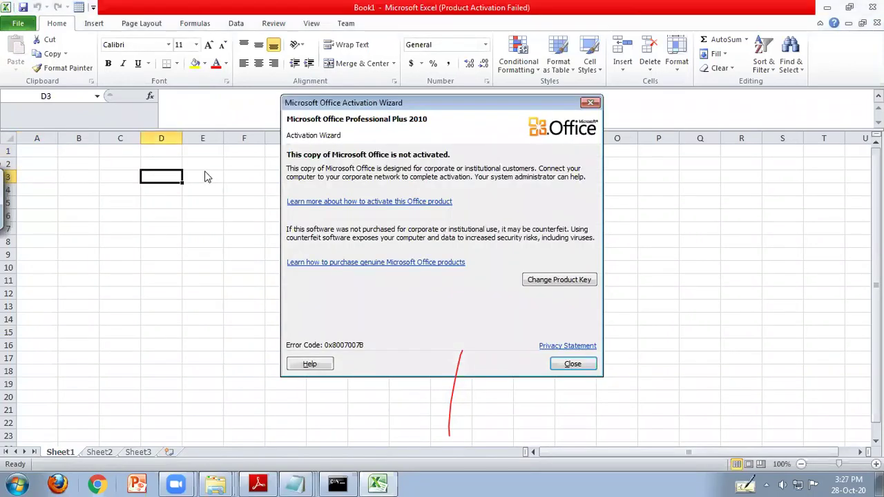
pyautogui.click(591, 102)
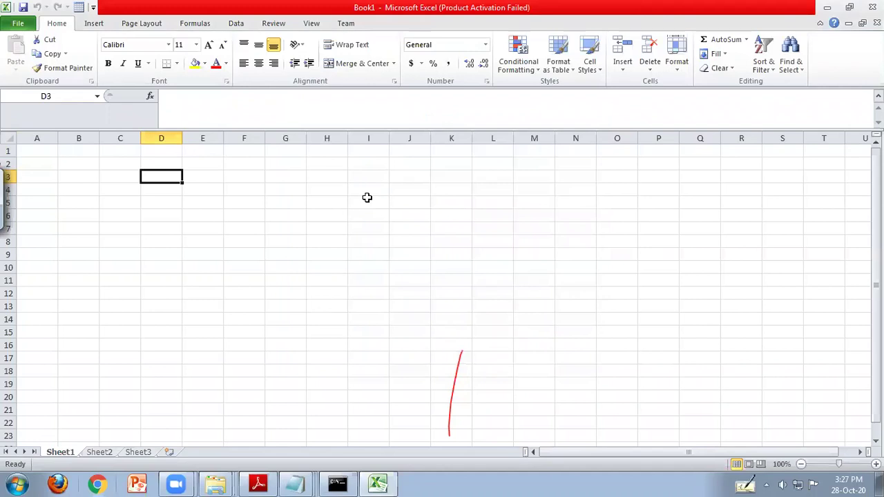
# Enter the column headings Inside in cell D3 and Outside in cell E3
pyautogui.write('Inside')
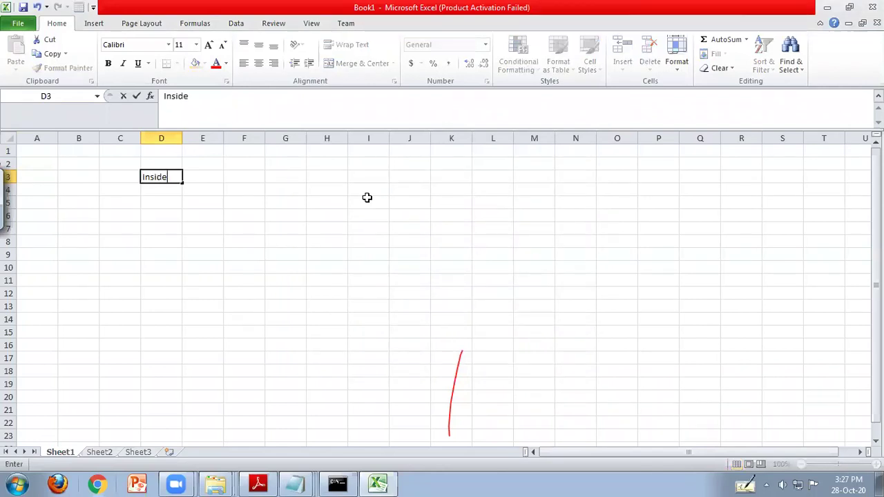
pyautogui.press('Tab')
pyautogui.write('Outside')
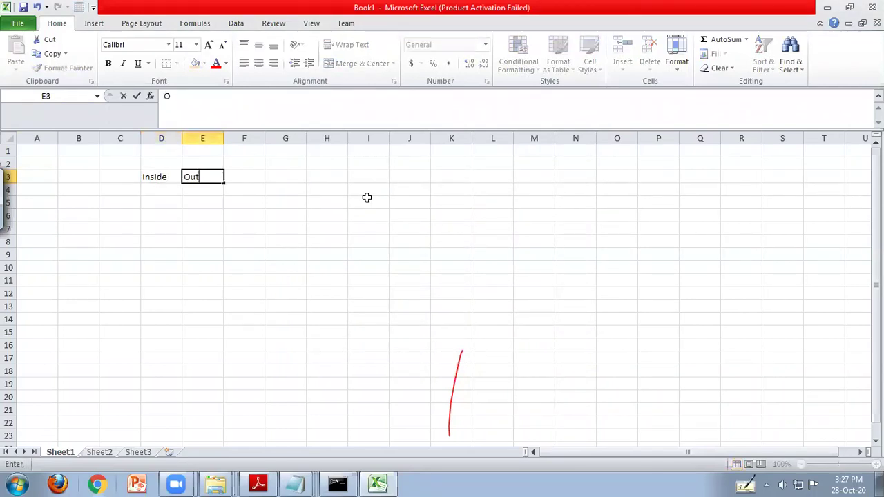
pyautogui.click(198, 191)
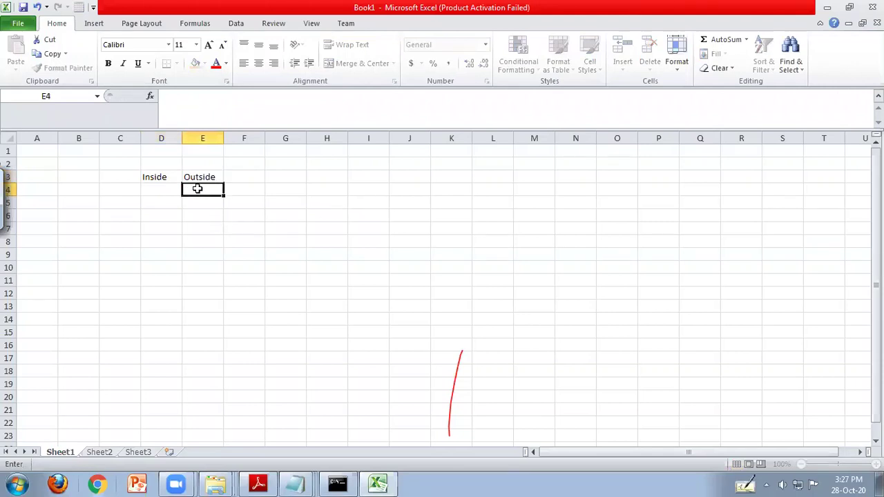
# Switch to the practical manual in Adobe Reader and consult the Practical 7 humidity table on page 56
pyautogui.click(381, 482)
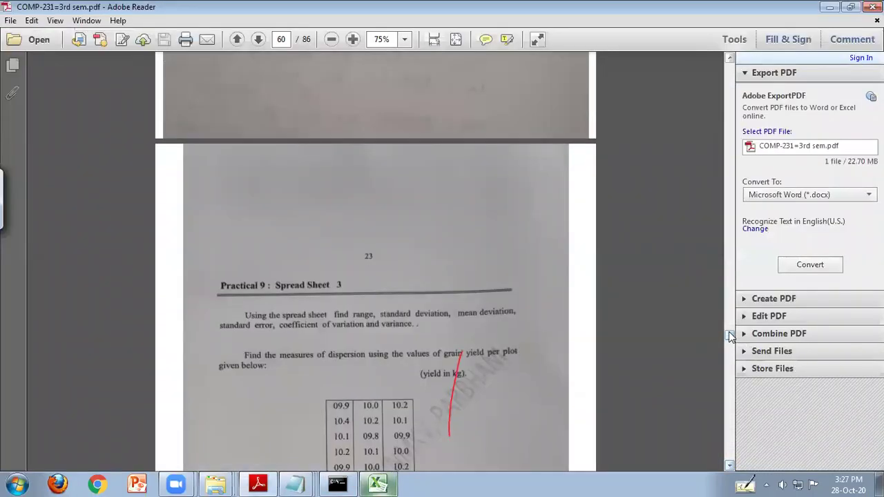
pyautogui.moveTo(729, 334); pyautogui.dragTo(729, 318)
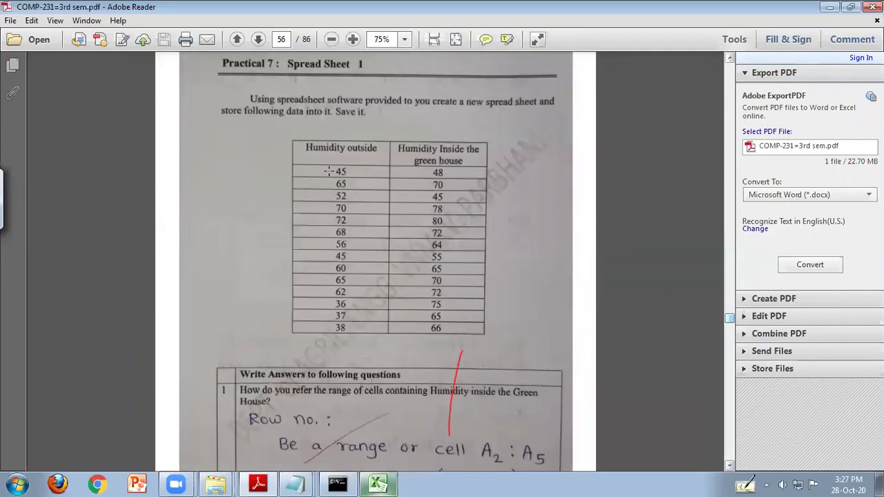
pyautogui.click(340, 483)
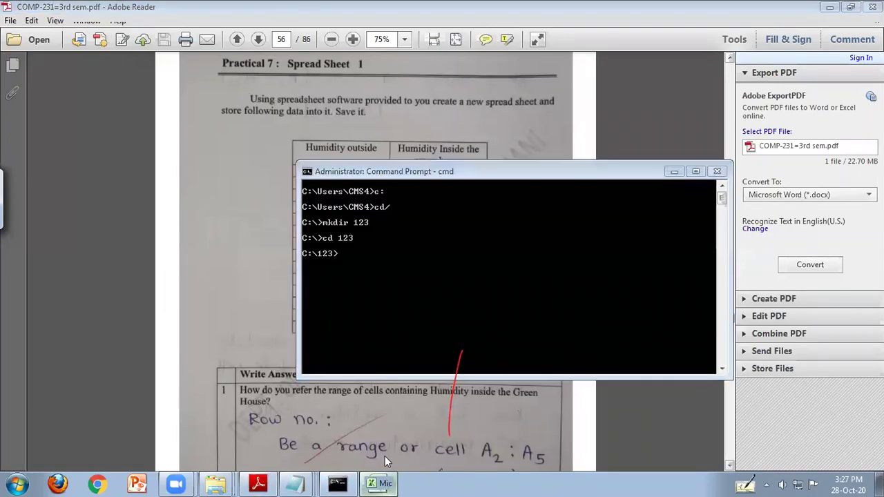
# Switch to Excel, enter 45 in cell D4 and fill it down the Inside column to D16
pyautogui.click(380, 483)
pyautogui.click(173, 189)
pyautogui.write('45')
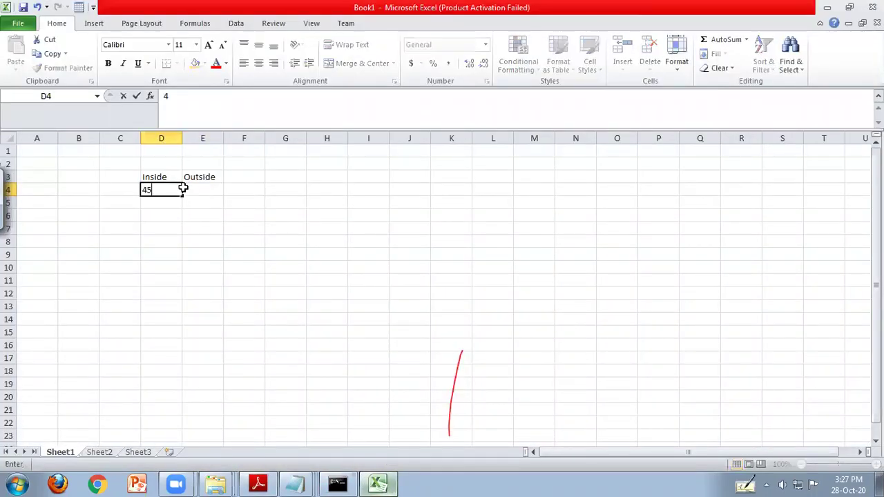
pyautogui.press('Return')
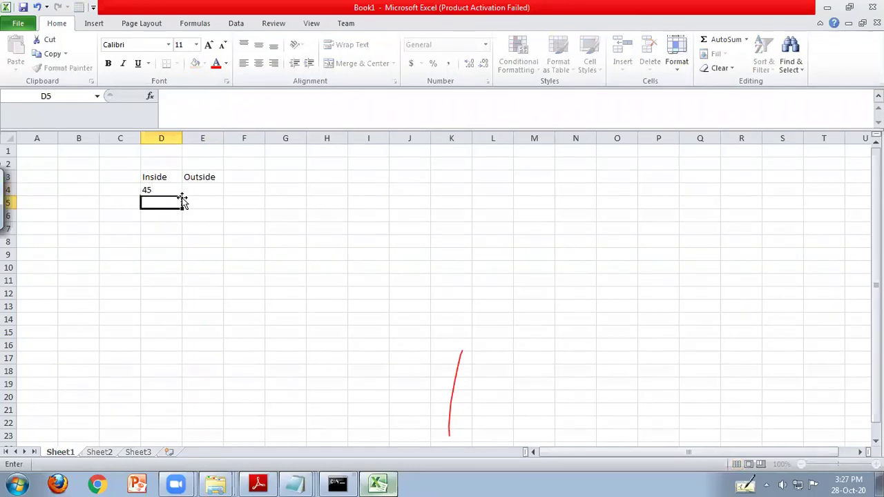
pyautogui.click(178, 192)
pyautogui.moveTo(183, 195); pyautogui.dragTo(187, 347)
# Set cell D16, at the end of the Inside column, to 68
pyautogui.click(177, 348)
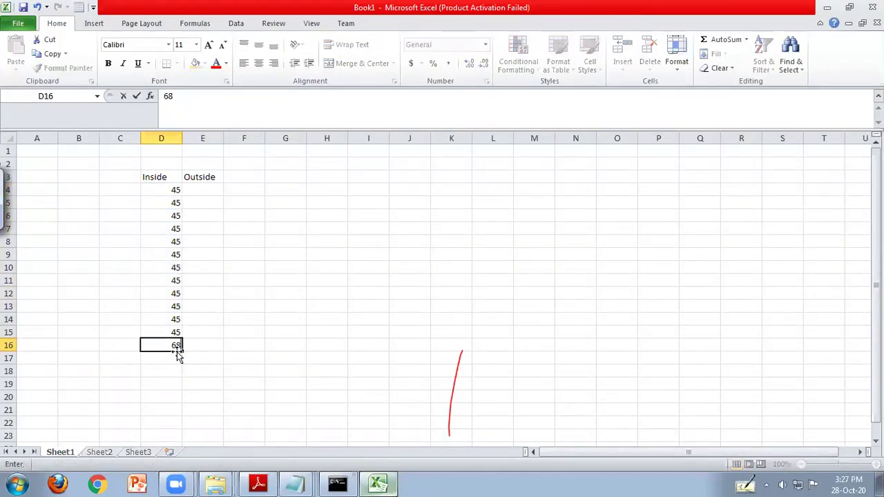
pyautogui.write('68')
pyautogui.click(322, 231)
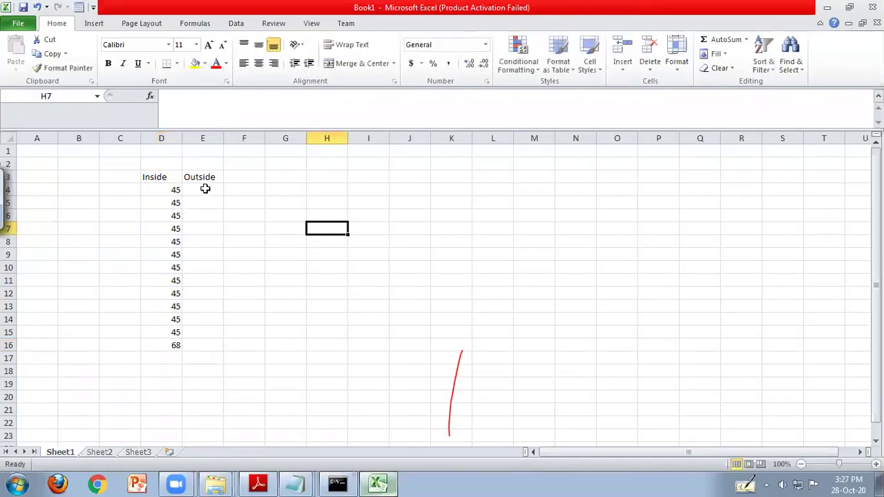
# Check the humidity table in the manual and enter 48 in E4 and 66 in E16 of the Outside column
pyautogui.click(202, 189)
pyautogui.click(369, 483)
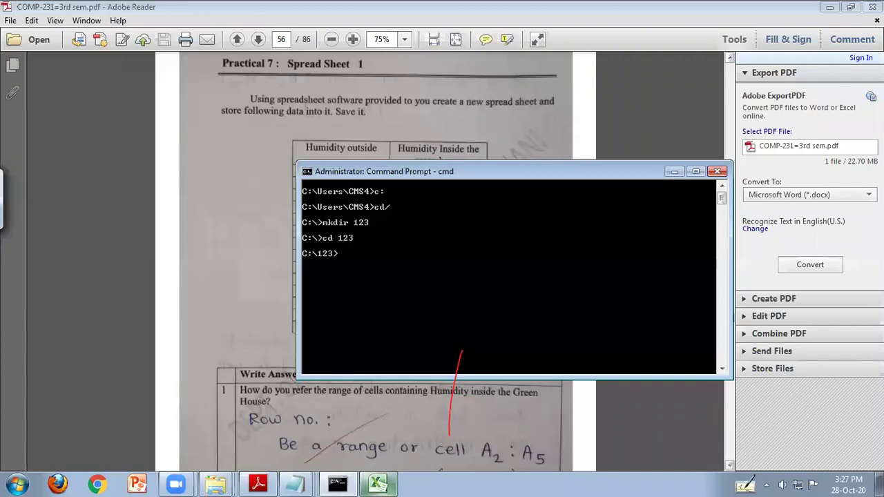
pyautogui.click(674, 173)
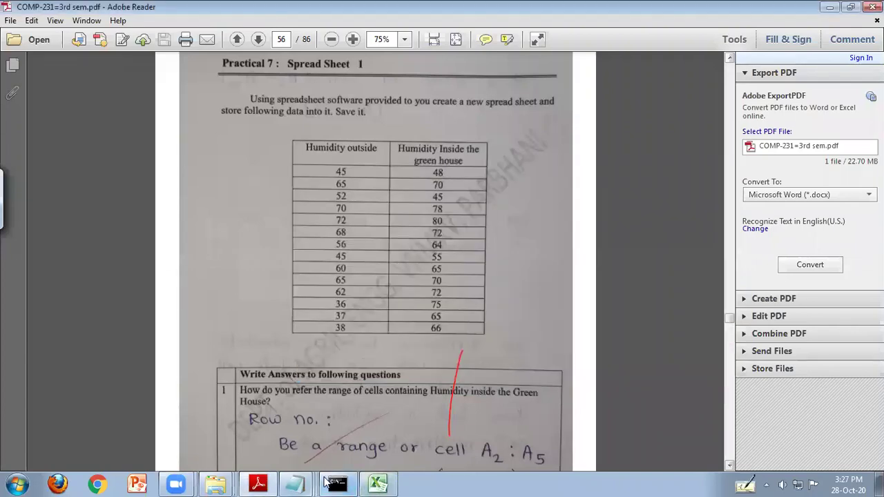
pyautogui.click(373, 483)
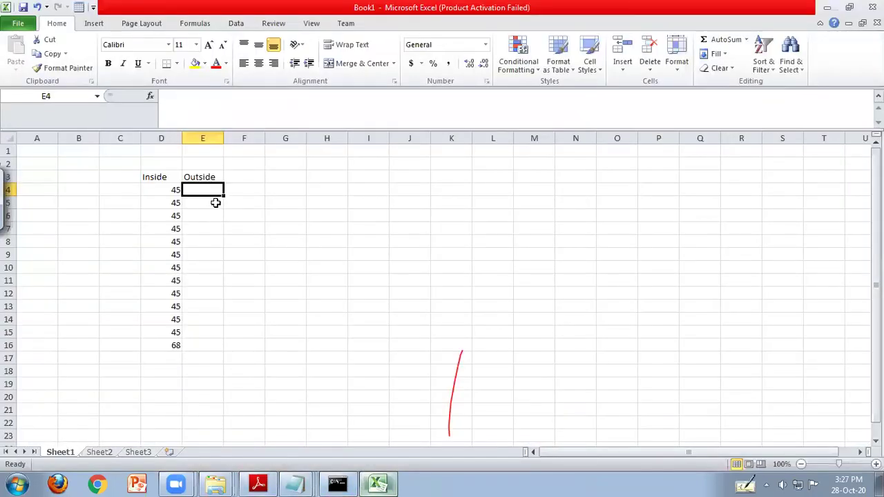
pyautogui.write('48')
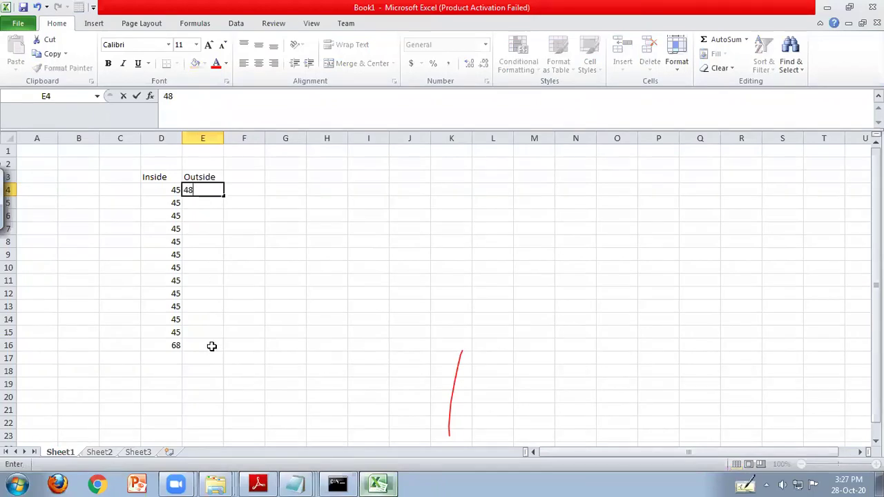
pyautogui.click(211, 346)
pyautogui.write('66')
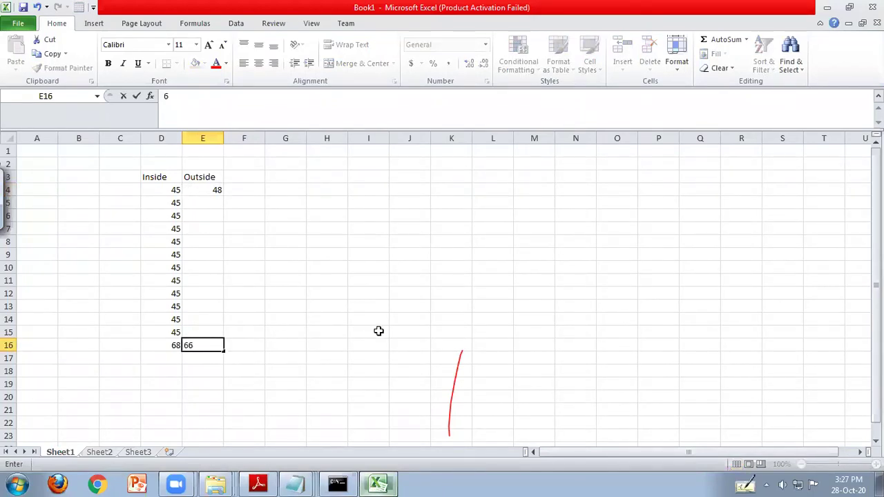
pyautogui.click(379, 332)
# Check the manual's humidity table again, then select the cell range D3:F17 and the blank range K7:N13 in the workbook
pyautogui.click(375, 482)
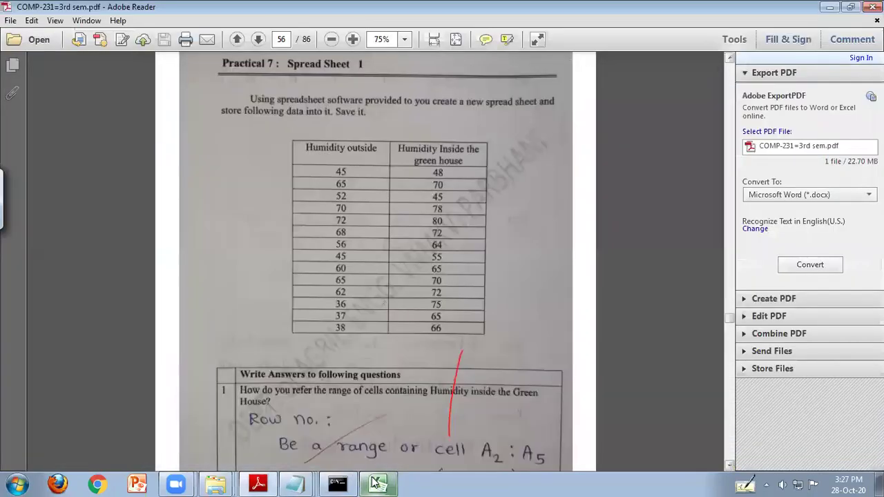
pyautogui.click(374, 482)
pyautogui.moveTo(150, 178); pyautogui.dragTo(230, 357)
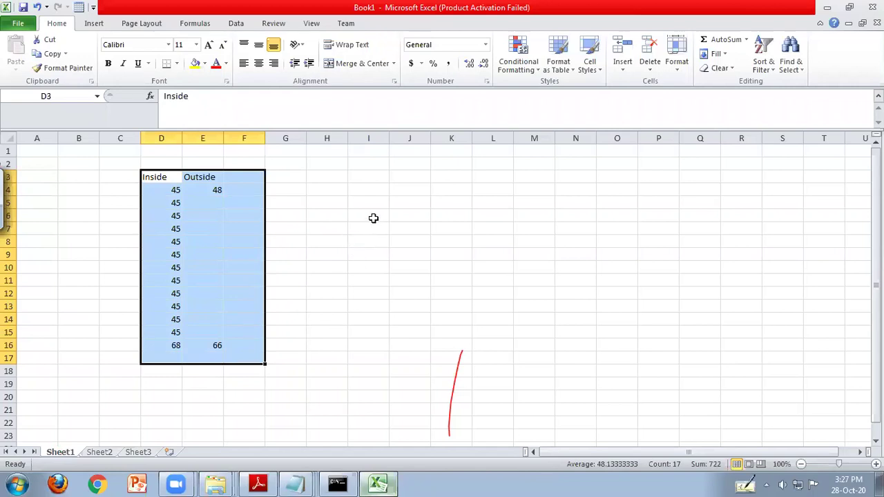
pyautogui.moveTo(433, 227); pyautogui.dragTo(568, 302)
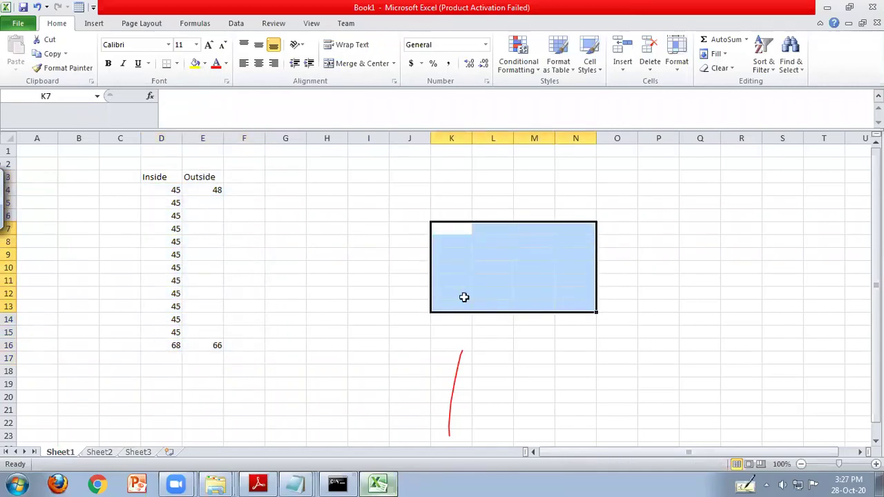
# Inspect cells E3, E4, D4 and D16 in the workbook and compare them with the cell-range question in the manual
pyautogui.click(198, 180)
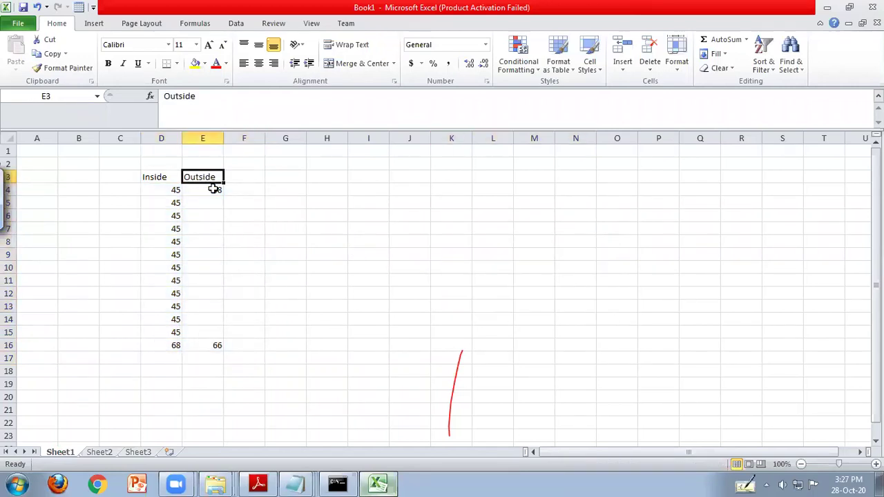
pyautogui.click(213, 187)
pyautogui.click(390, 482)
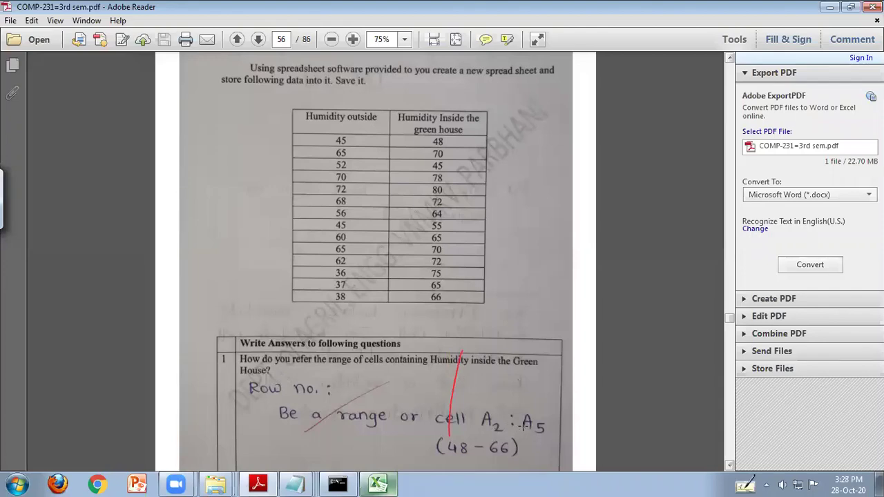
pyautogui.click(378, 483)
pyautogui.click(158, 190)
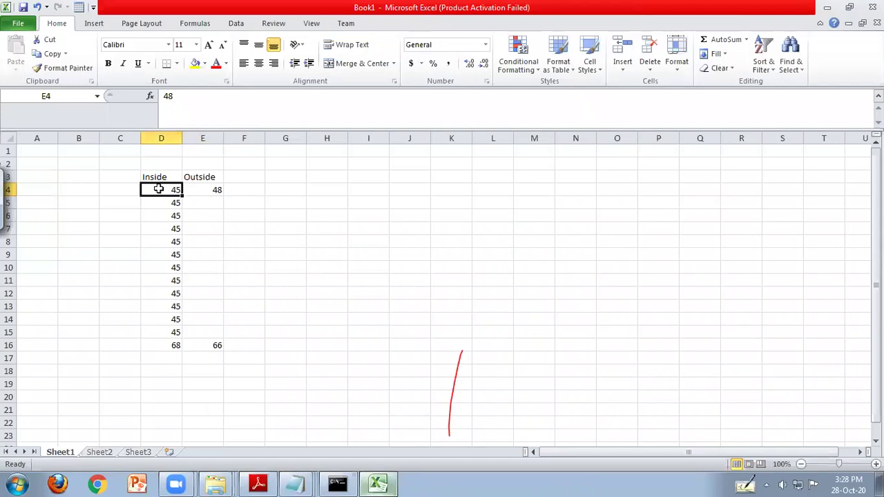
pyautogui.click(171, 345)
# Review the manual's cell-range question, then the sum, average, logarithm and statistical function exercises on pages 58 and 59
pyautogui.click(390, 483)
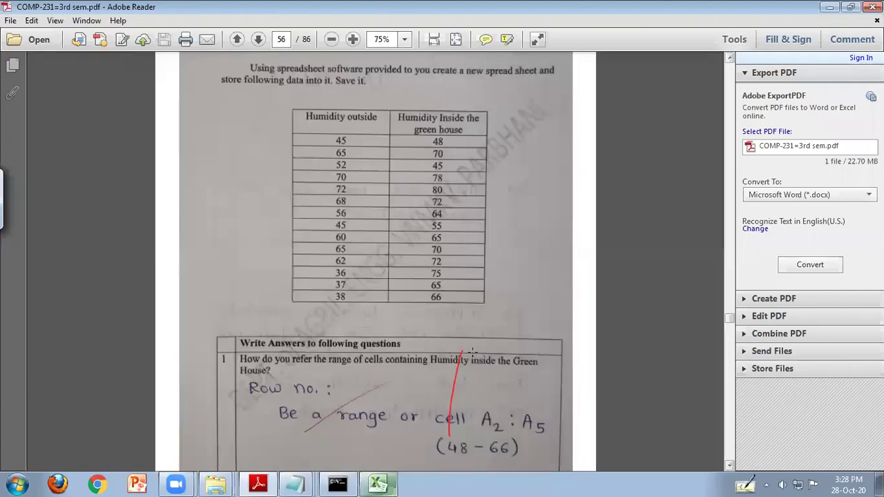
pyautogui.click(384, 483)
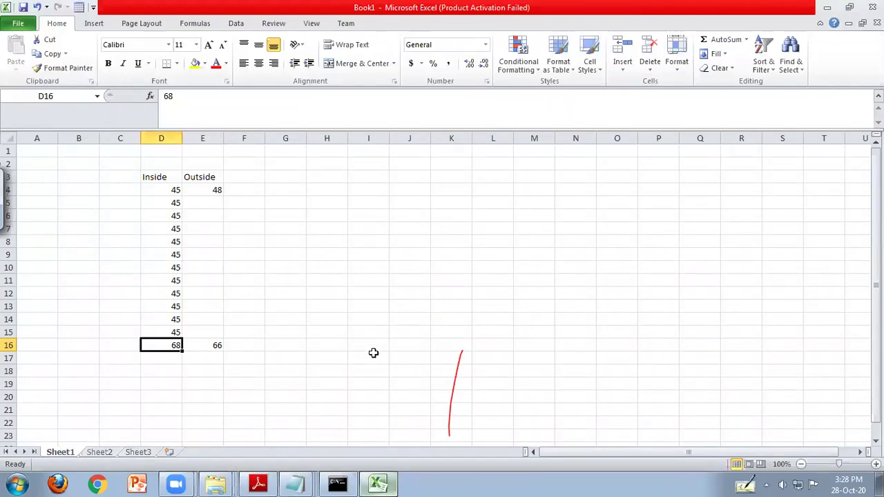
pyautogui.hotkey('alt', 'Tab')
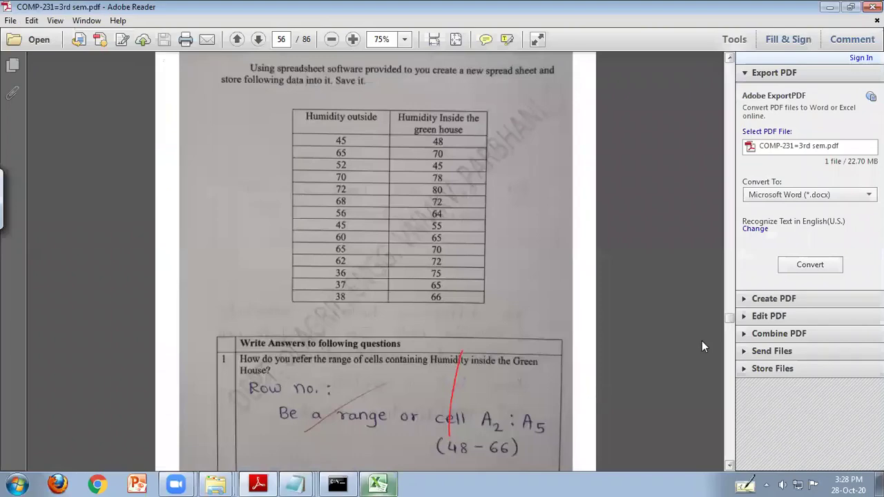
pyautogui.click(729, 377)
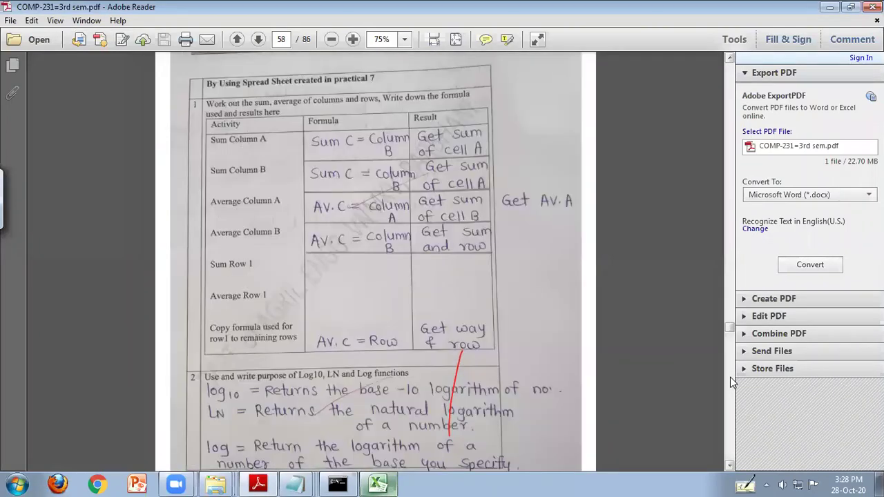
pyautogui.click(730, 376)
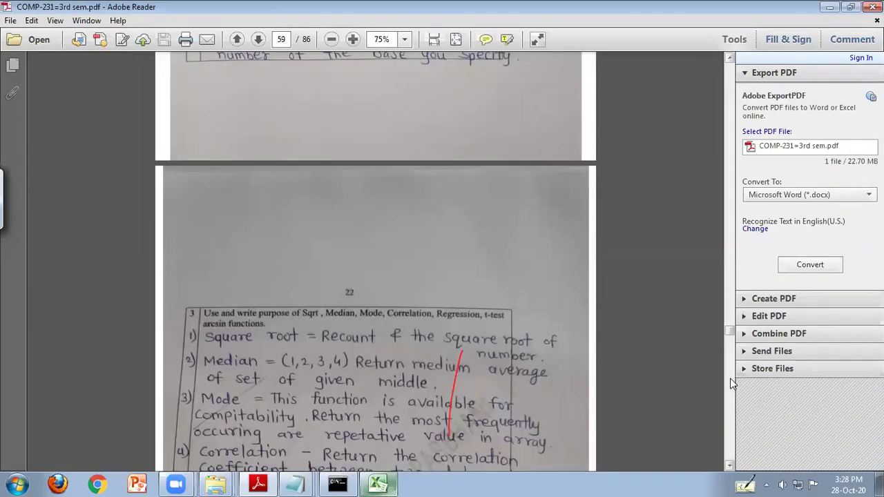
pyautogui.scroll(-1, 408, 482)
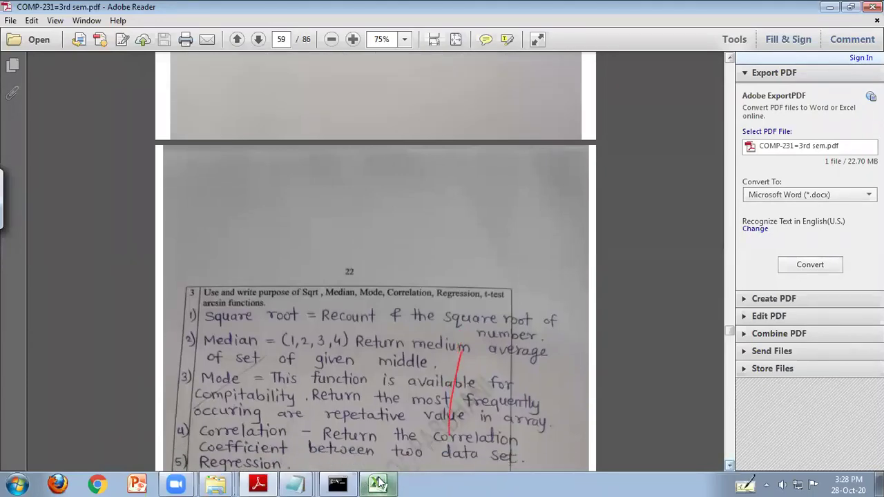
# Look up the AVERAGE function's description in Excel's Insert Function dialog, then dismiss the dialog without inserting it
pyautogui.click(378, 483)
pyautogui.click(150, 97)
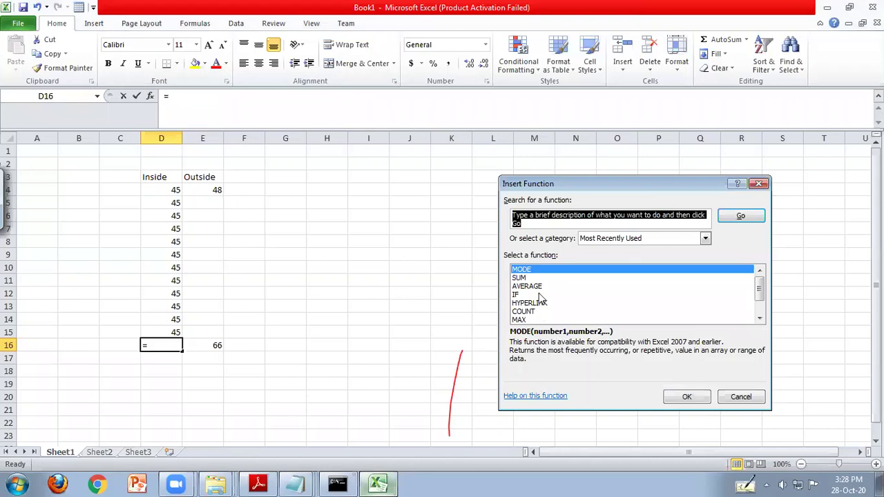
pyautogui.click(529, 287)
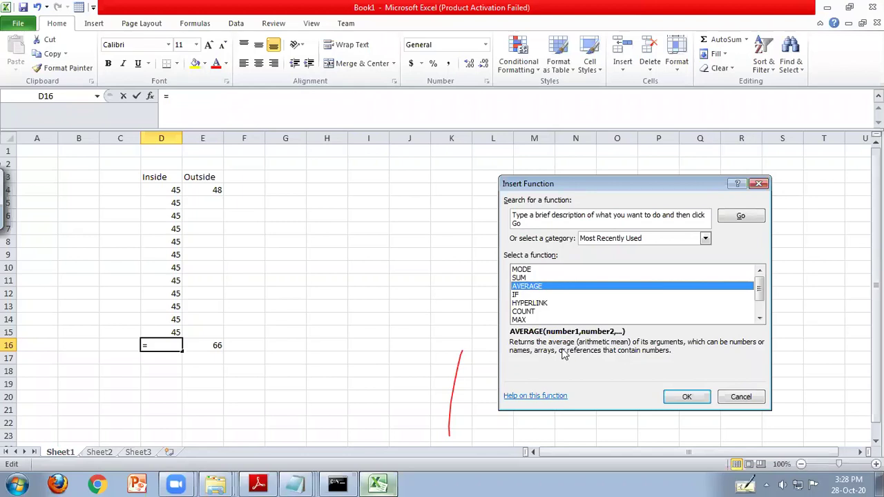
pyautogui.click(379, 483)
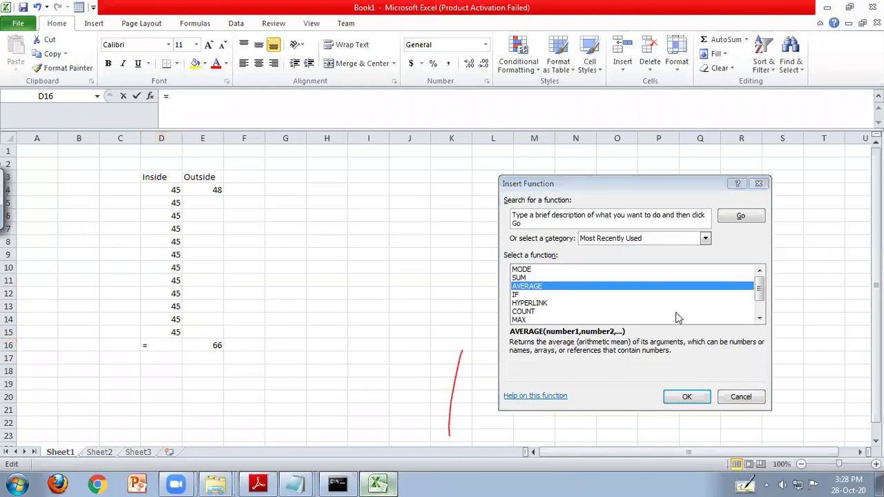
pyautogui.click(735, 399)
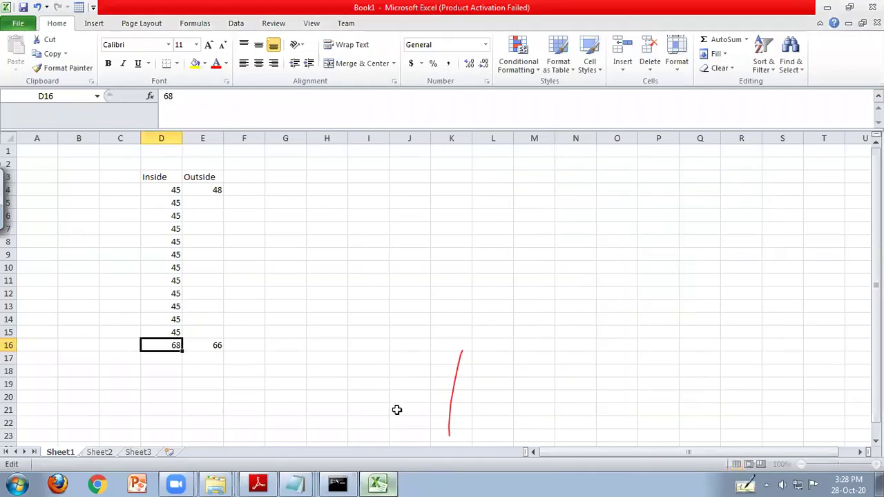
# Read on in the manual from the statistical functions through Practical 9 to the pie graph exercise on page 64
pyautogui.click(379, 483)
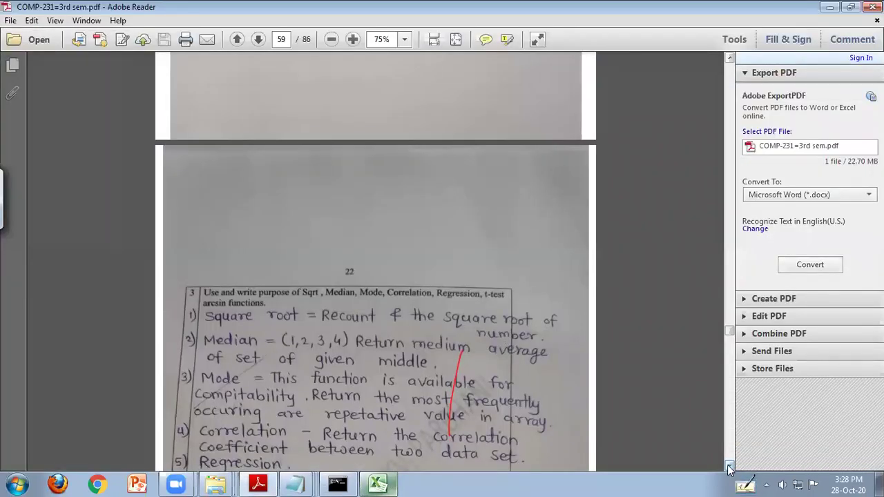
pyautogui.scroll(-3, 729, 467)
pyautogui.scroll(-3, 729, 467)
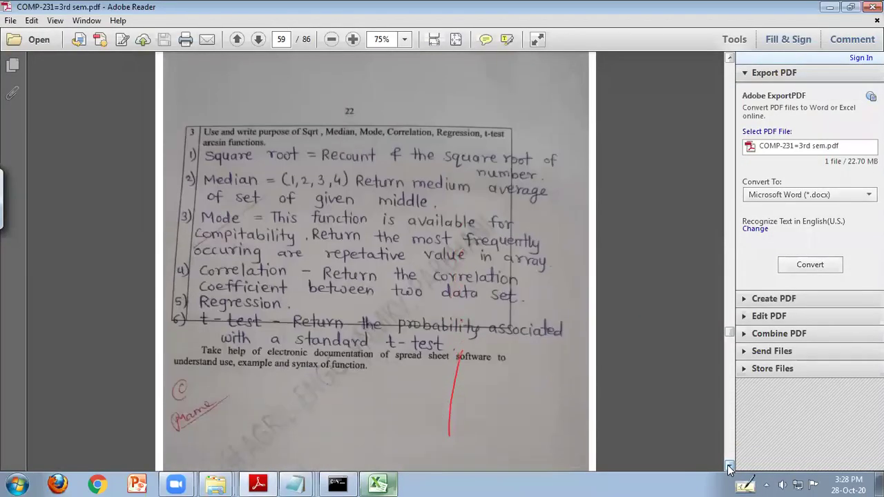
pyautogui.scroll(-5, 729, 468)
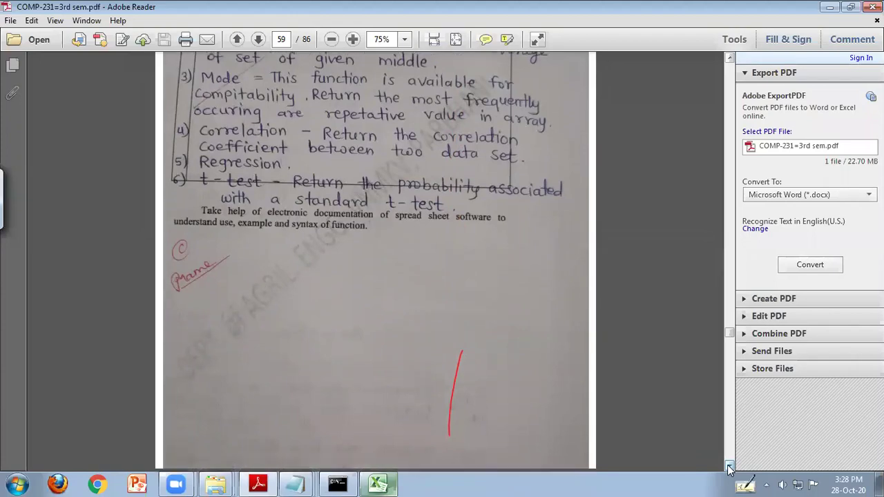
pyautogui.scroll(-3, 729, 468)
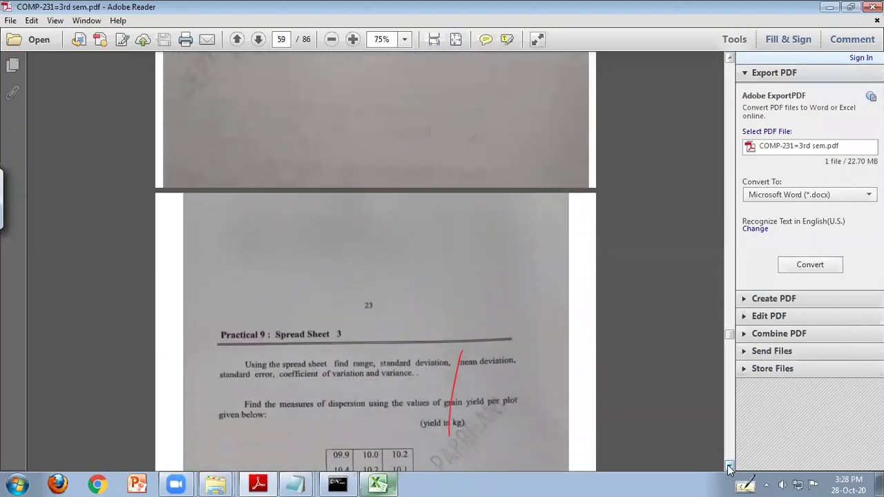
pyautogui.scroll(-1, 729, 468)
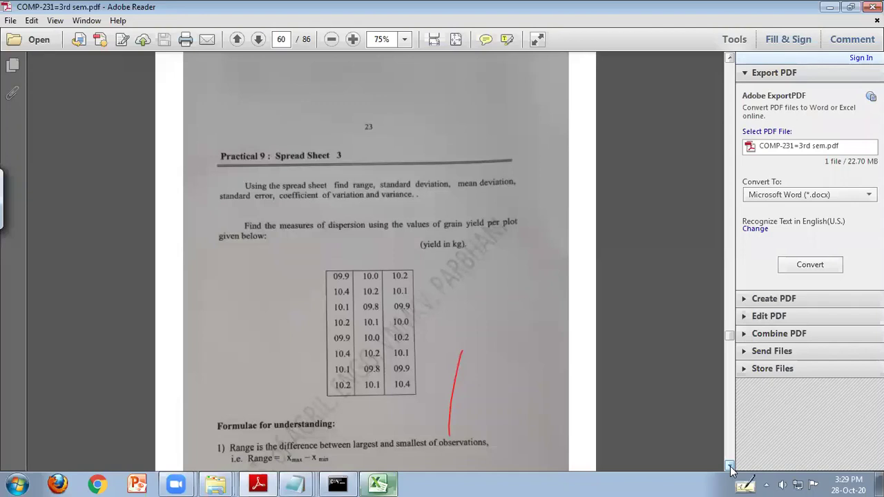
pyautogui.moveTo(730, 469); pyautogui.dragTo(730, 469)
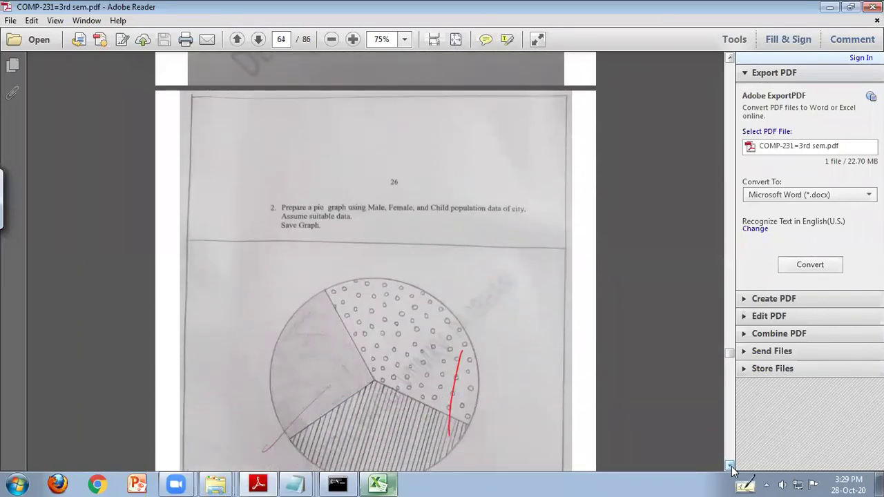
# Look over the chart types Excel offers for insertion, then return to the manual
pyautogui.click(376, 482)
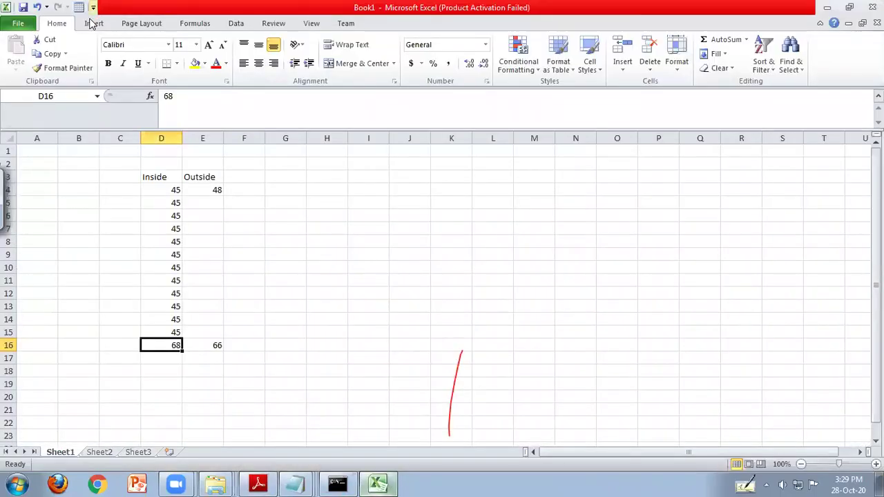
pyautogui.click(93, 23)
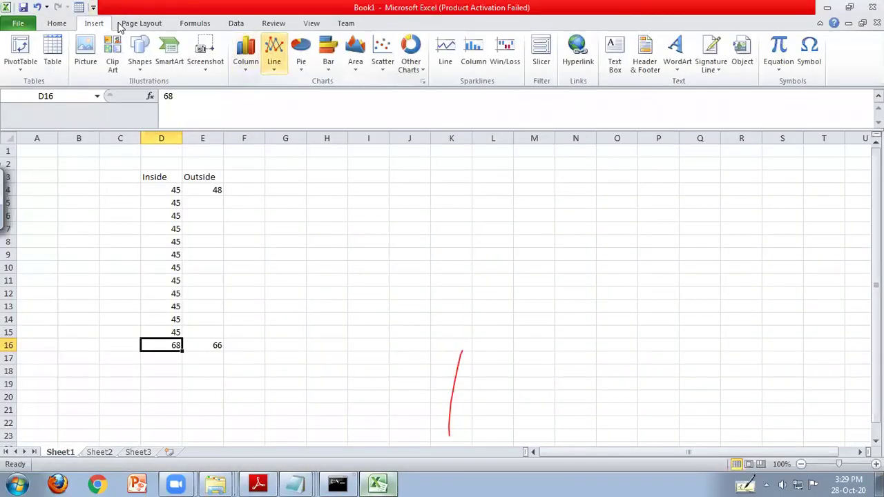
pyautogui.click(378, 483)
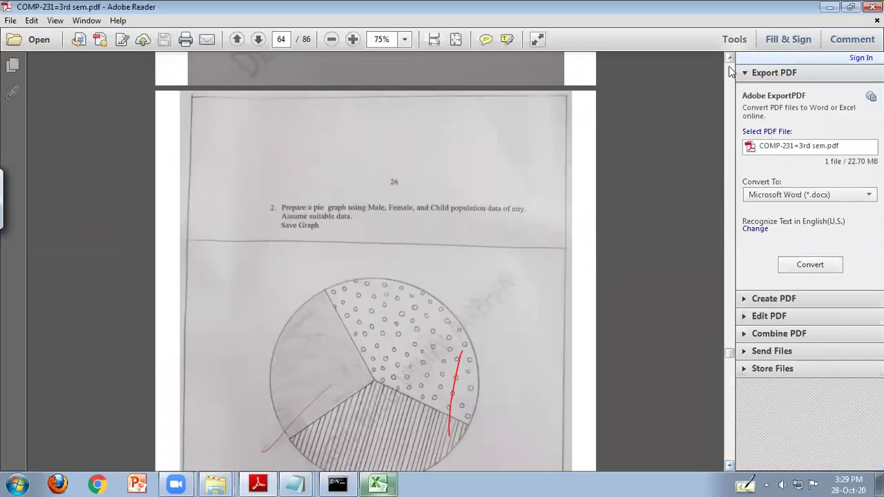
# Go back through the manual's line graph exercise and its variance, standard deviation, standard error and coefficient of variation formulas
pyautogui.scroll(5, 730, 71)
pyautogui.scroll(5, 729, 71)
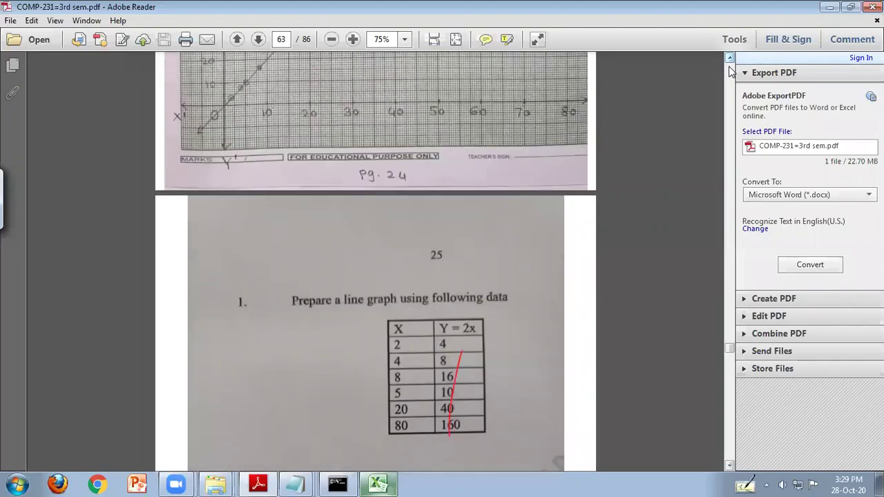
pyautogui.scroll(10, 730, 71)
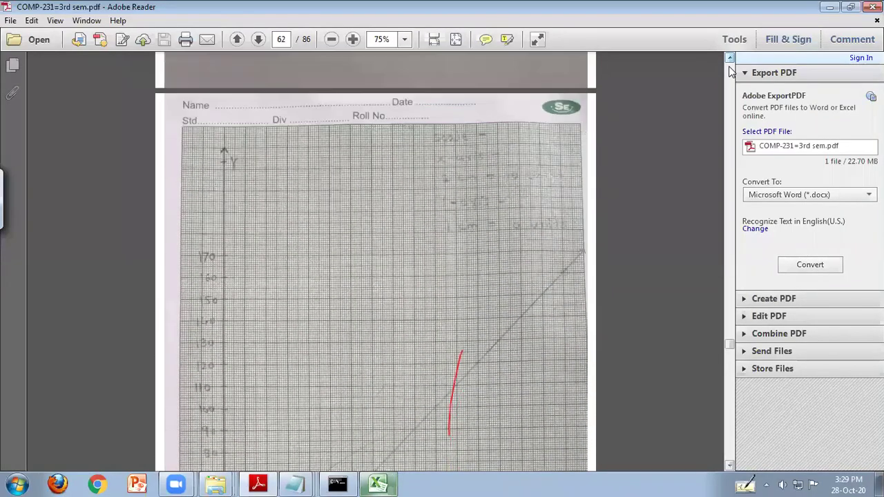
pyautogui.scroll(5, 730, 72)
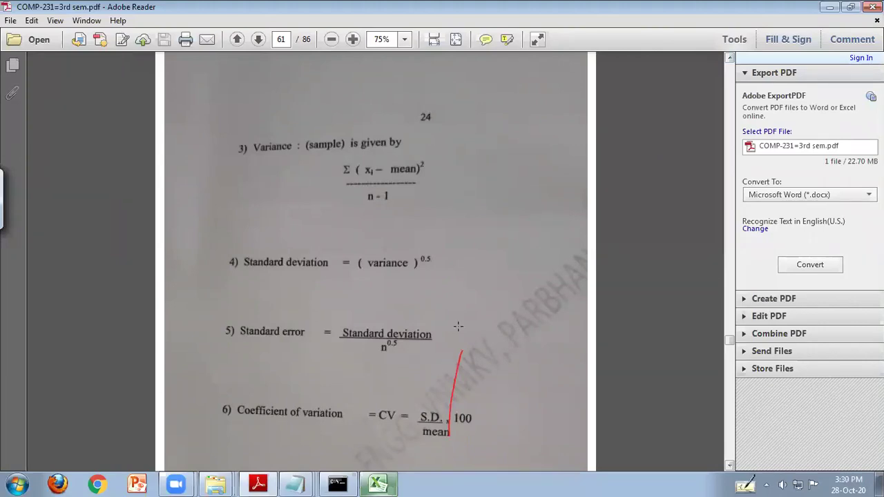
pyautogui.click(730, 460)
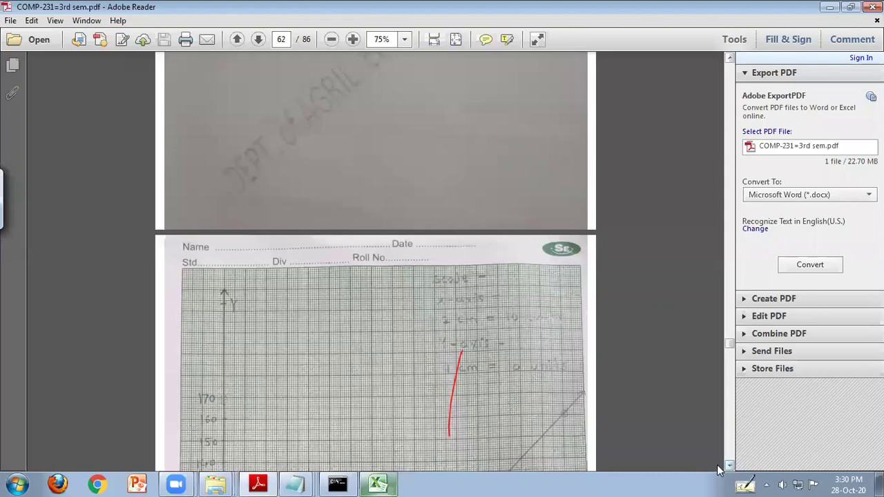
pyautogui.click(729, 467)
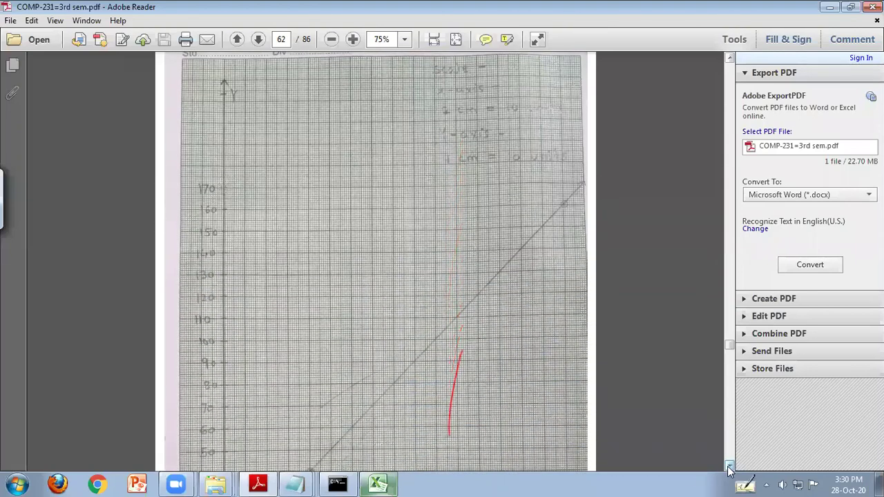
# Review the Practical 9 grain yield table and the range, mean deviation and variance formulas in the manual
pyautogui.click(730, 67)
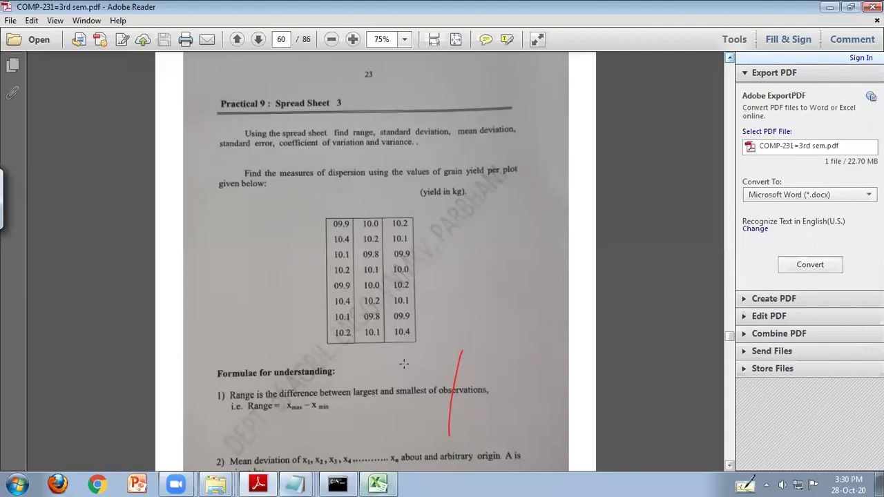
pyautogui.click(729, 467)
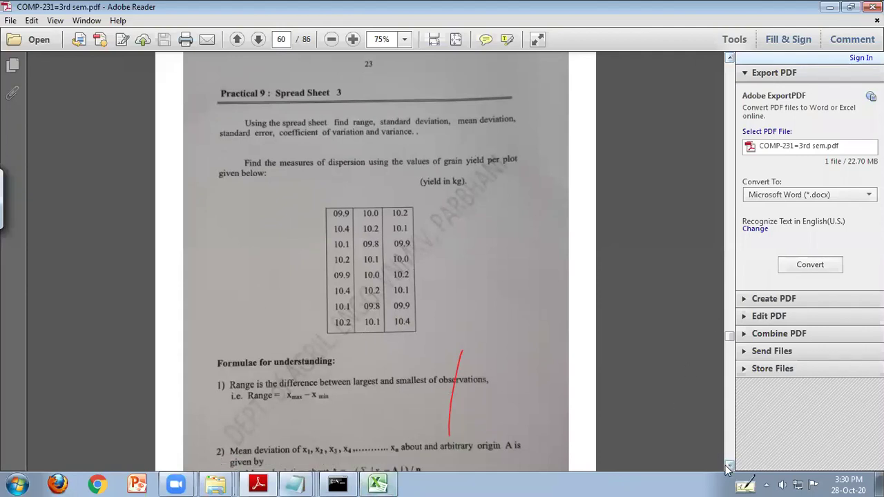
pyautogui.scroll(-5, 726, 470)
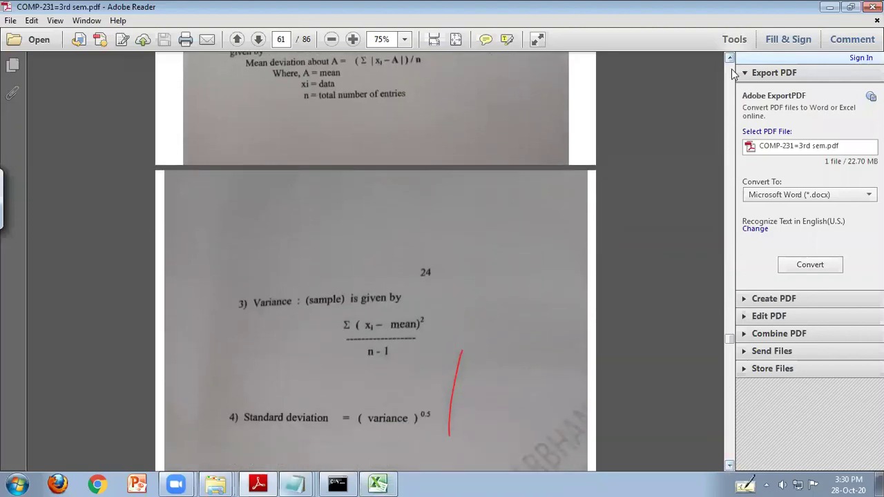
pyautogui.scroll(7, 734, 73)
pyautogui.scroll(15, 731, 68)
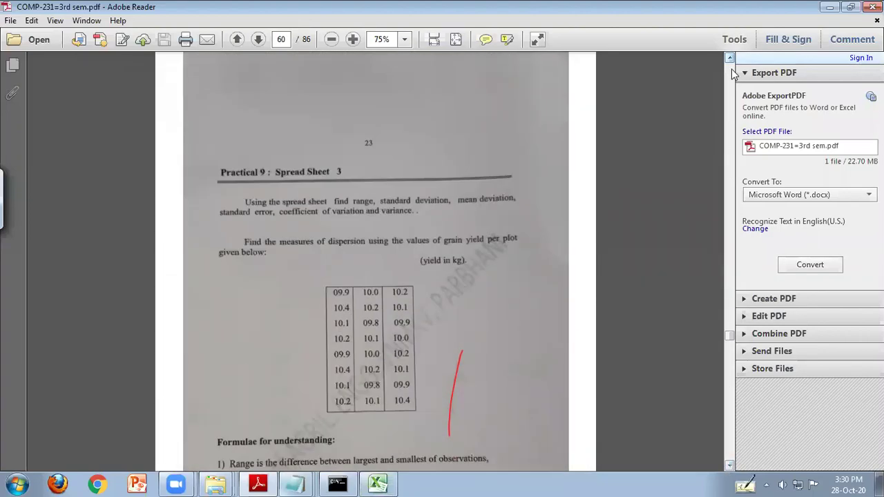
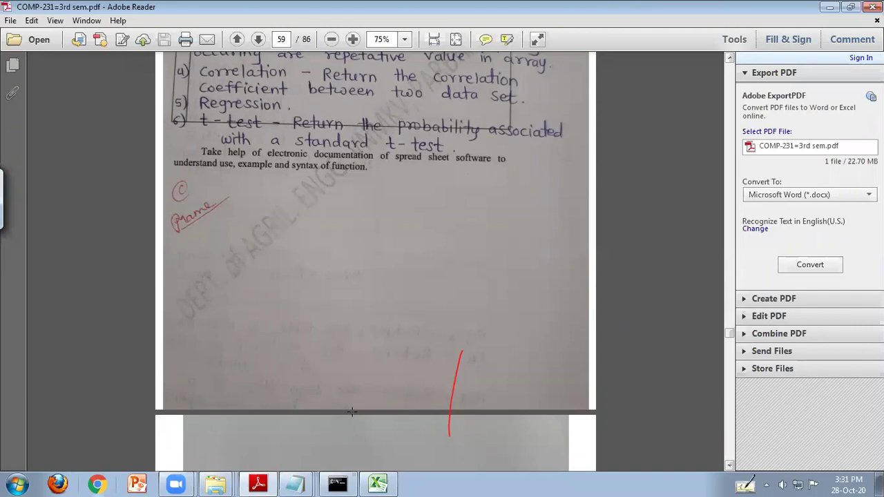
# Switch to Windows Explorer and show the drives under Computer
pyautogui.rightClick(215, 484)
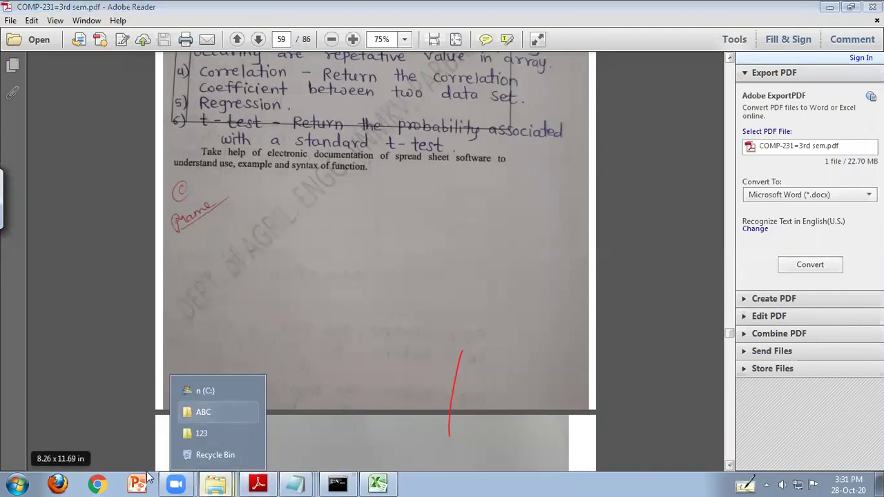
pyautogui.click(16, 482)
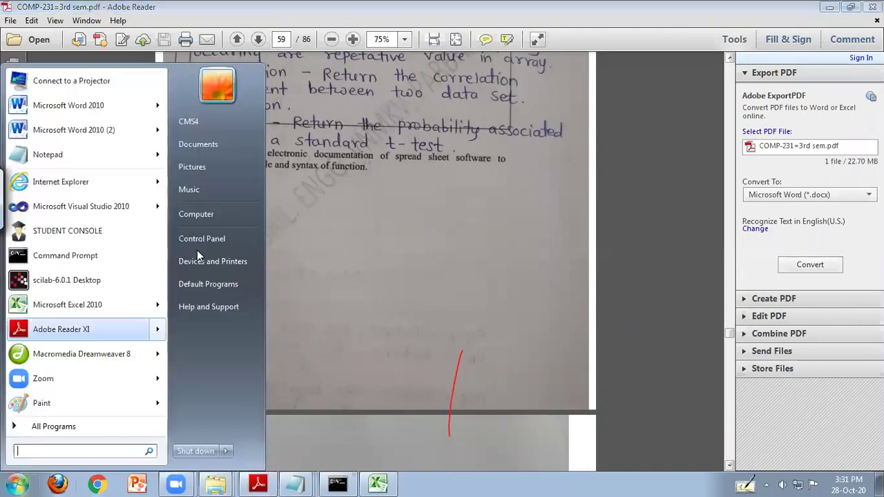
pyautogui.click(201, 214)
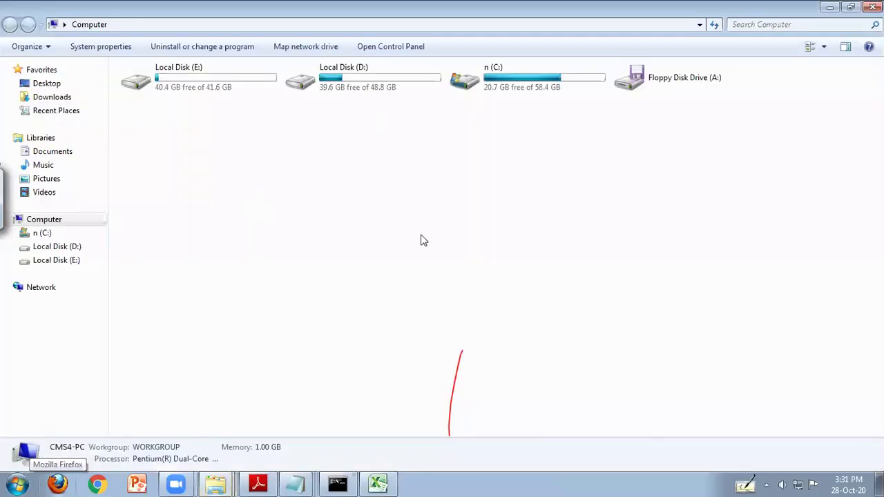
# Open the Comp-231 Syallabus document from the Agri folder on drive D and review its theory and practical topics
pyautogui.doubleClick(401, 76)
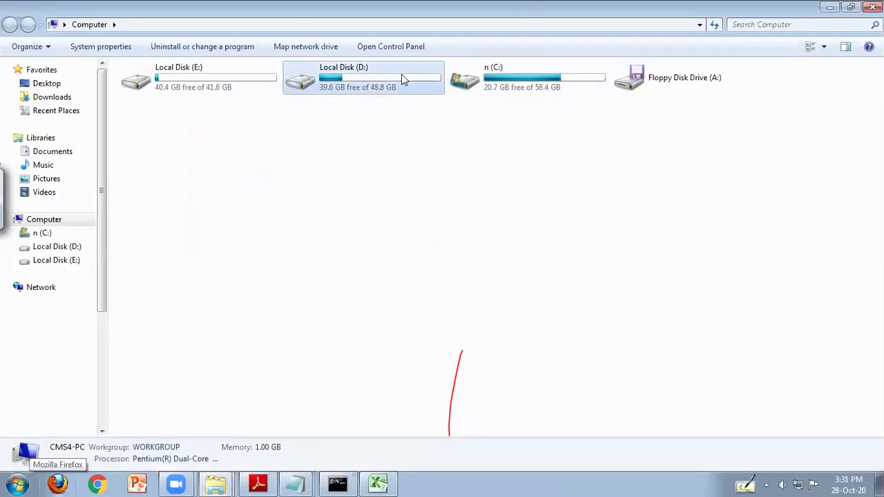
pyautogui.doubleClick(142, 98)
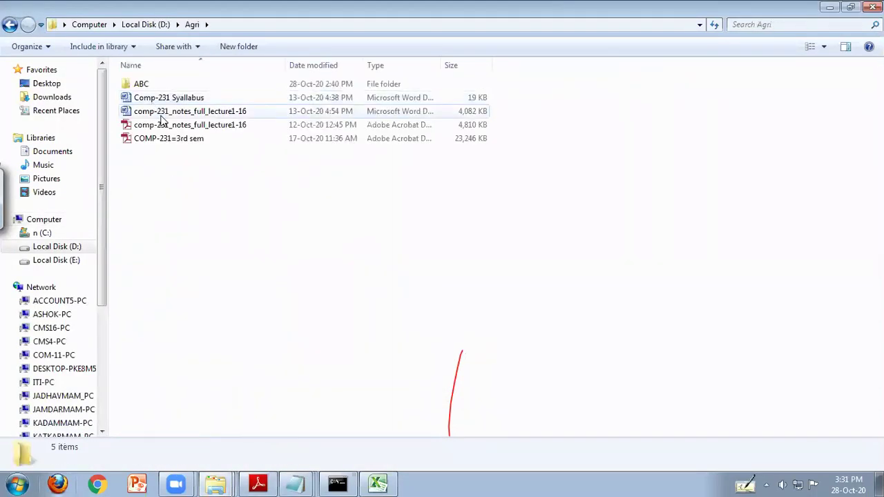
pyautogui.click(169, 100)
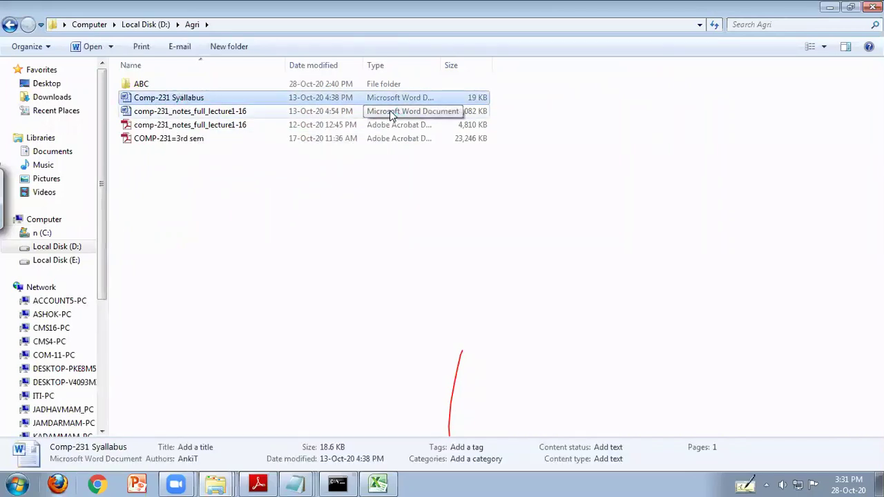
pyautogui.press('Return')
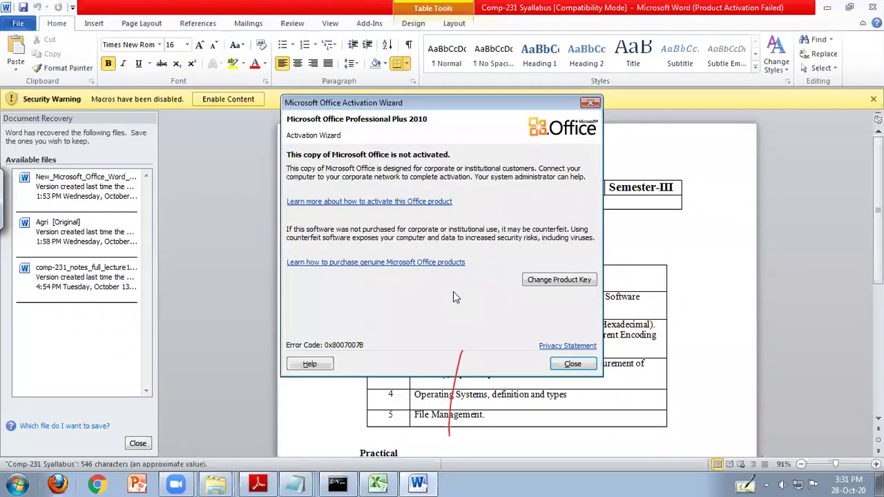
pyautogui.click(573, 364)
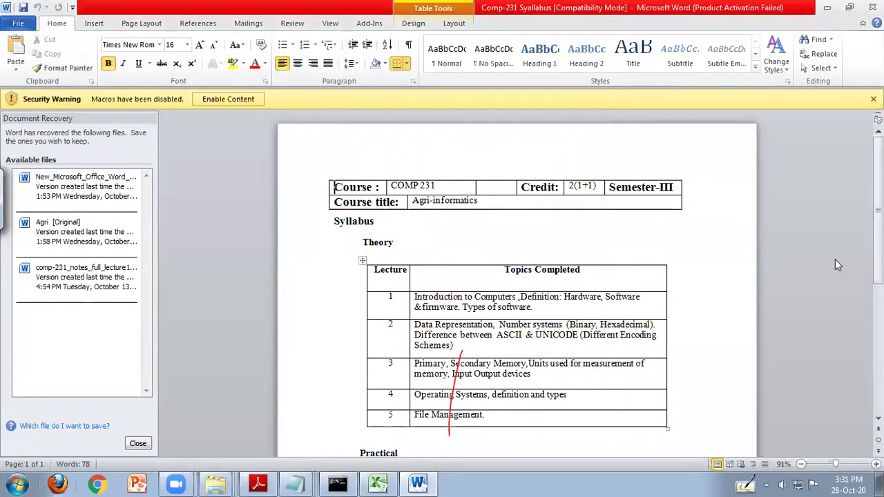
pyautogui.scroll(-6, 516, 311)
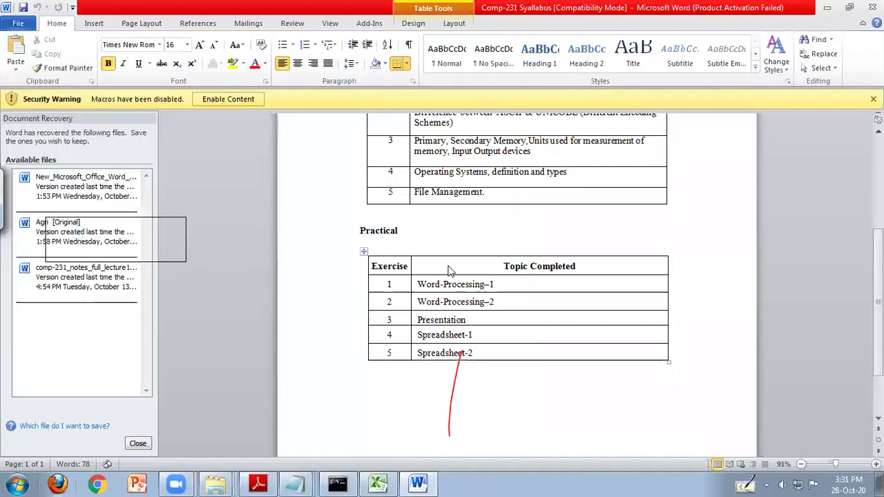
# View the comp-231_notes_full_lecture1-16 document in Word and close the open Word documents
pyautogui.click(56, 276)
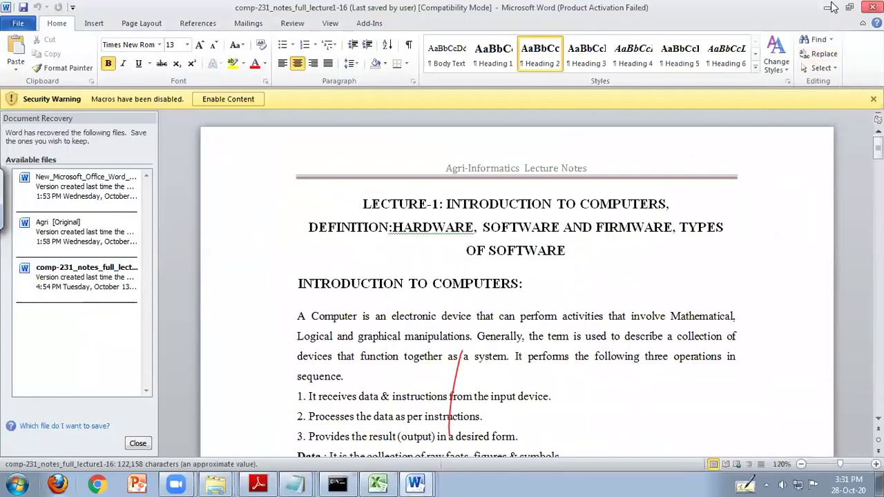
pyautogui.click(872, 7)
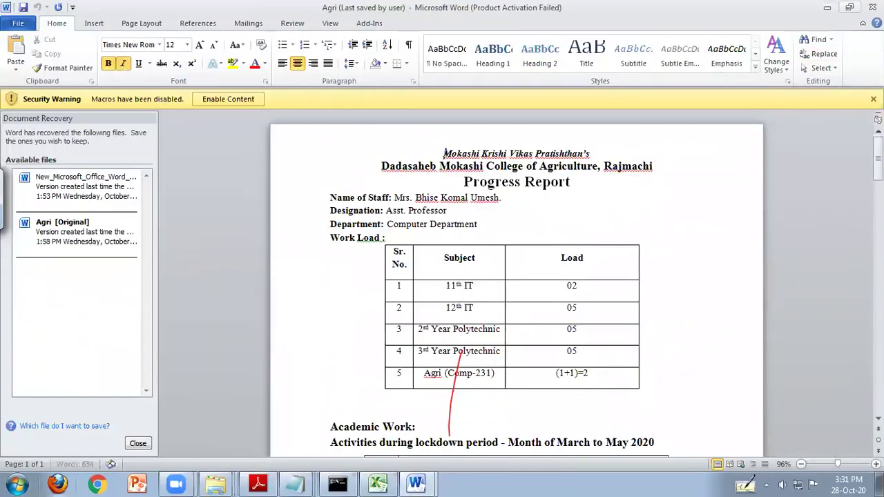
pyautogui.click(872, 7)
pyautogui.click(872, 7)
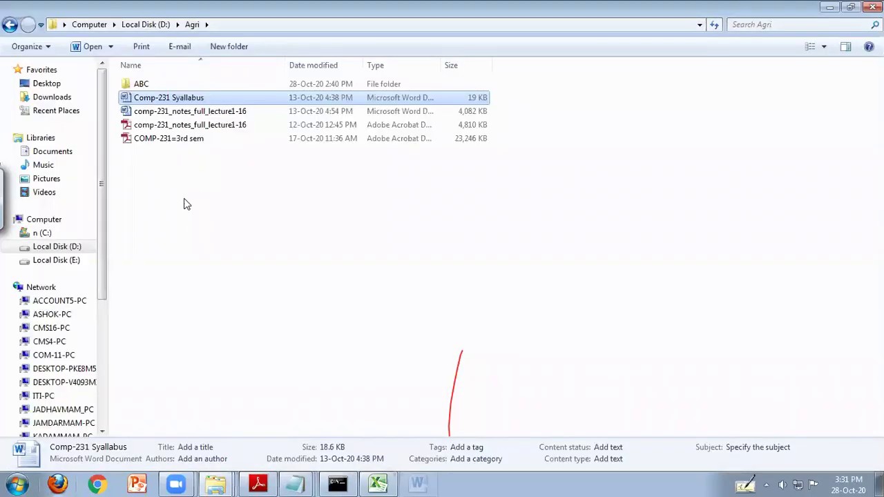
pyautogui.doubleClick(160, 116)
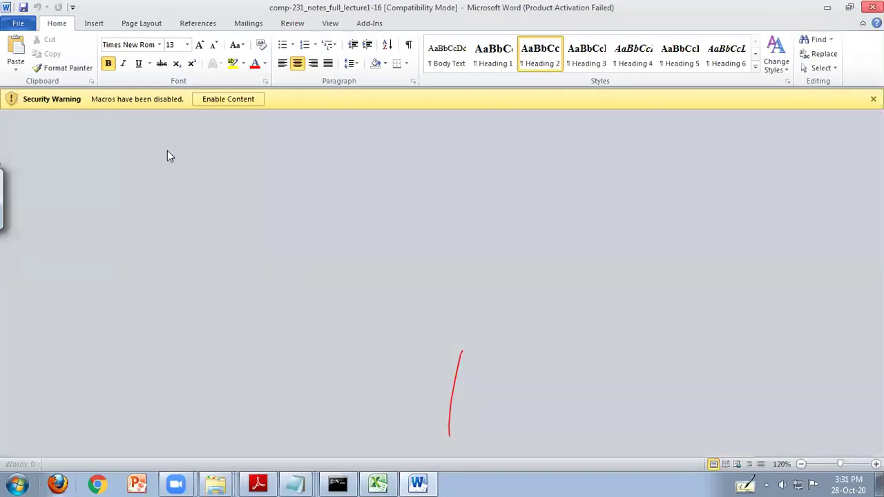
pyautogui.rightClick(236, 322)
pyautogui.rightClick(182, 276)
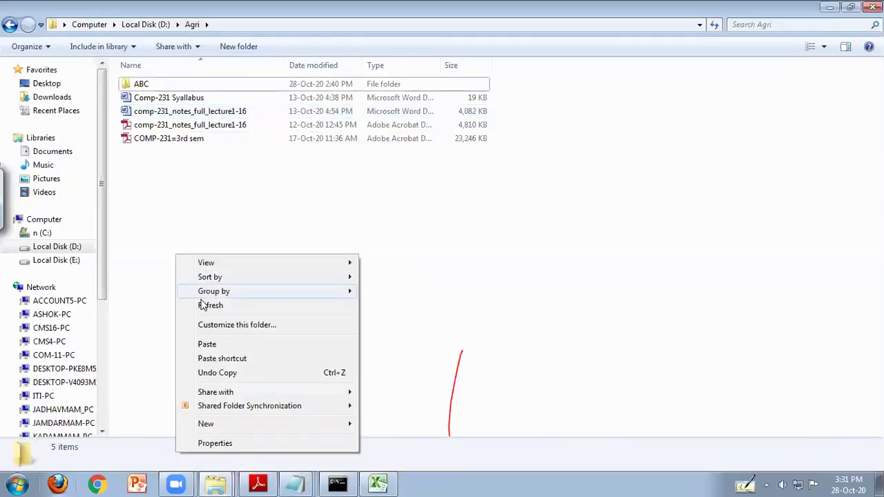
pyautogui.click(201, 304)
pyautogui.rightClick(205, 233)
pyautogui.click(264, 283)
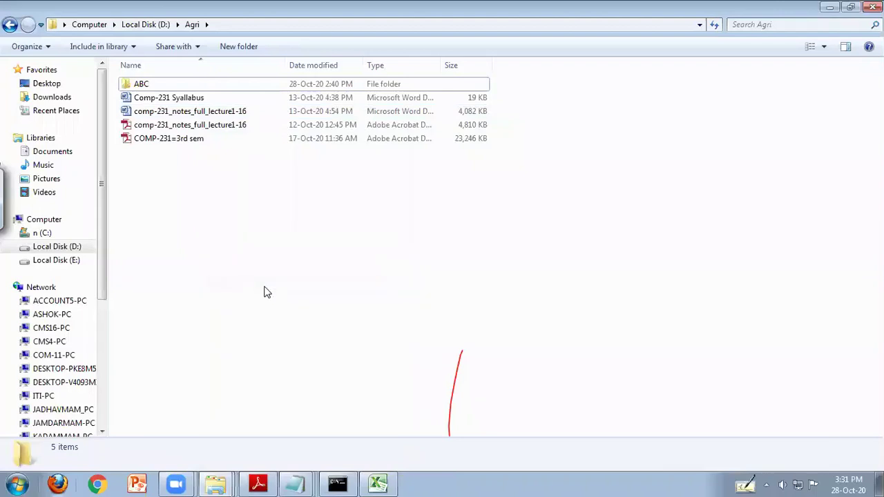
pyautogui.rightClick(264, 291)
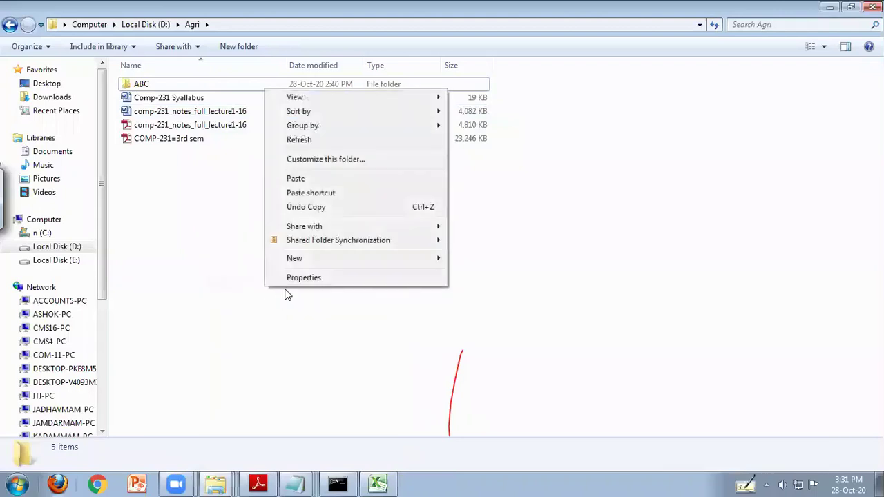
pyautogui.click(318, 138)
pyautogui.rightClick(271, 214)
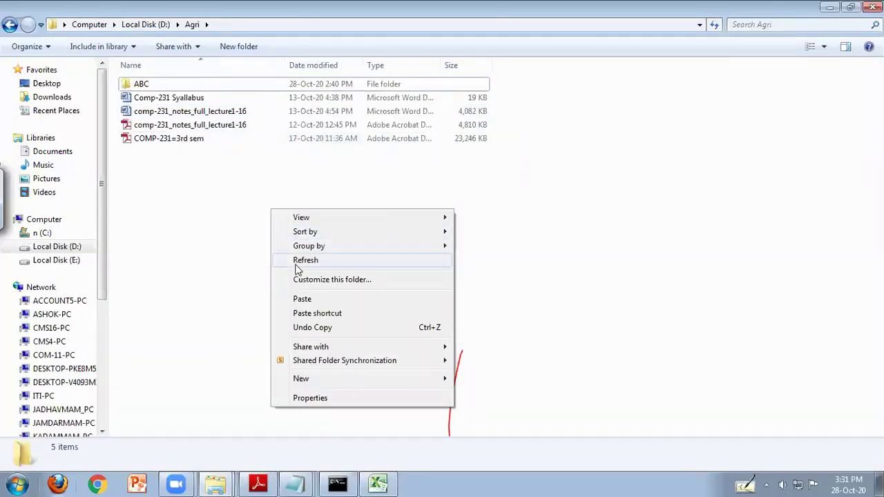
pyautogui.click(298, 268)
pyautogui.rightClick(335, 247)
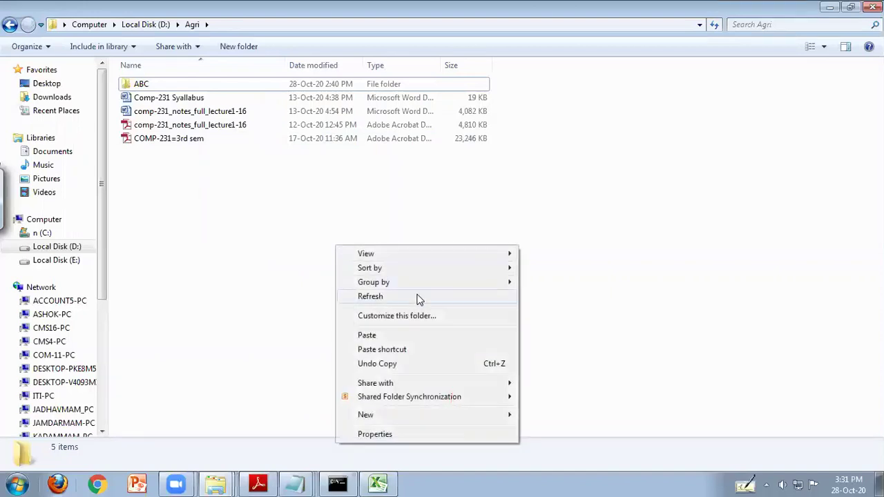
pyautogui.click(418, 298)
pyautogui.rightClick(298, 200)
pyautogui.click(325, 252)
pyautogui.rightClick(335, 252)
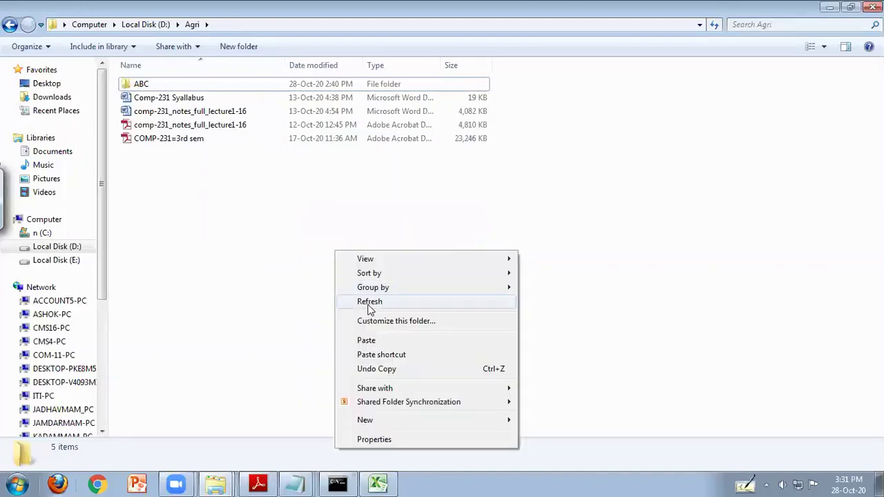
pyautogui.click(370, 308)
pyautogui.rightClick(320, 231)
pyautogui.click(347, 283)
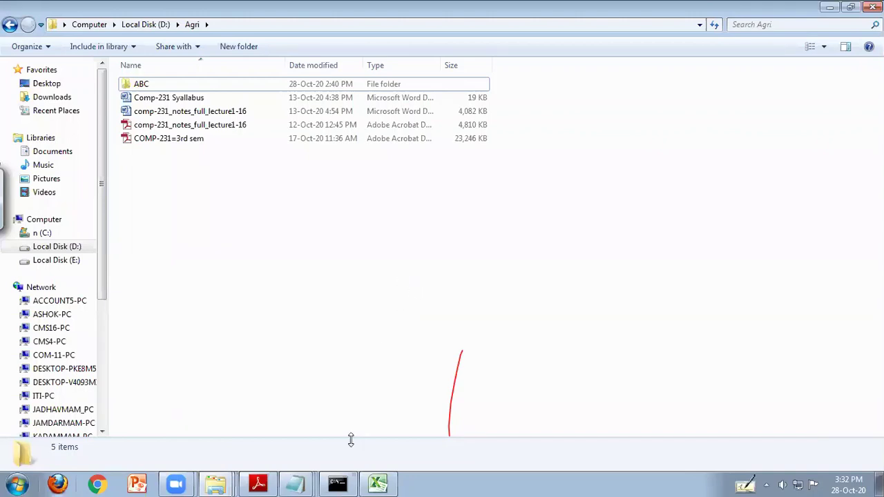
# Switch to the COMP-231=3rd sem.pdf manual in Adobe Reader and go back from the function exercises to its cover page
pyautogui.click(376, 483)
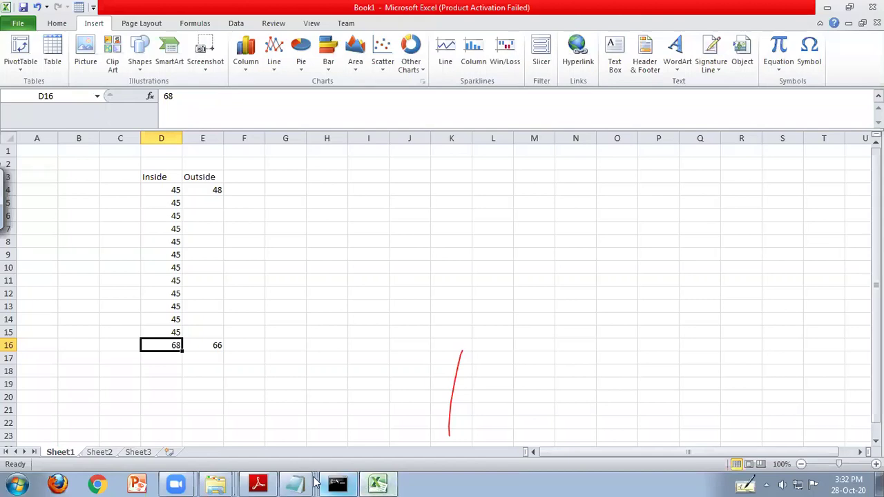
pyautogui.click(399, 482)
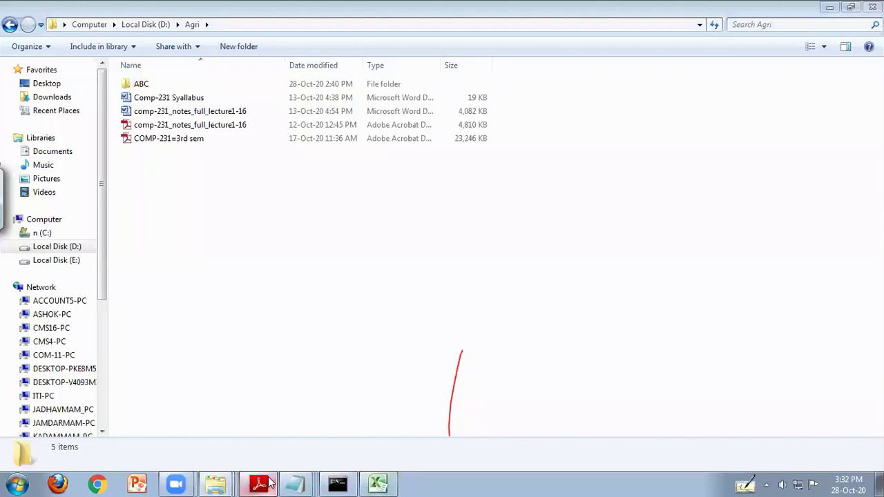
pyautogui.click(268, 482)
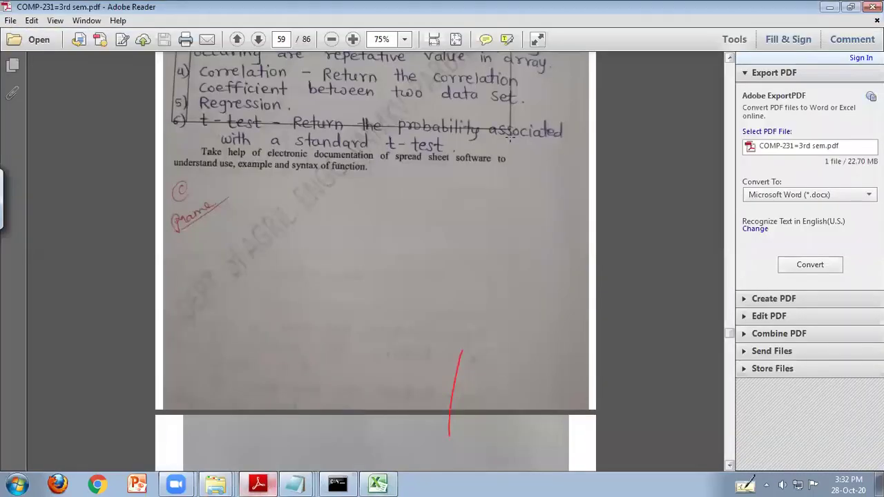
pyautogui.scroll(-1, 728, 78)
pyautogui.scroll(7, 728, 78)
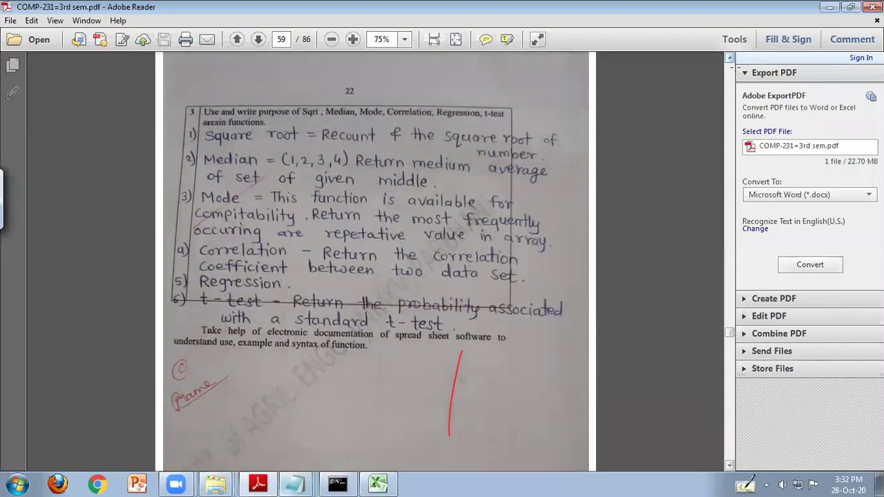
pyautogui.scroll(4, 376, 262)
pyautogui.scroll(8, 691, 291)
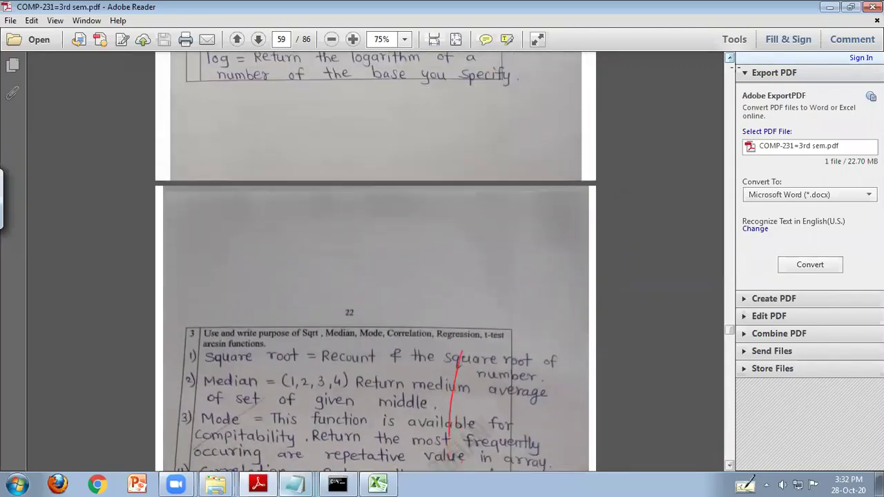
pyautogui.scroll(3, 691, 291)
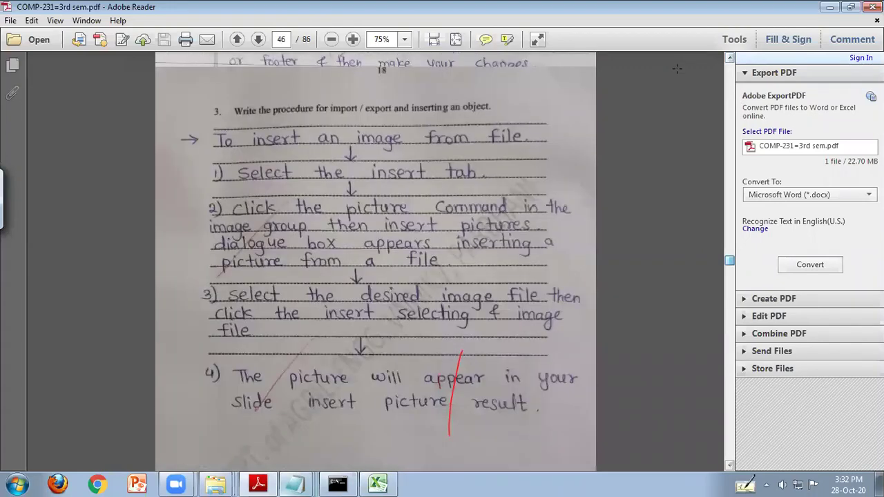
pyautogui.moveTo(729, 259); pyautogui.dragTo(729, 61)
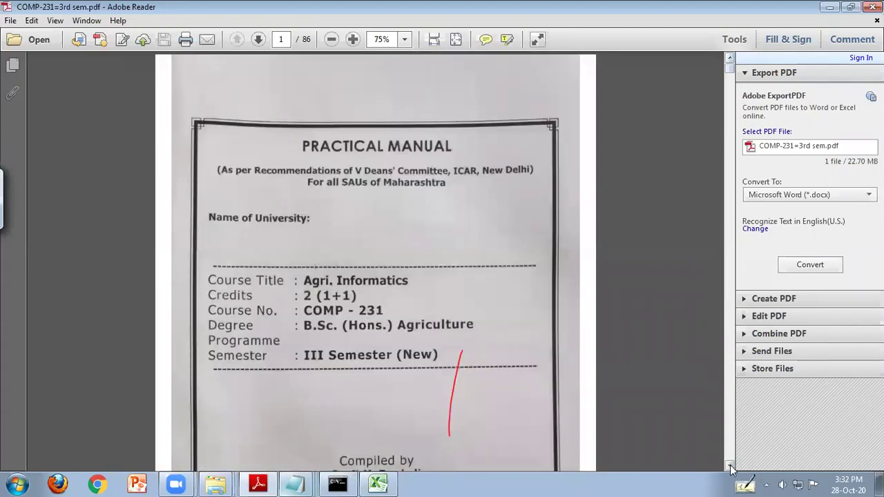
# Review the manual's list of exercises and its certificate page
pyautogui.scroll(-10, 730, 469)
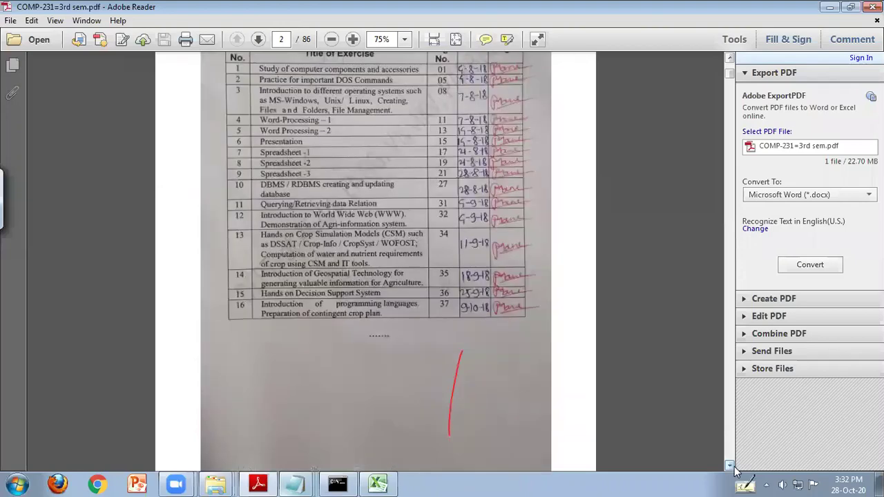
pyautogui.scroll(-8, 735, 472)
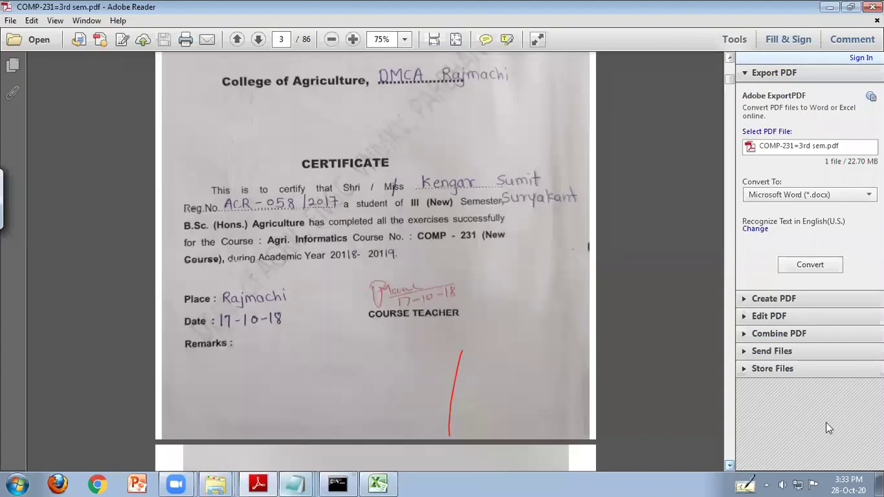
pyautogui.click(729, 467)
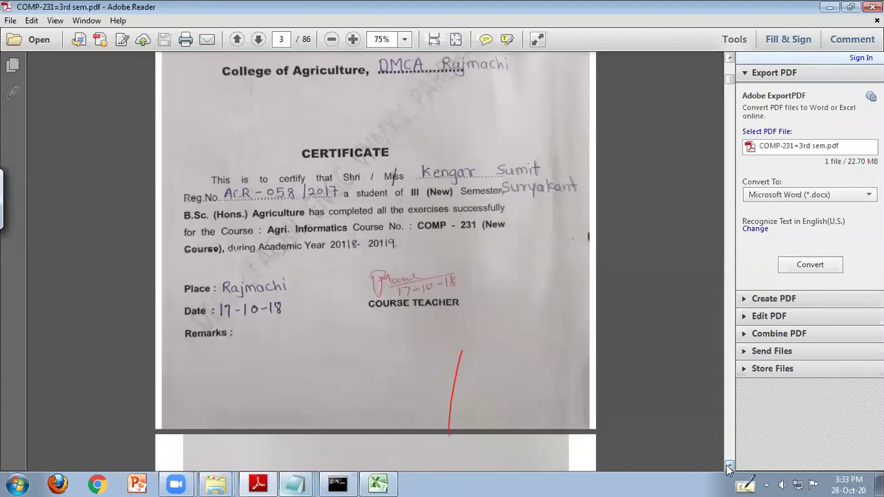
pyautogui.click(729, 467)
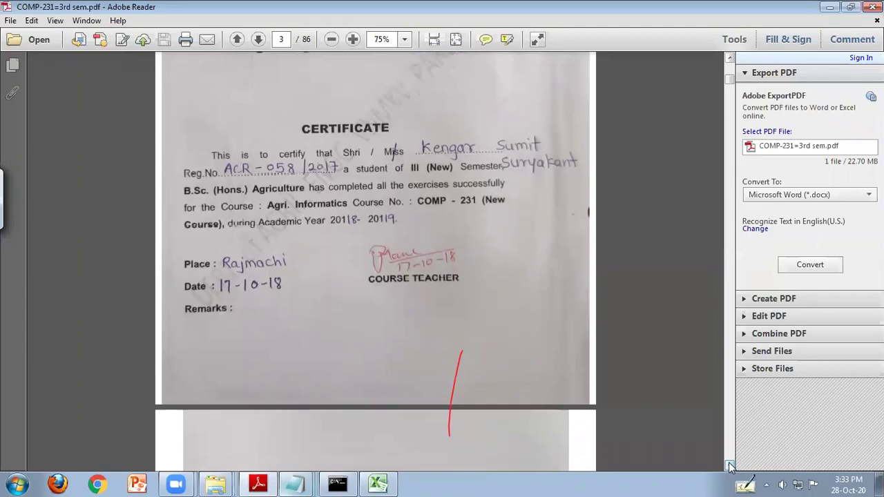